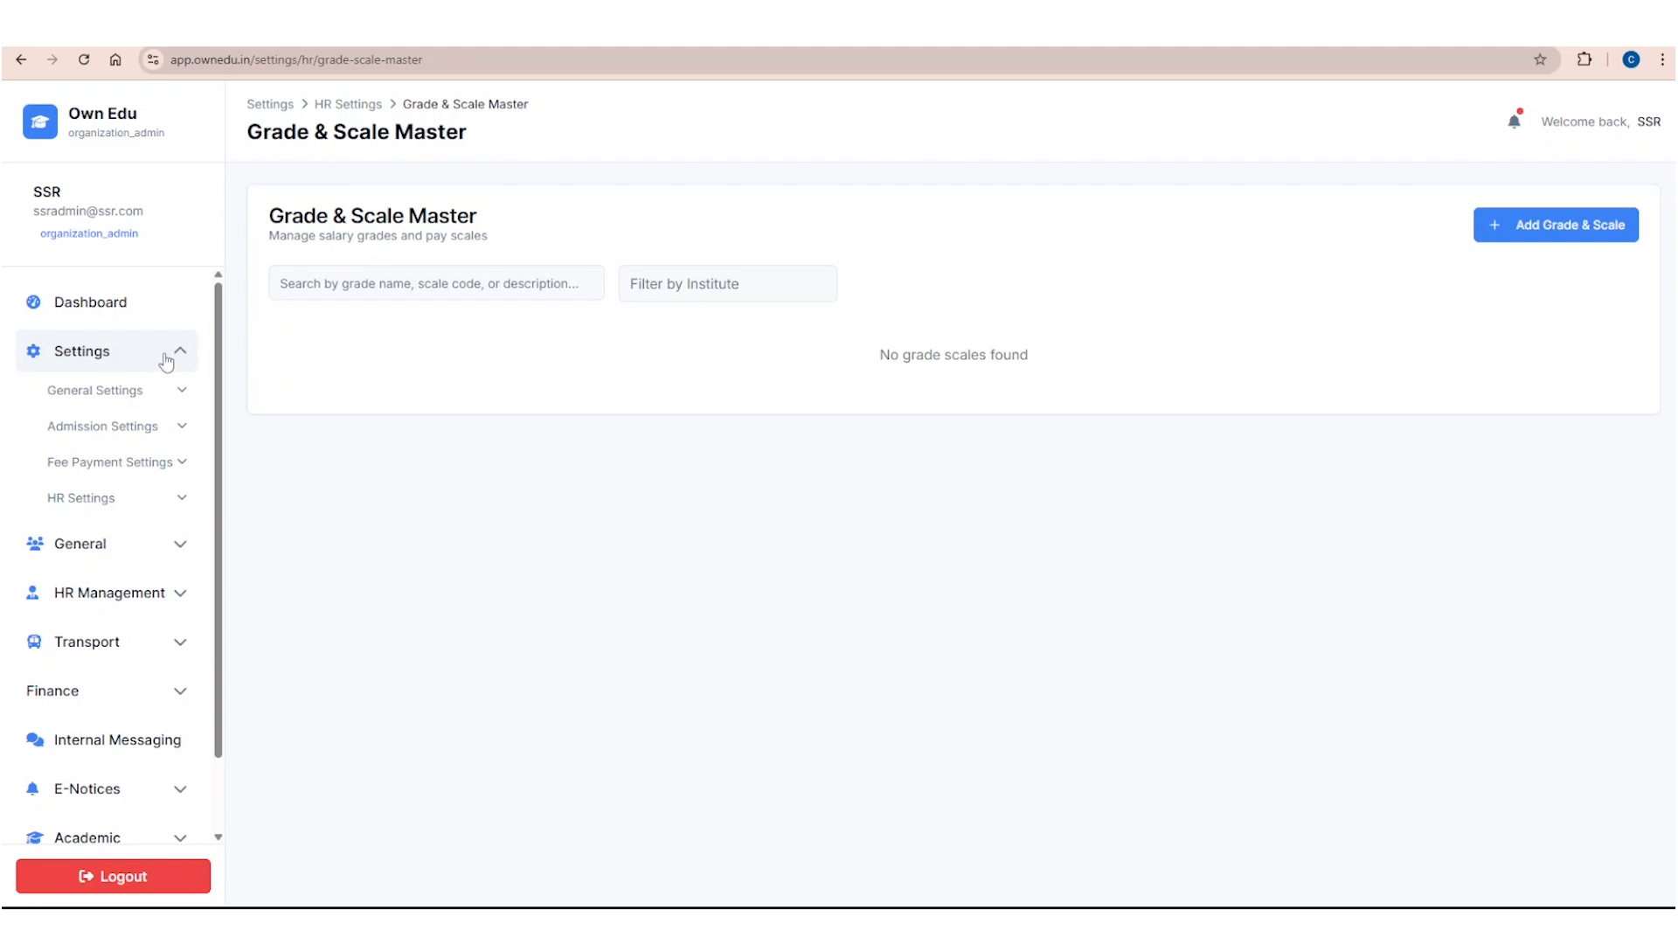
Step: Open Grade & Scale Master in the HR settings and start a new grade for SSR Institute named "Grade A Teachers"
left_click(139, 510)
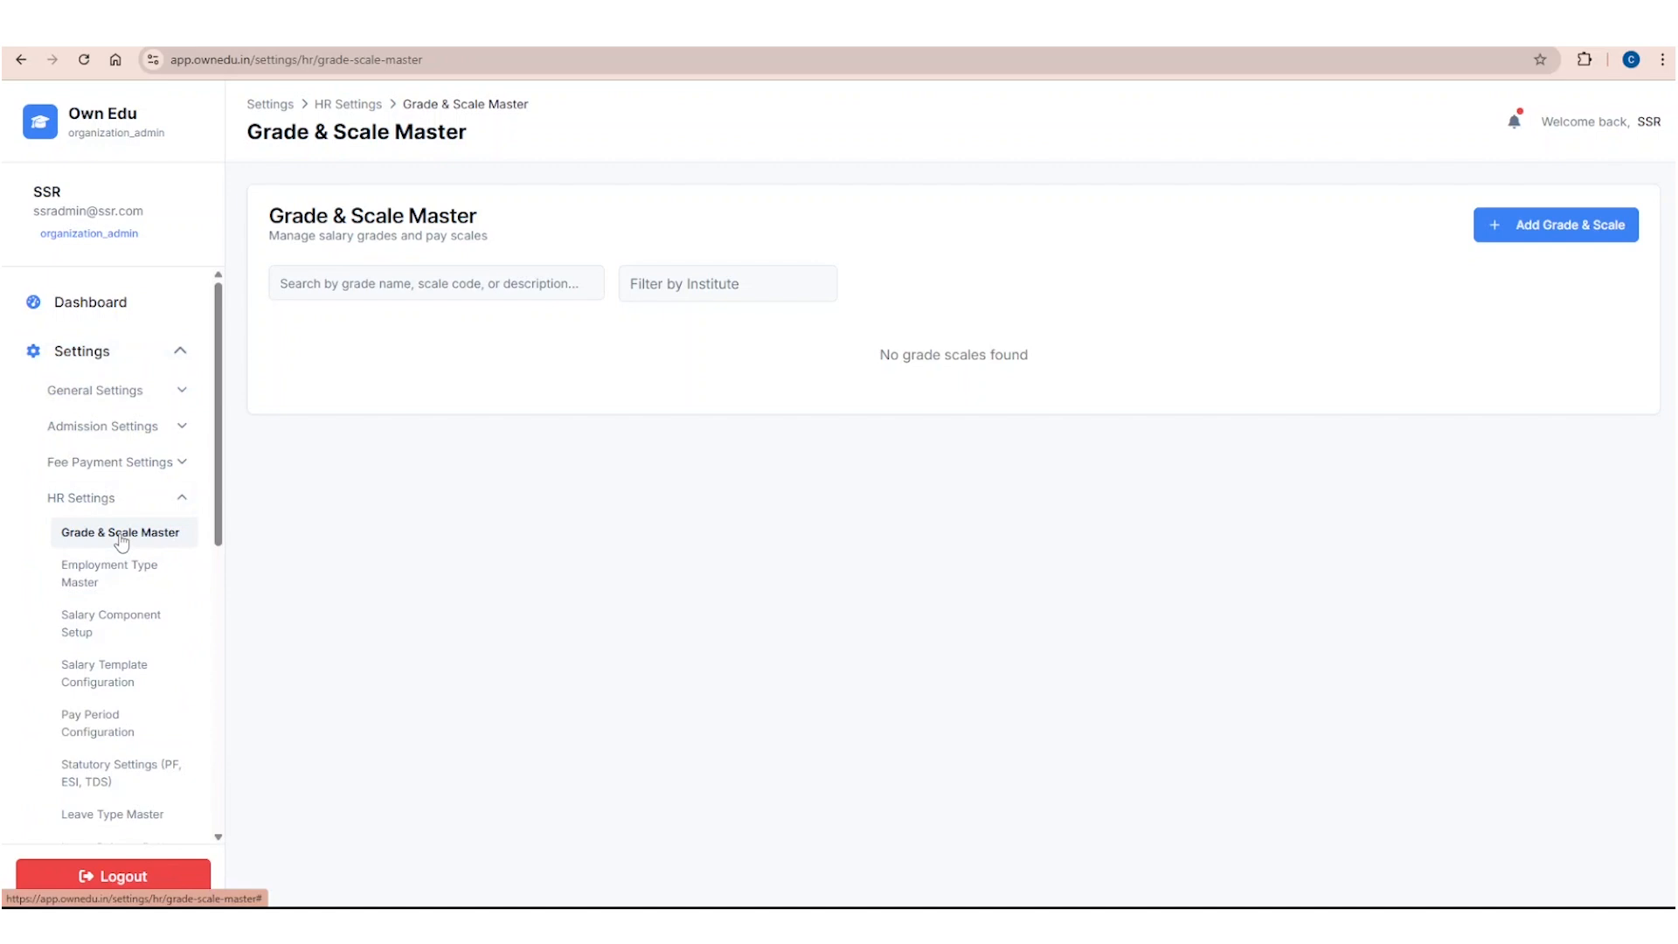
left_click(121, 537)
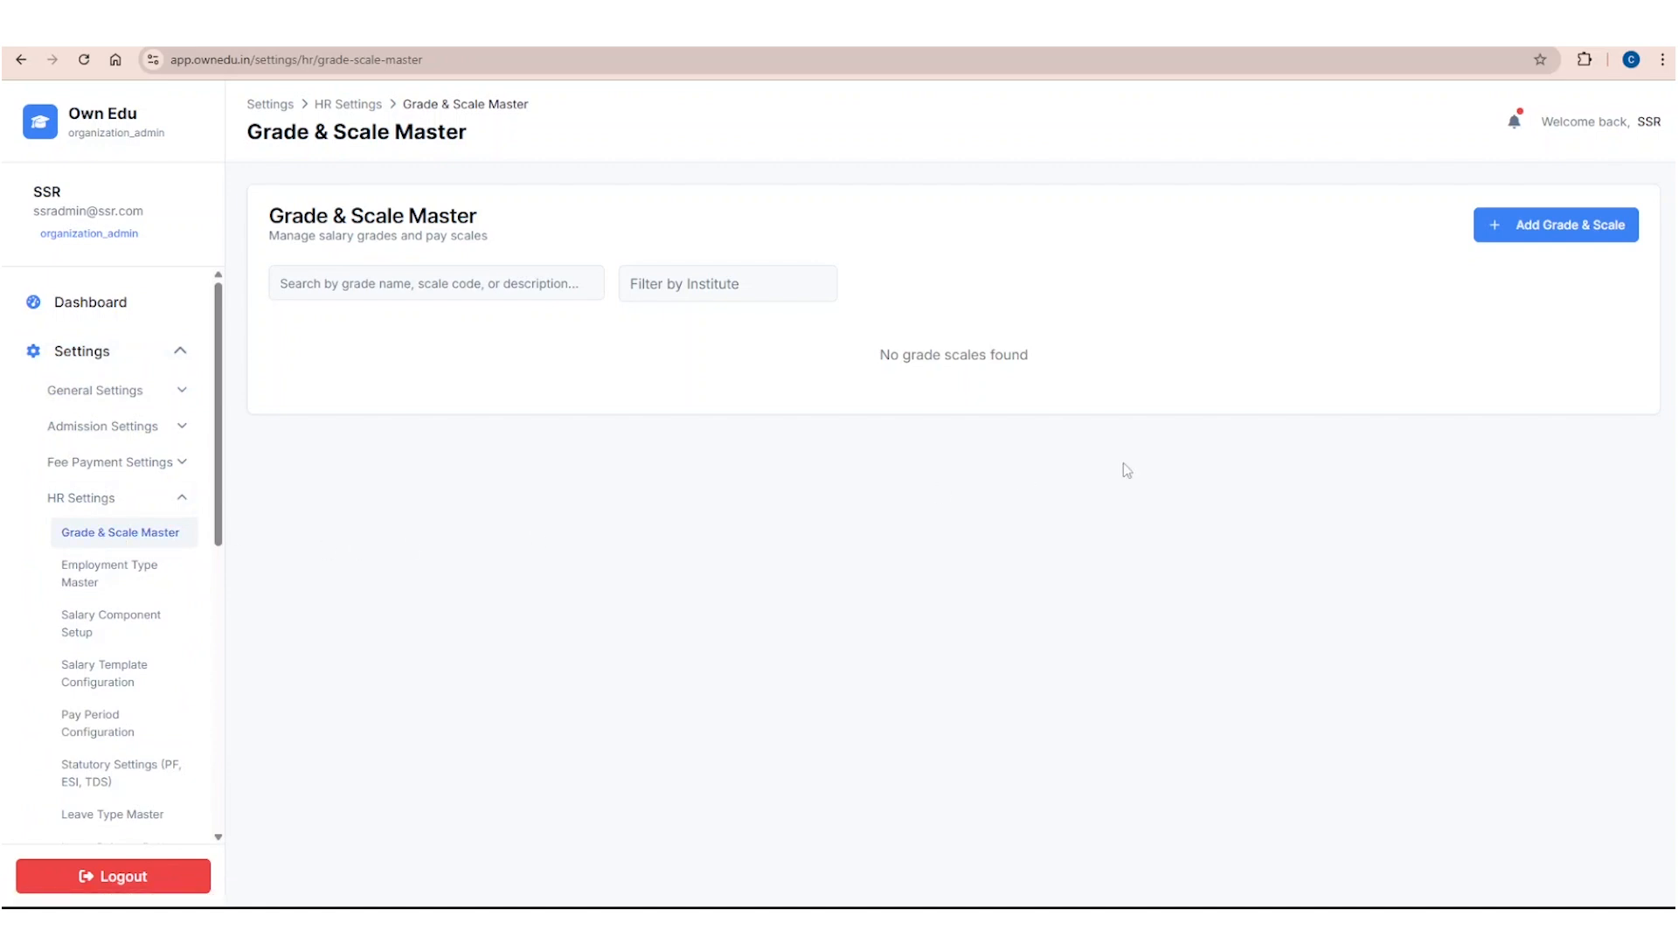
left_click(1563, 231)
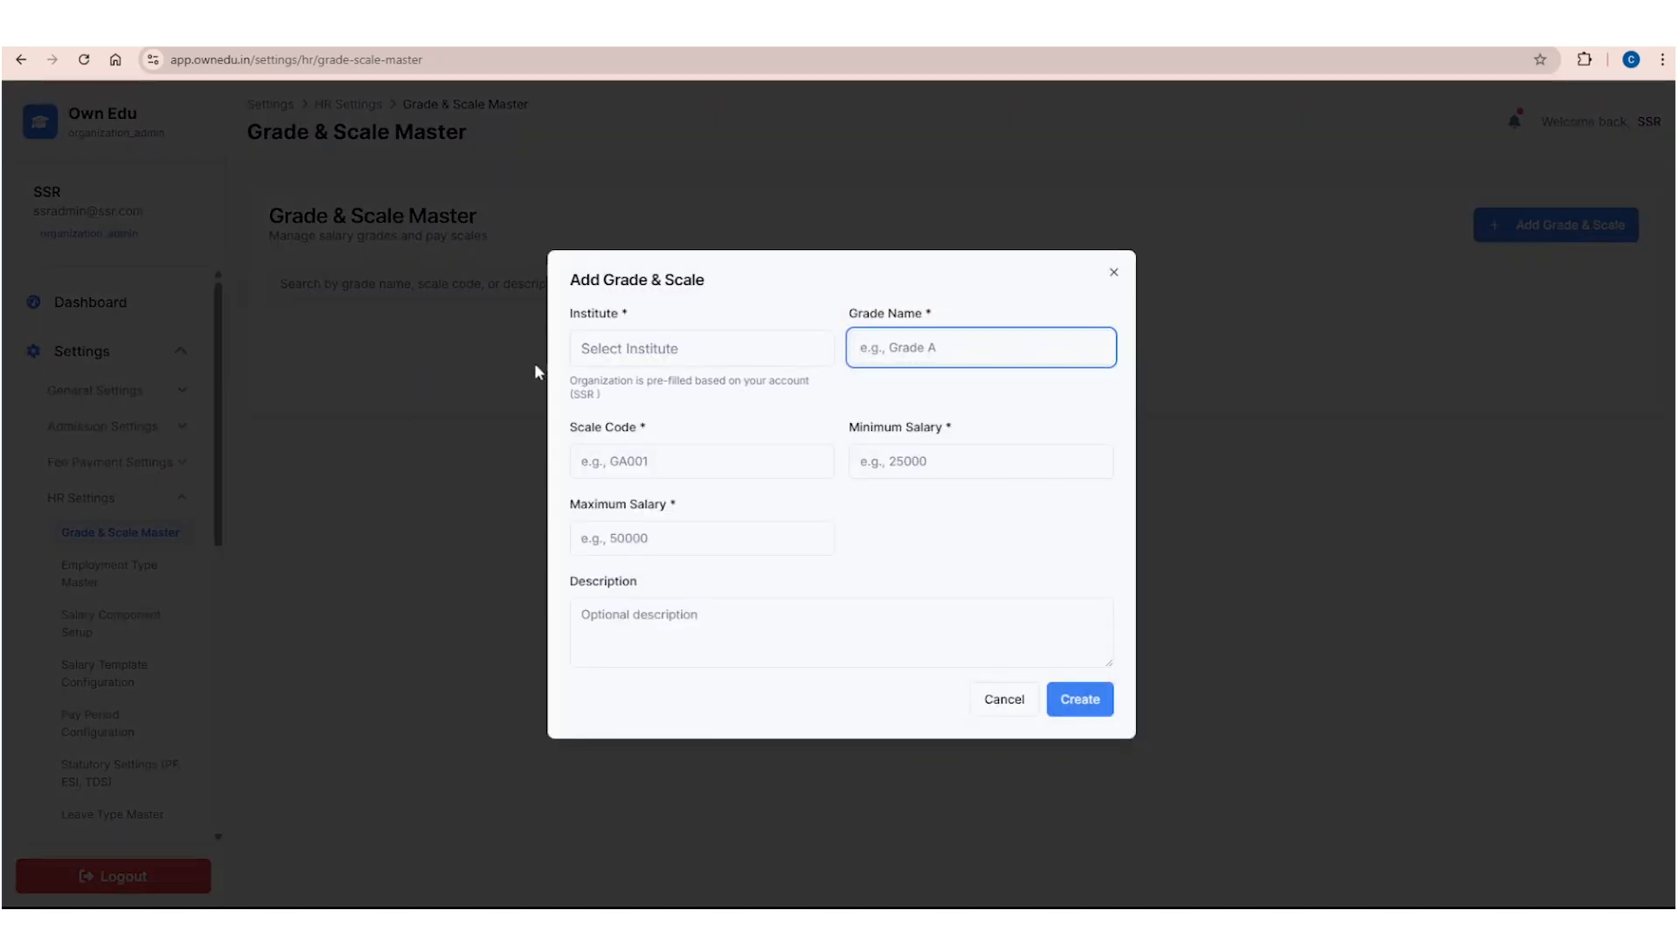
left_click(667, 361)
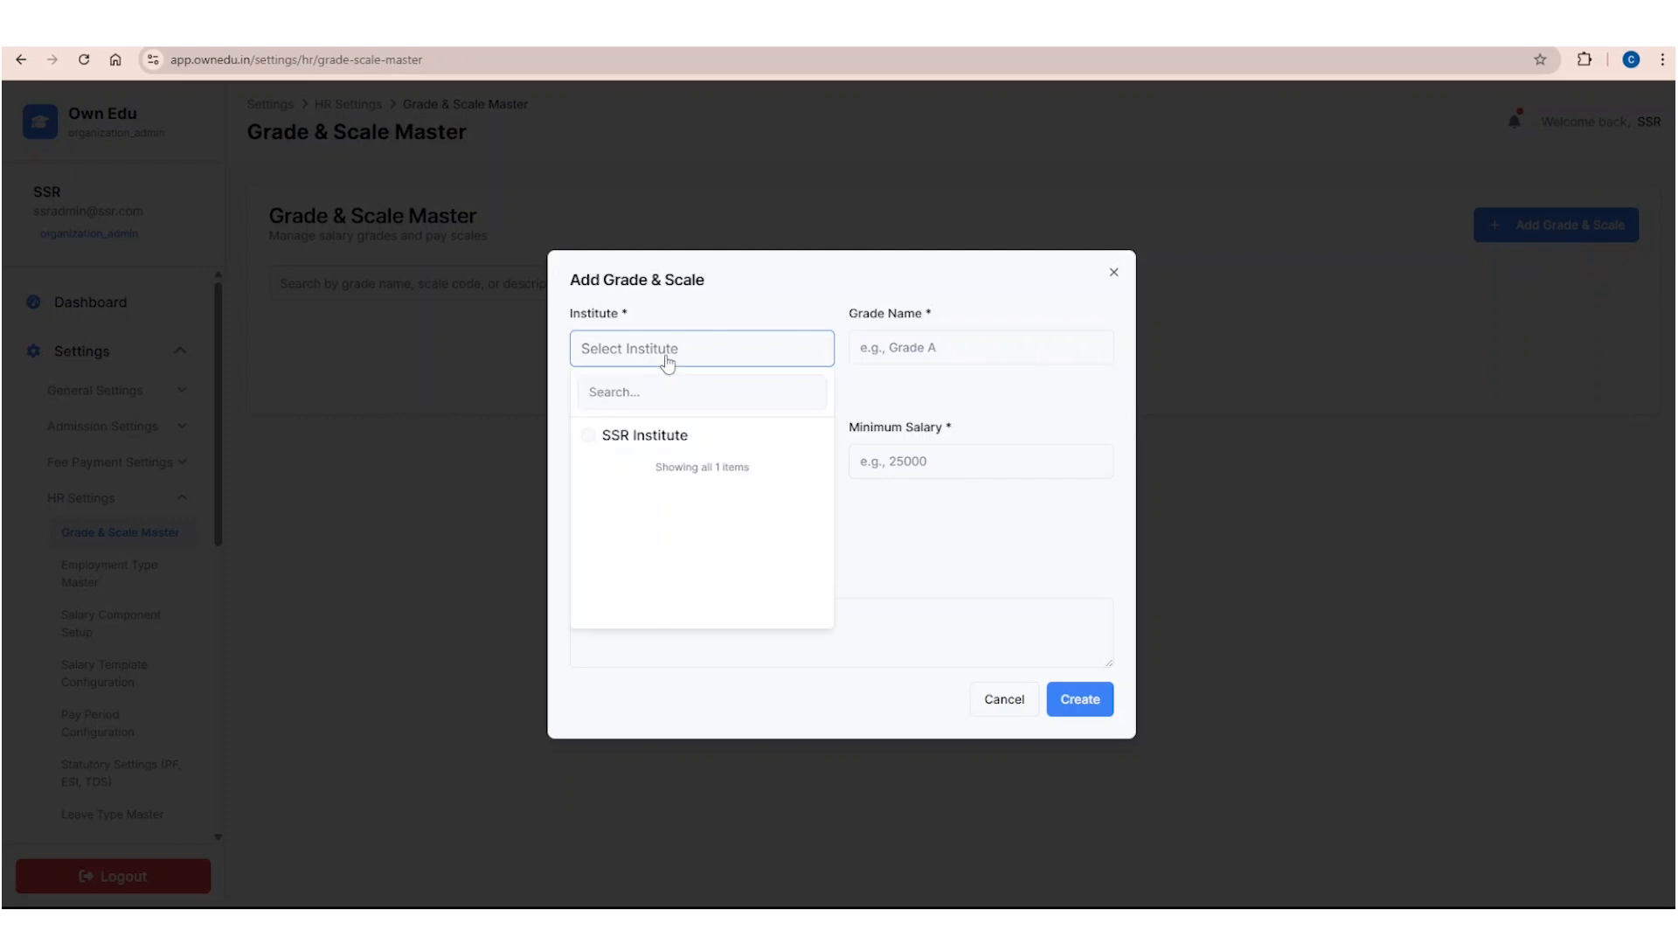
left_click(654, 439)
left_click(922, 342)
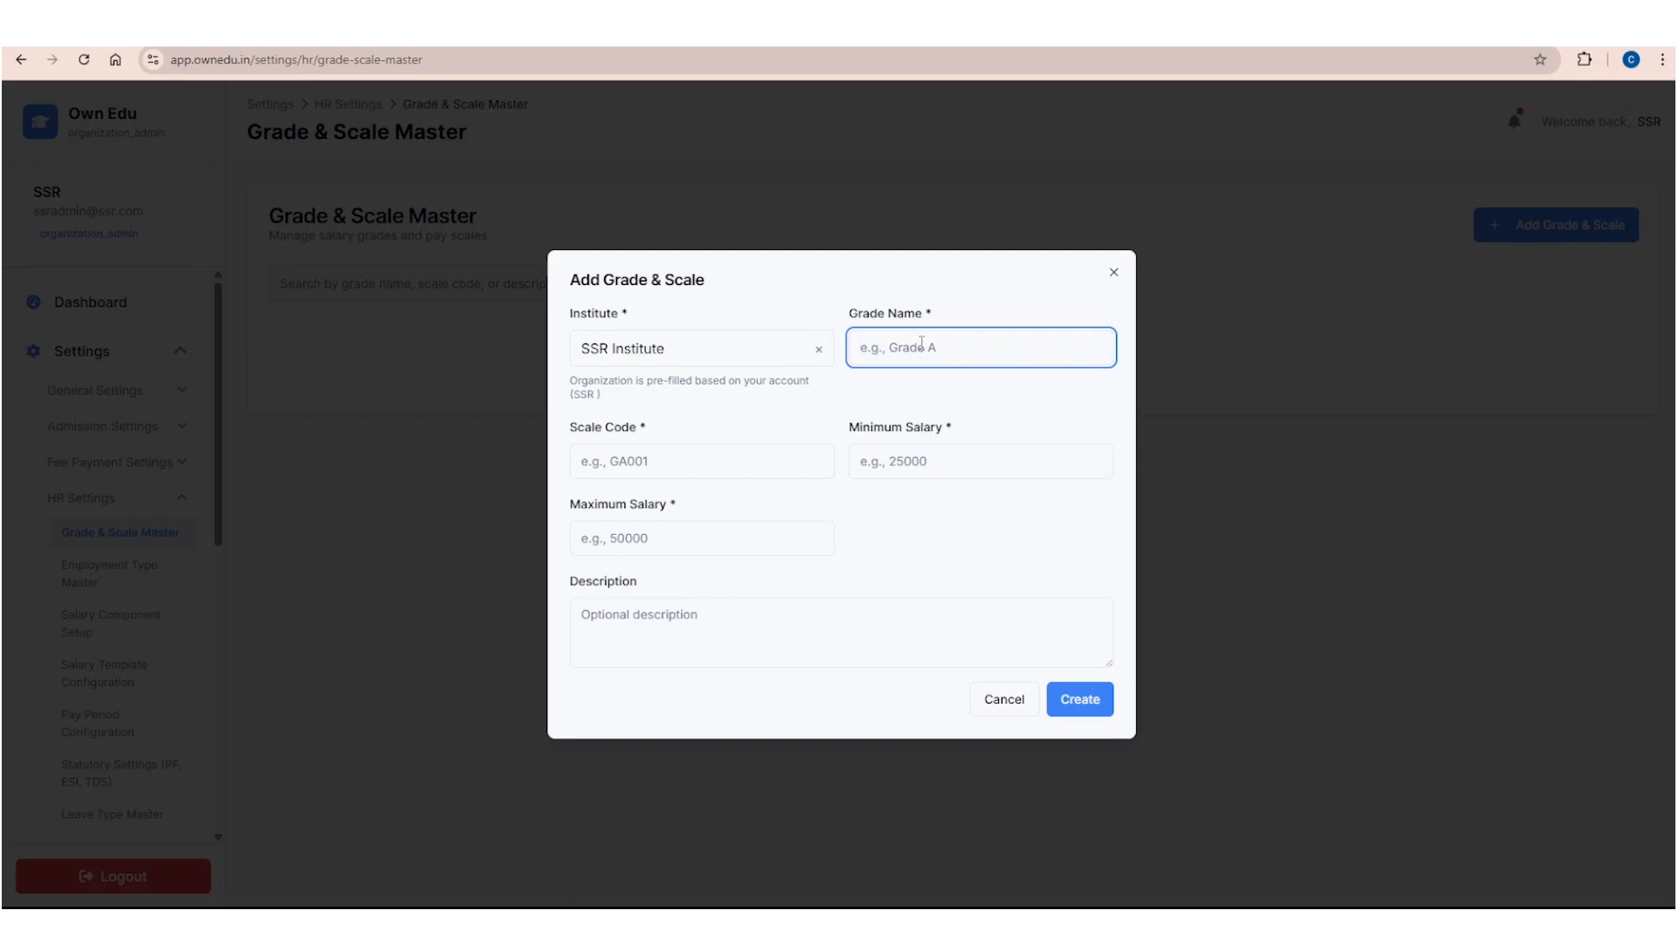
type("Grade A Teachers")
Step: Give the new grade the scale code GA001, a minimum salary of 12000 and a maximum salary of 15000
left_click(685, 458)
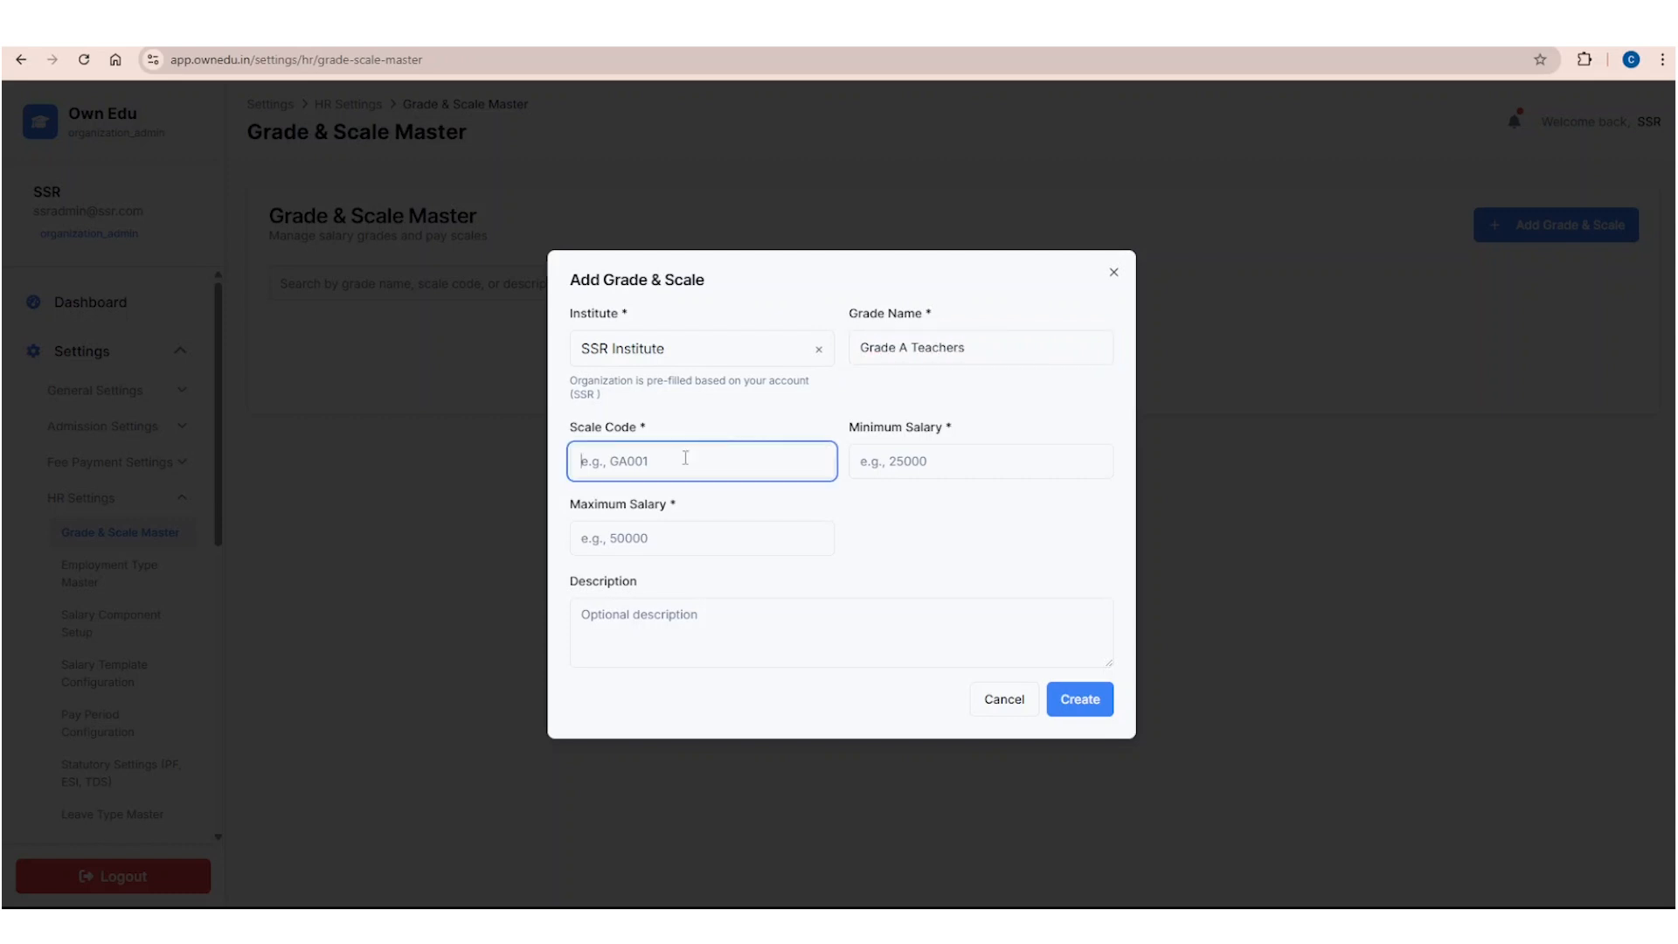
type("GA001")
left_click(875, 458)
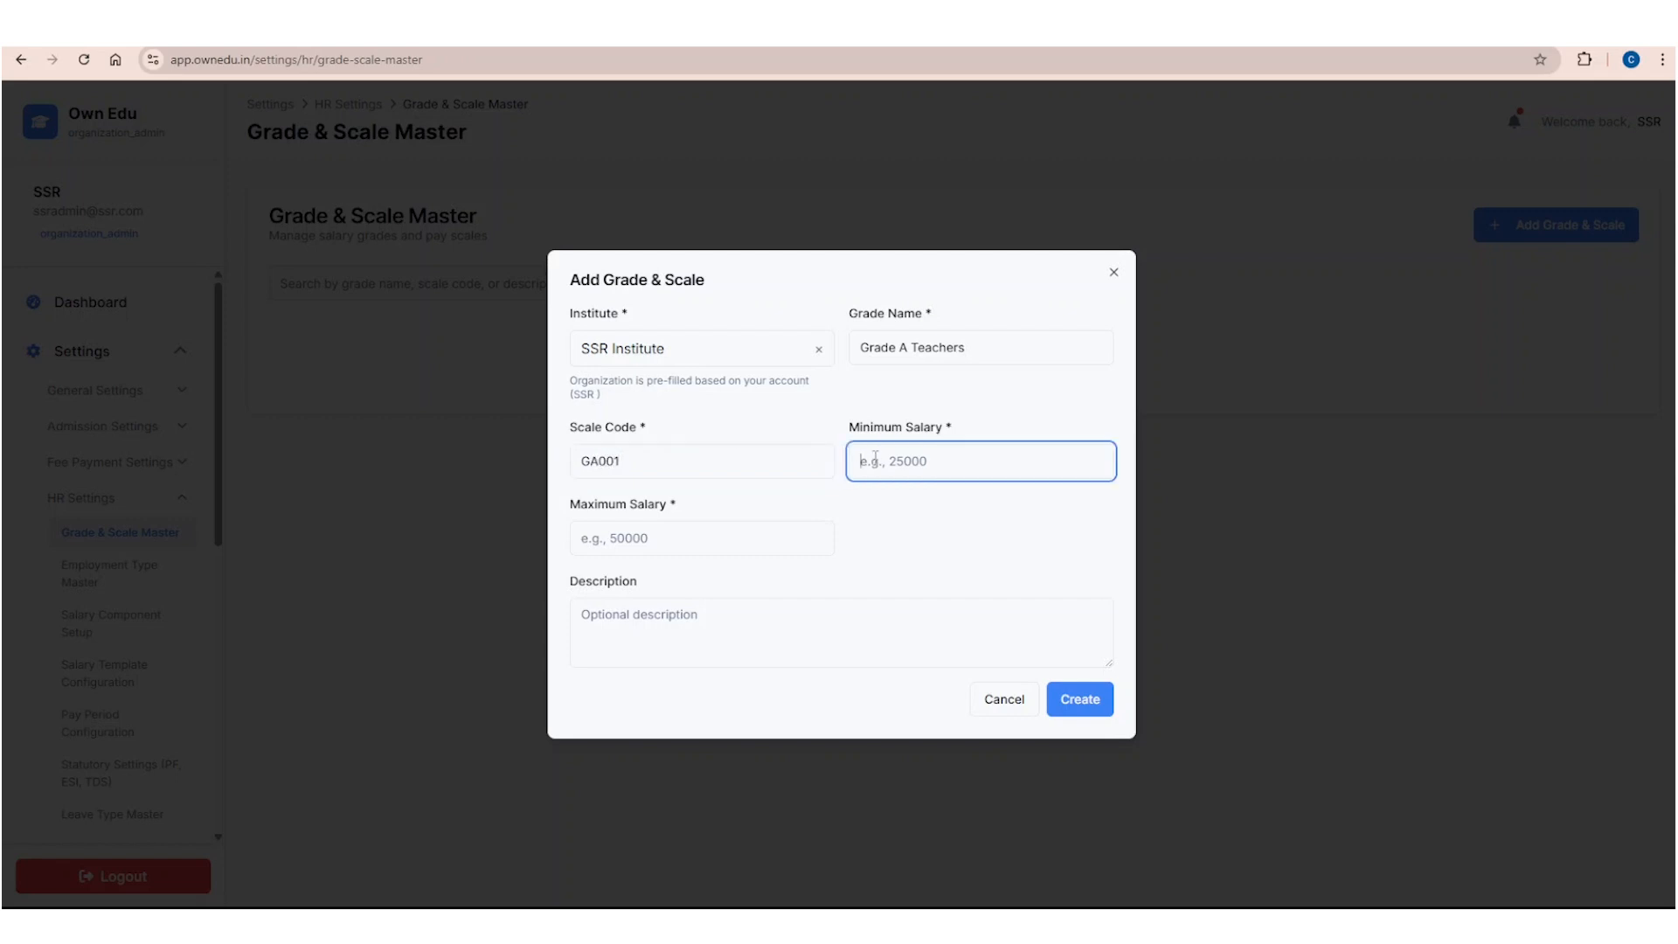
type("12000")
left_click(614, 544)
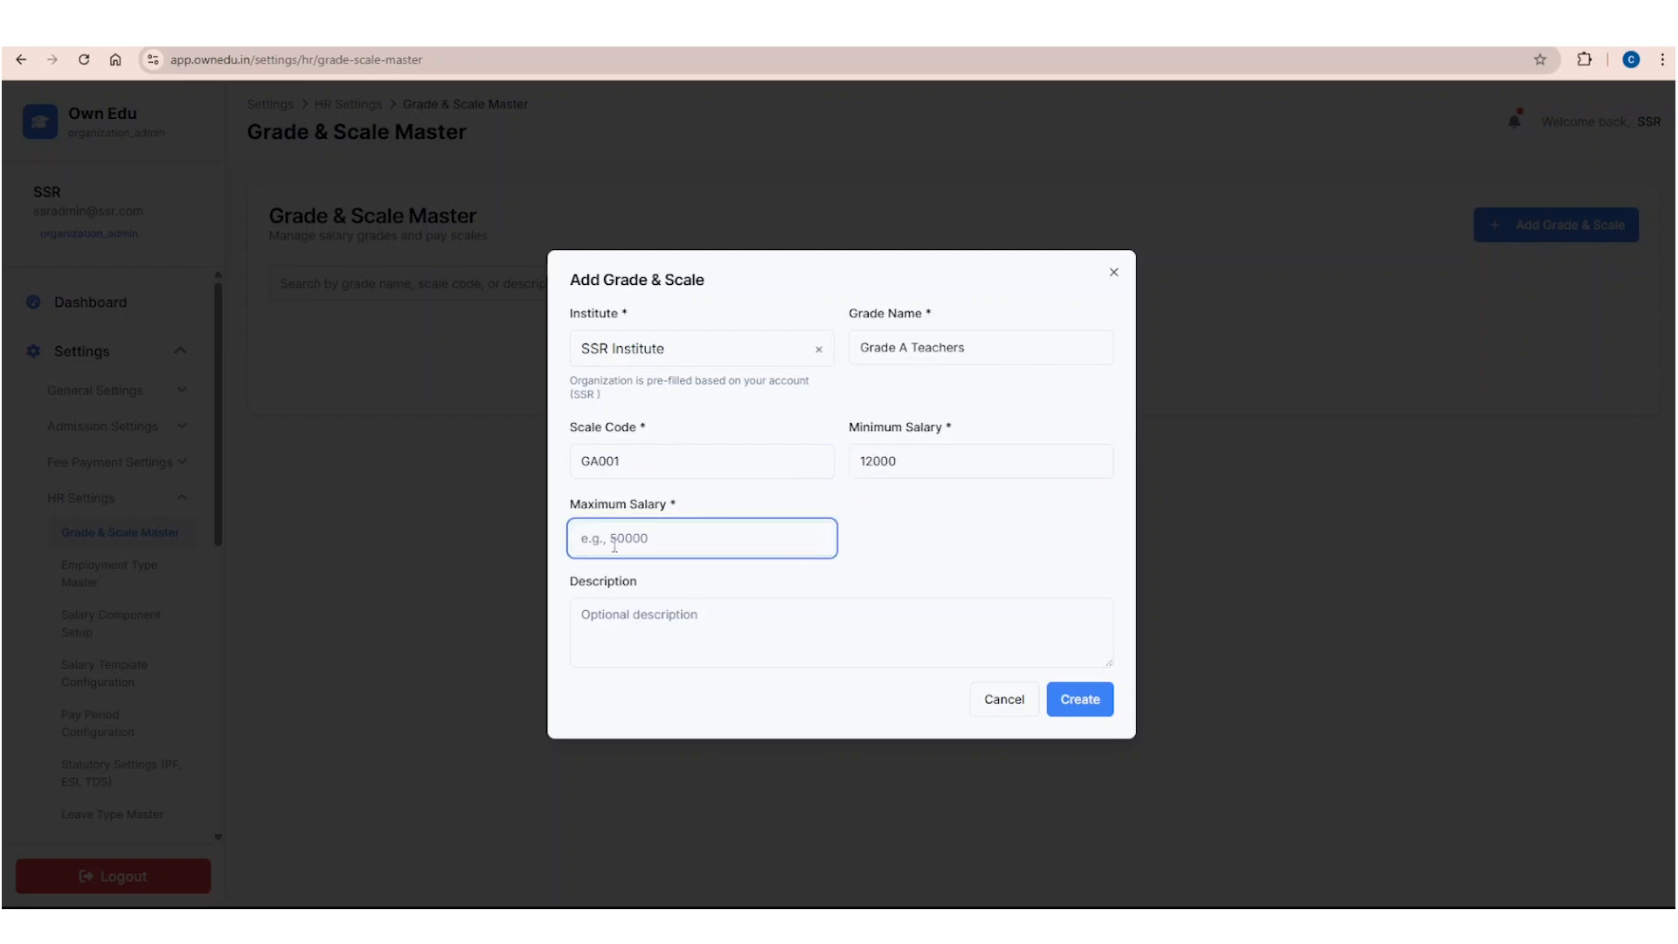
type("15000")
Step: Copy the grade name "Grade A Teachers" into the description and create the grade
left_click_drag(982, 350, 826, 365)
key("ctrl+c")
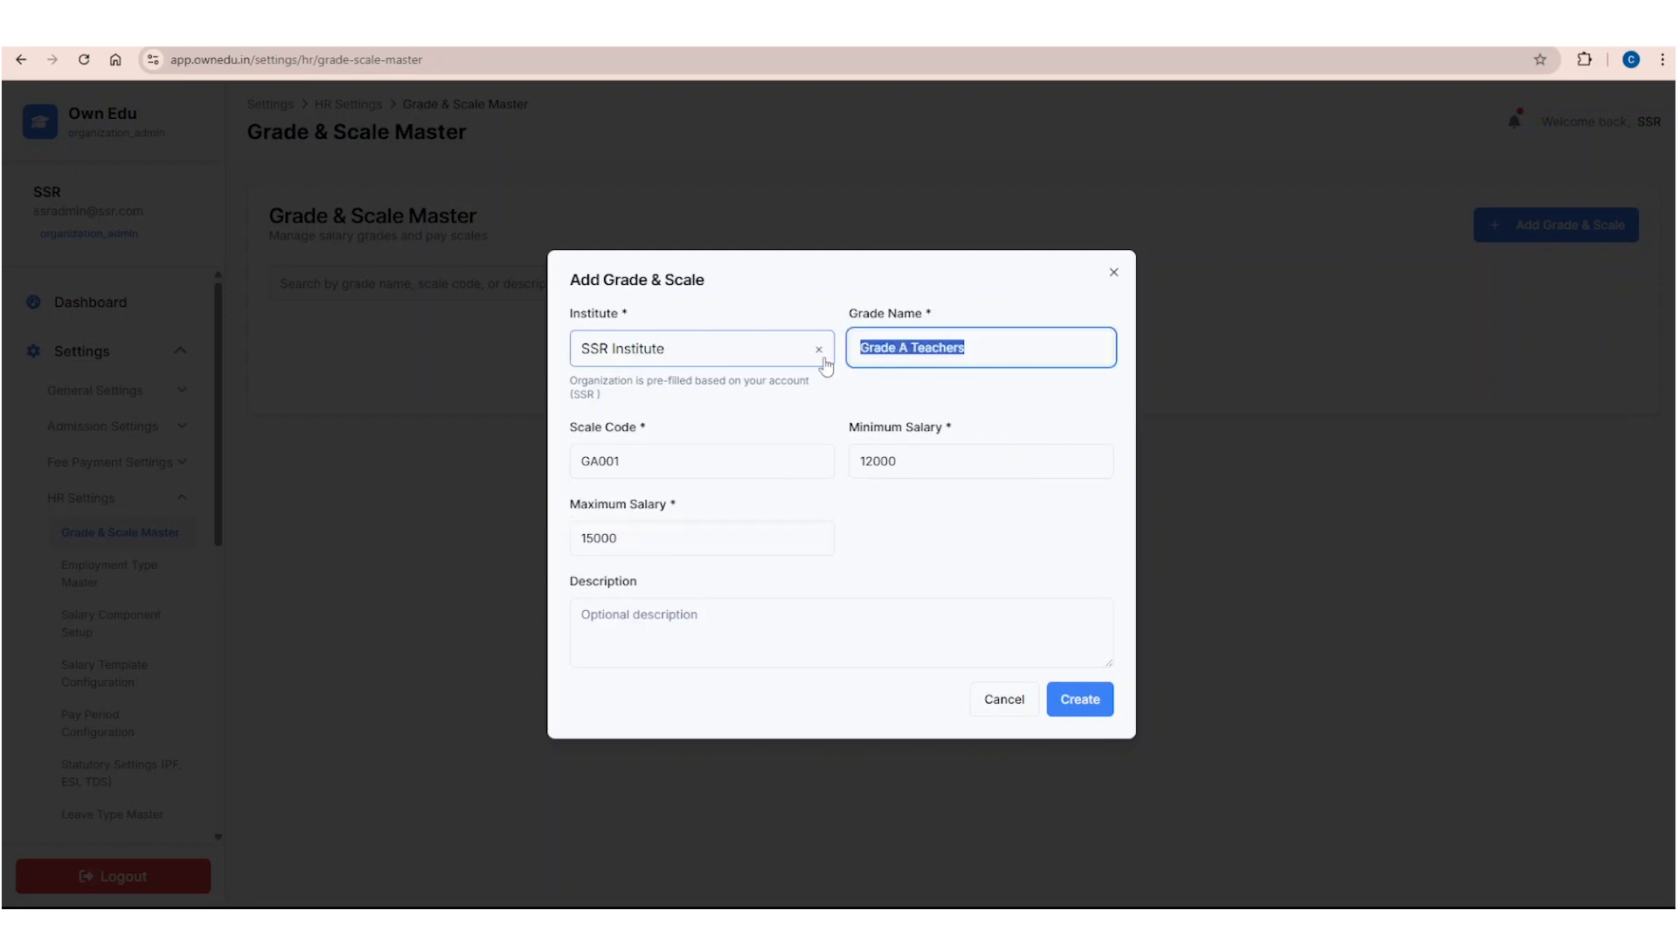
left_click(762, 641)
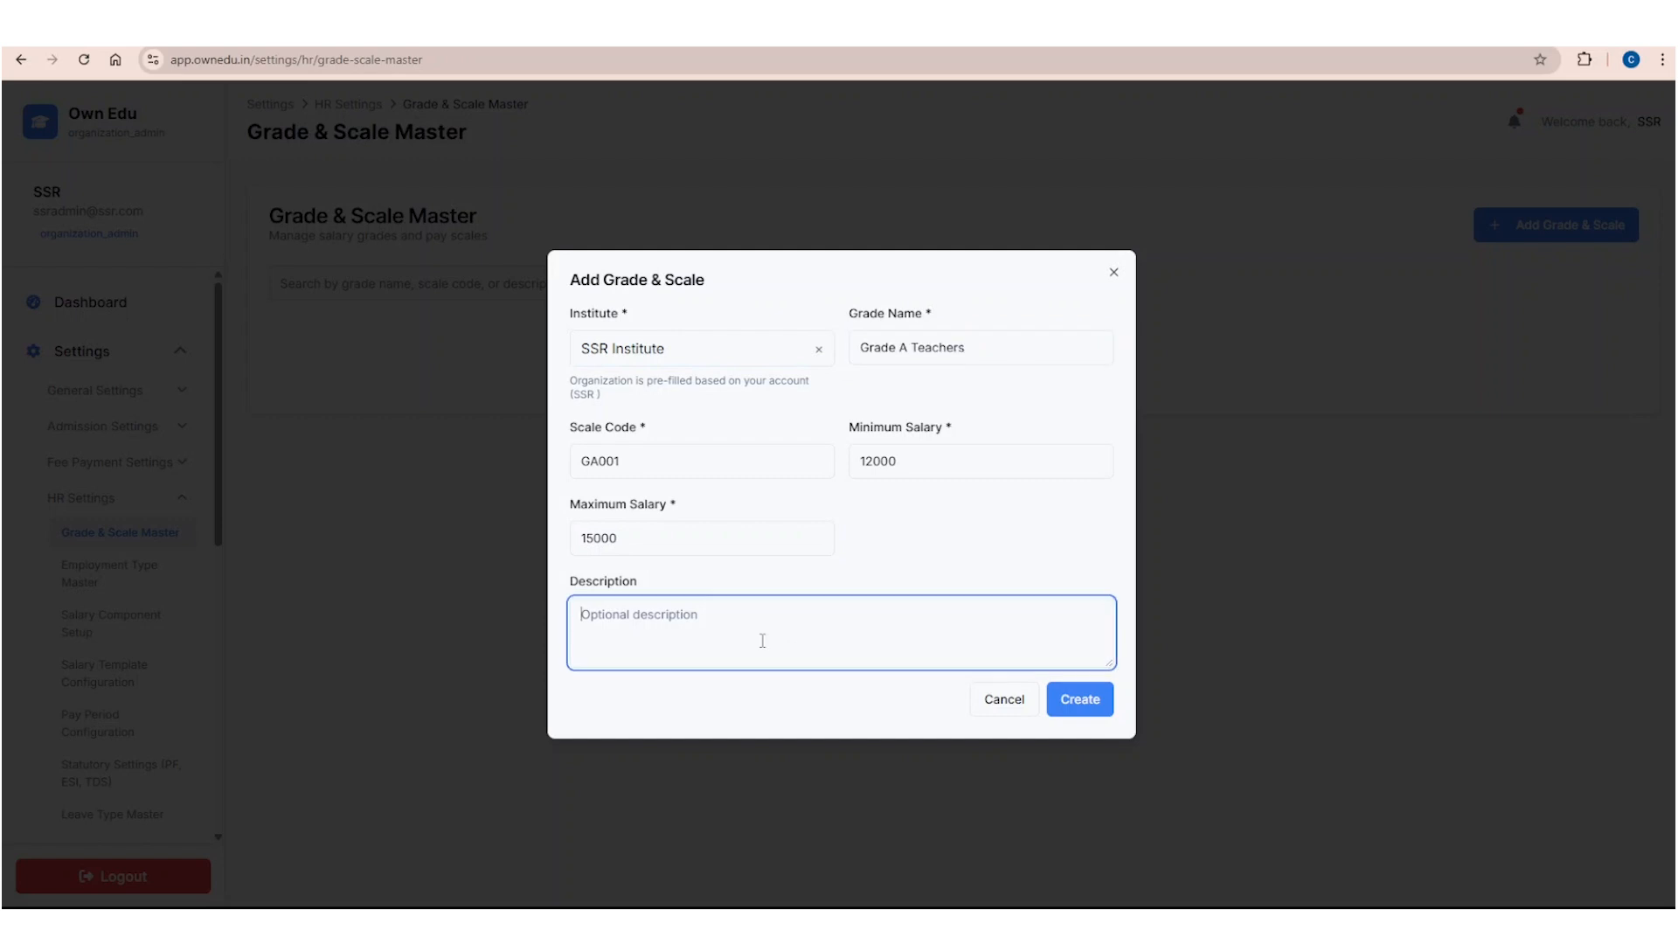
key("ctrl+v")
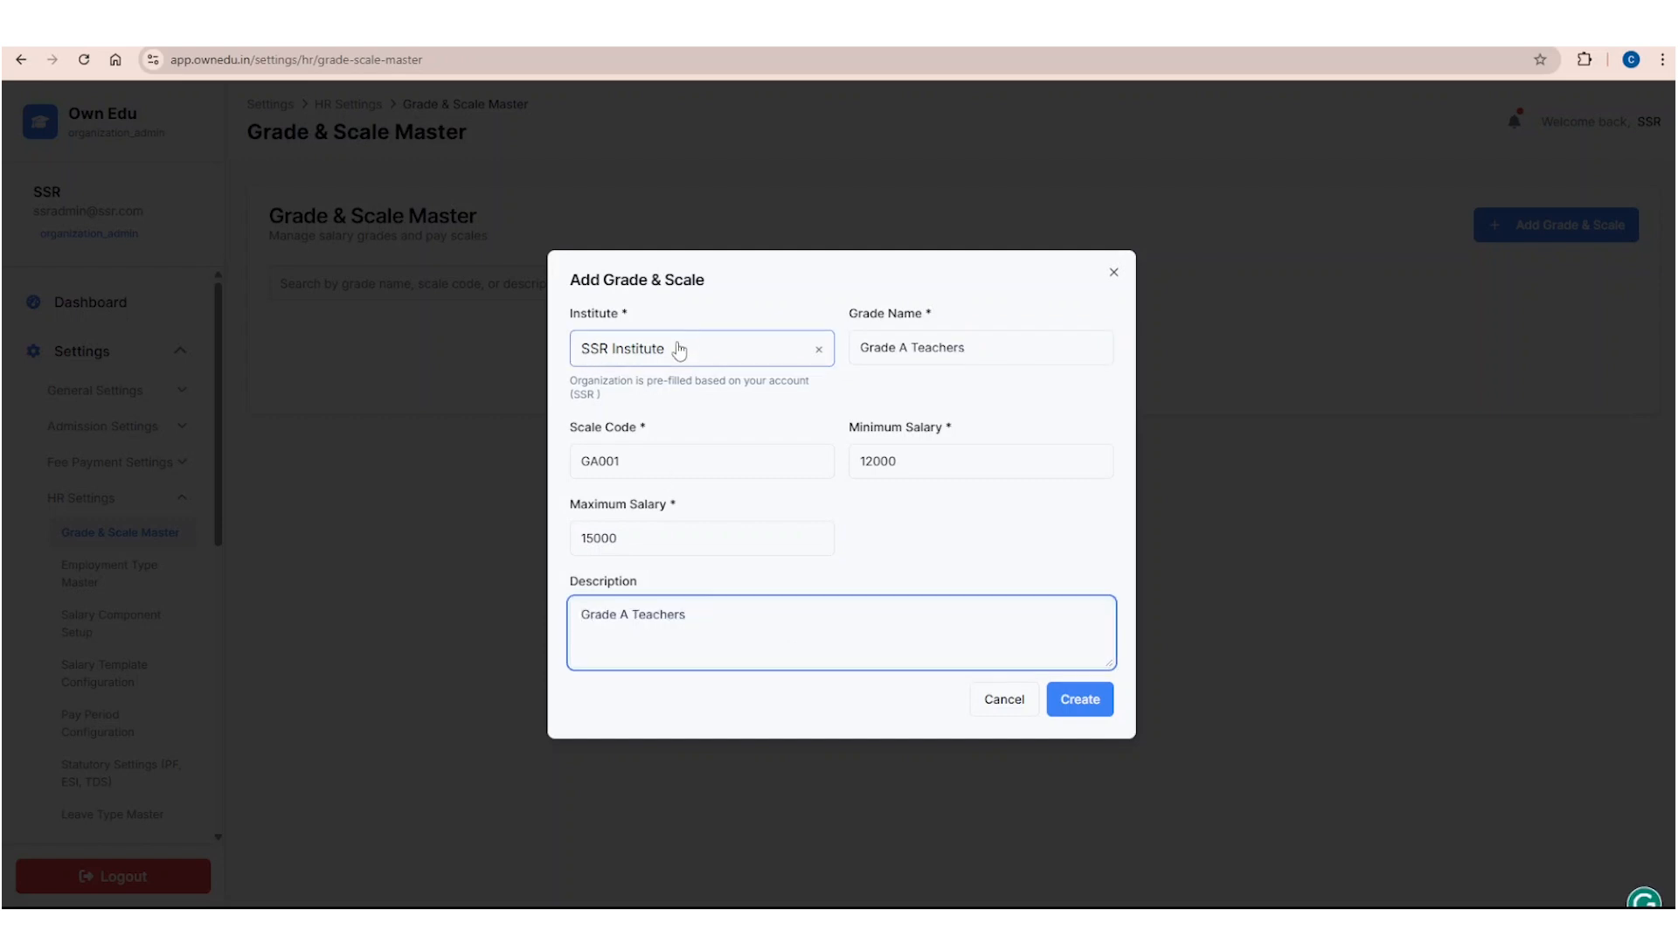
left_click(1090, 706)
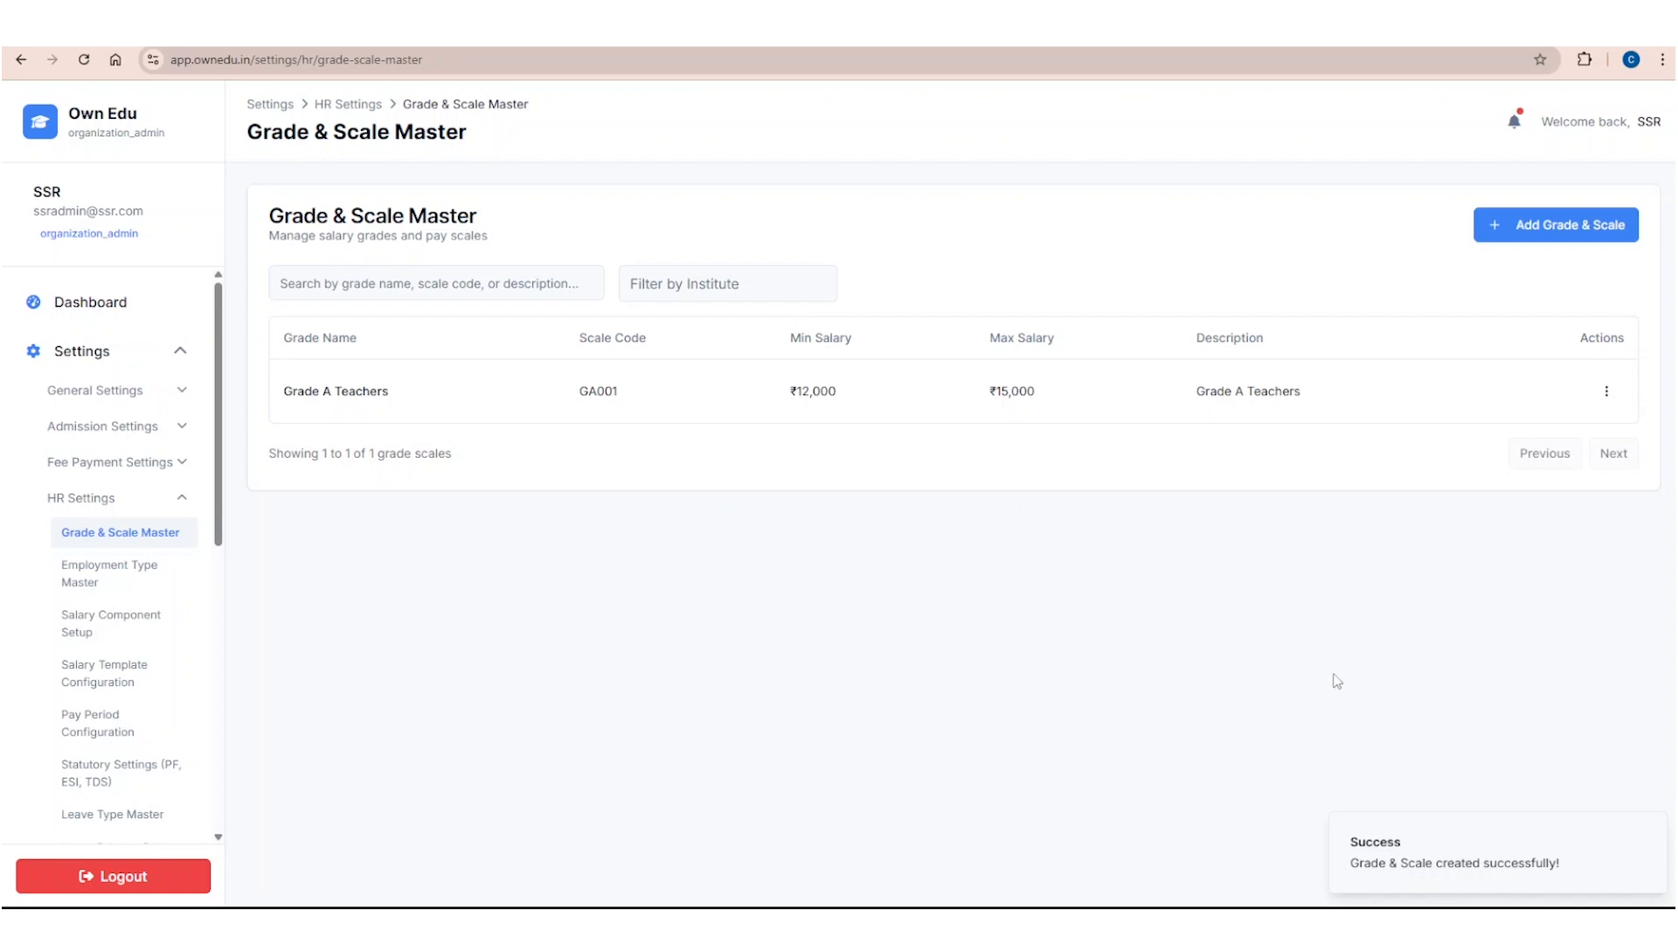
left_click(1650, 831)
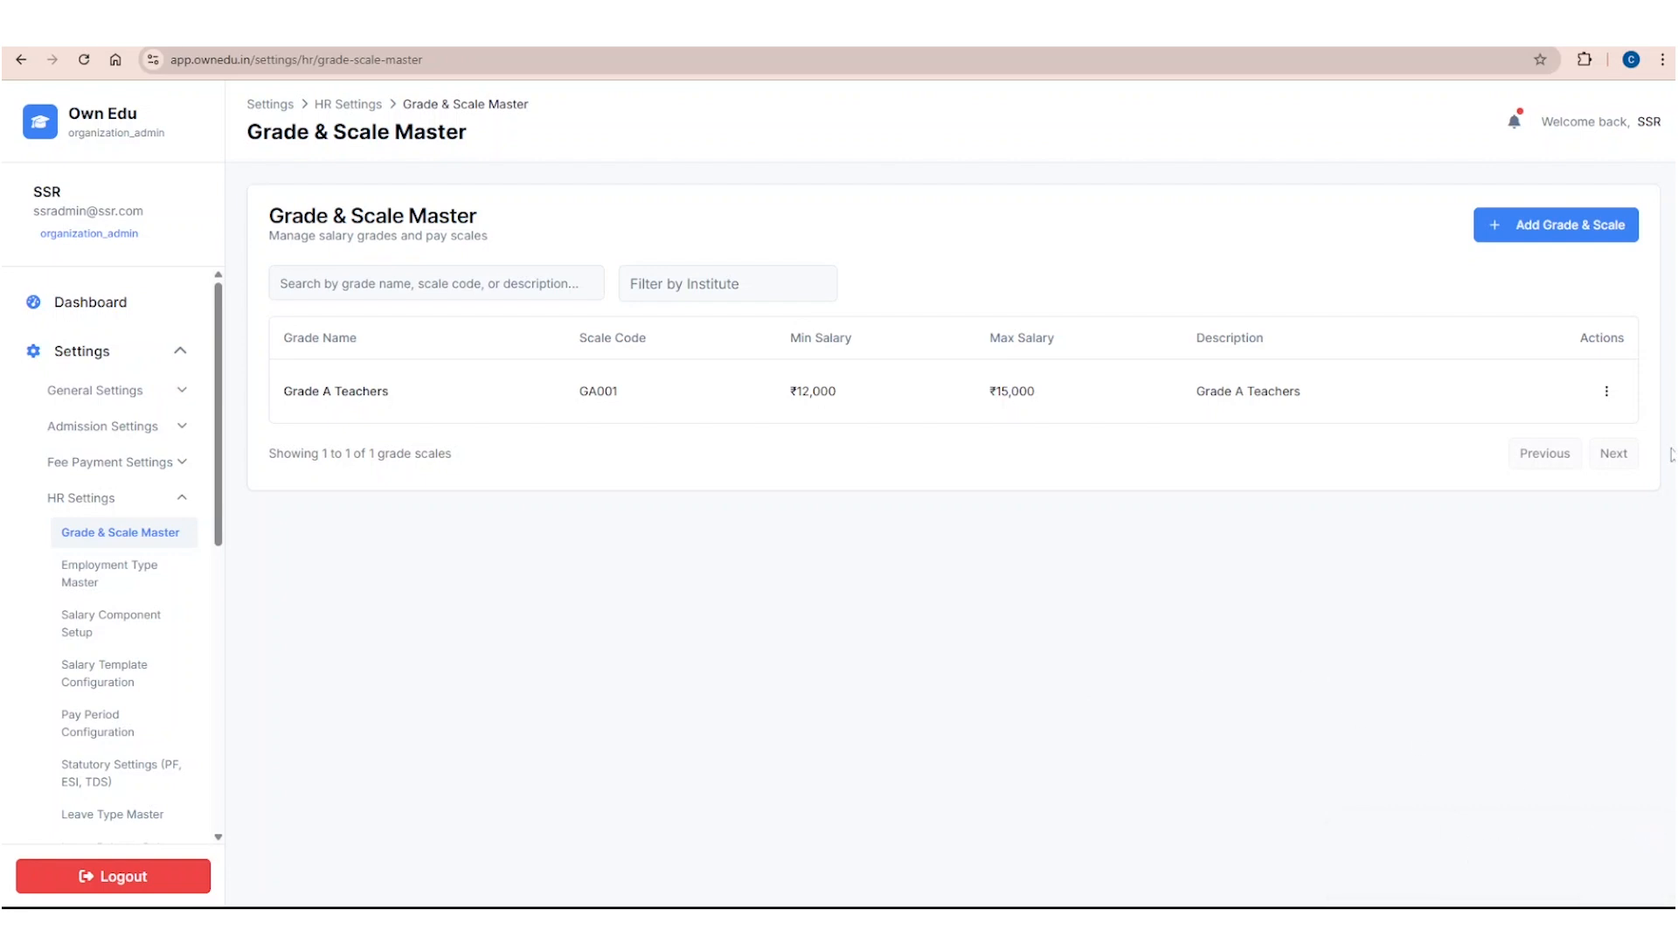
Step: Open the Grade A Teachers record for editing and submit the update with its existing values
left_click(1607, 392)
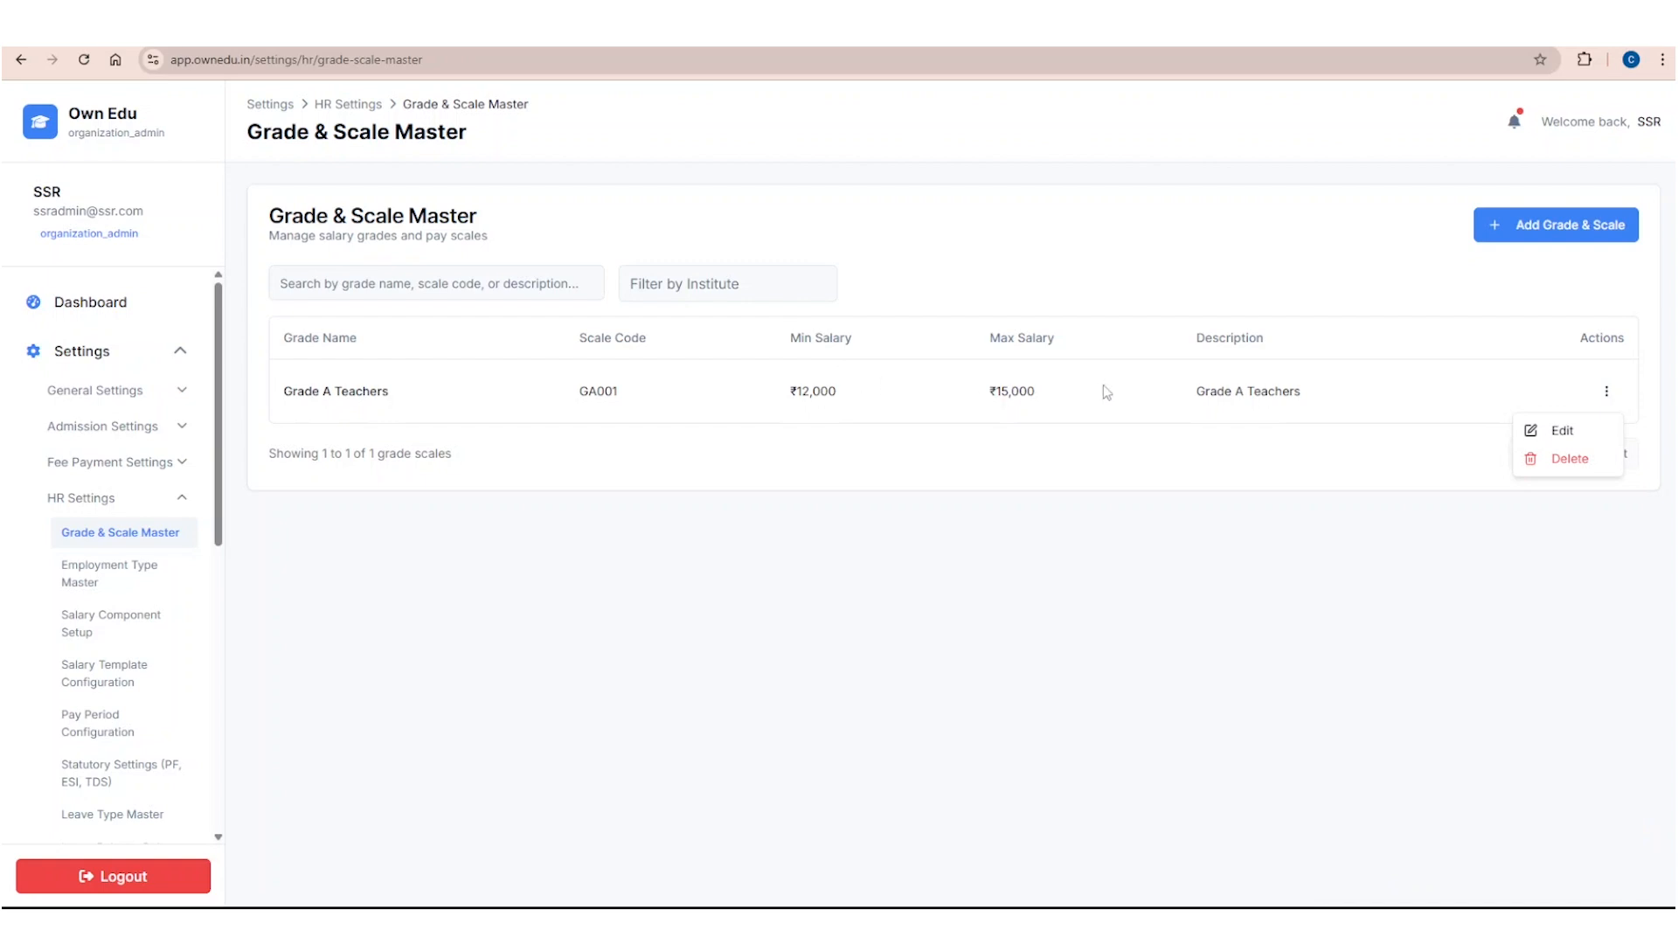
left_click(1563, 430)
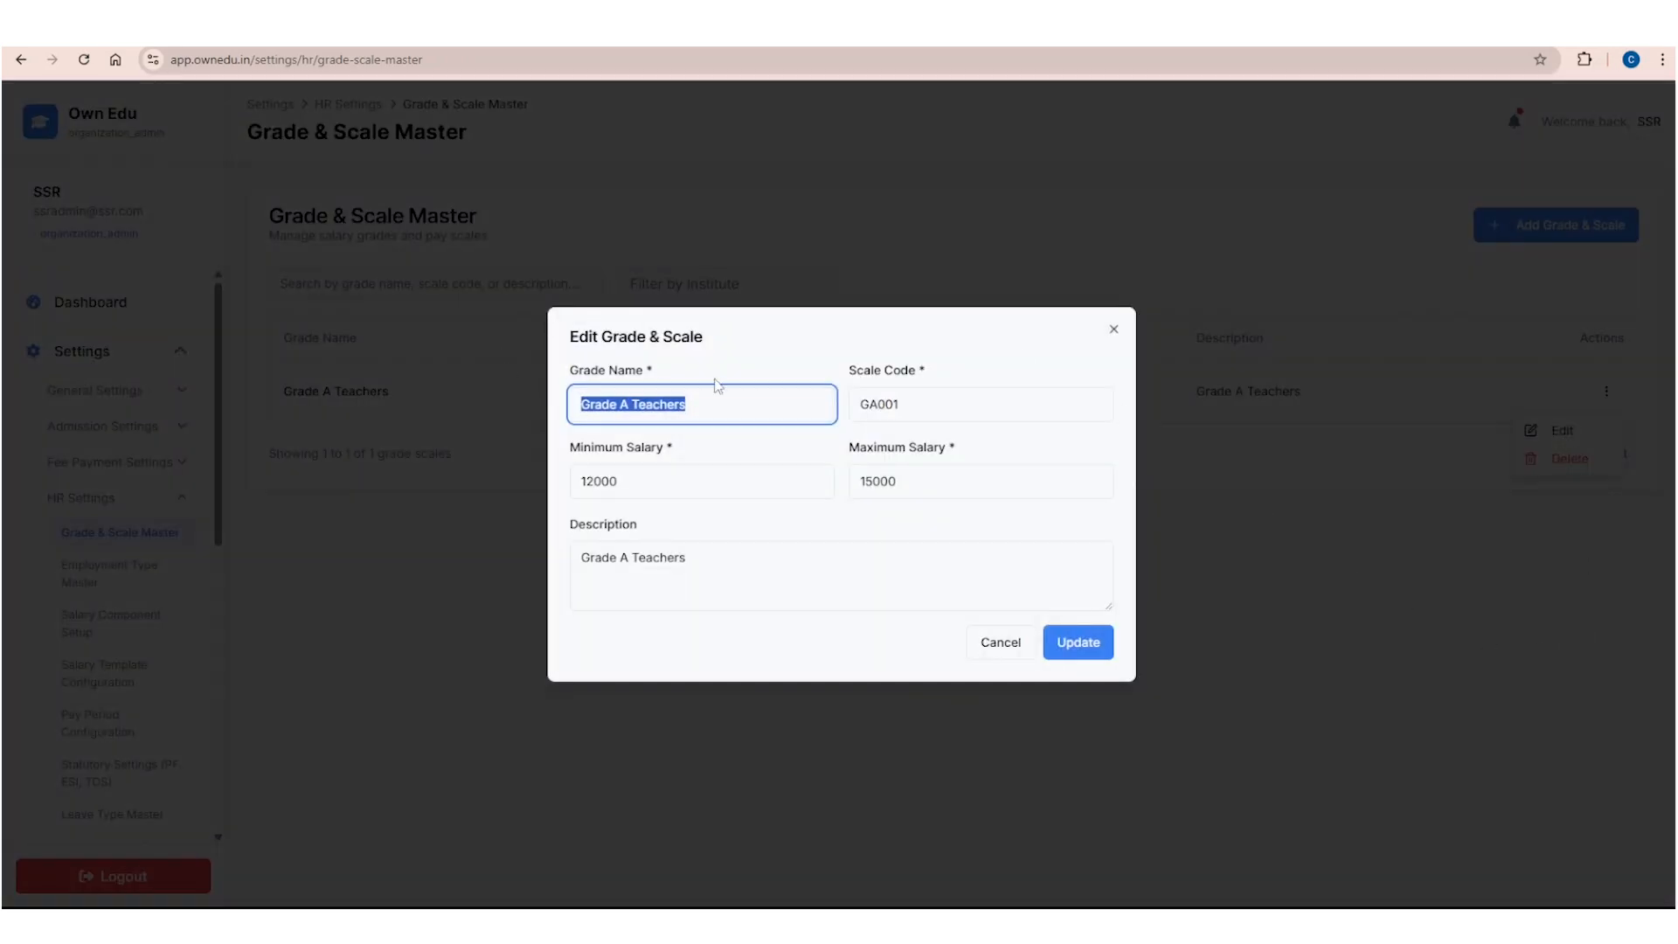
left_click(759, 442)
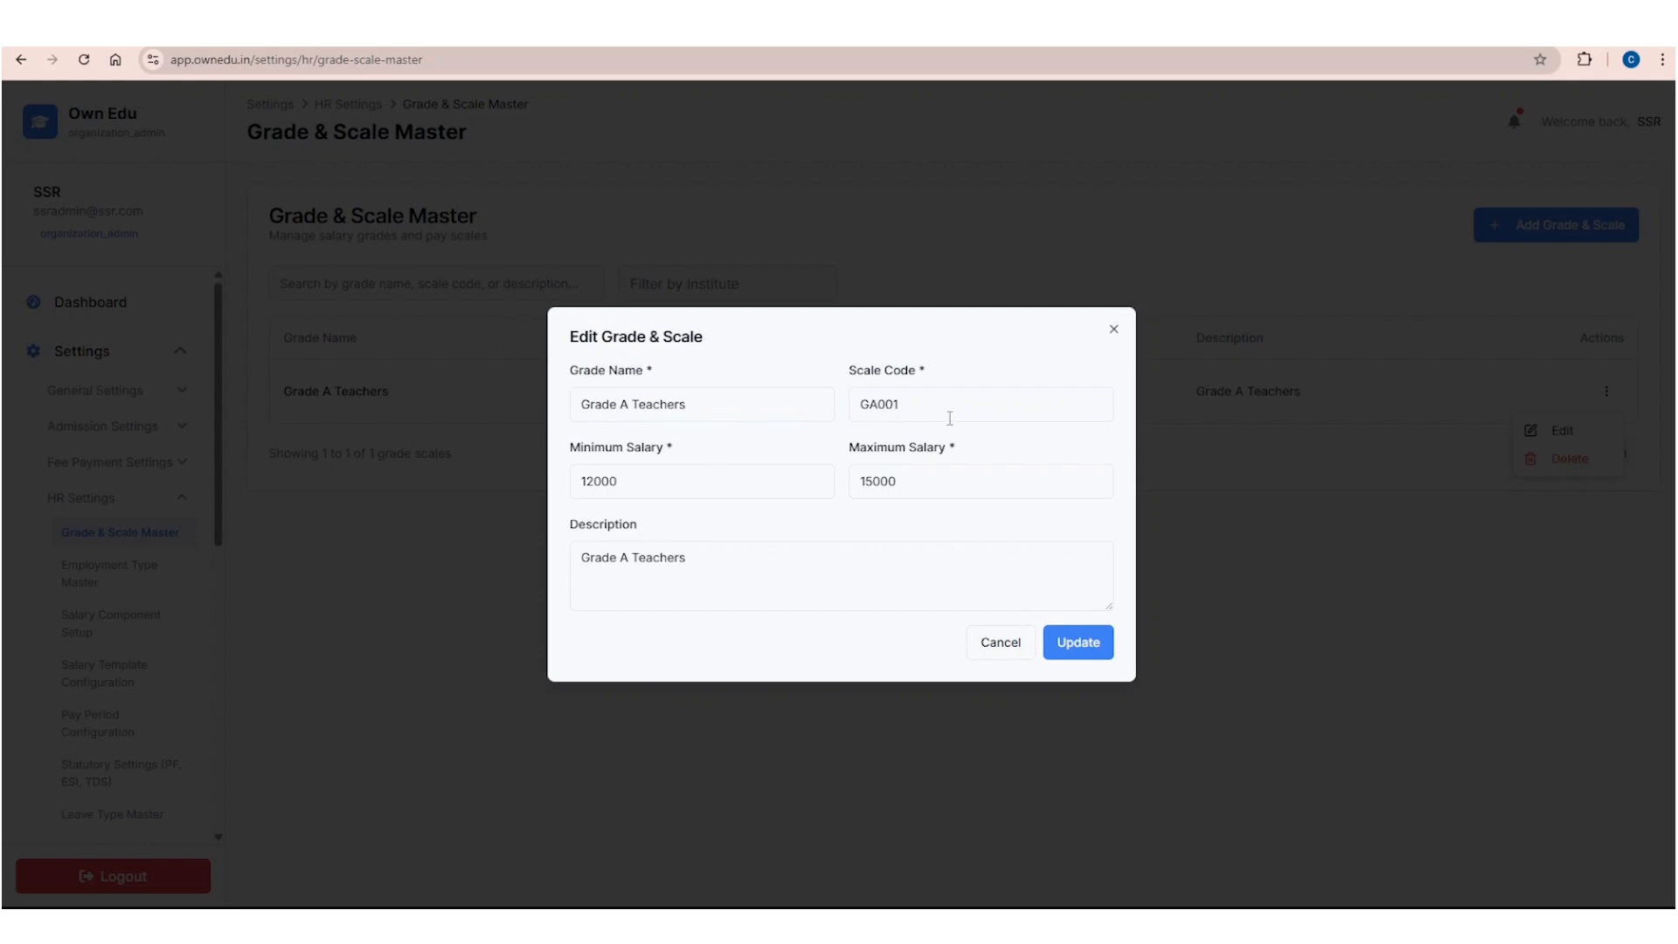
left_click(1081, 644)
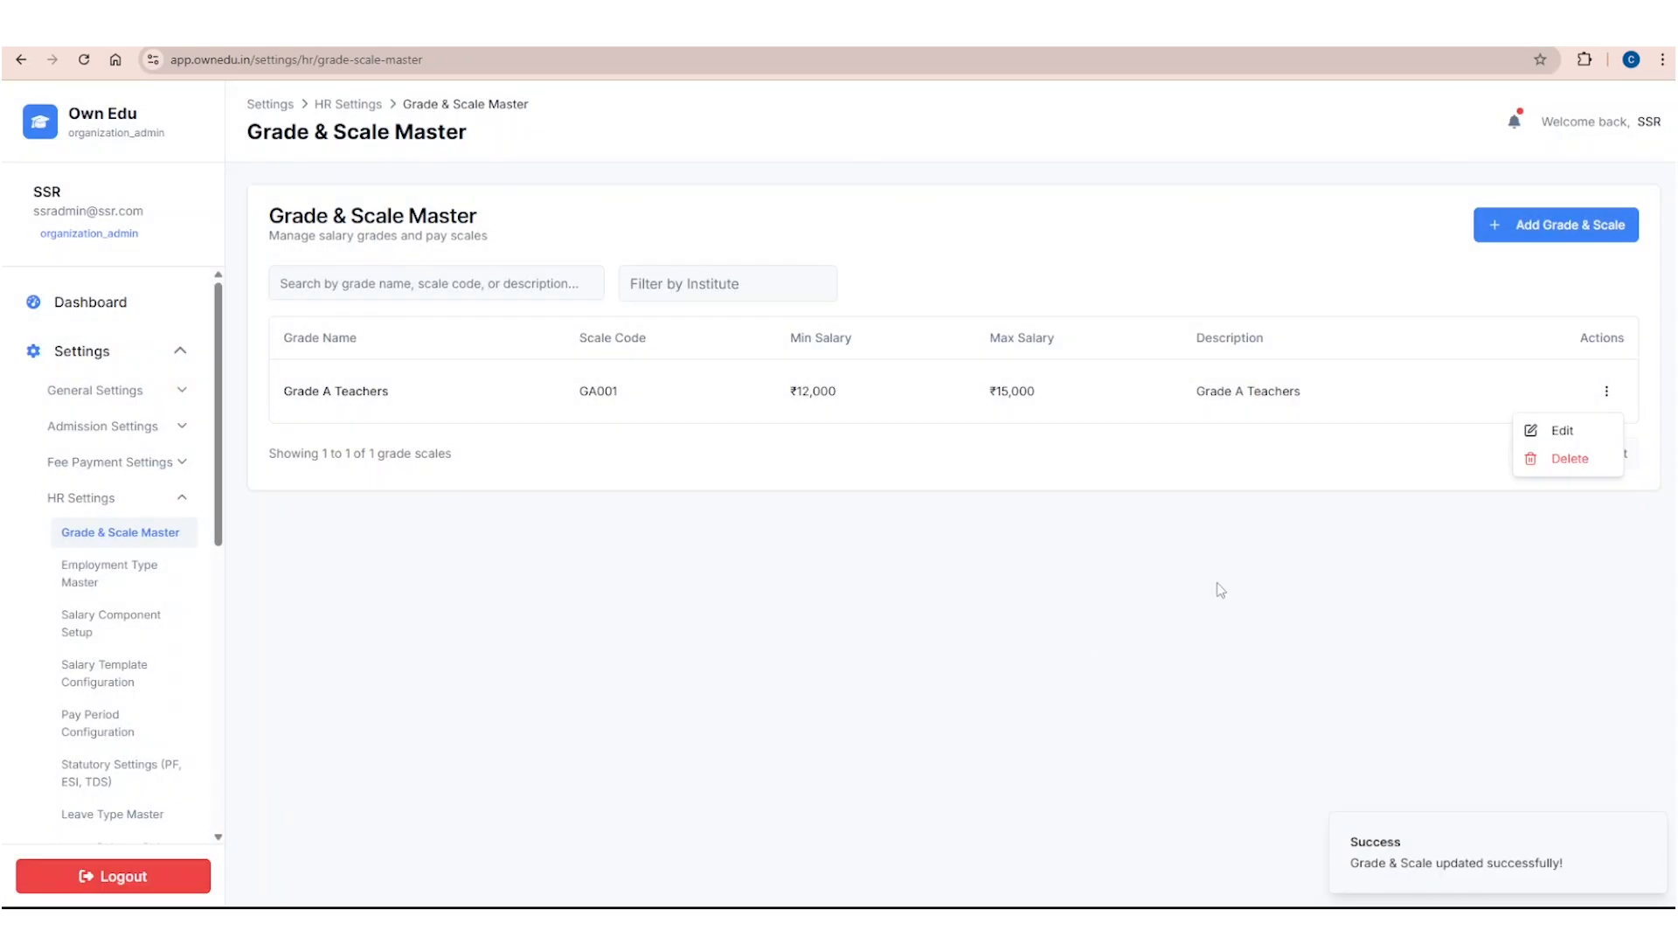
left_click(1555, 461)
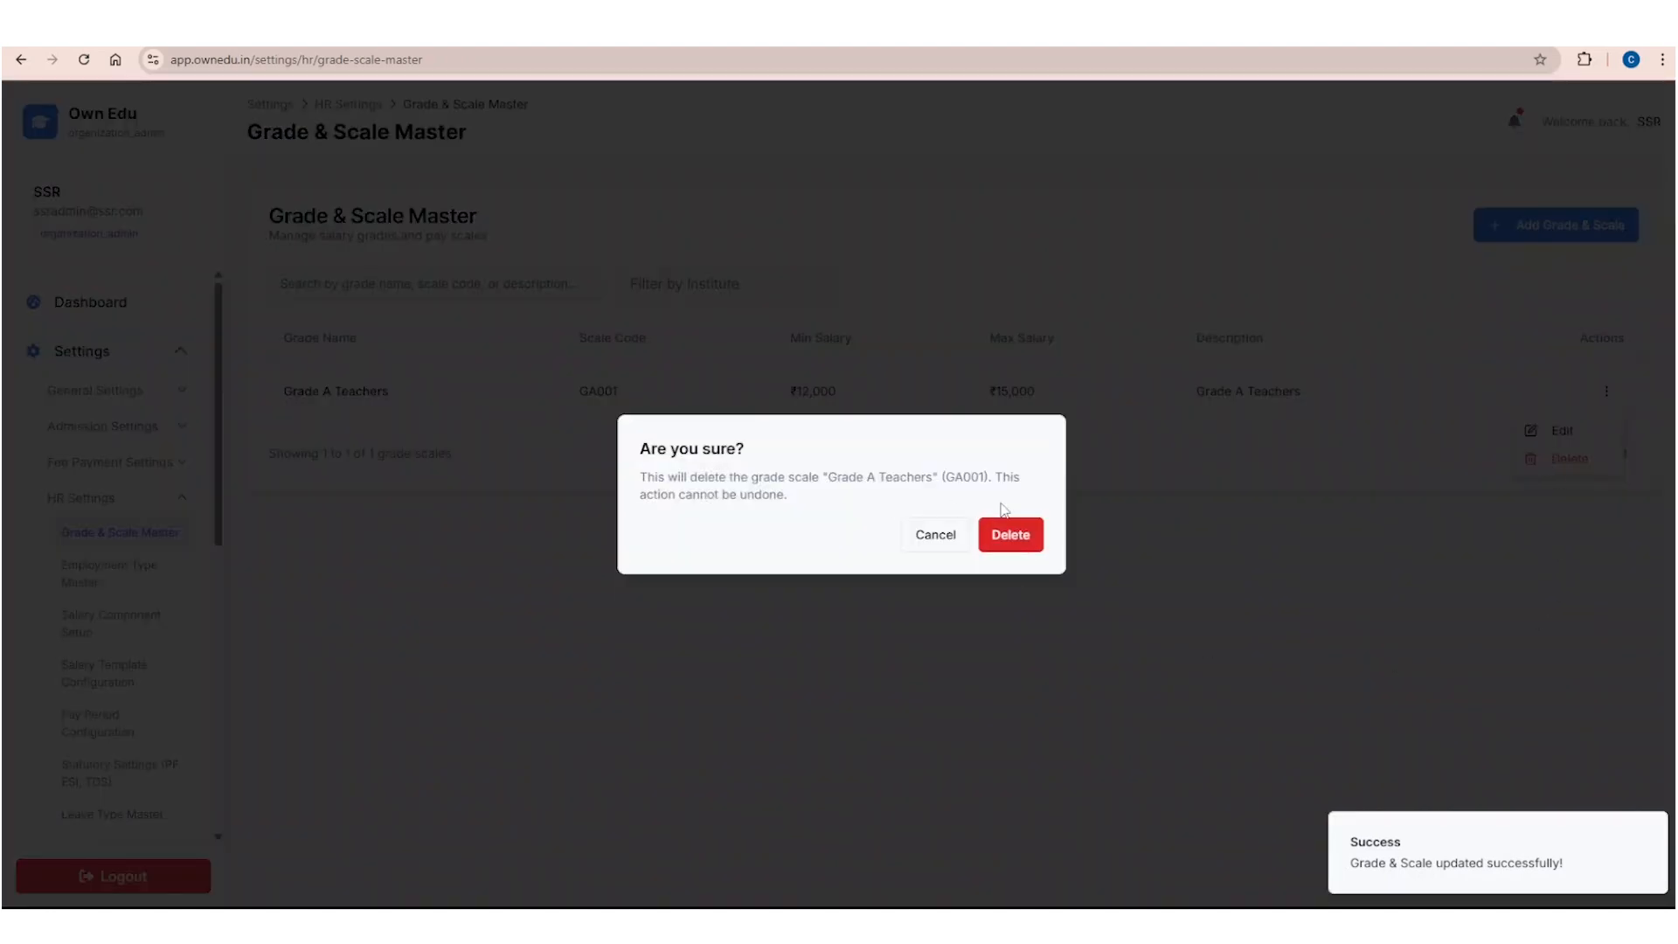
left_click(948, 536)
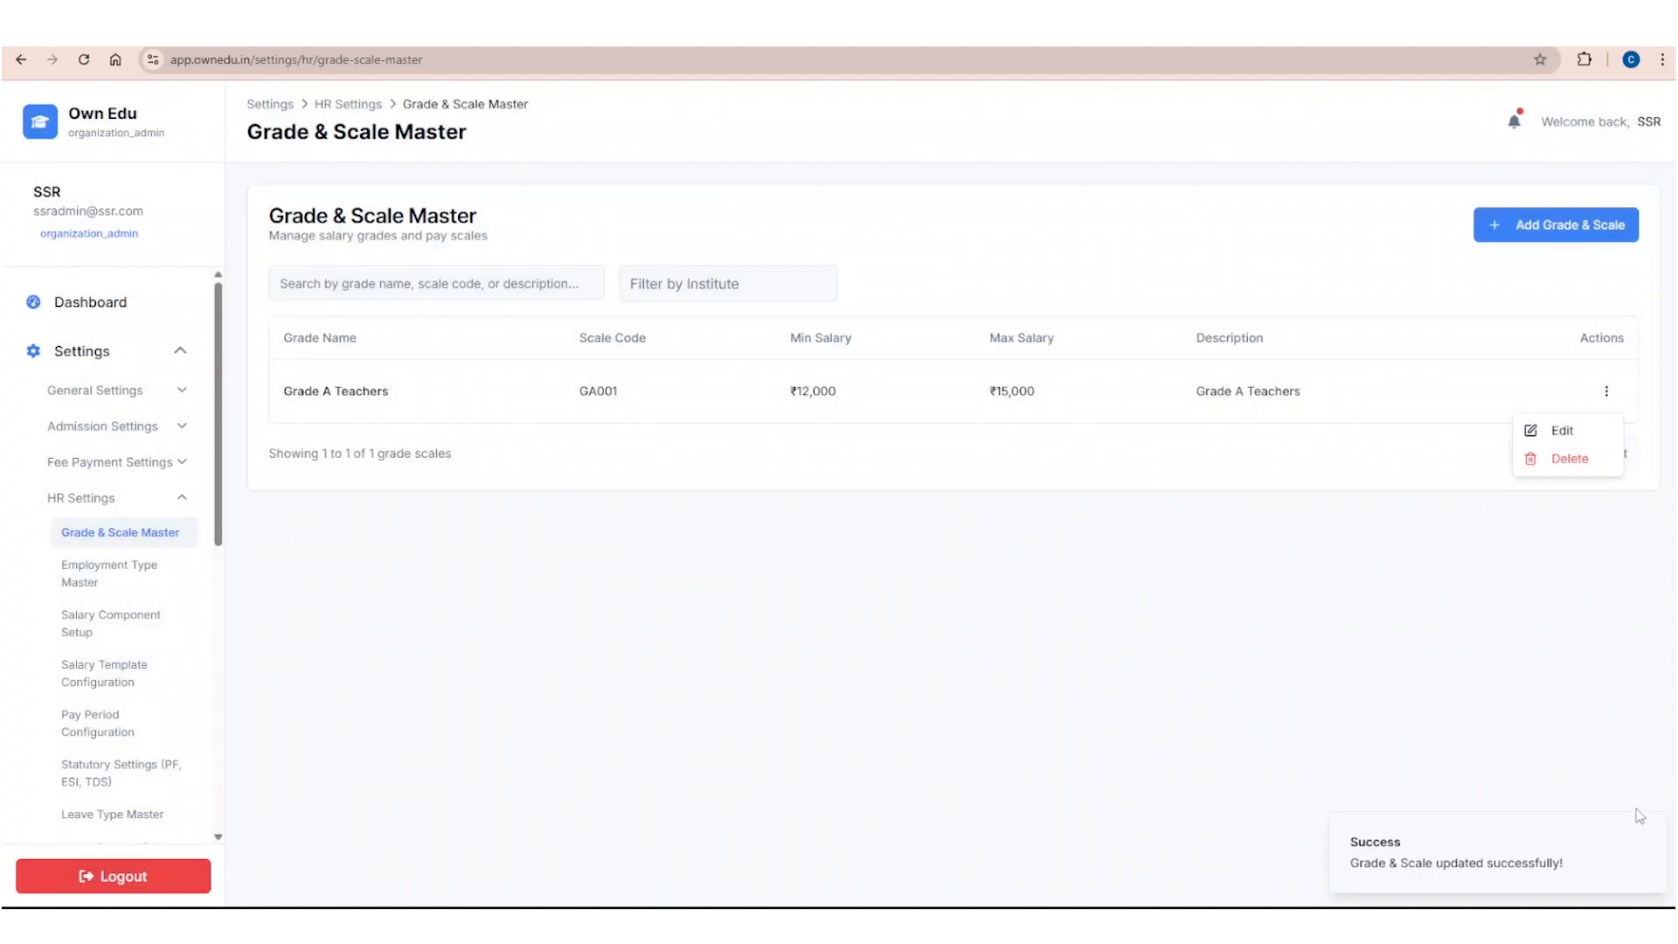
left_click(1486, 622)
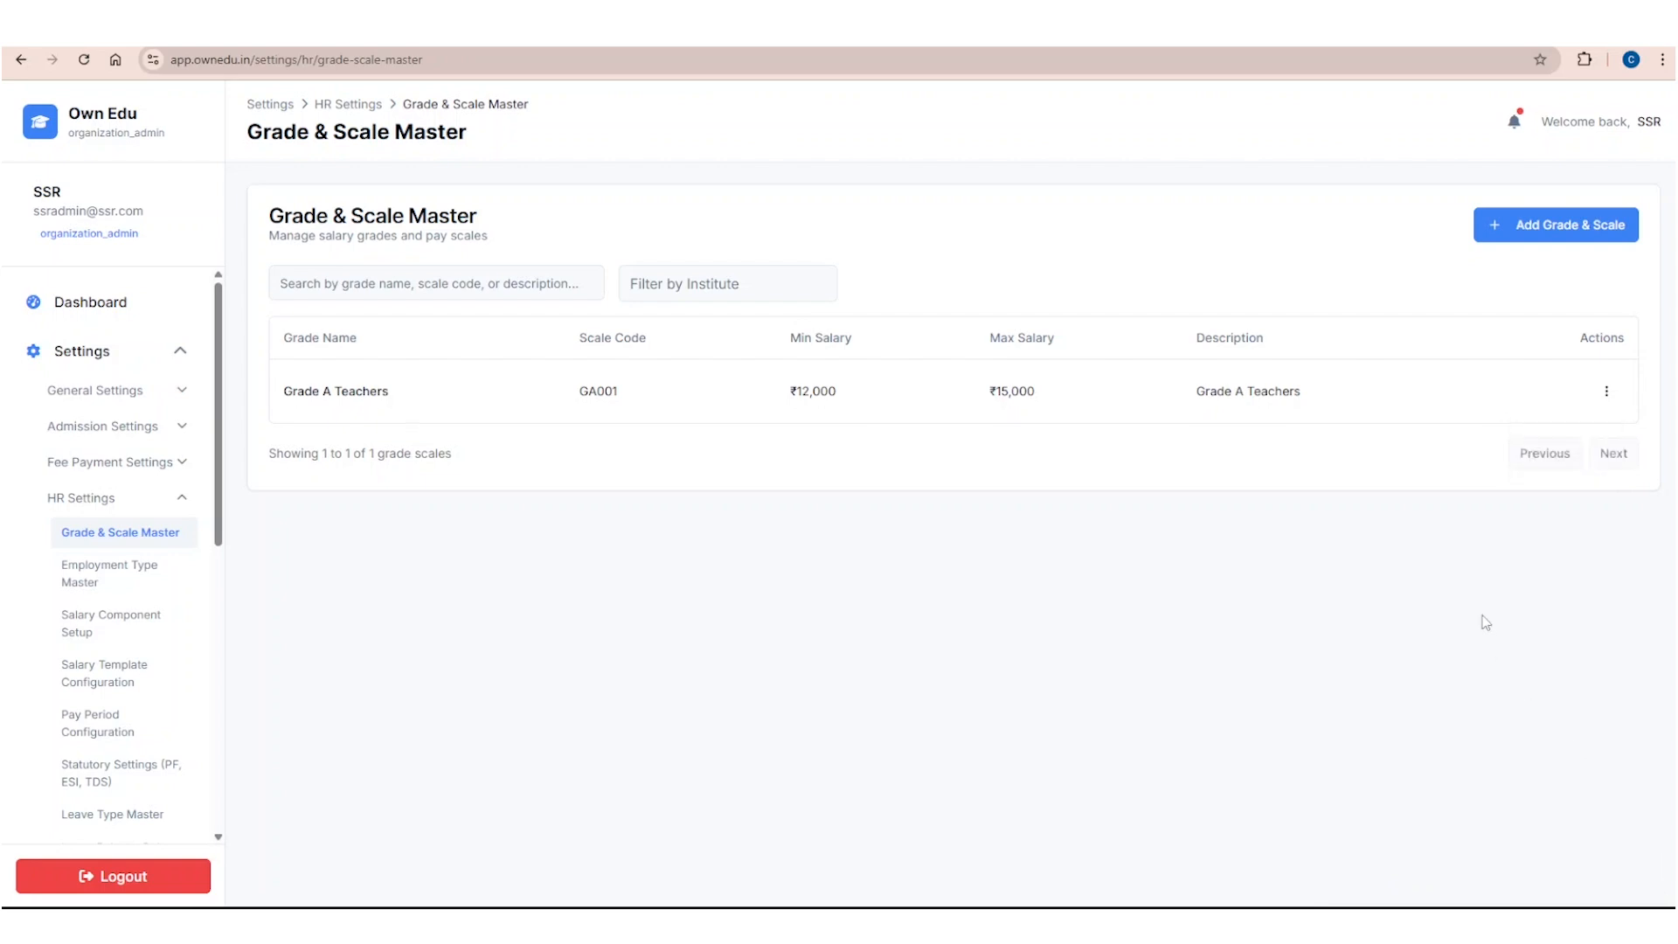
Step: View the institute options available for filtering the grade scale list
left_click(423, 276)
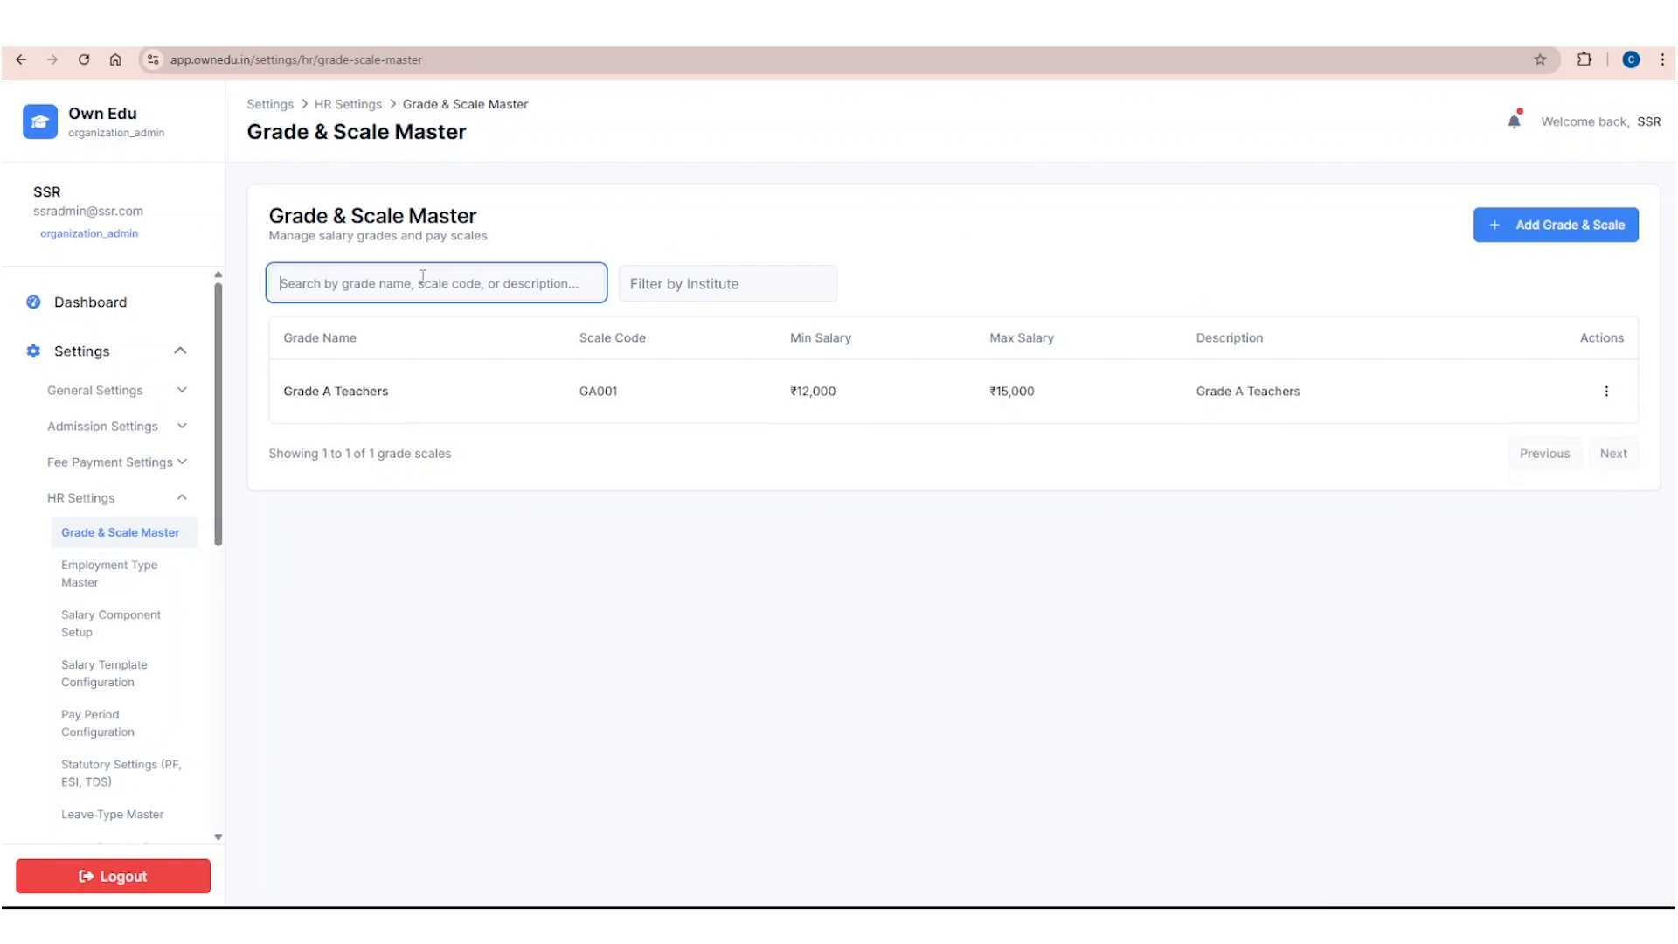
left_click(721, 288)
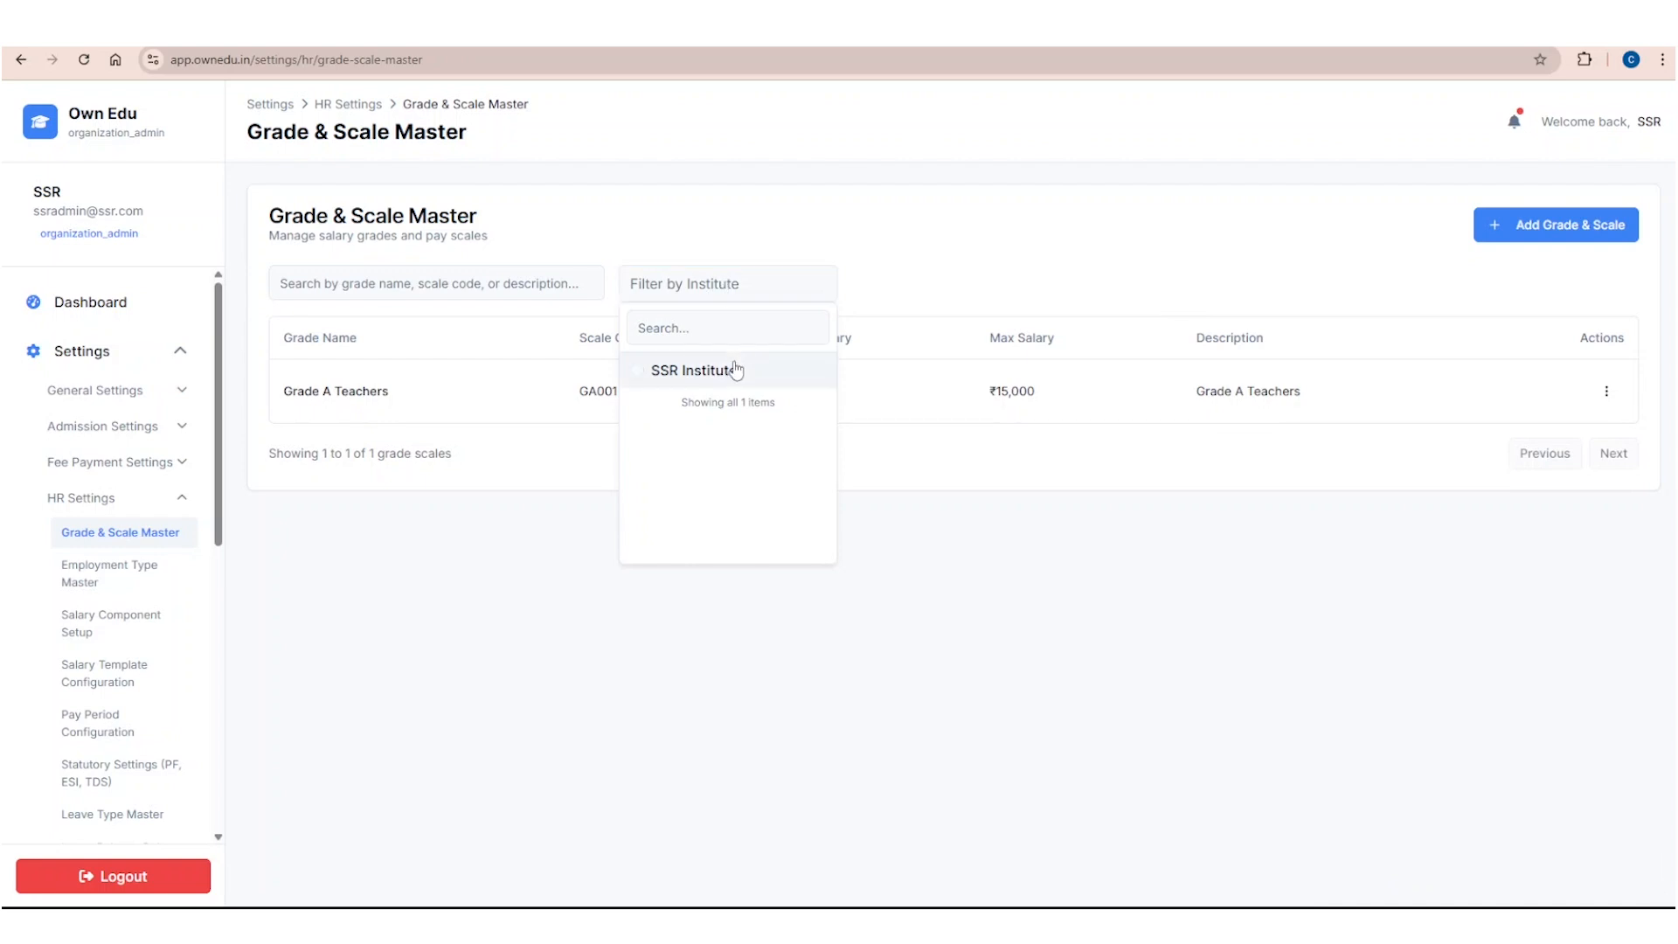
left_click(875, 316)
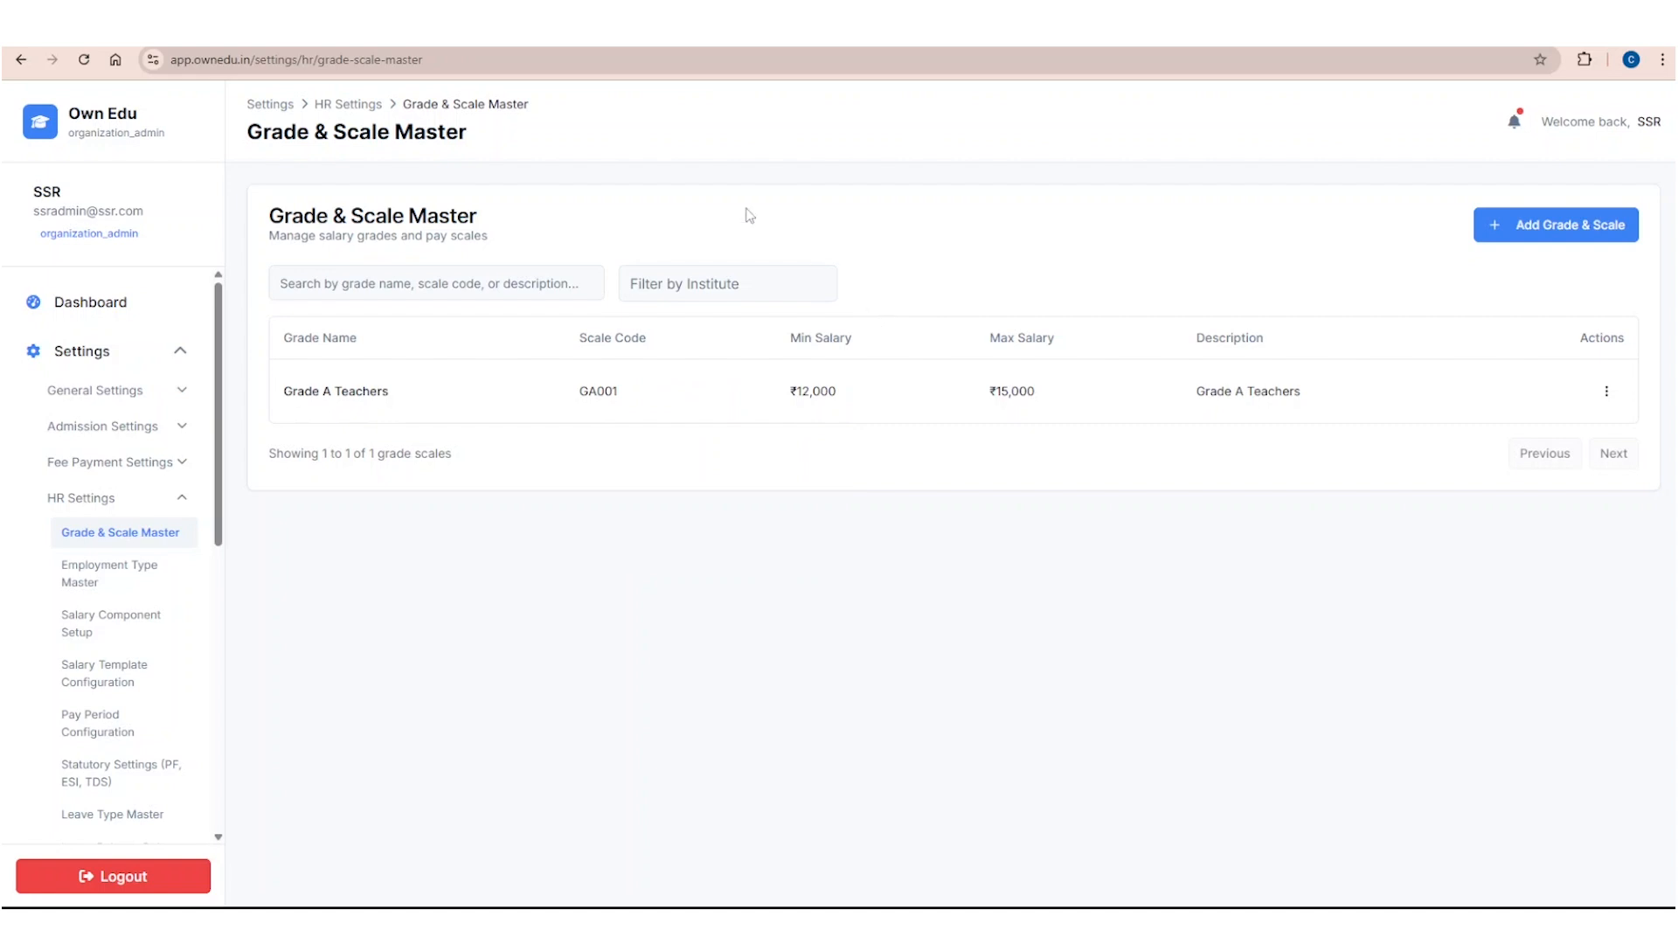
Step: Open Employment Type Master and start a new employment type for SSR Institute named "Full -Time"
left_click(106, 574)
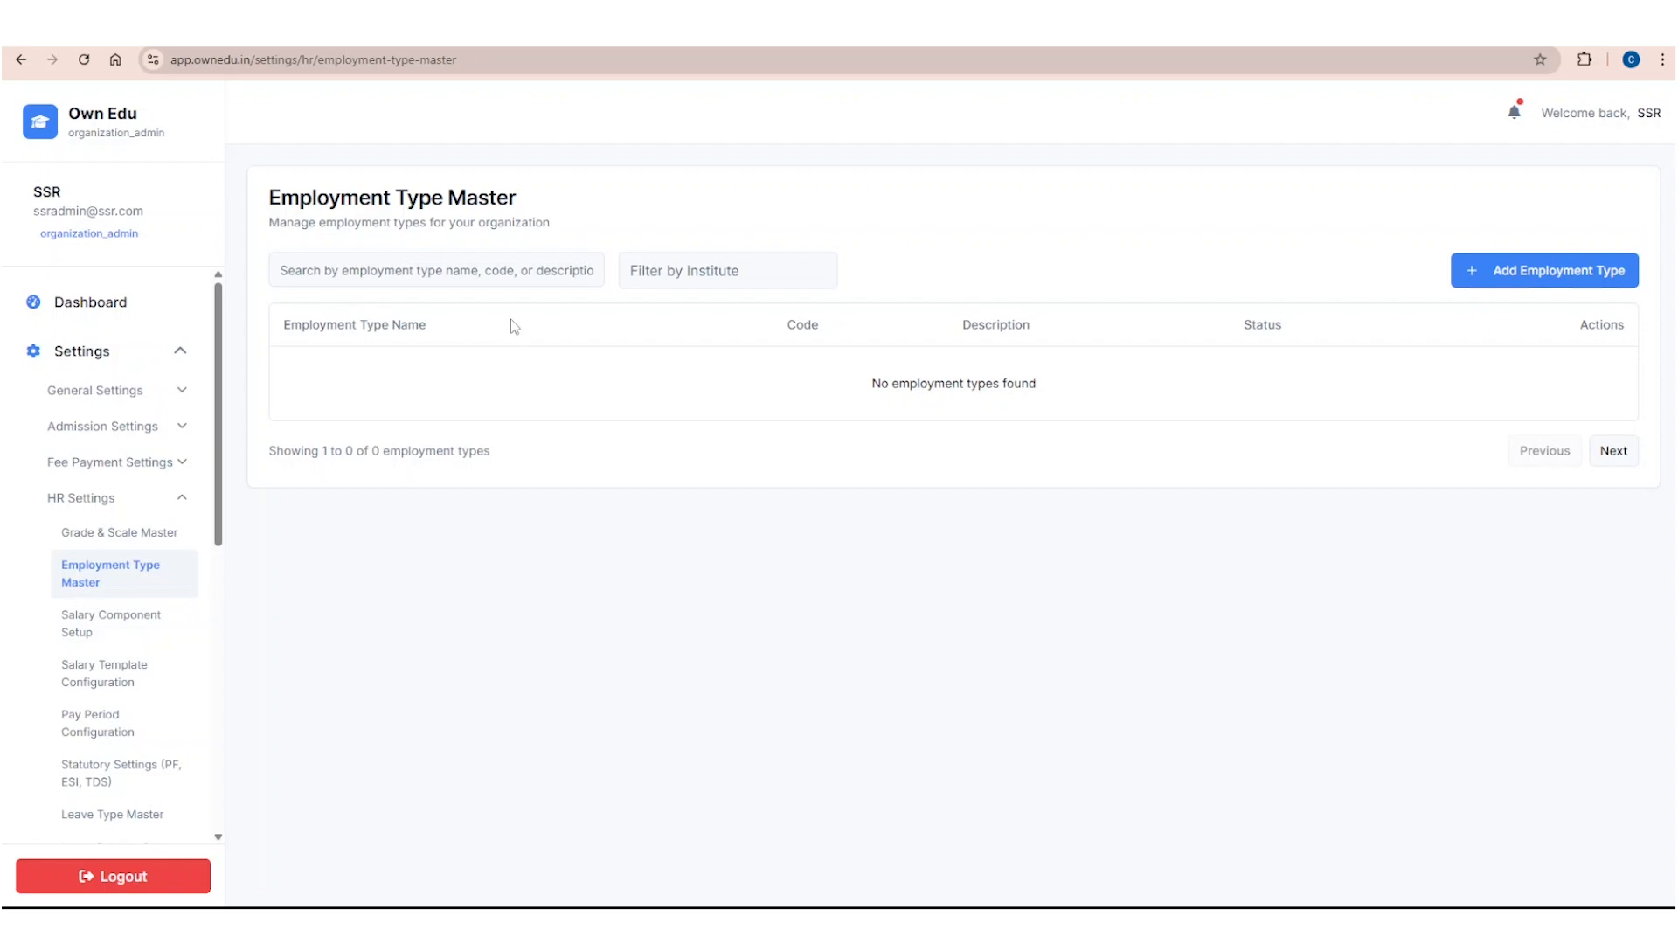
left_click(1517, 278)
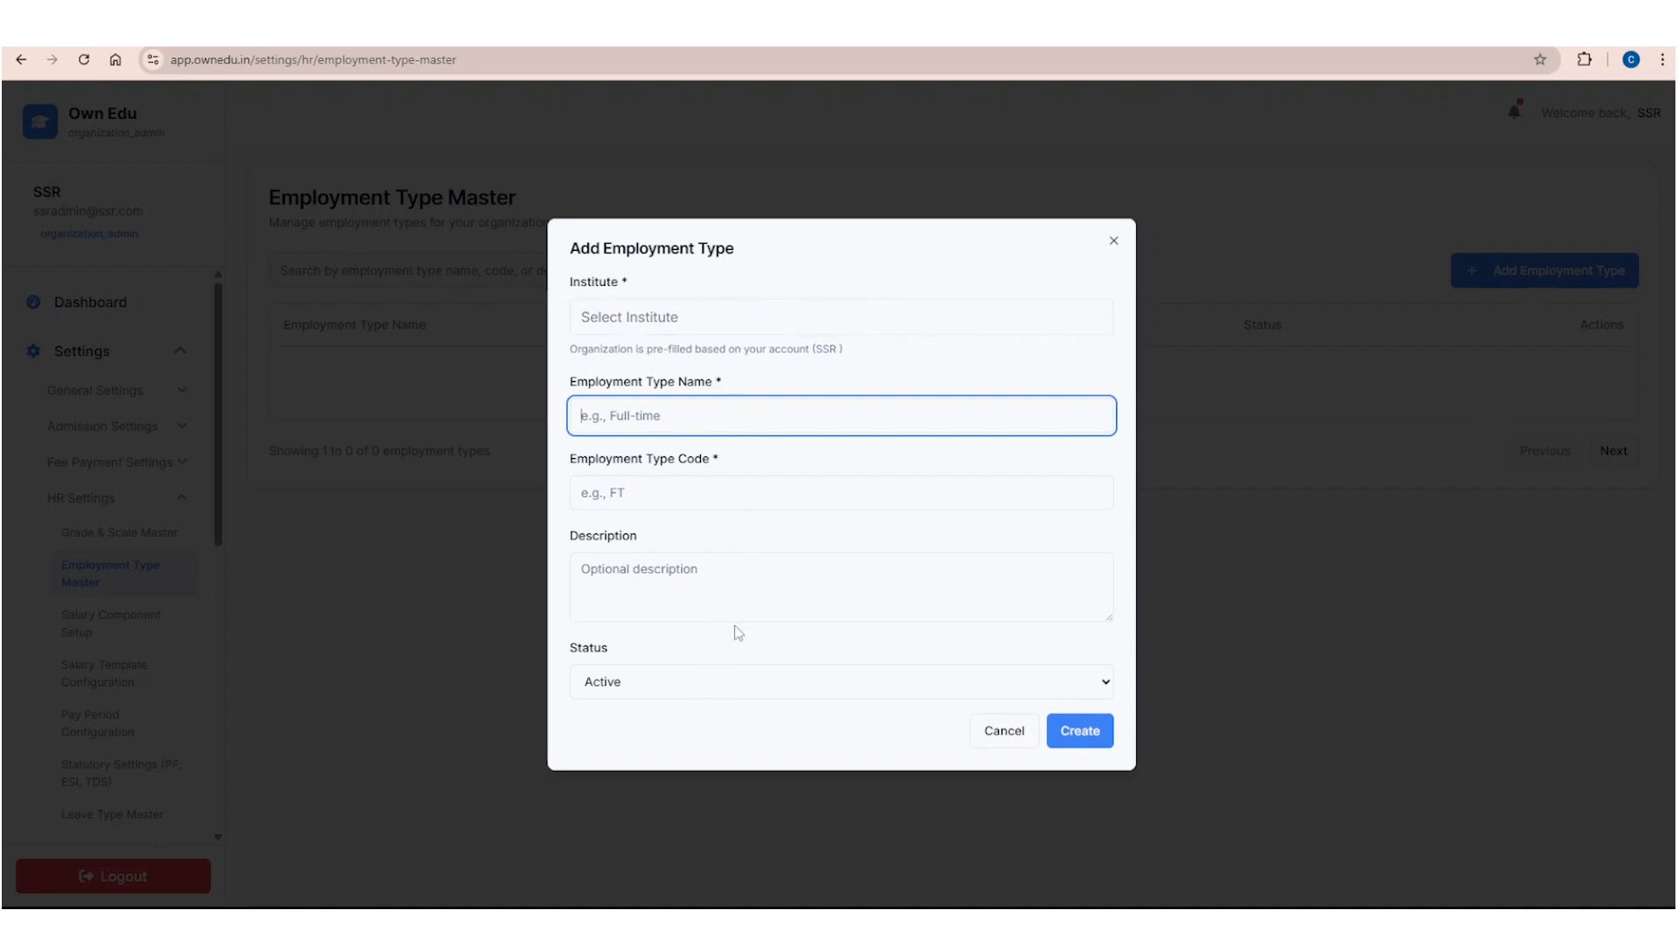
left_click(685, 320)
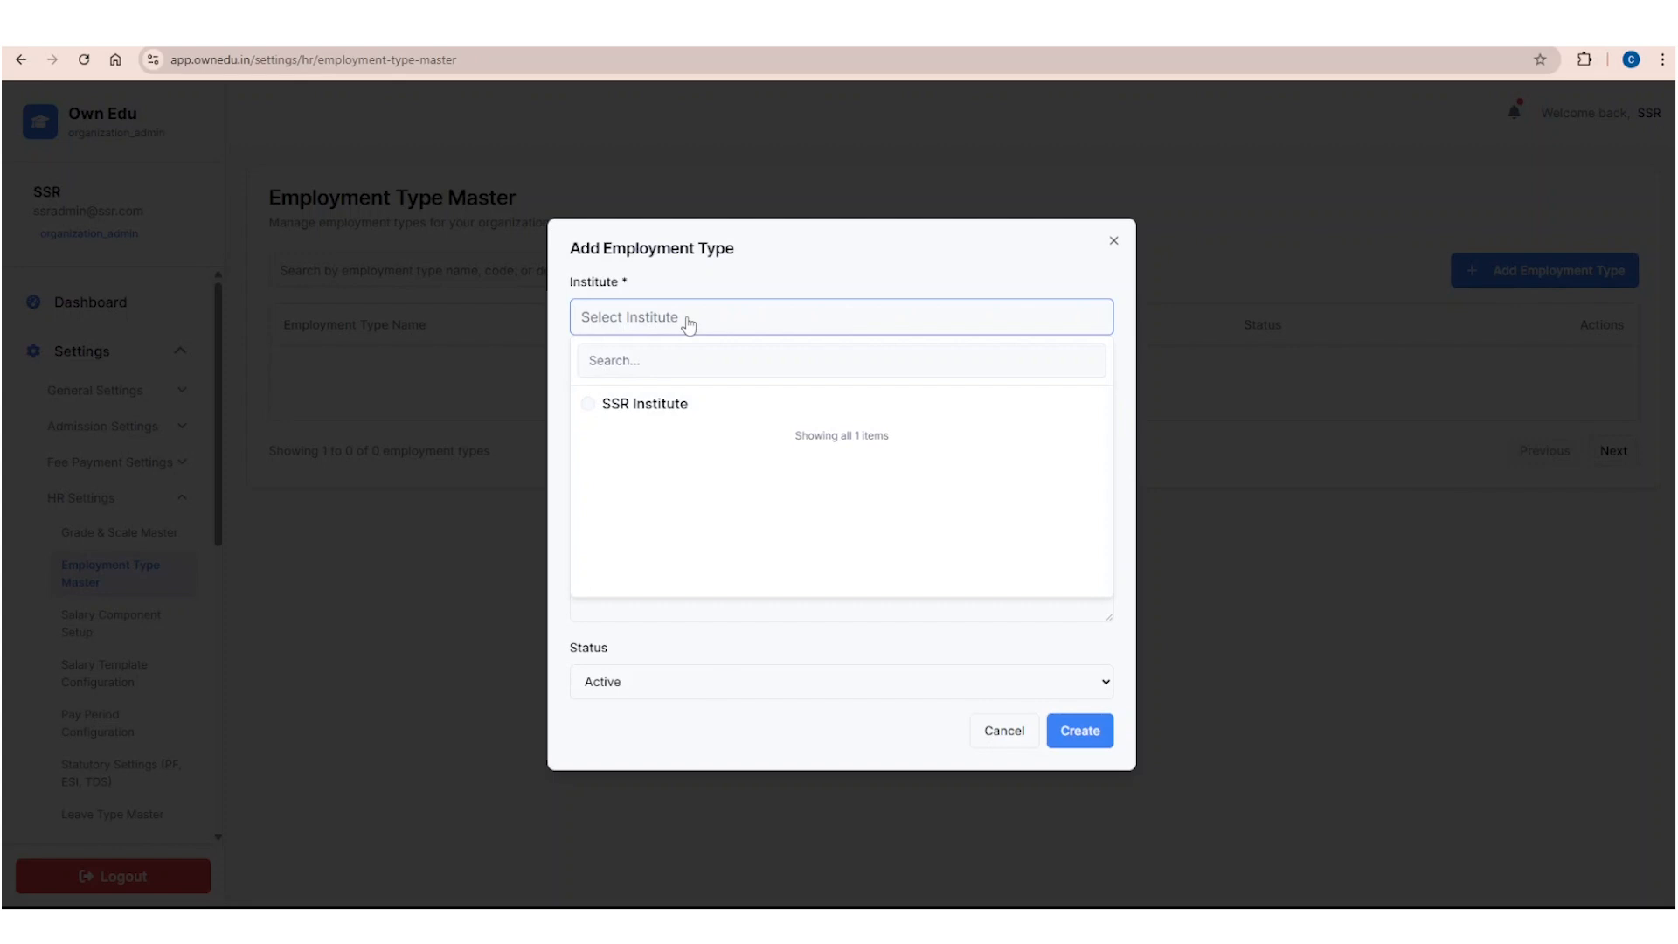
left_click(683, 404)
left_click(625, 413)
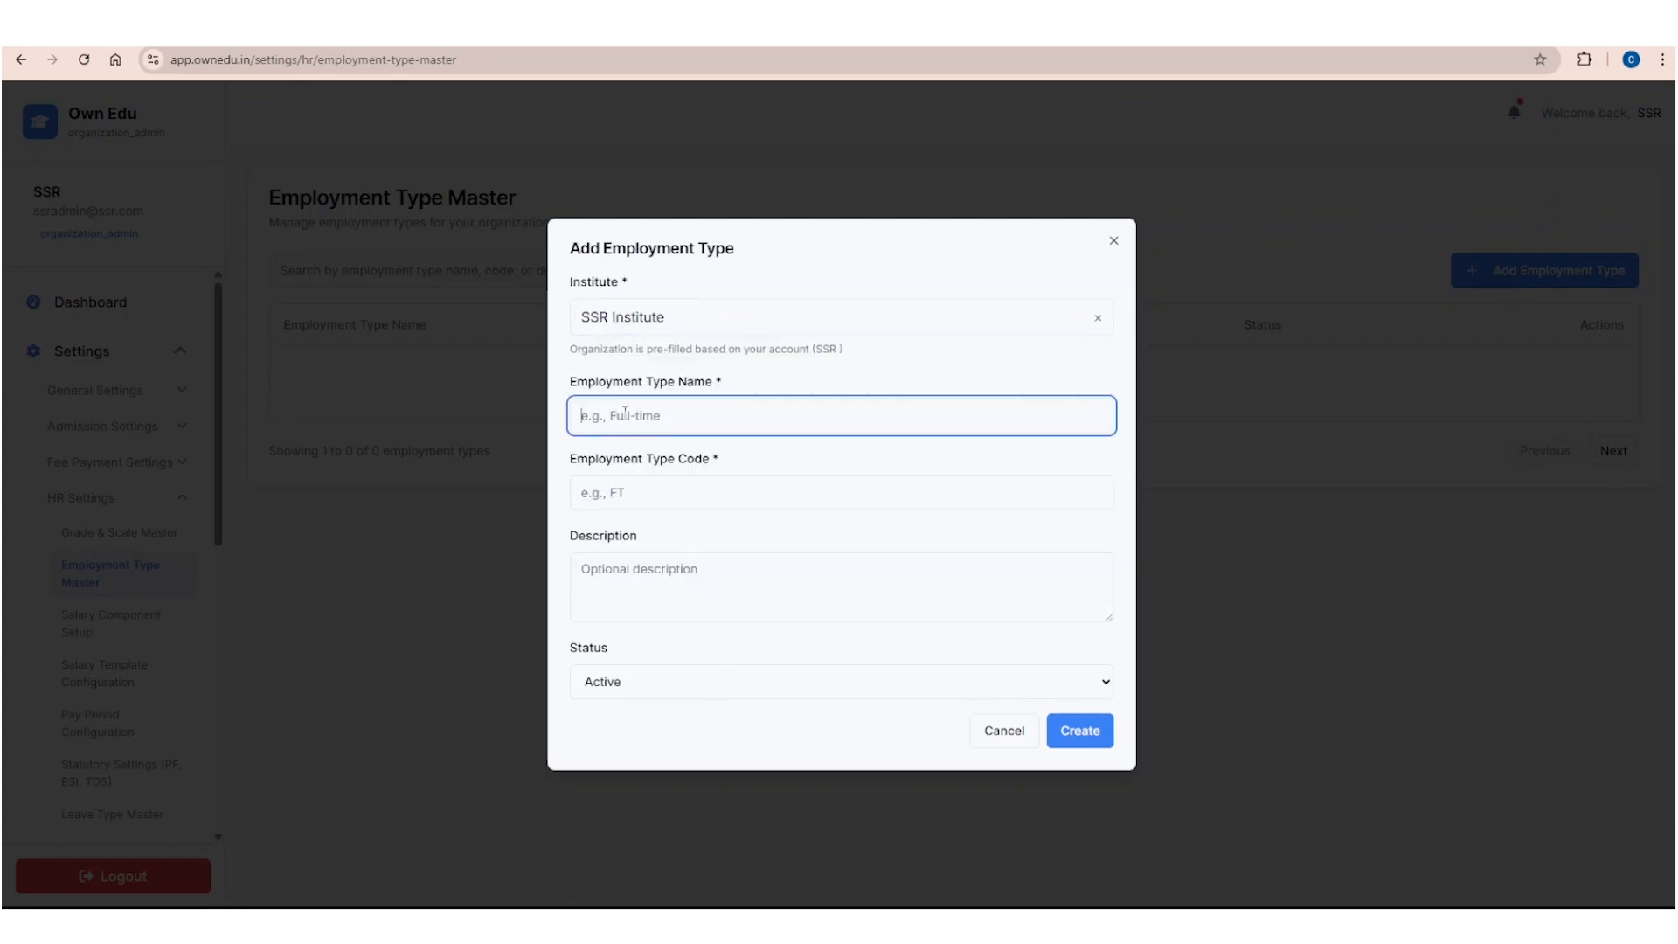
type("Full -Time")
Step: Set the employment type code to FT and copy the name "Full -Time" into the description
left_click(606, 500)
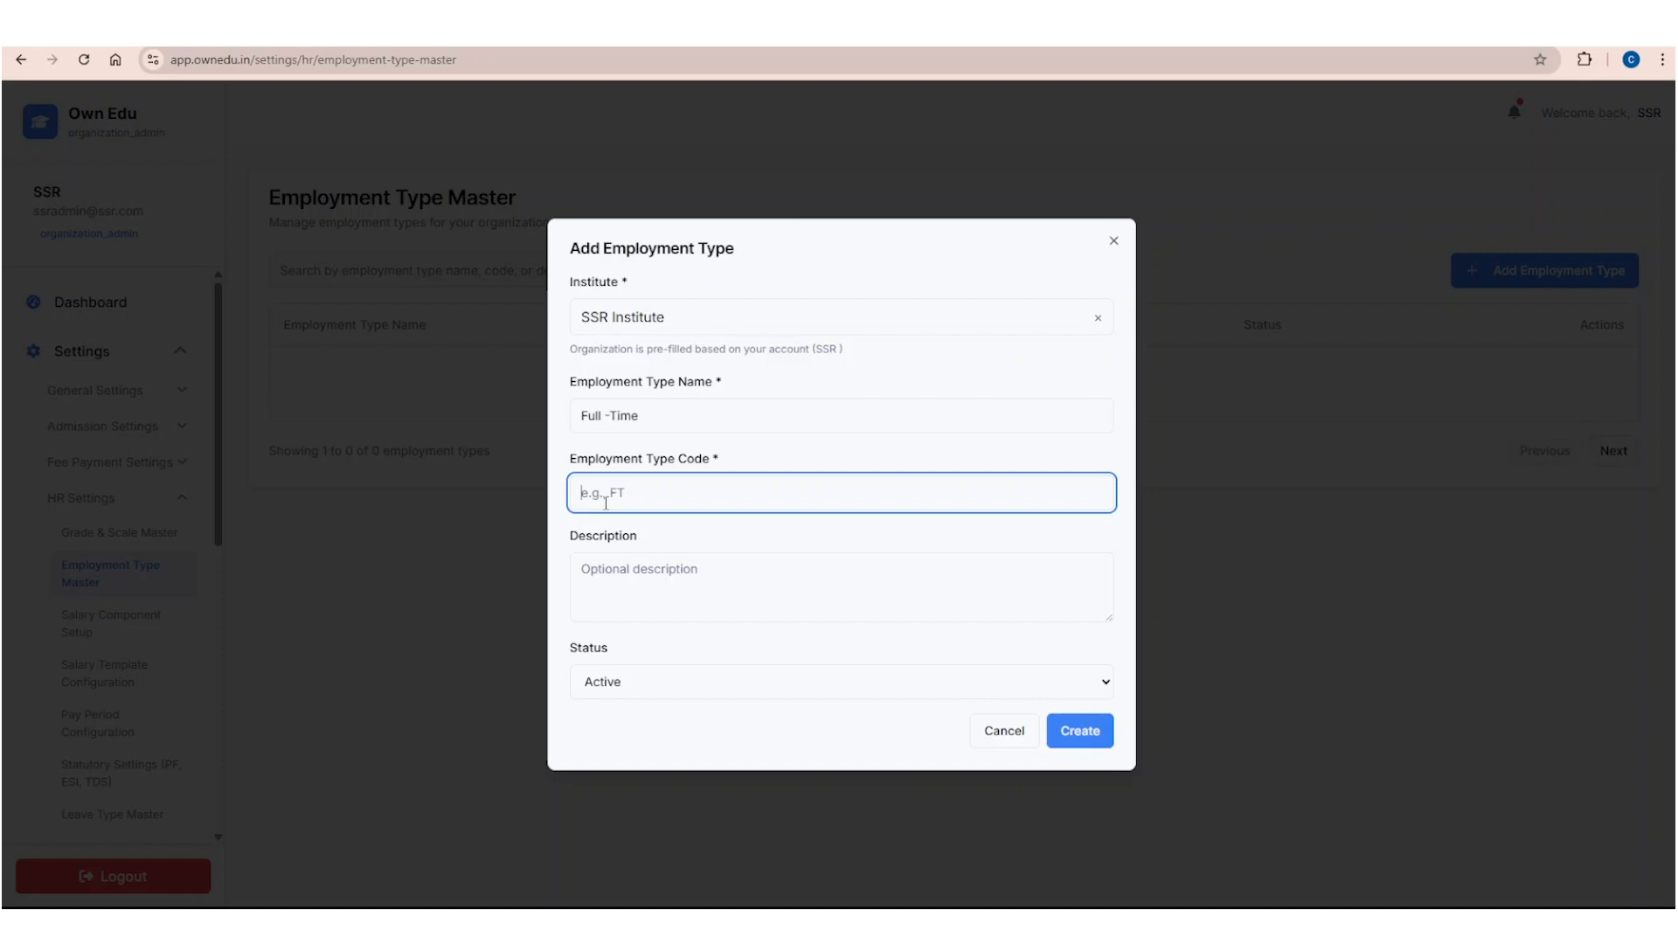
type("FT")
left_click_drag(651, 417, 544, 409)
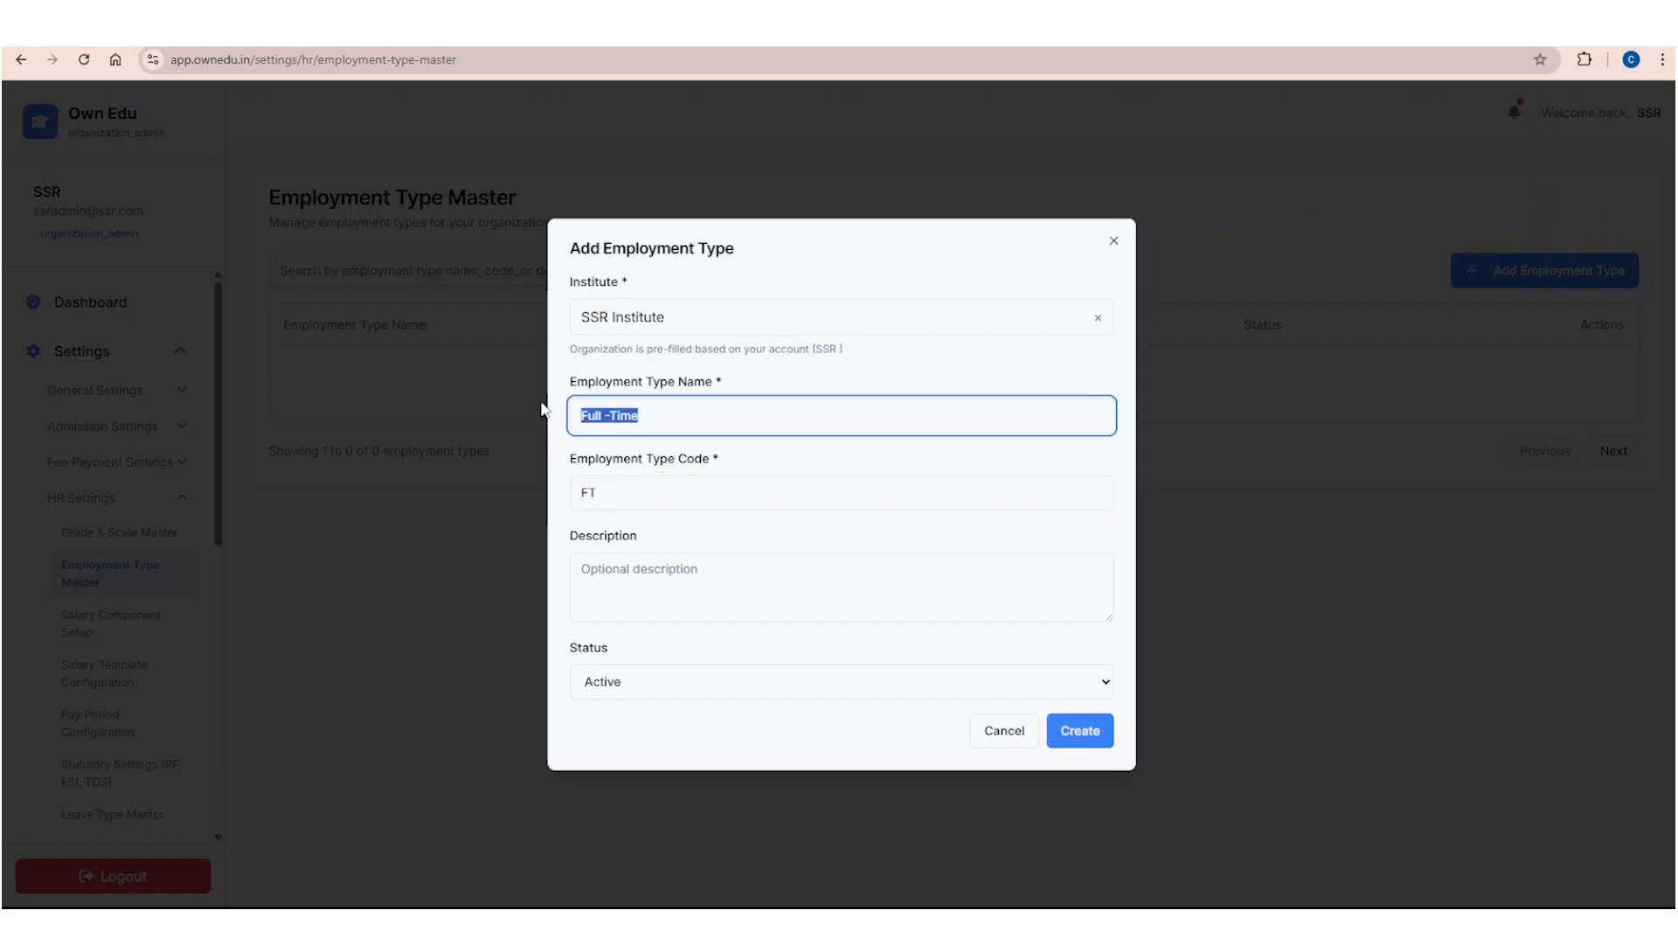
key("ctrl+c")
left_click(617, 573)
key("ctrl+v")
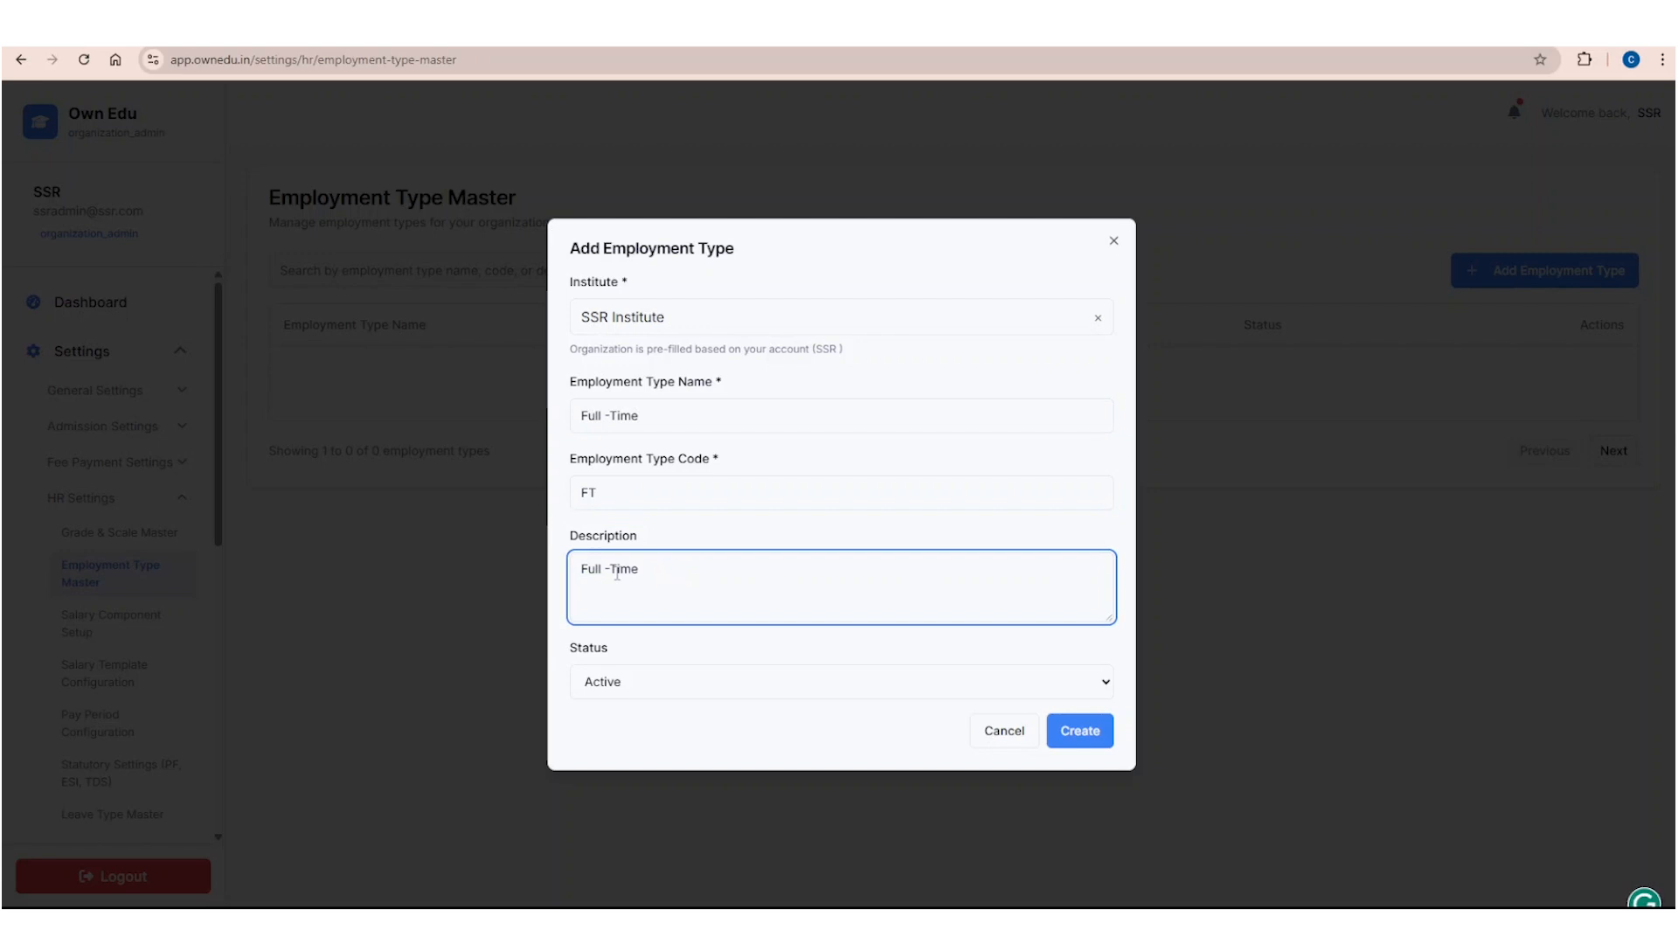
Step: Choose Active as the status and create the employment type
left_click(668, 685)
left_click(662, 719)
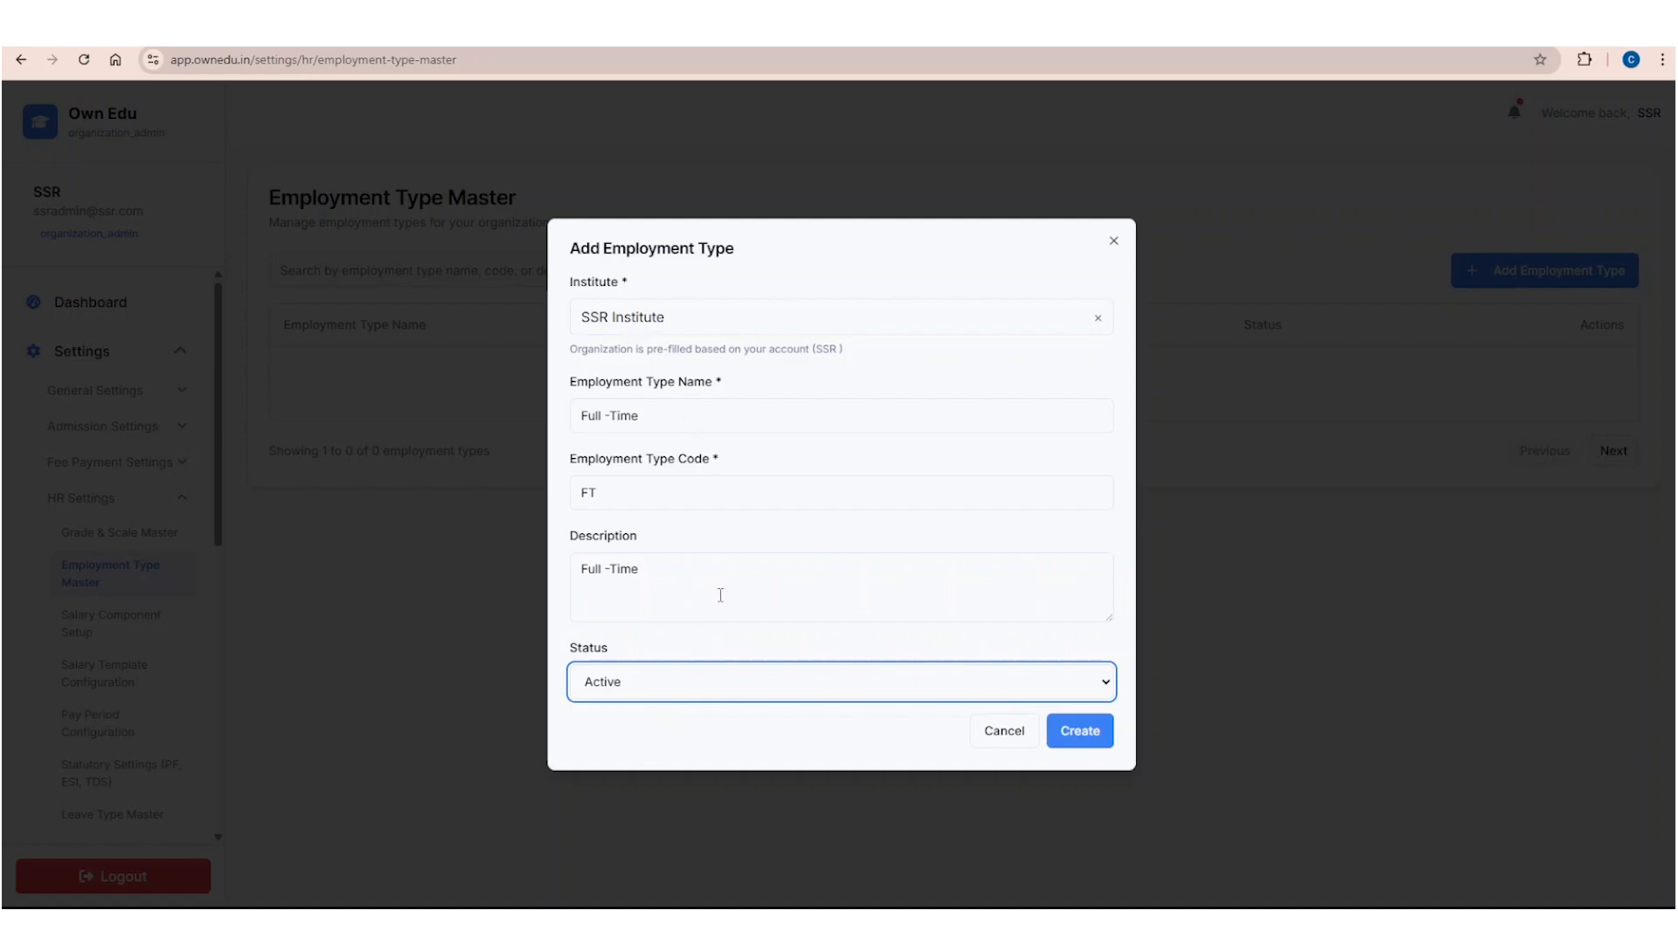
left_click(1094, 739)
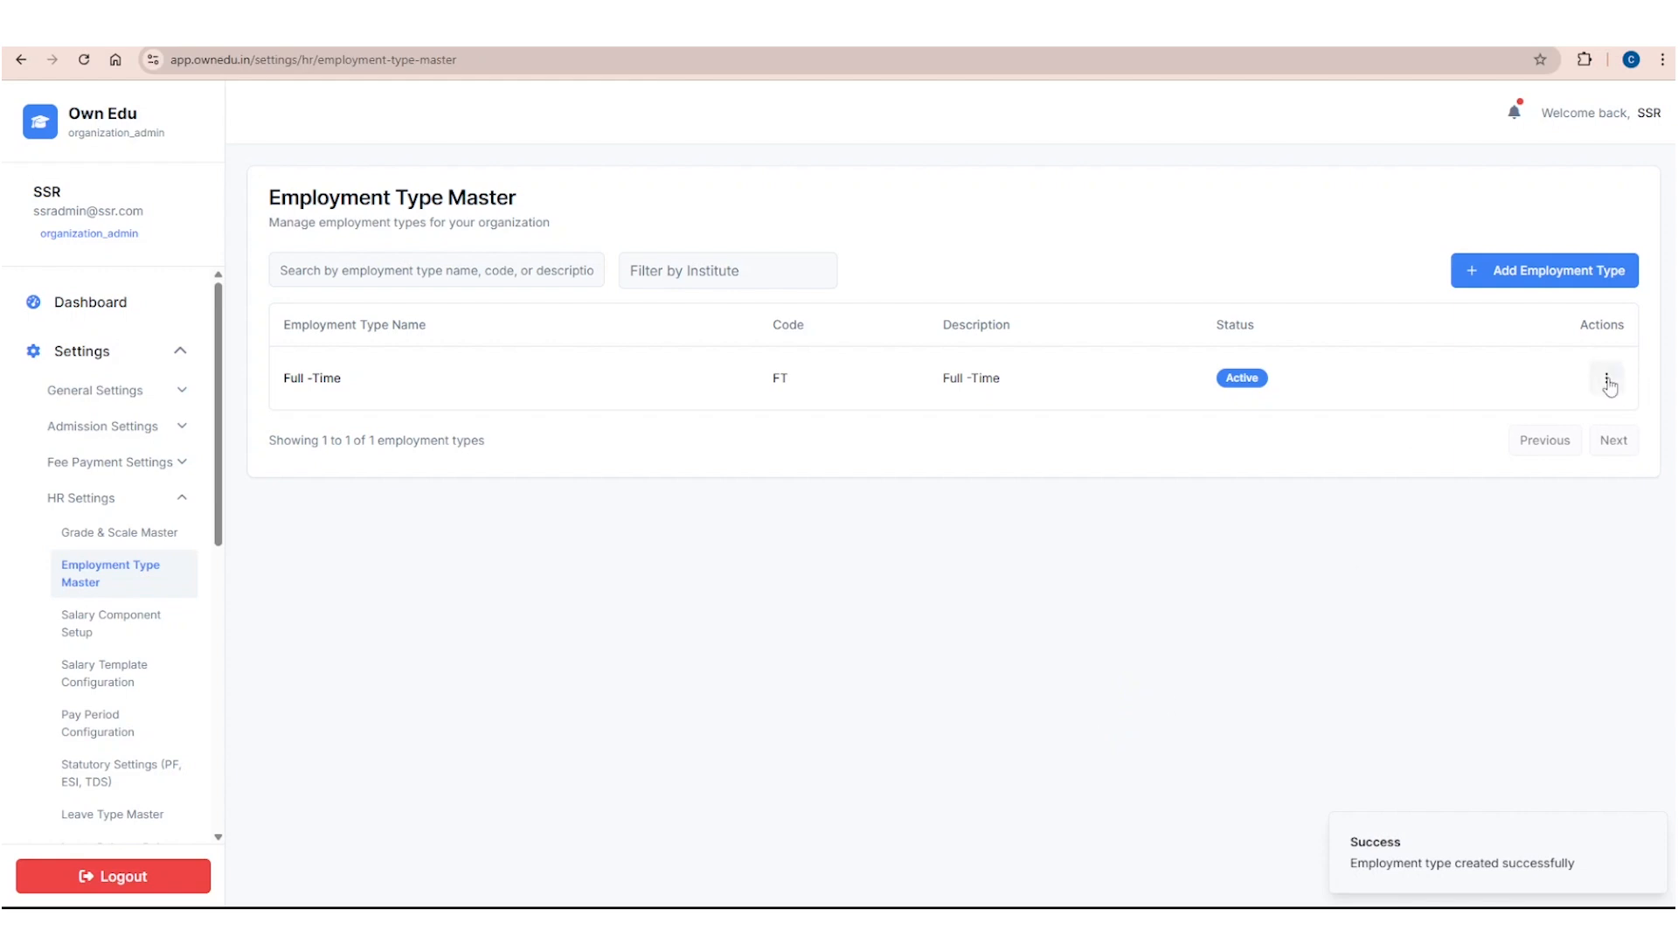
left_click(1649, 829)
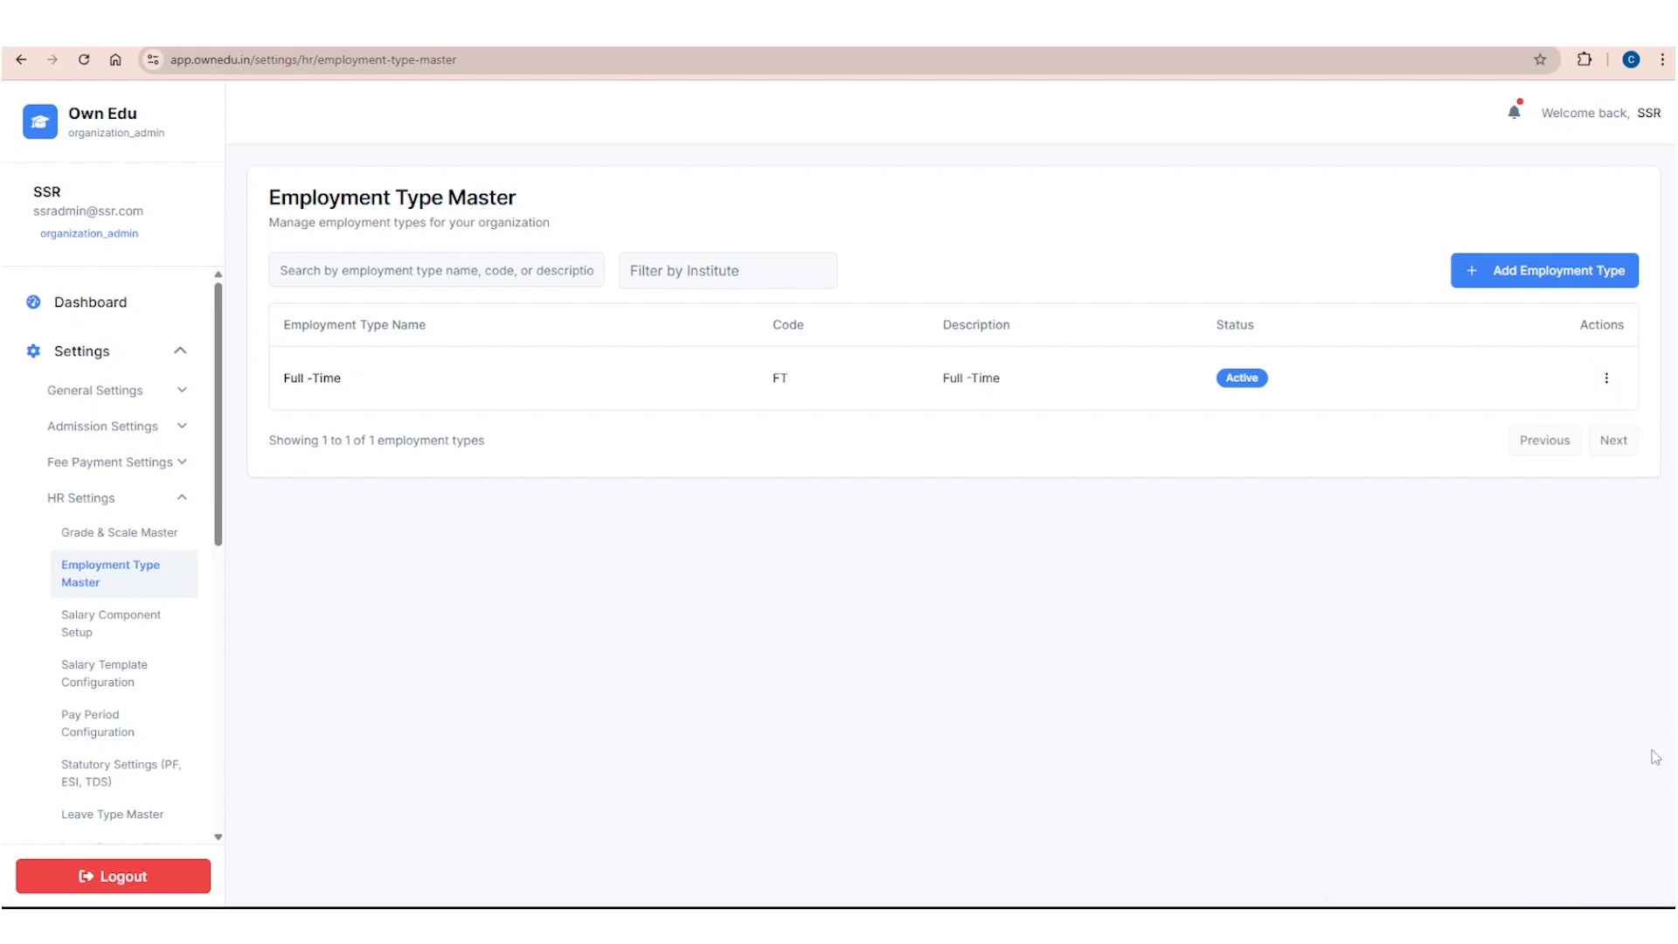
Step: Open the "Full -Time" employment type for editing and save it with its existing details
left_click(1607, 378)
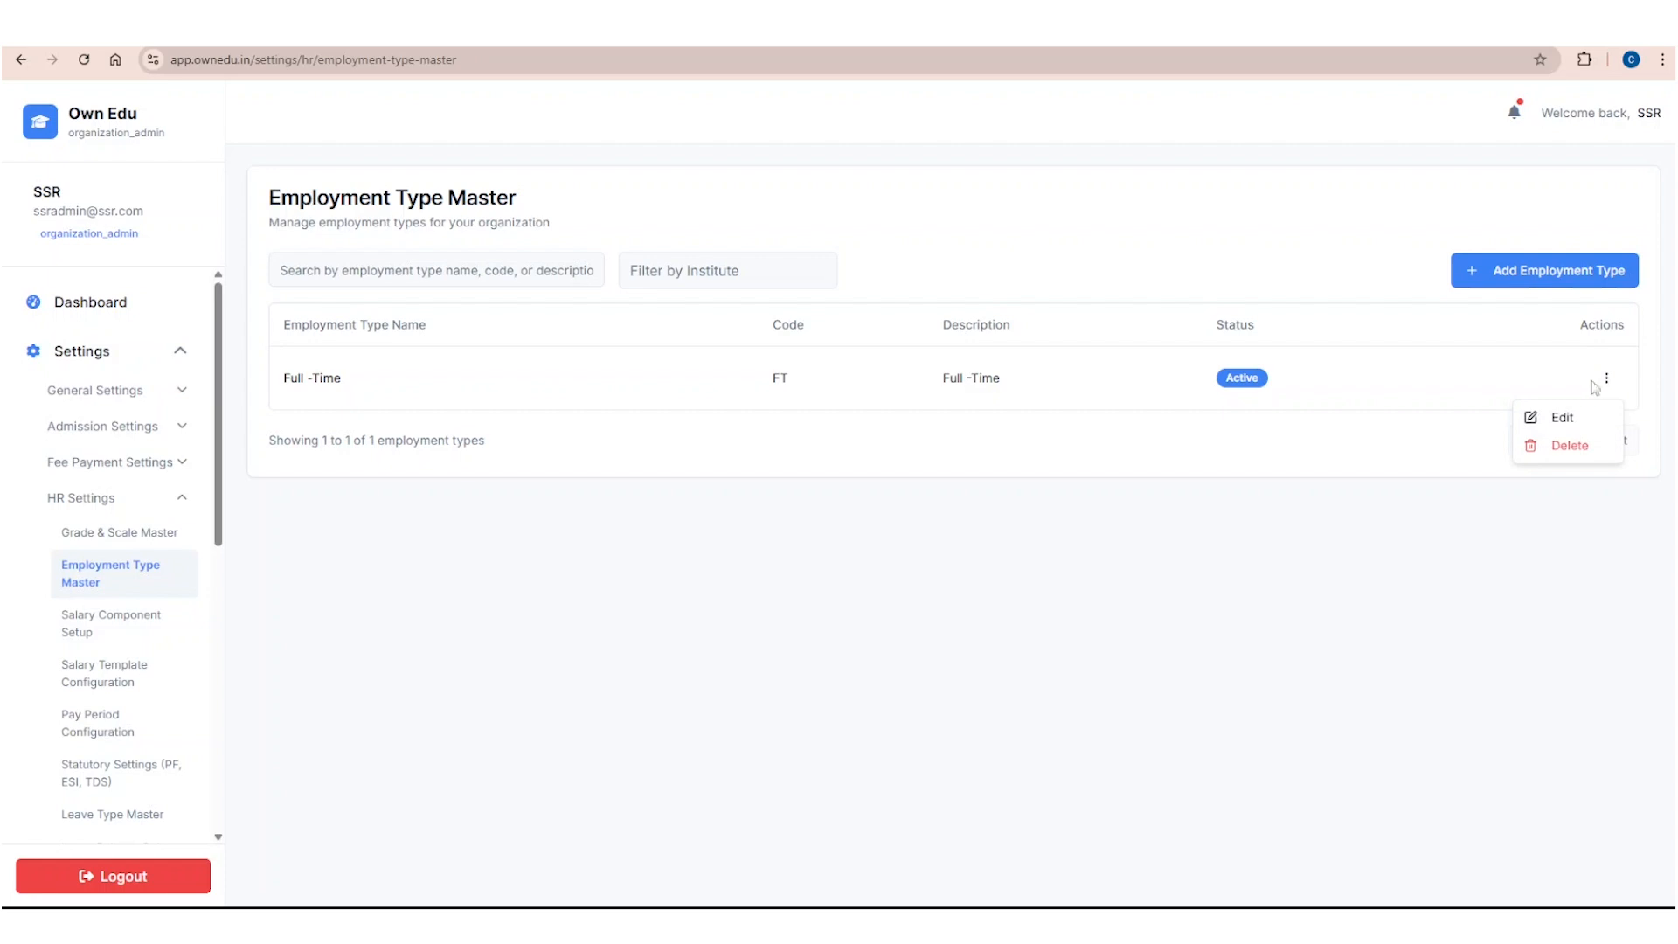
left_click(1572, 423)
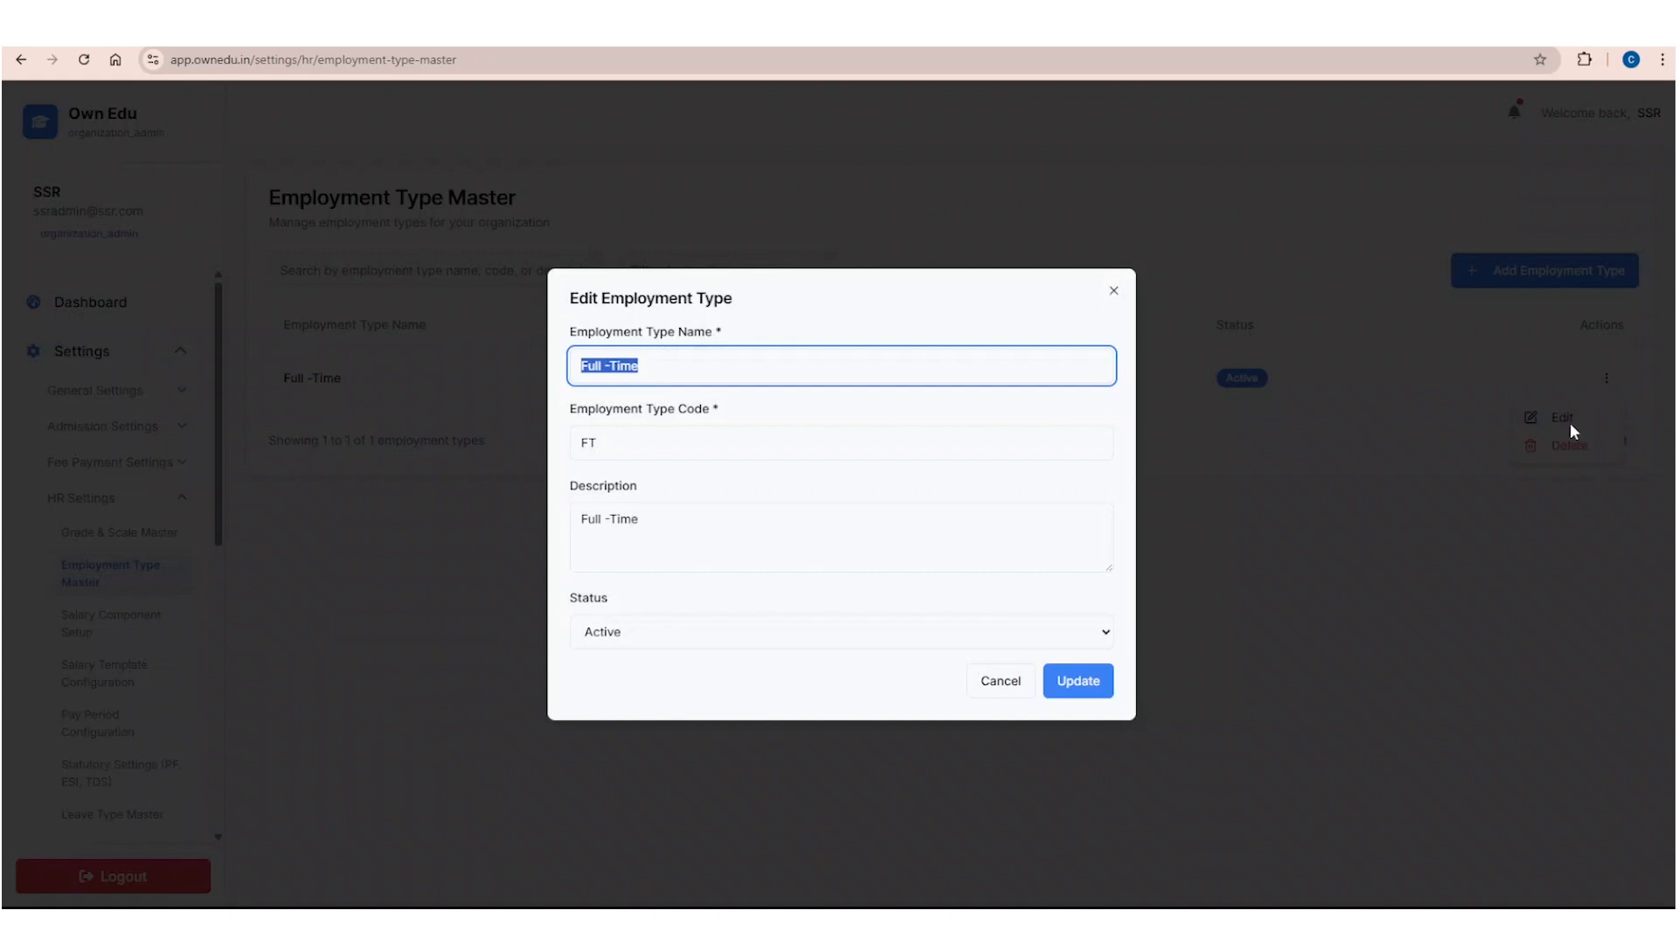
left_click(842, 358)
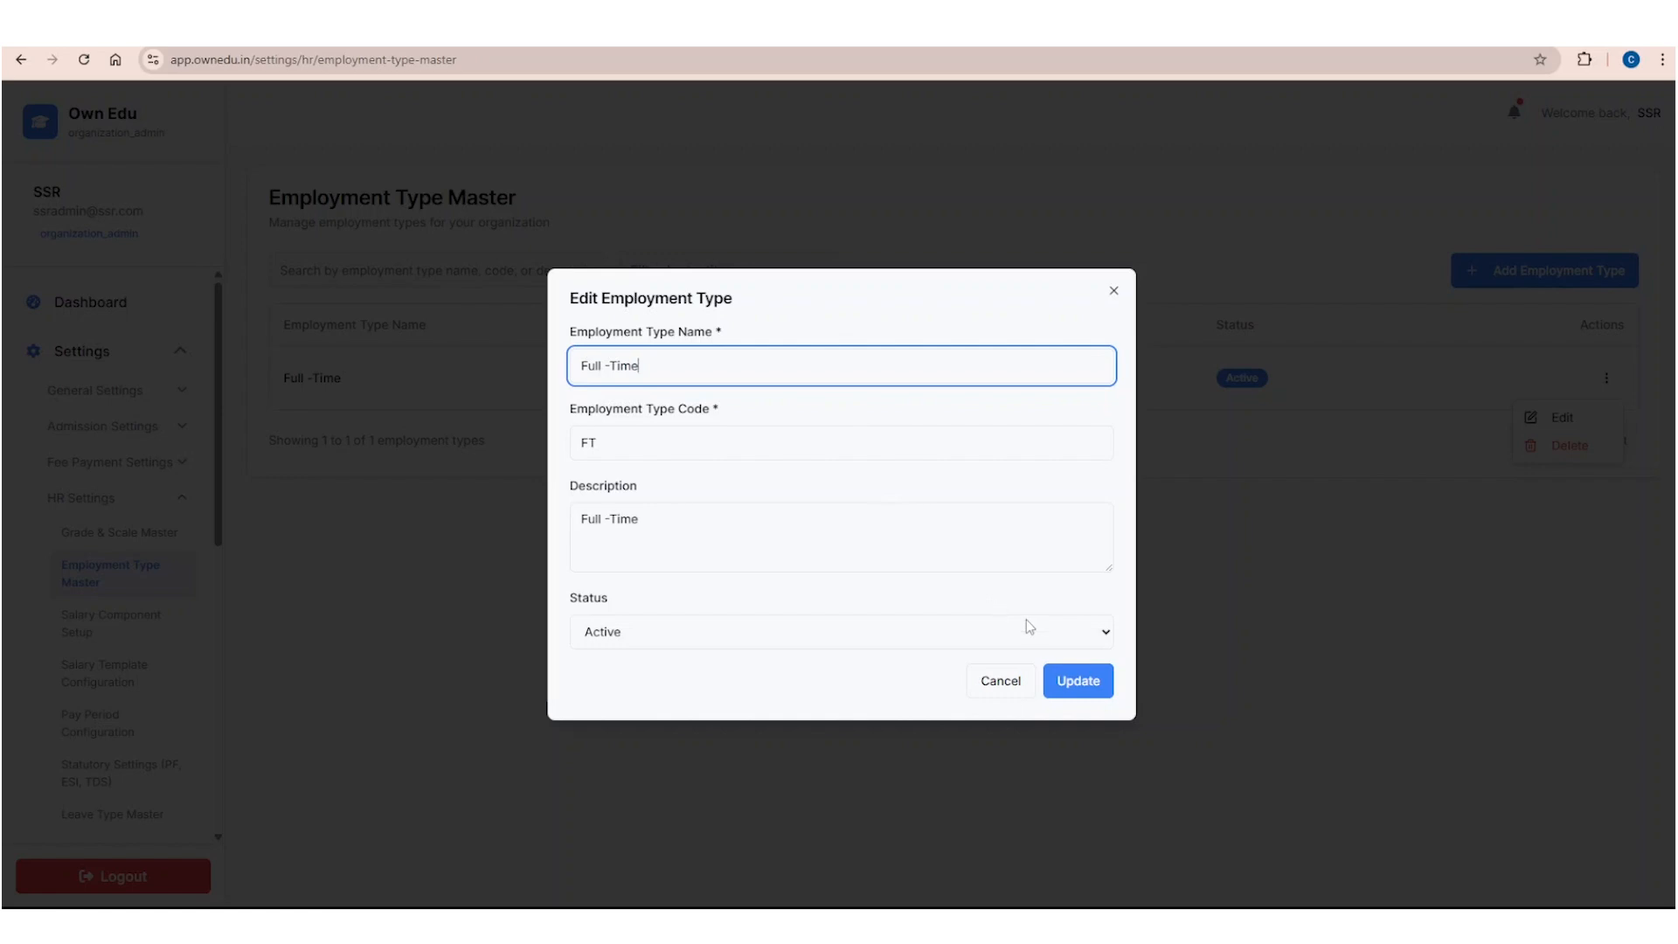
left_click(1093, 684)
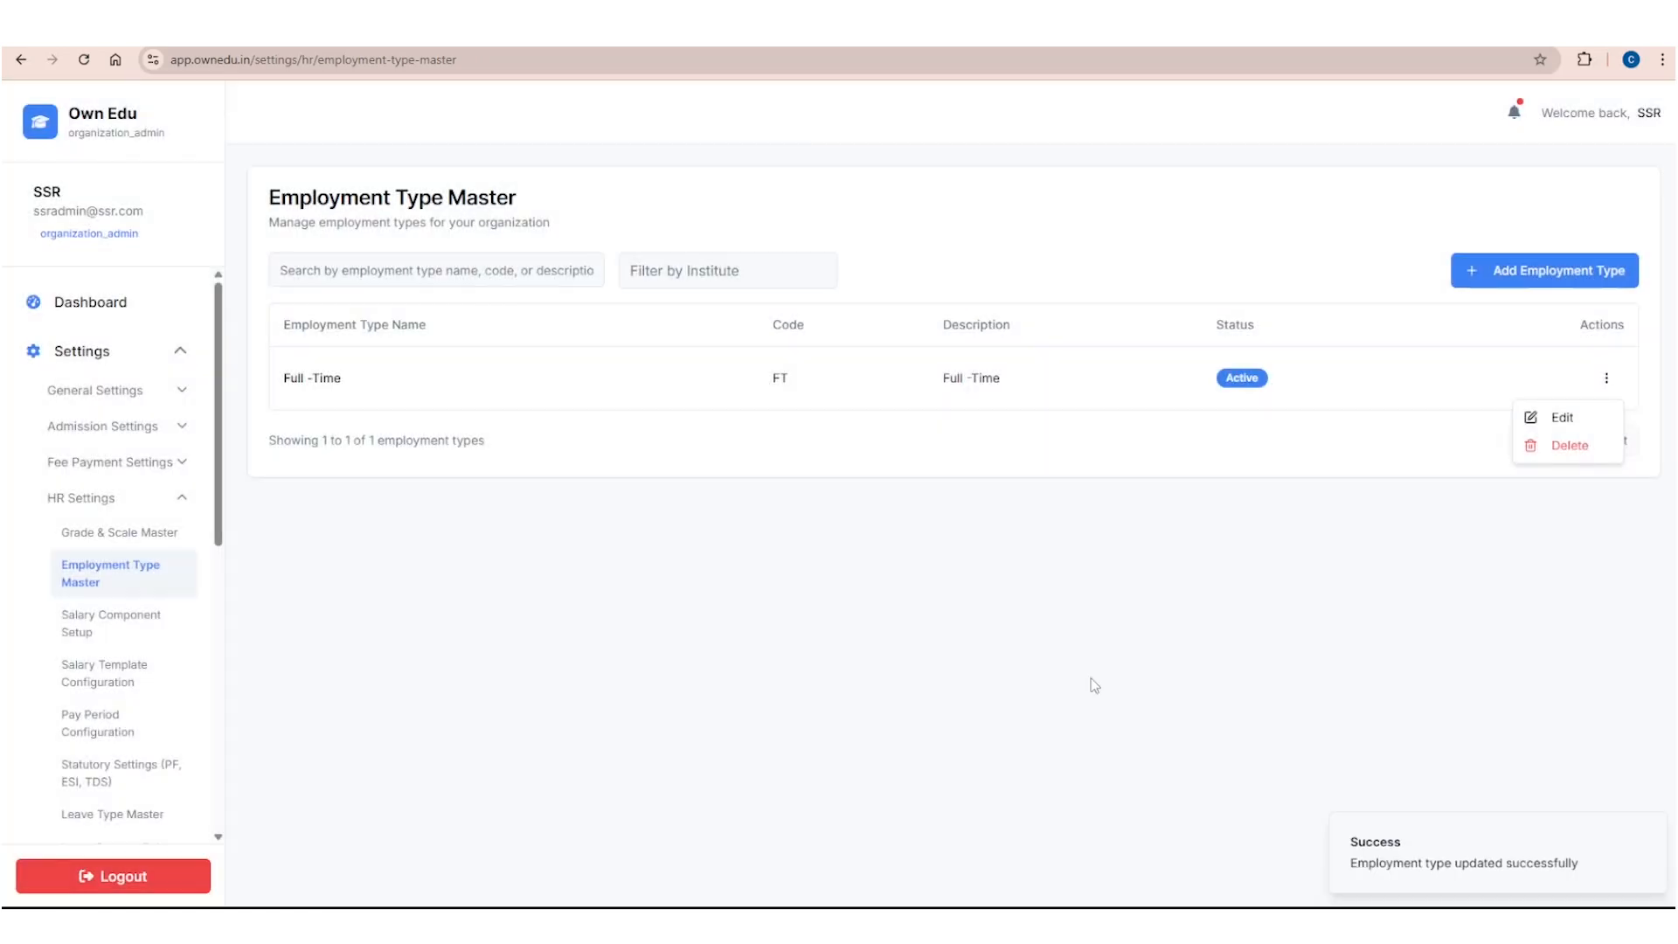
Step: Request deletion of the "Full -Time" employment type, and cancel at the confirmation
left_click(1570, 448)
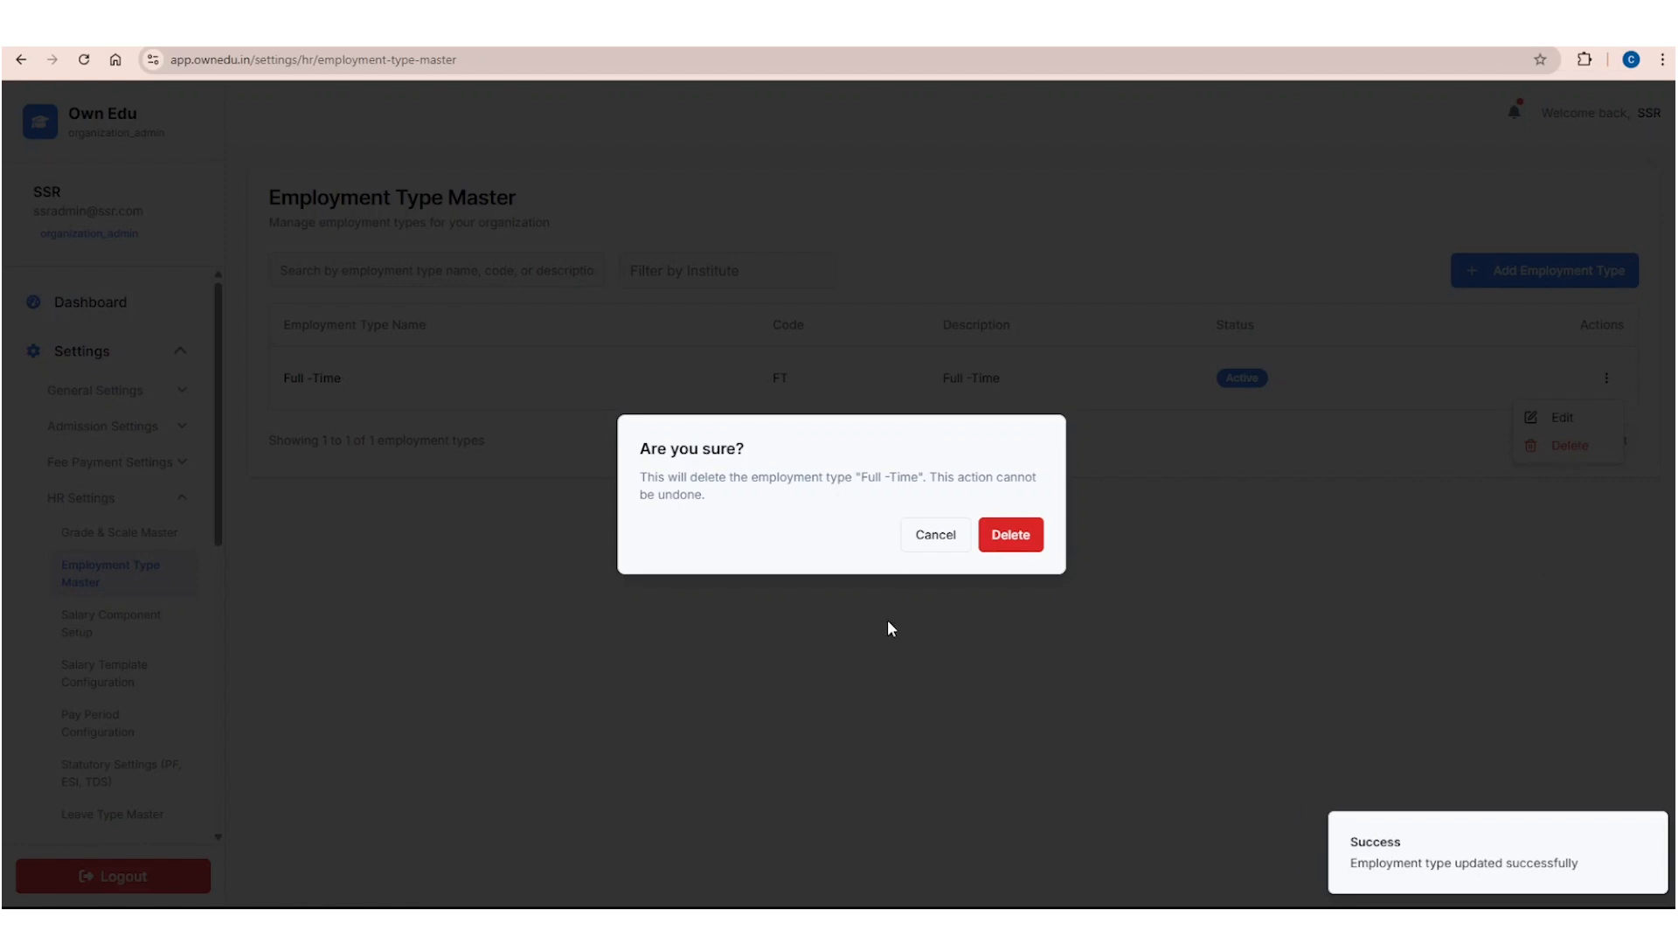
left_click(933, 535)
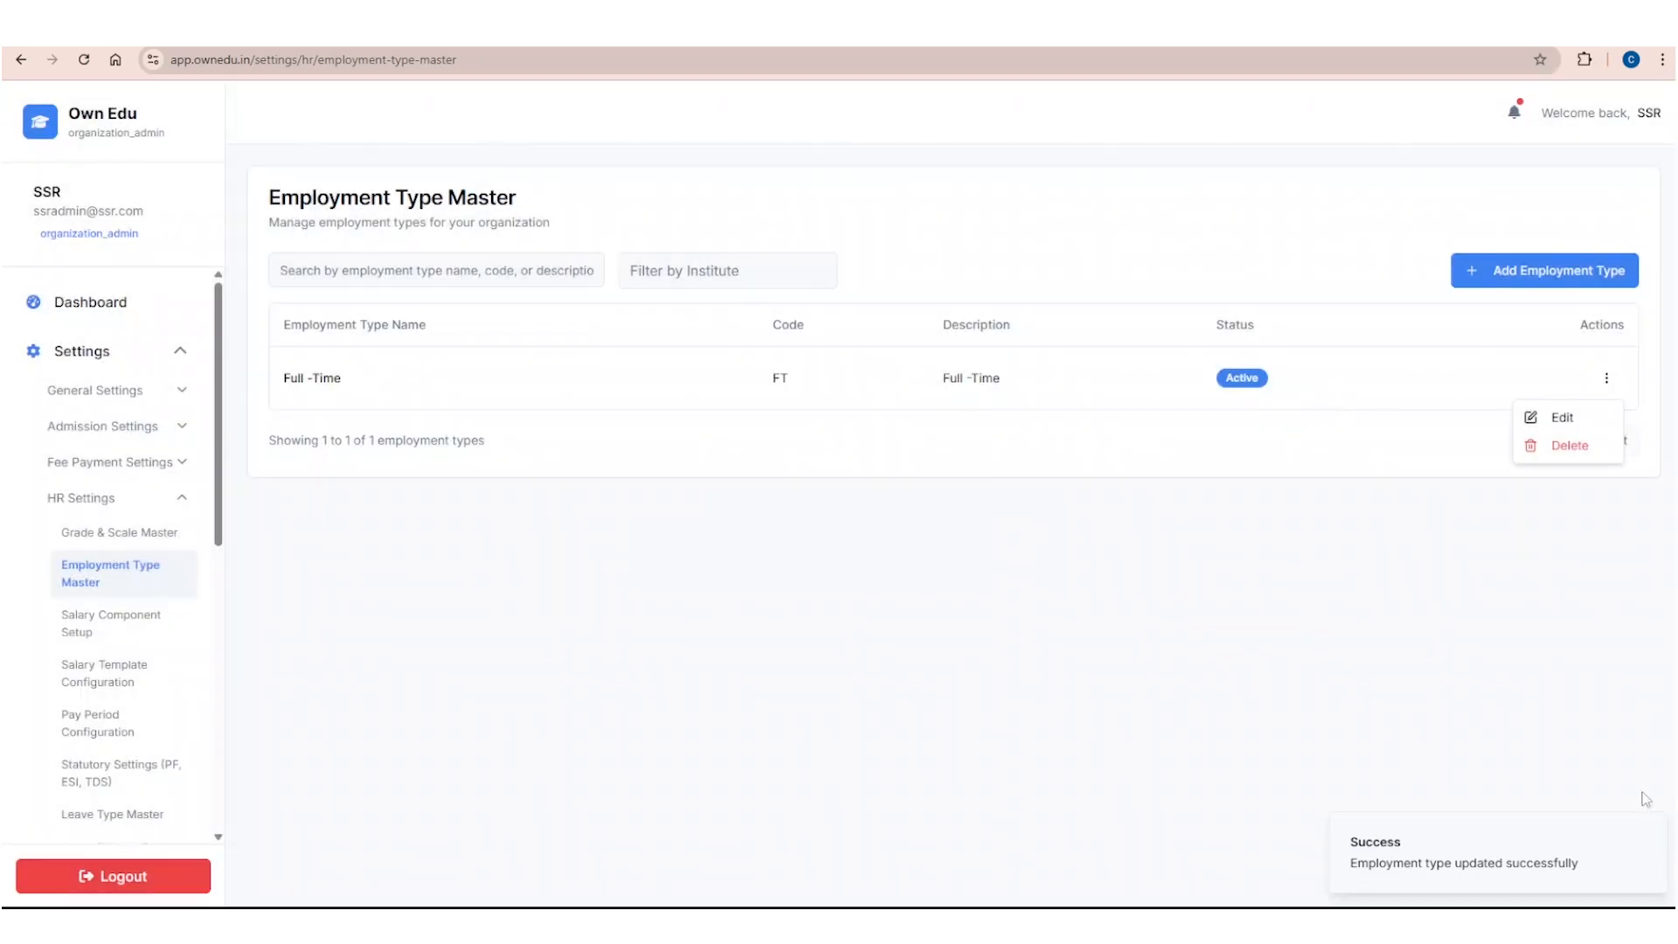
left_click(1245, 530)
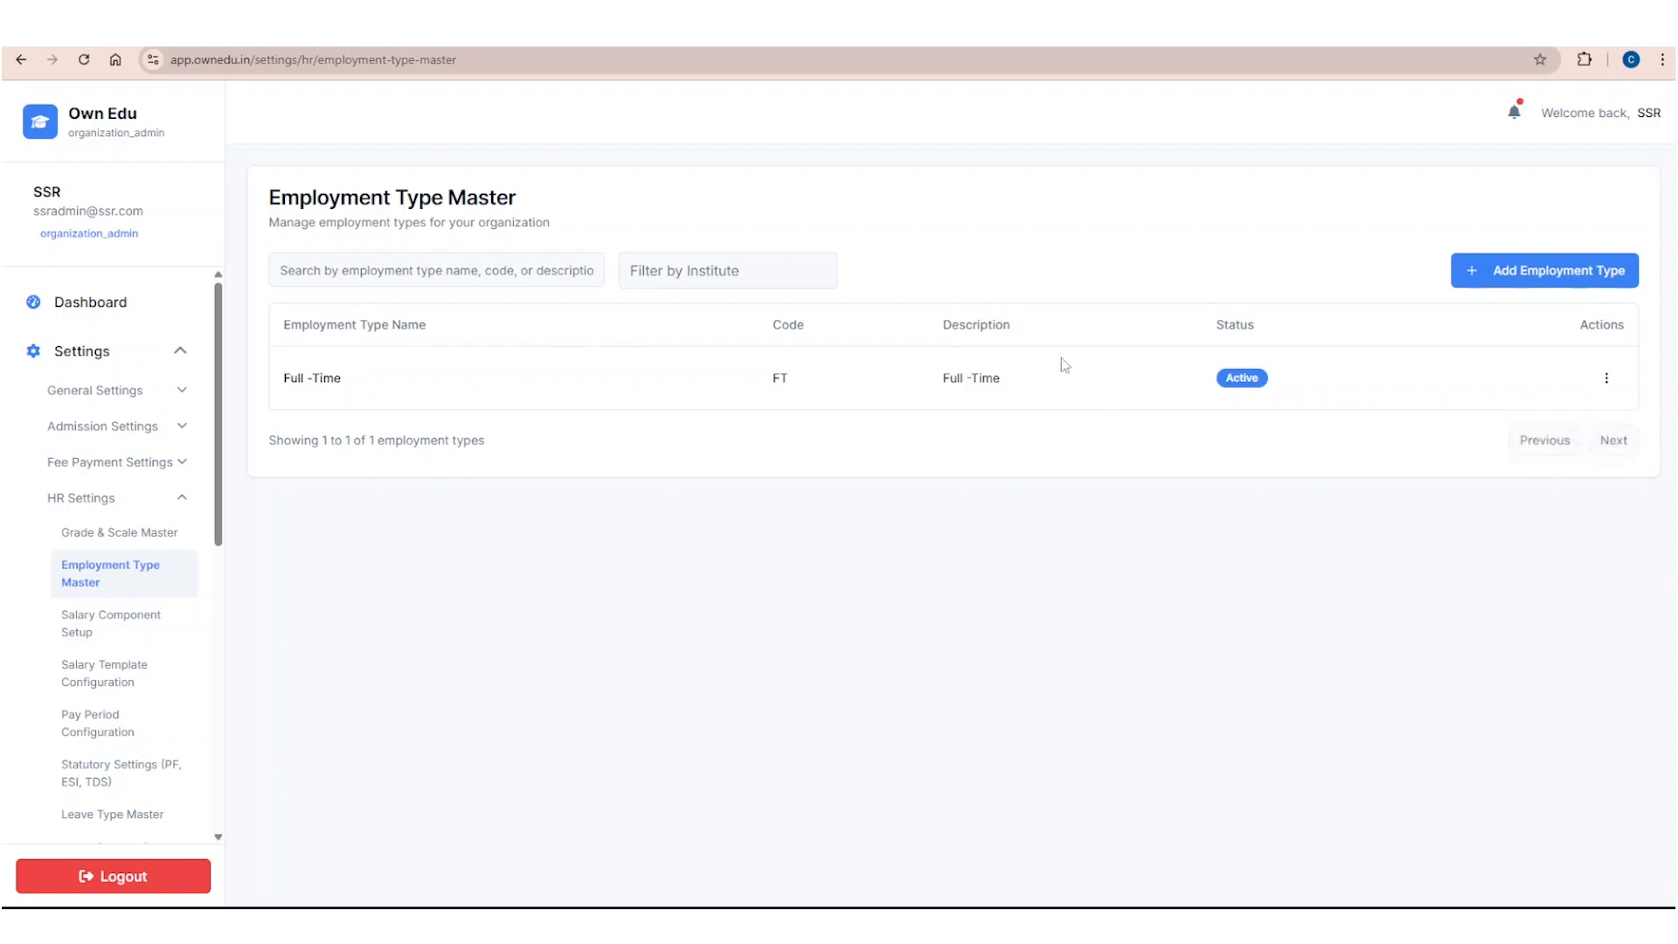
Step: View the search and institute filter options for the employment type list
left_click(451, 267)
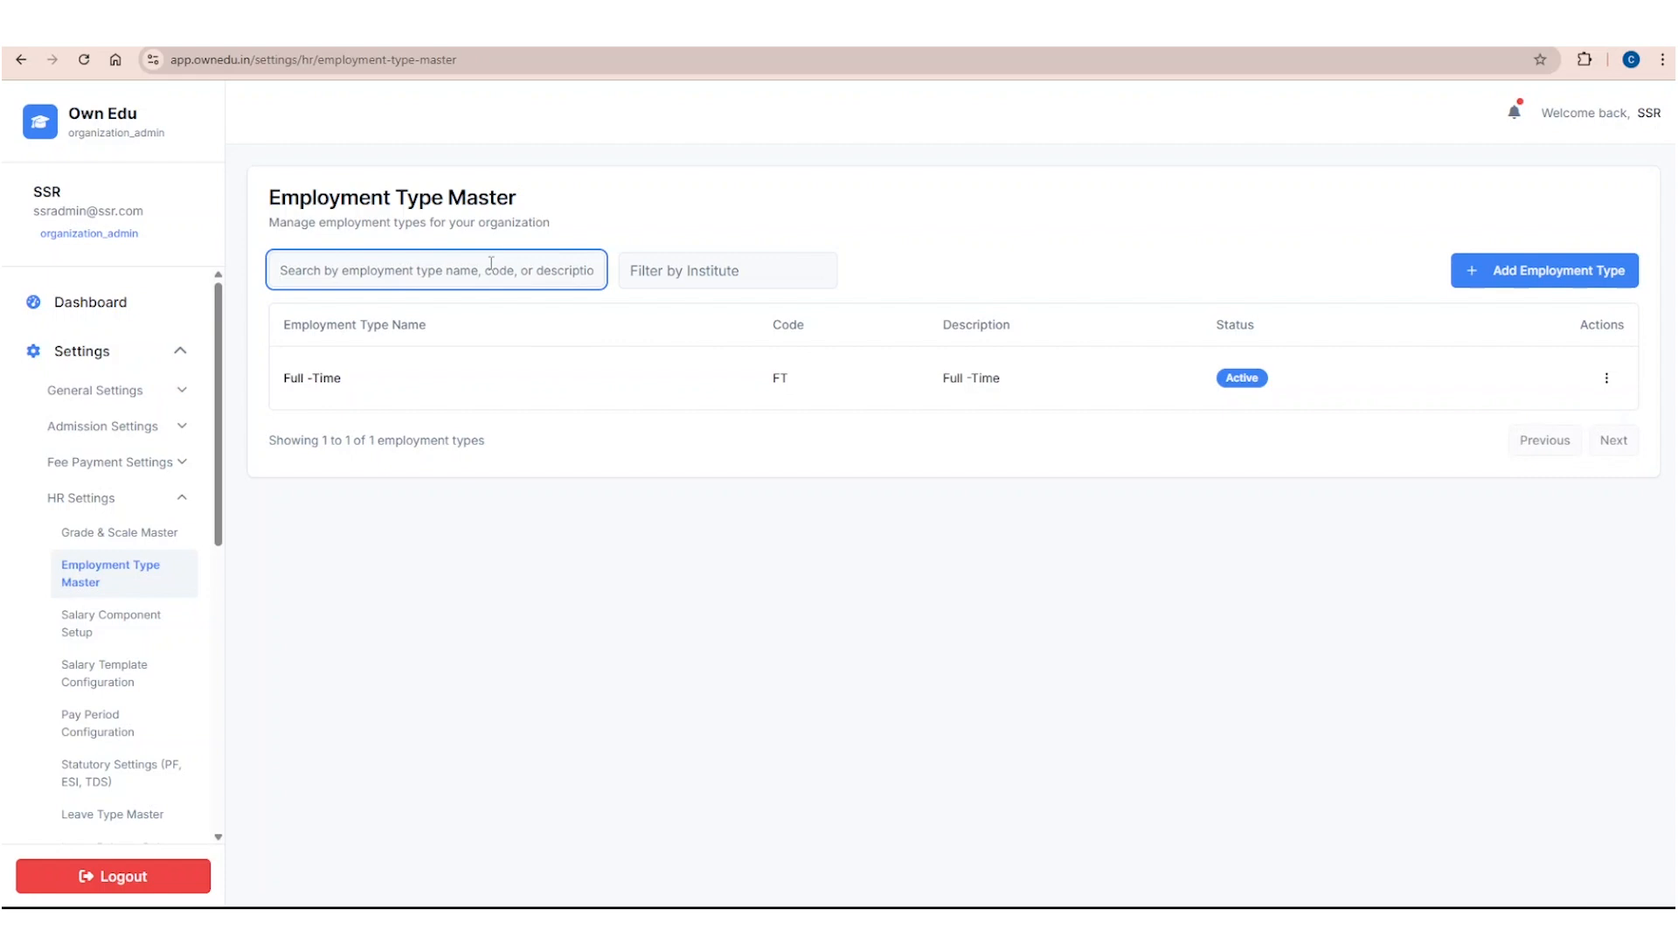
left_click(761, 272)
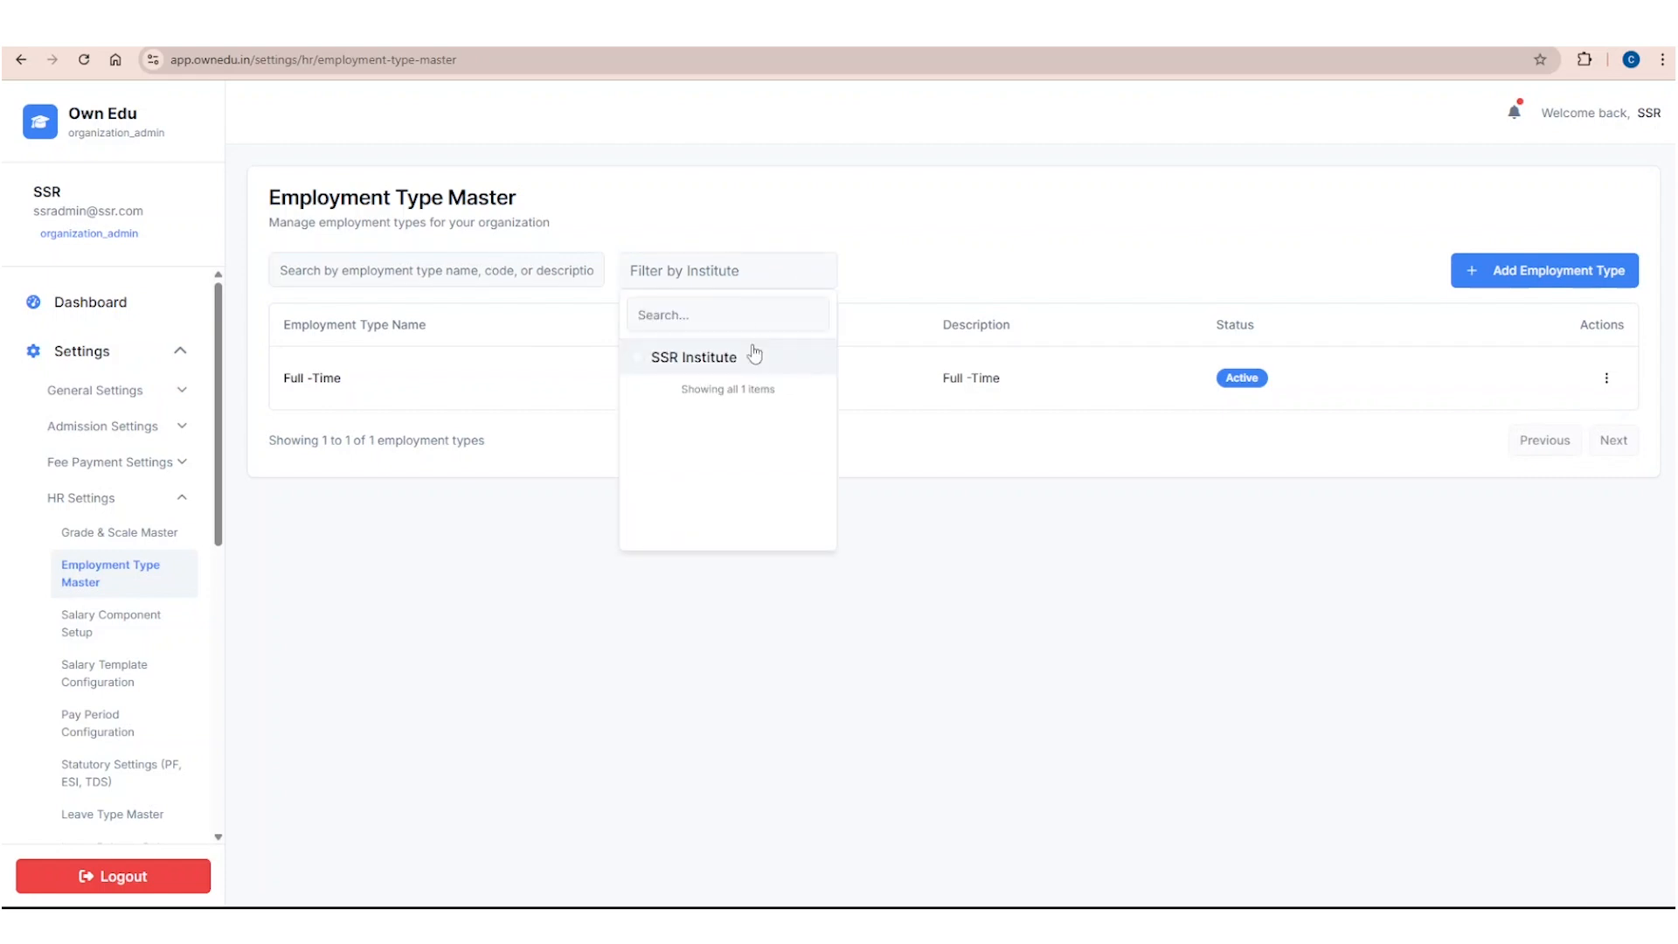
left_click(913, 281)
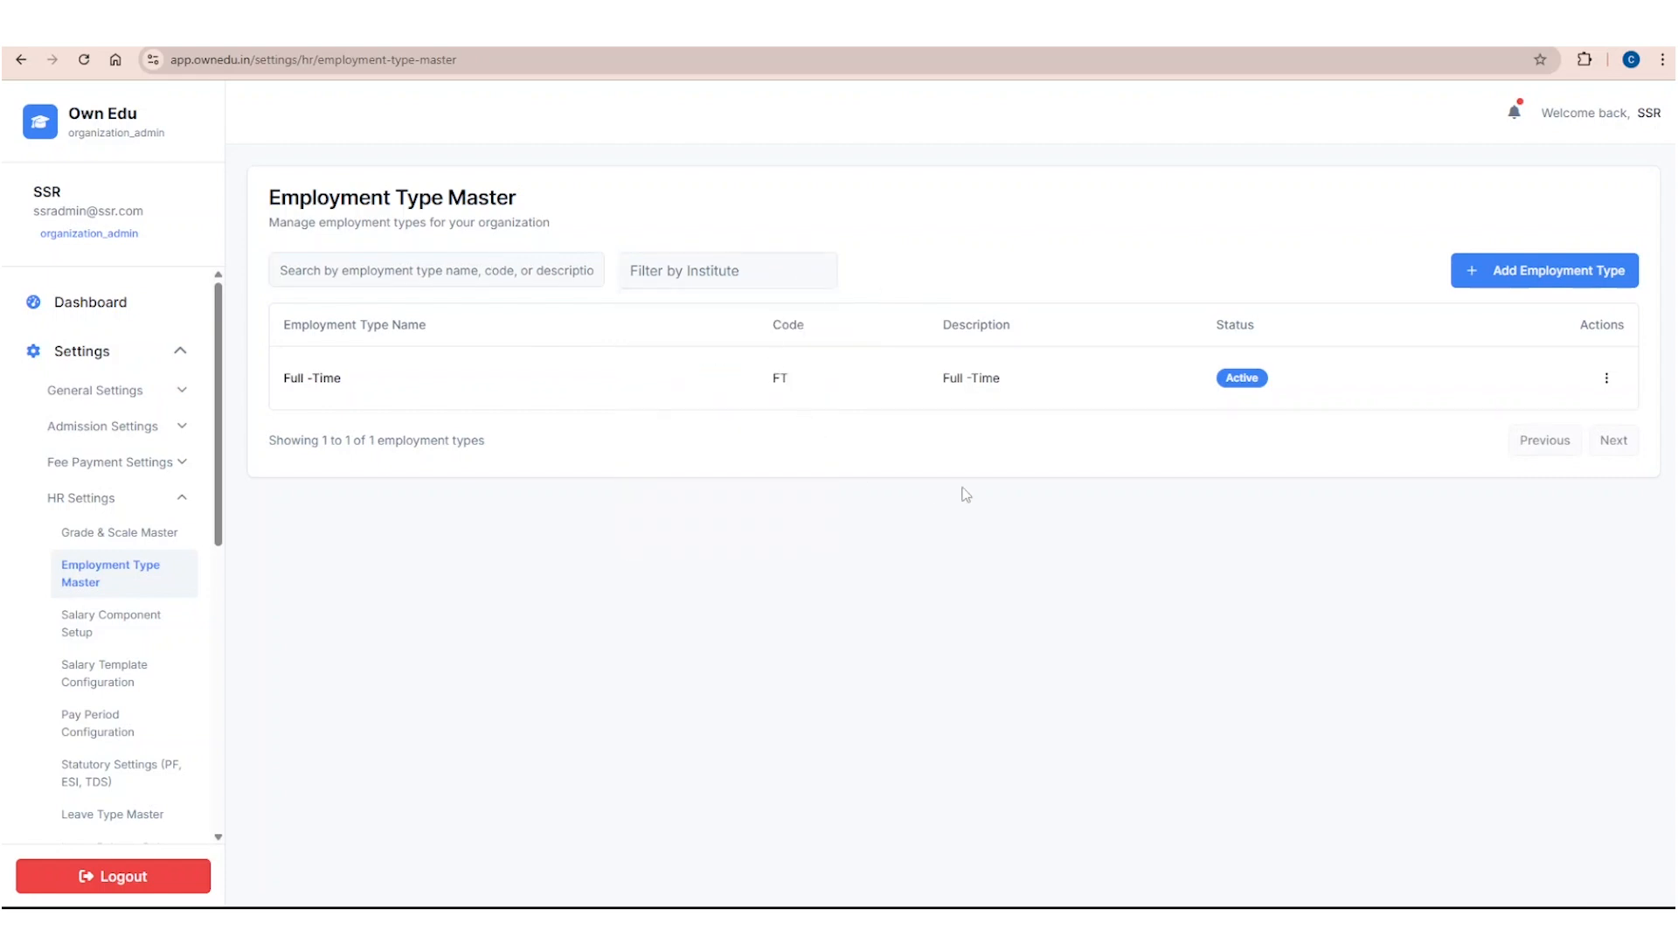
Step: Open Salary Component Setup and start a new salary component for SSR Institute
left_click(122, 627)
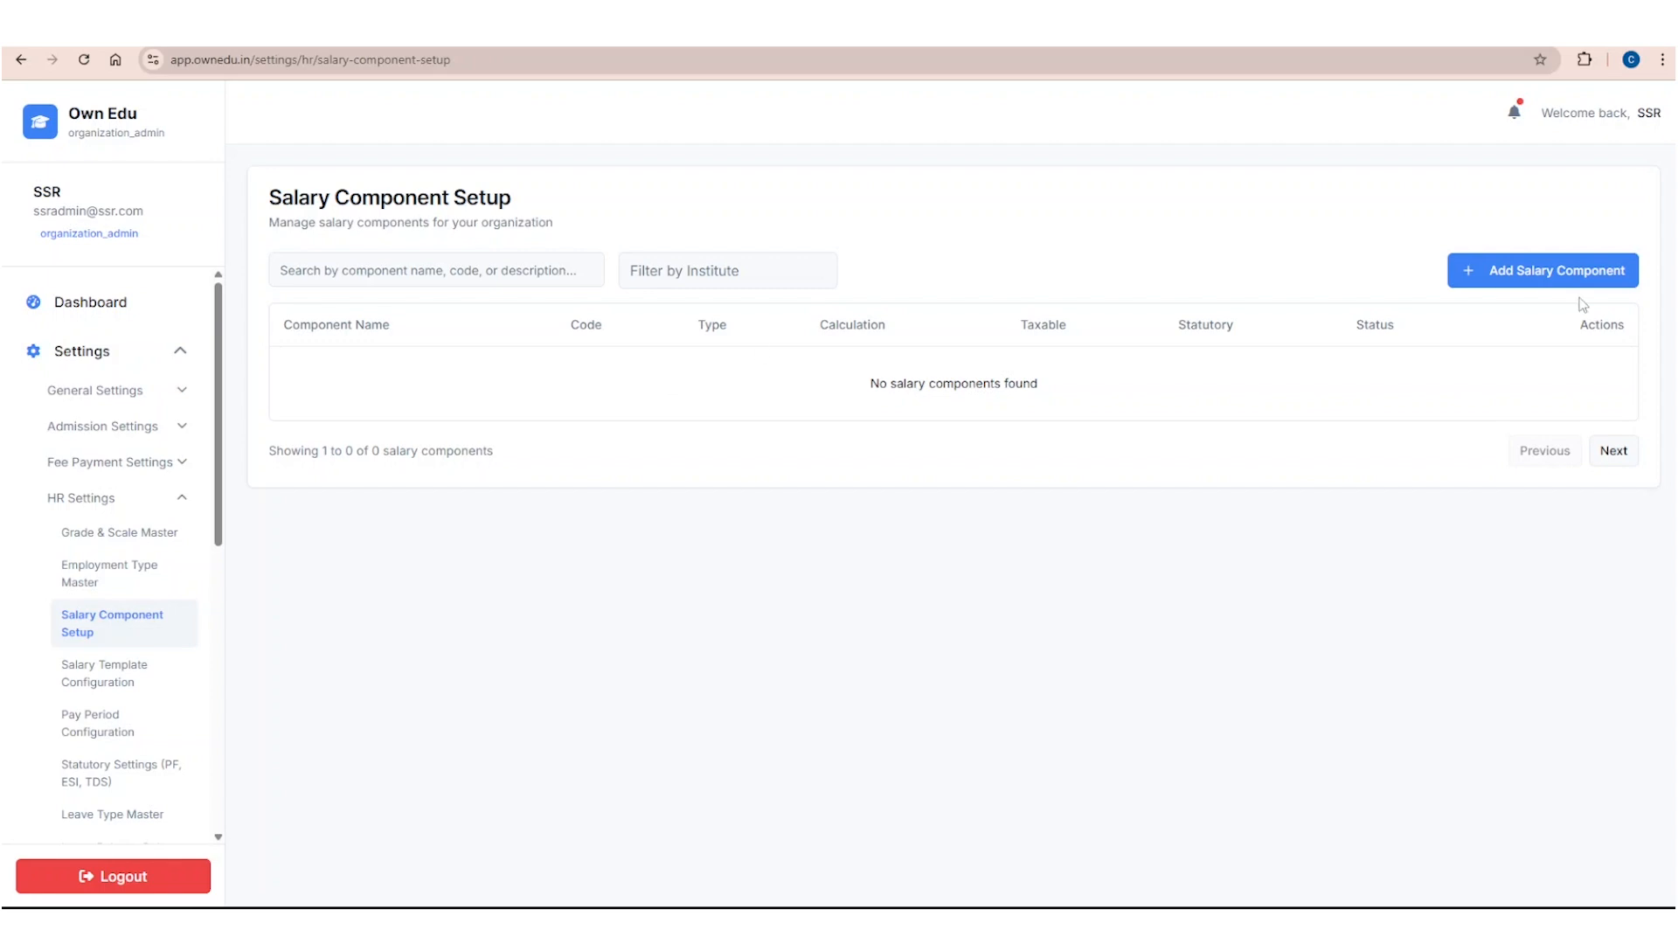
left_click(1572, 265)
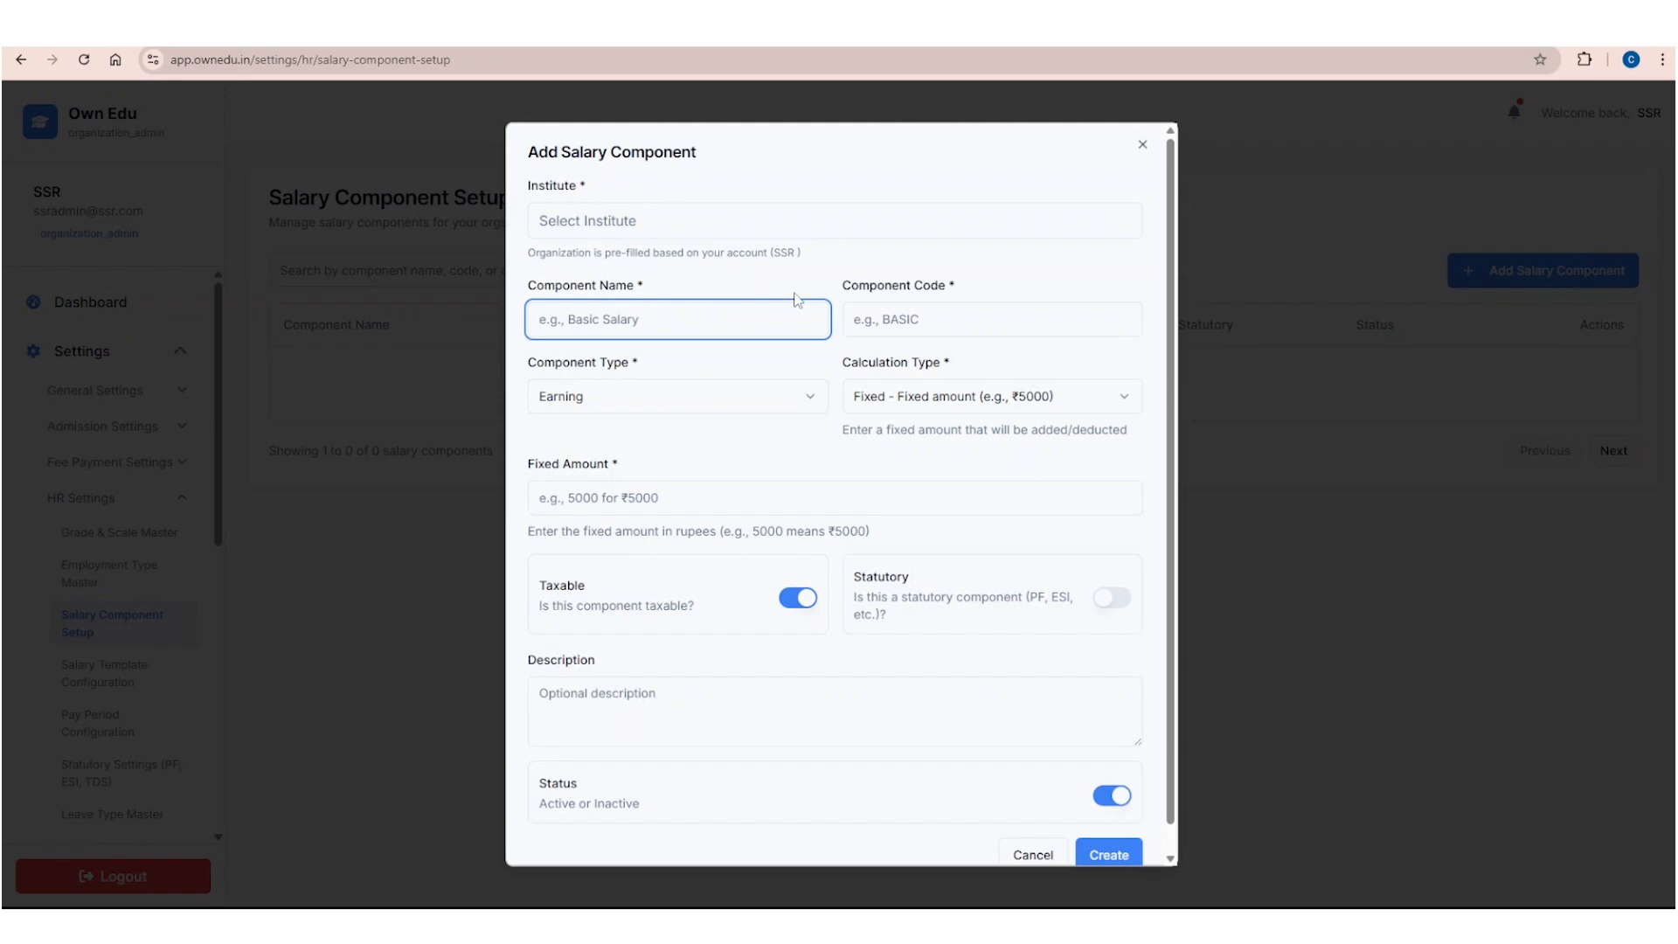
scroll(798, 302, "down", 1)
scroll(778, 385, "up", 1)
left_click(840, 236)
left_click(699, 308)
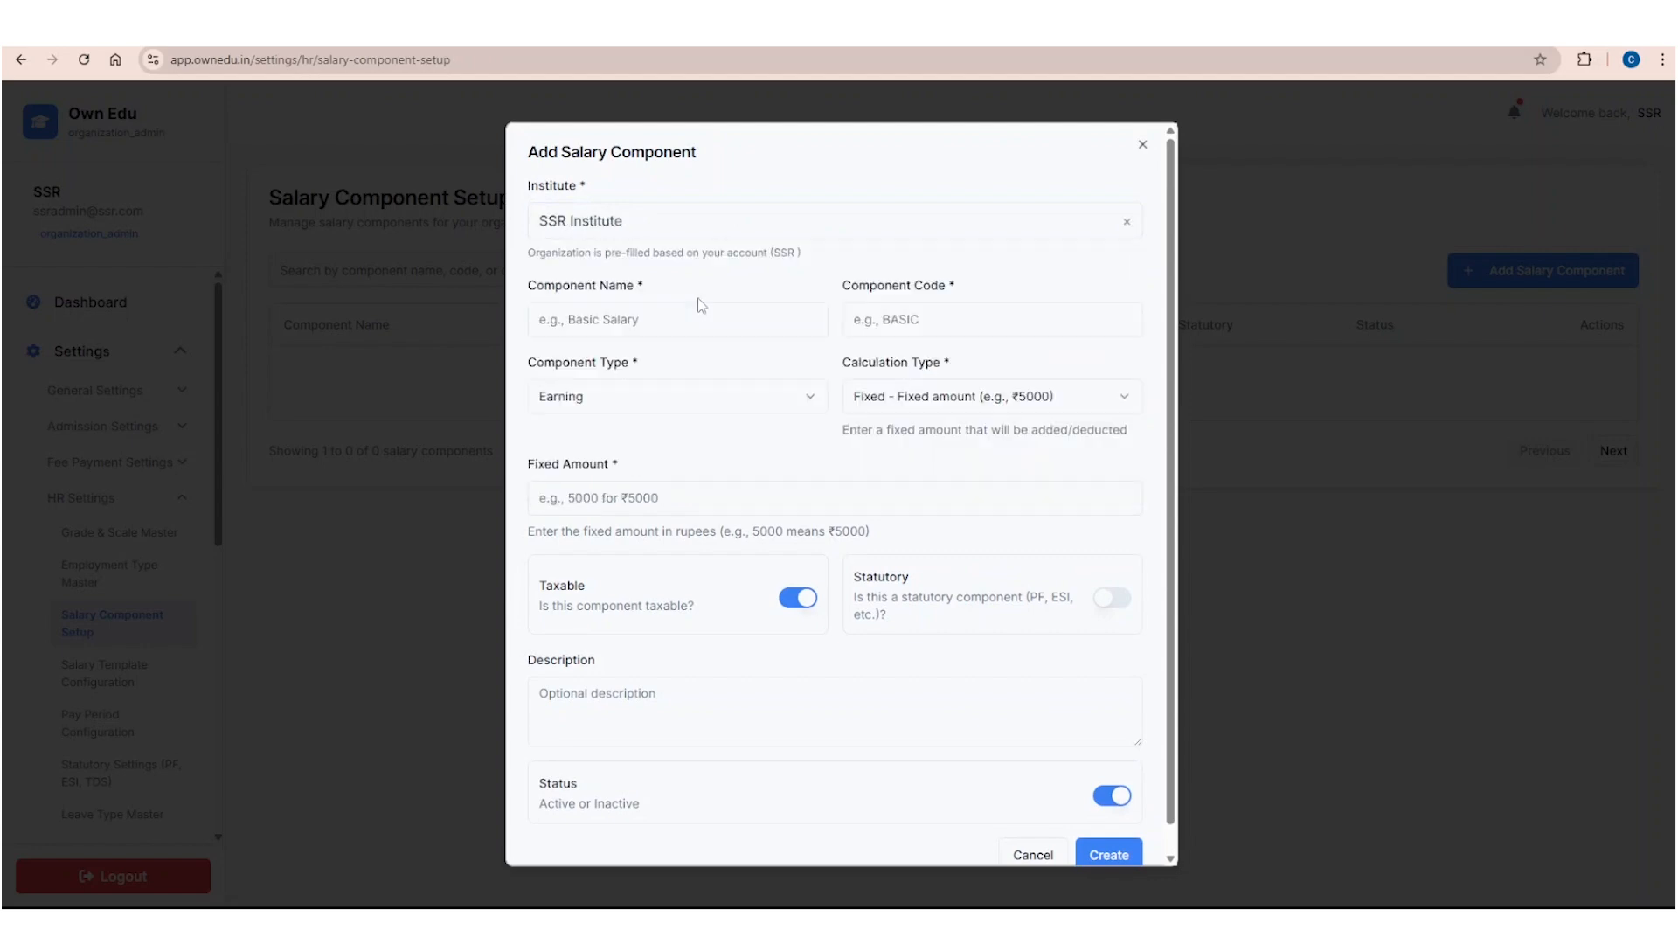
Step: Name the salary component "Basic" and copy that name into the component code
left_click(620, 318)
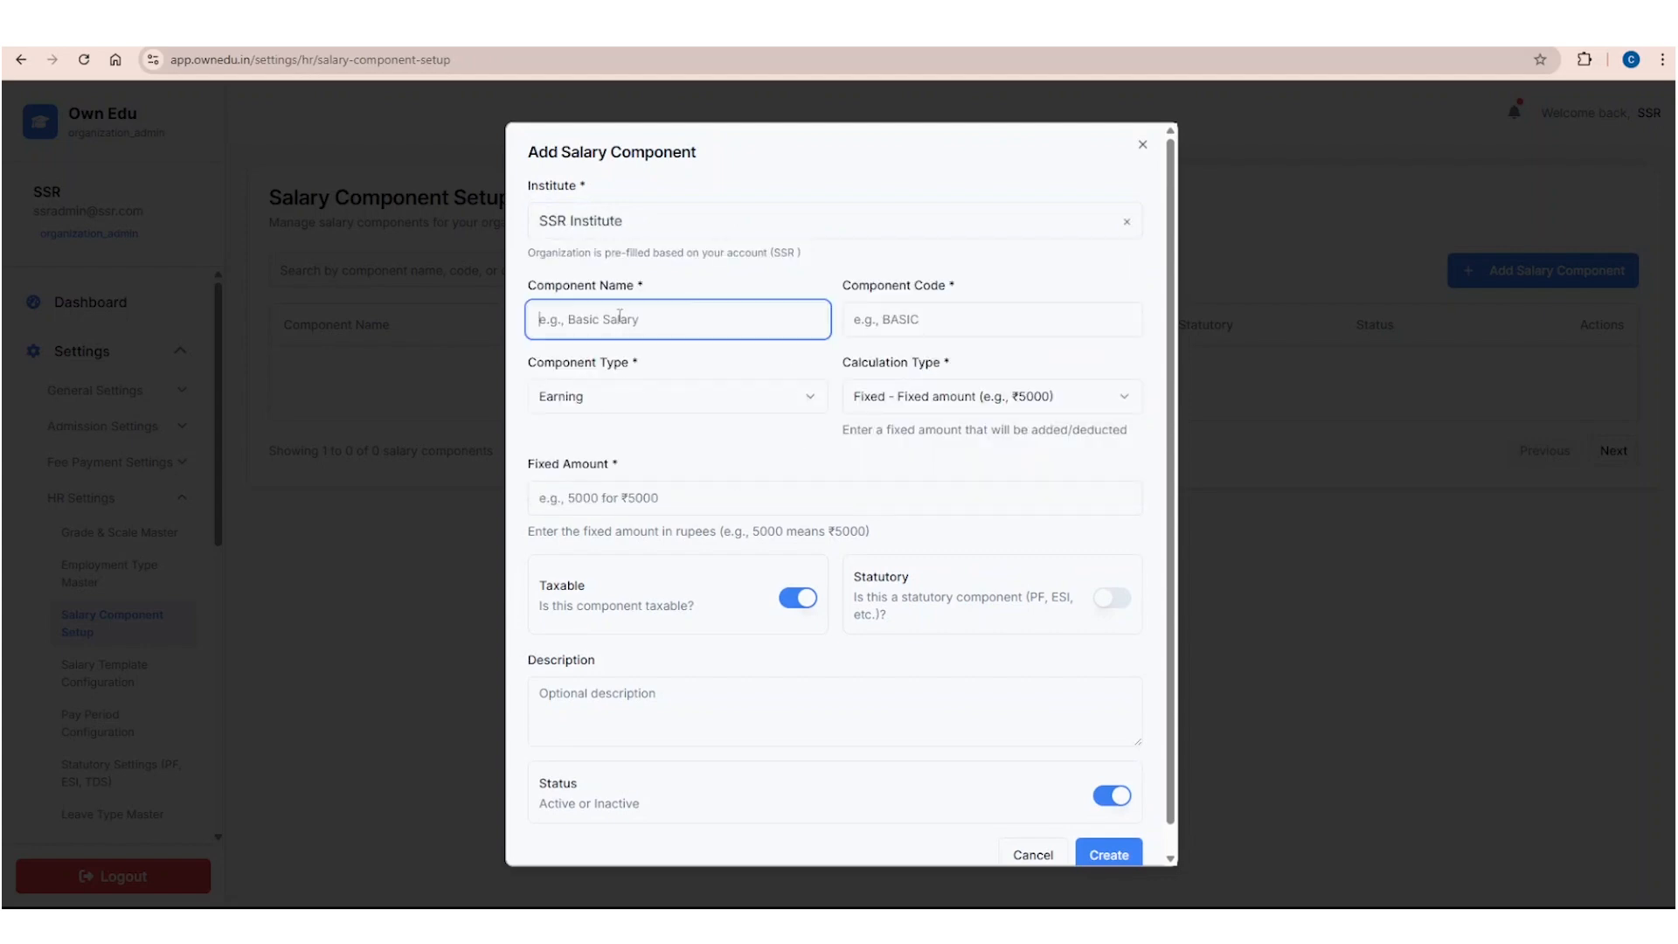
type("Basic")
left_click_drag(570, 320, 514, 328)
key("ctrl+c")
left_click(978, 320)
key("ctrl+v")
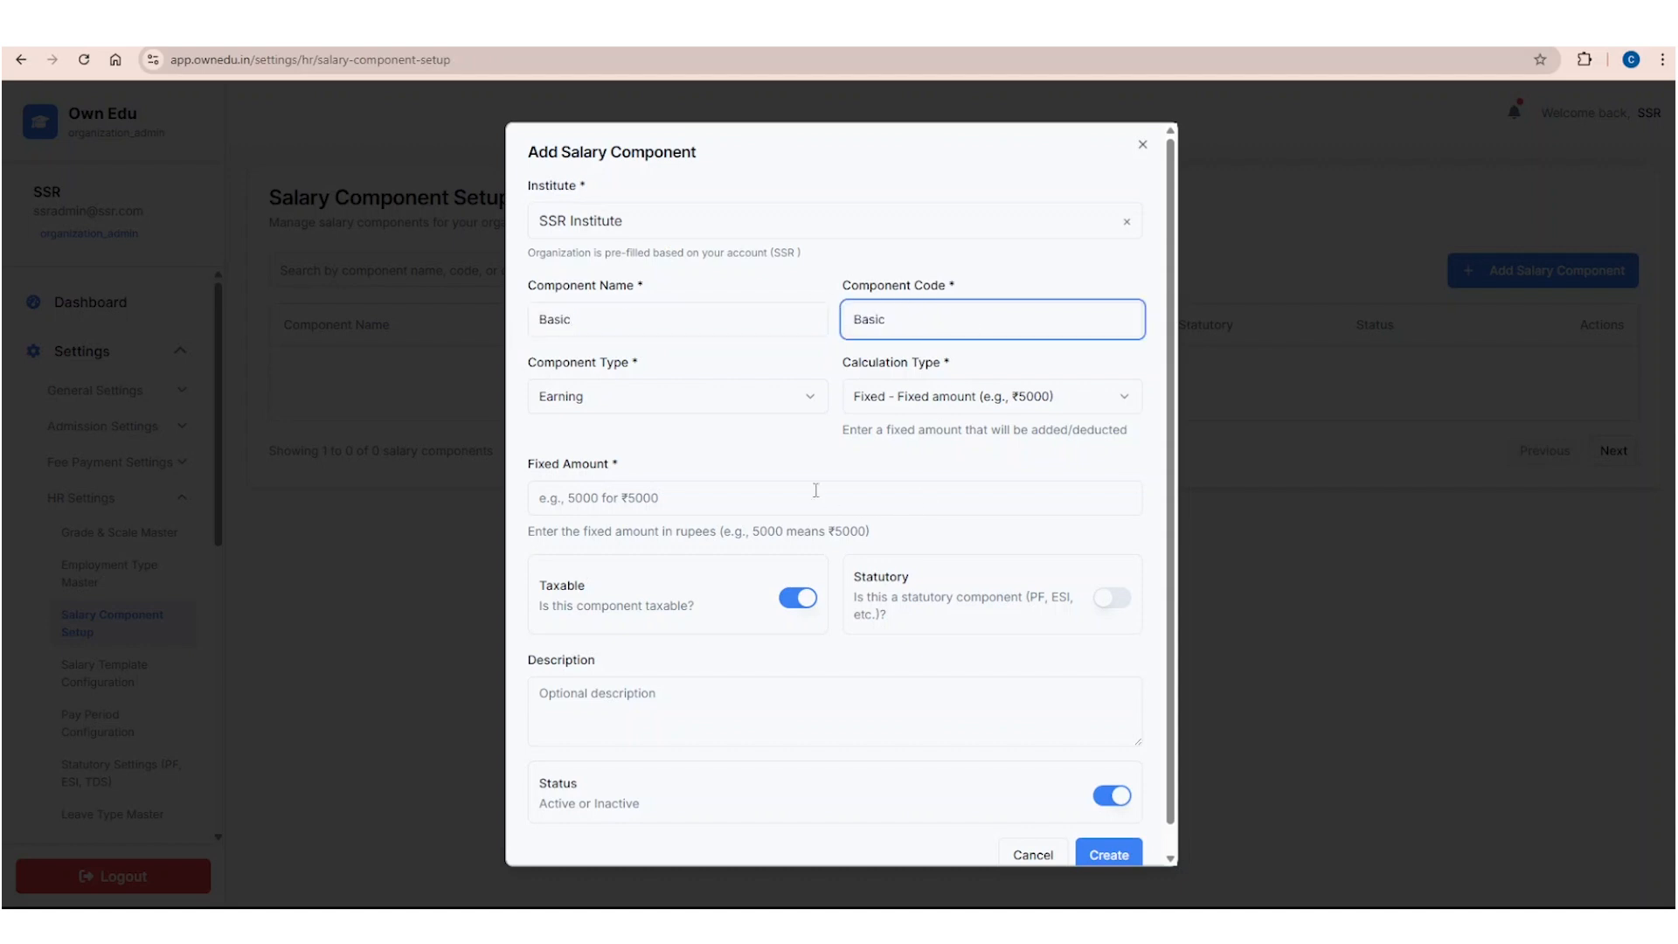
Step: Set the component type to Earning and the calculation type to Fixed, with a fixed amount of 5000
left_click(786, 400)
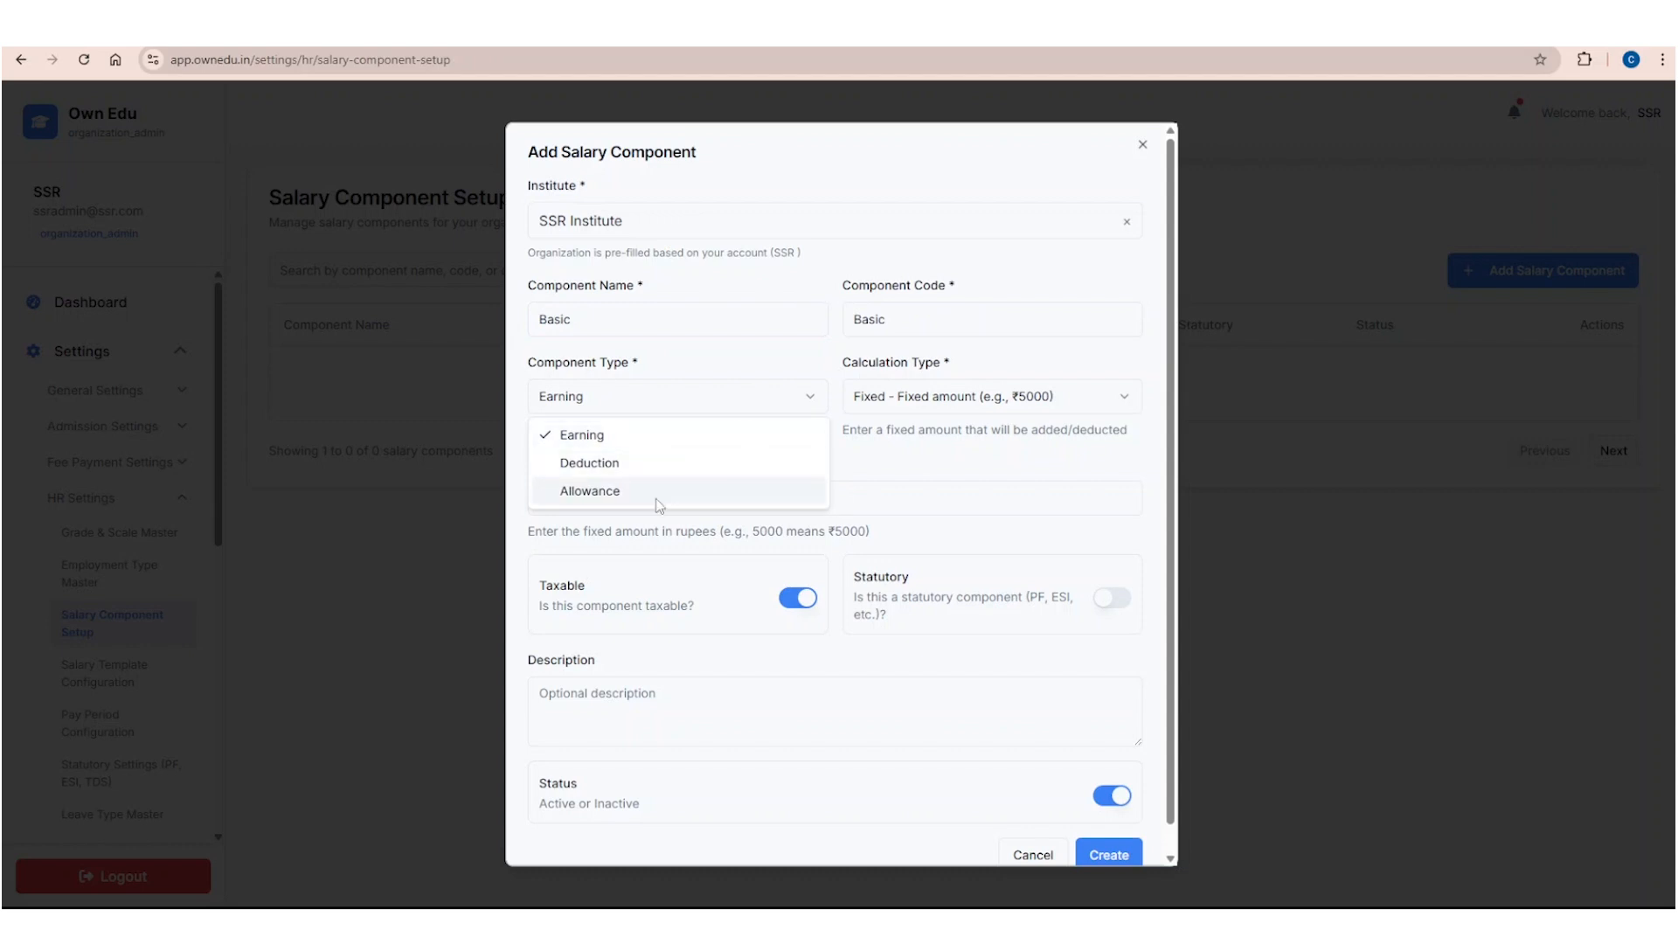
left_click(651, 434)
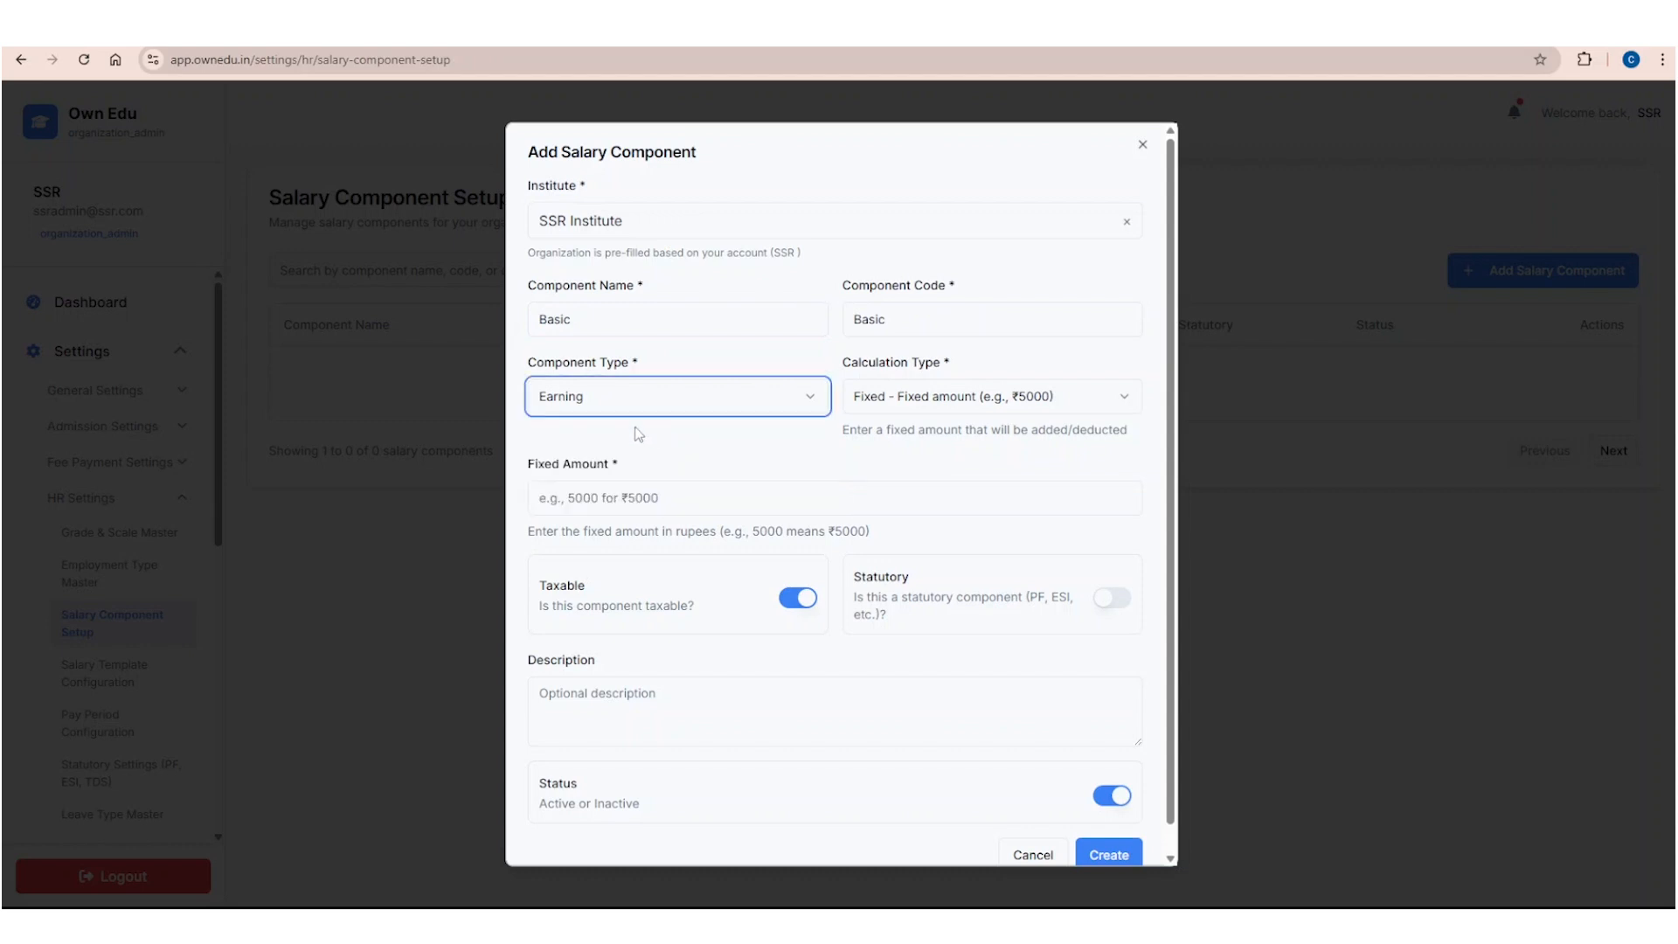
left_click(938, 398)
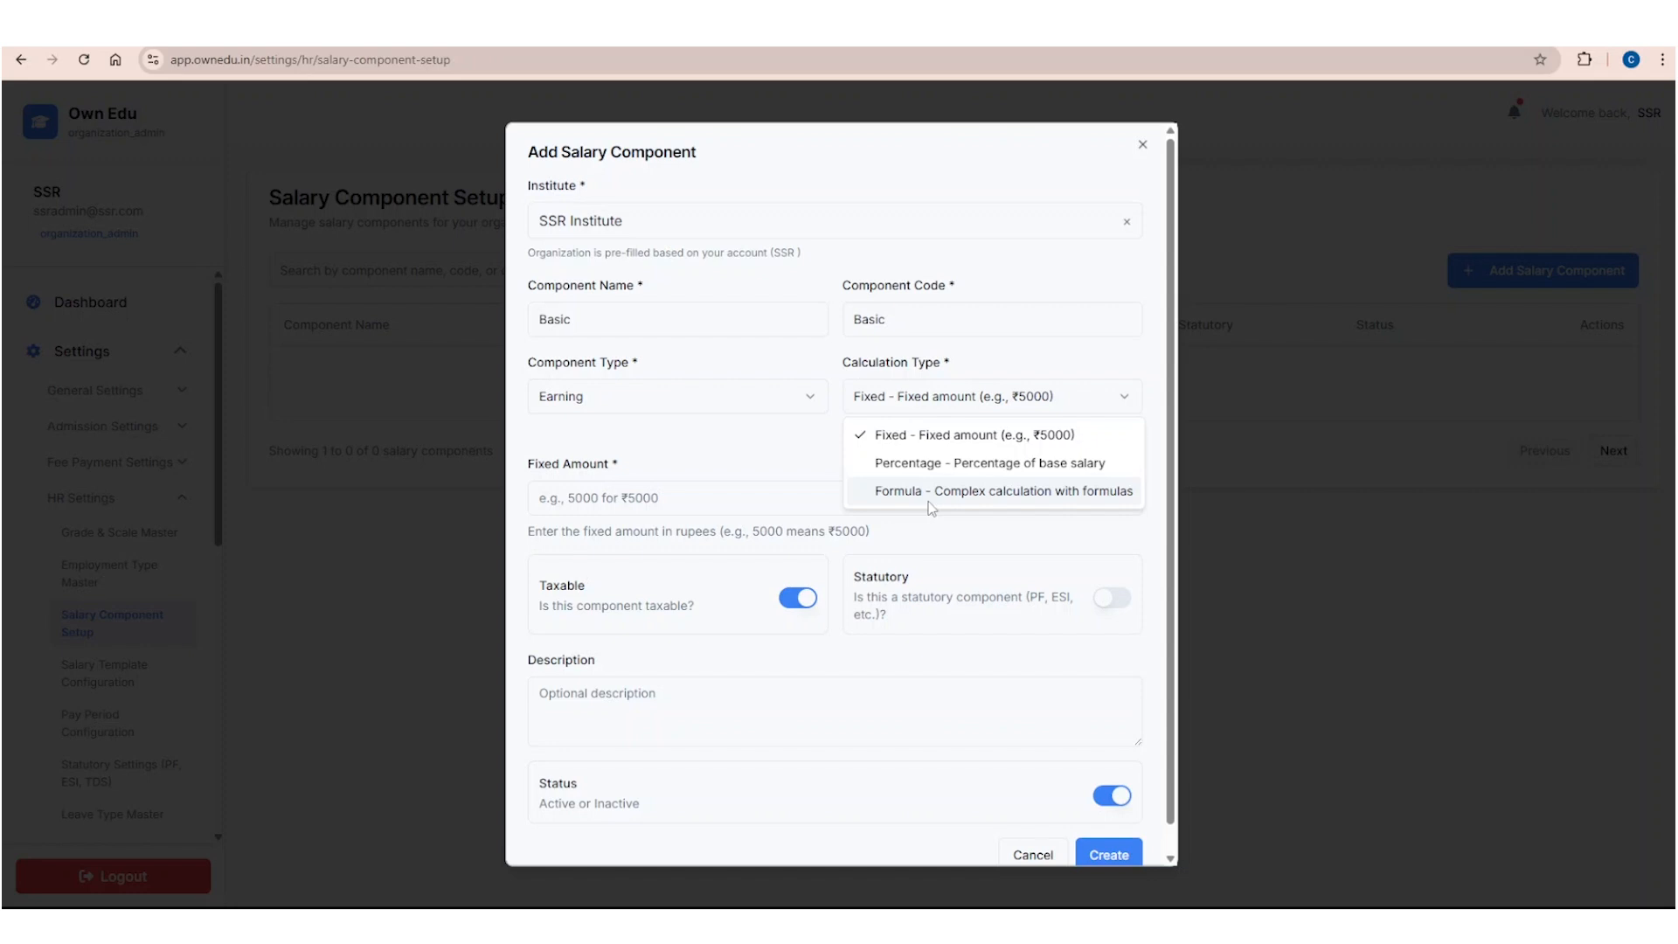
left_click(931, 437)
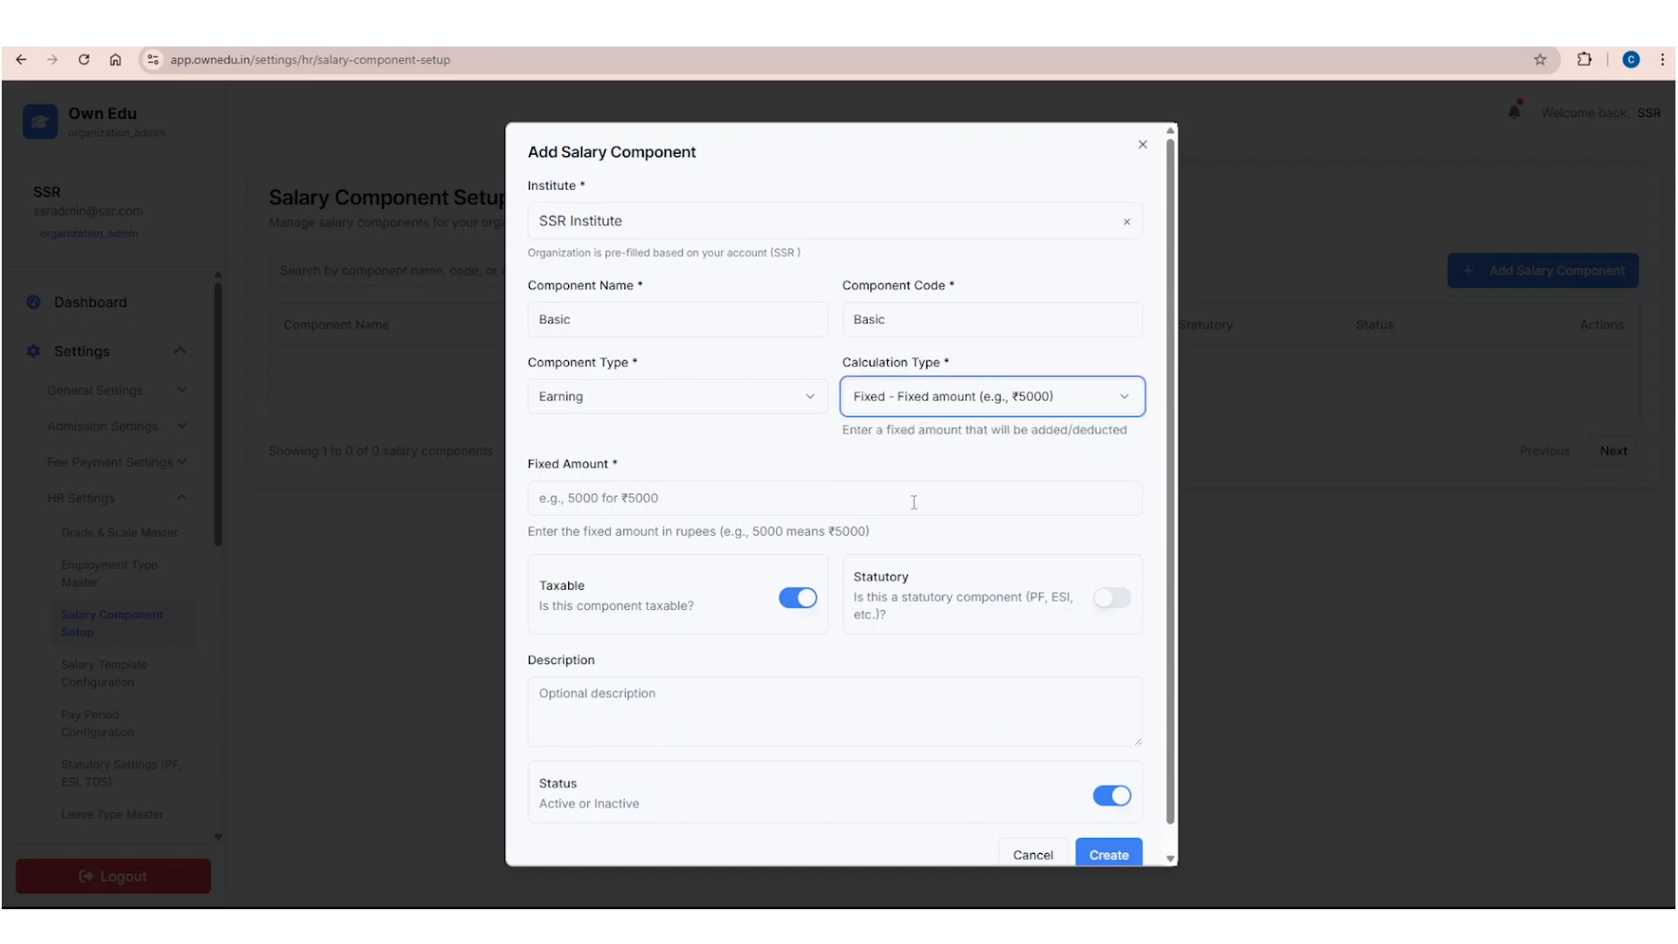
left_click(675, 497)
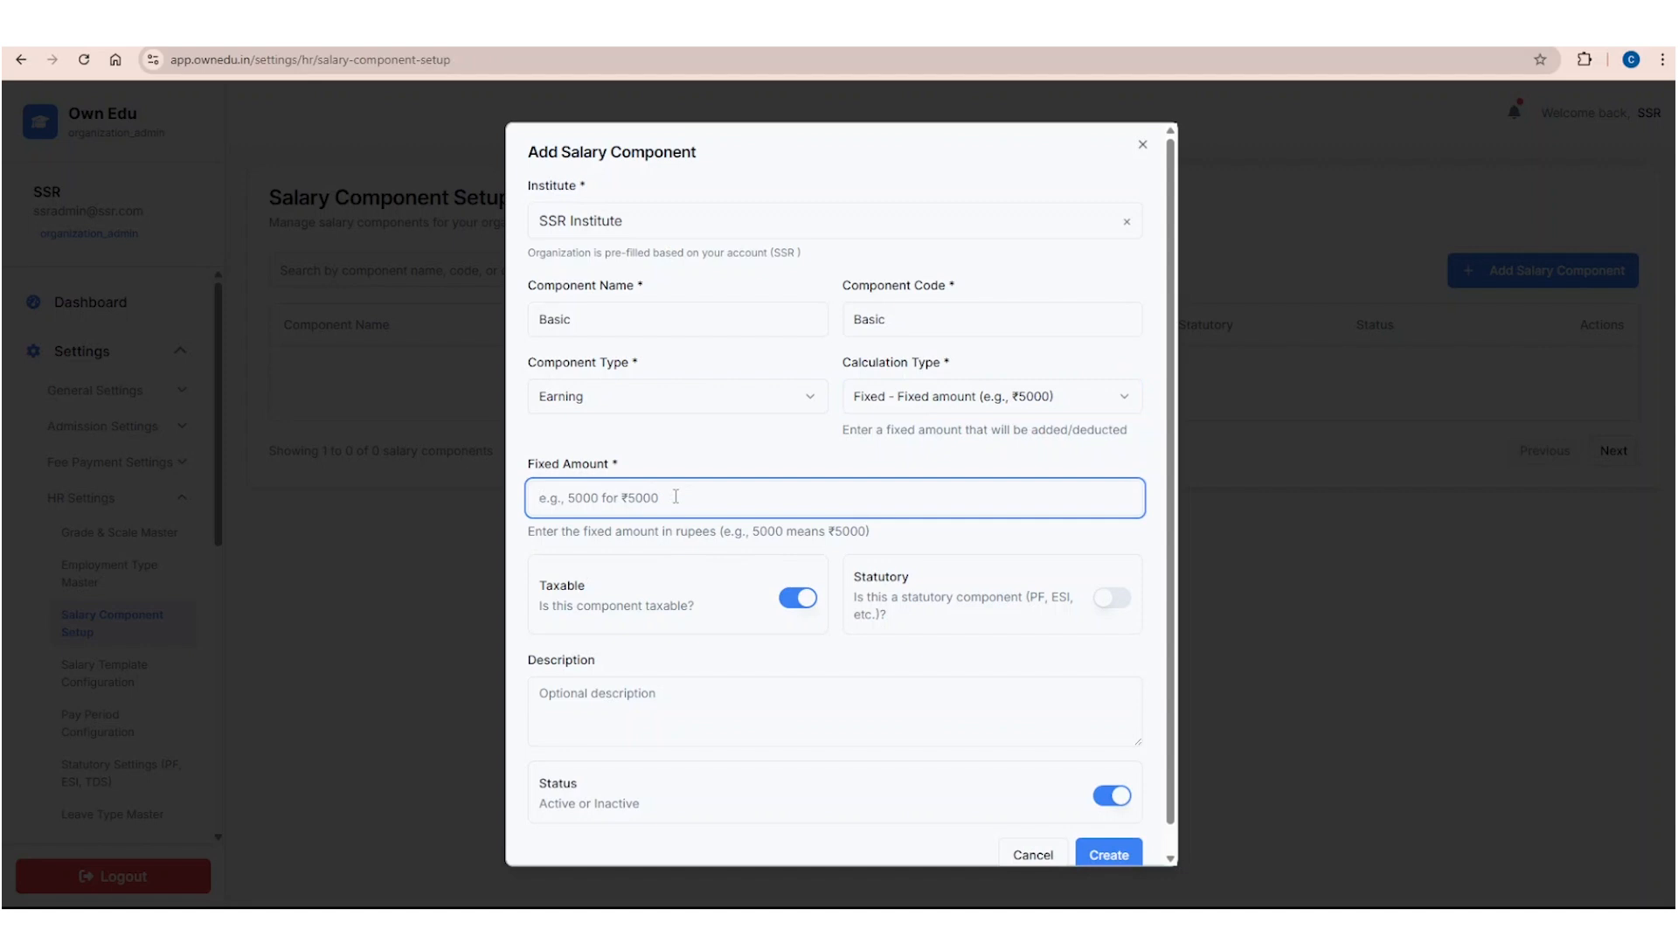
type("5000")
left_click(573, 622)
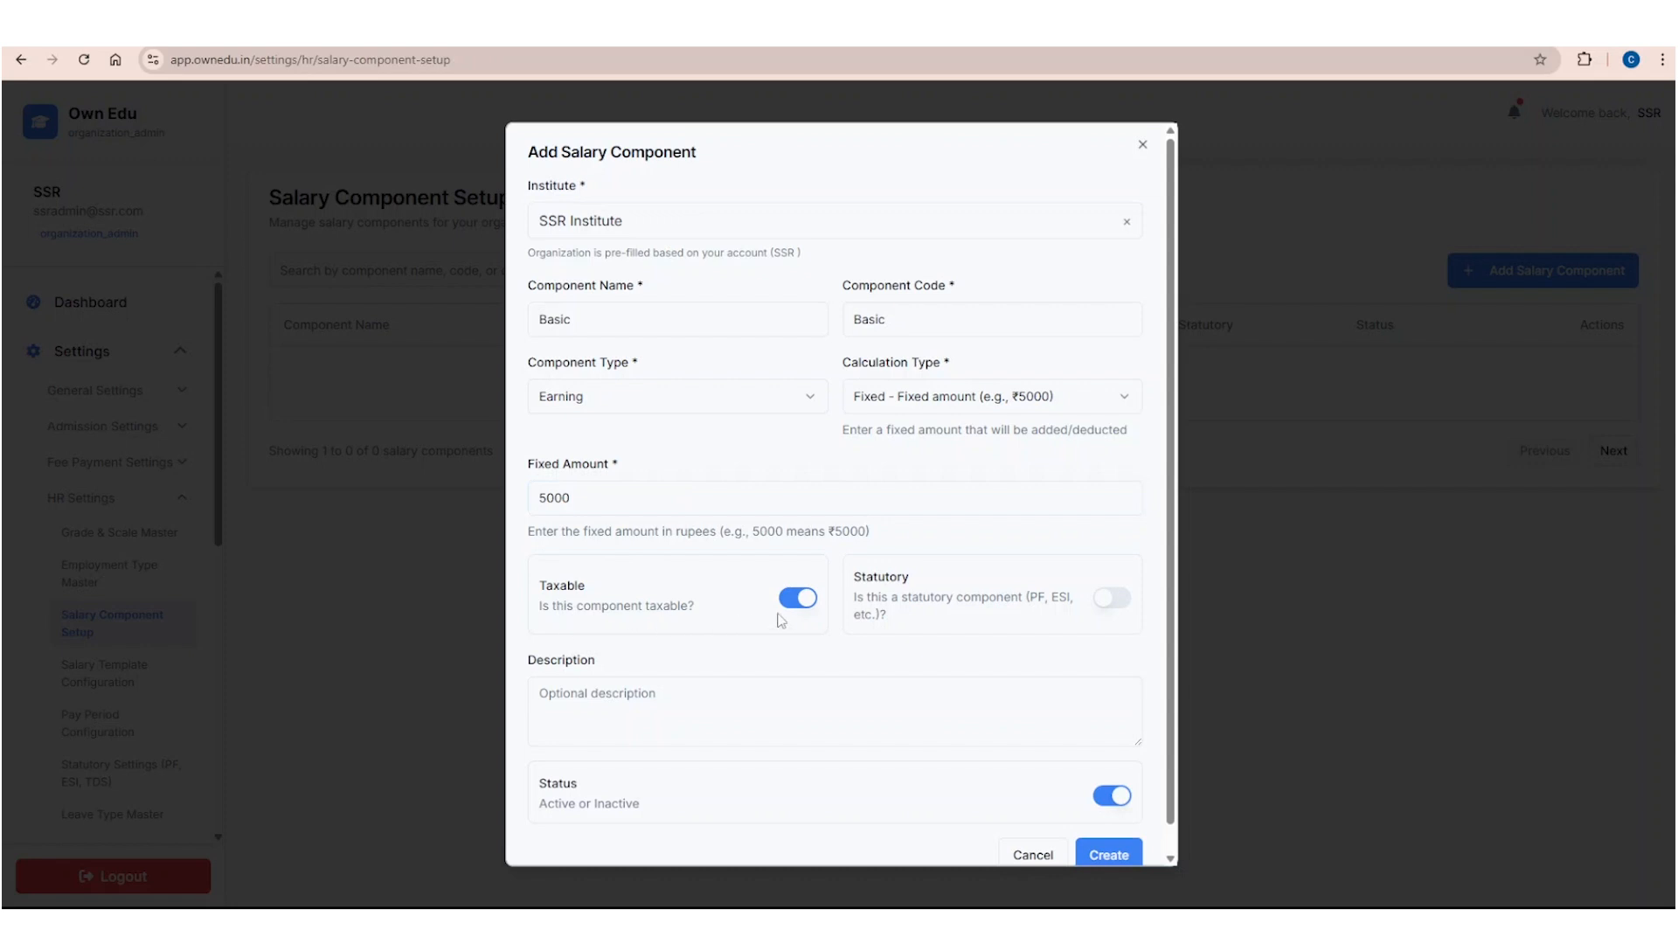
Step: Keep the component taxable and mark it as statutory, leaving the description empty
left_click(800, 600)
left_click(802, 602)
left_click(1125, 602)
left_click(603, 707)
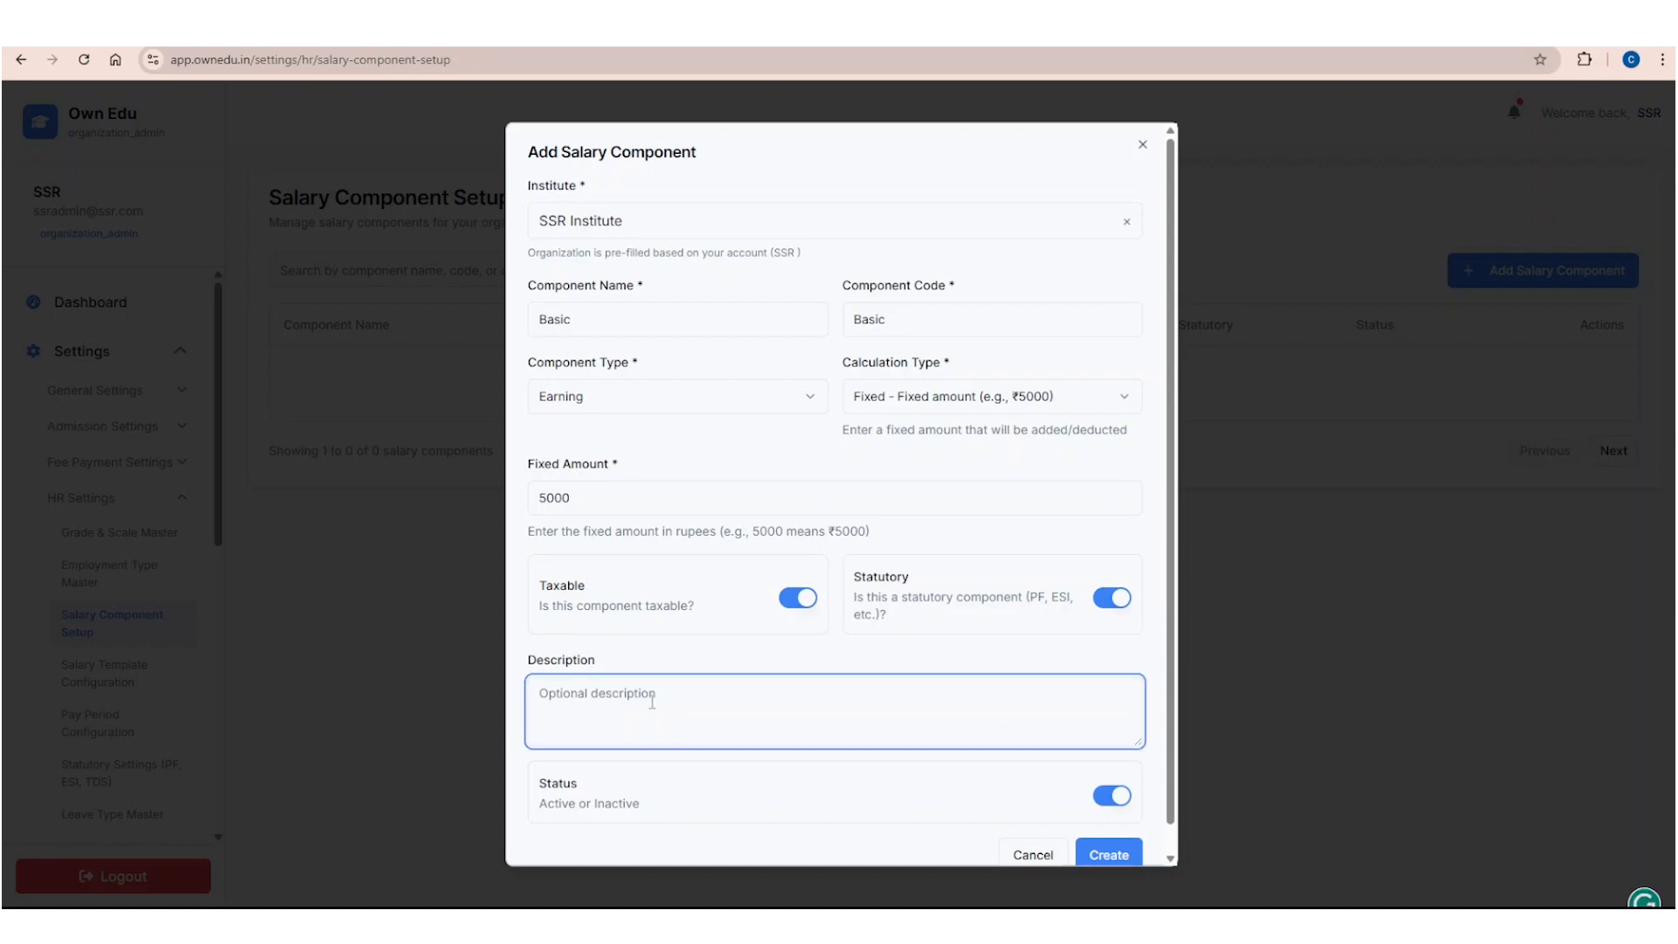
Step: Keep the component's status active and create the salary component
scroll(652, 702, "down", 1)
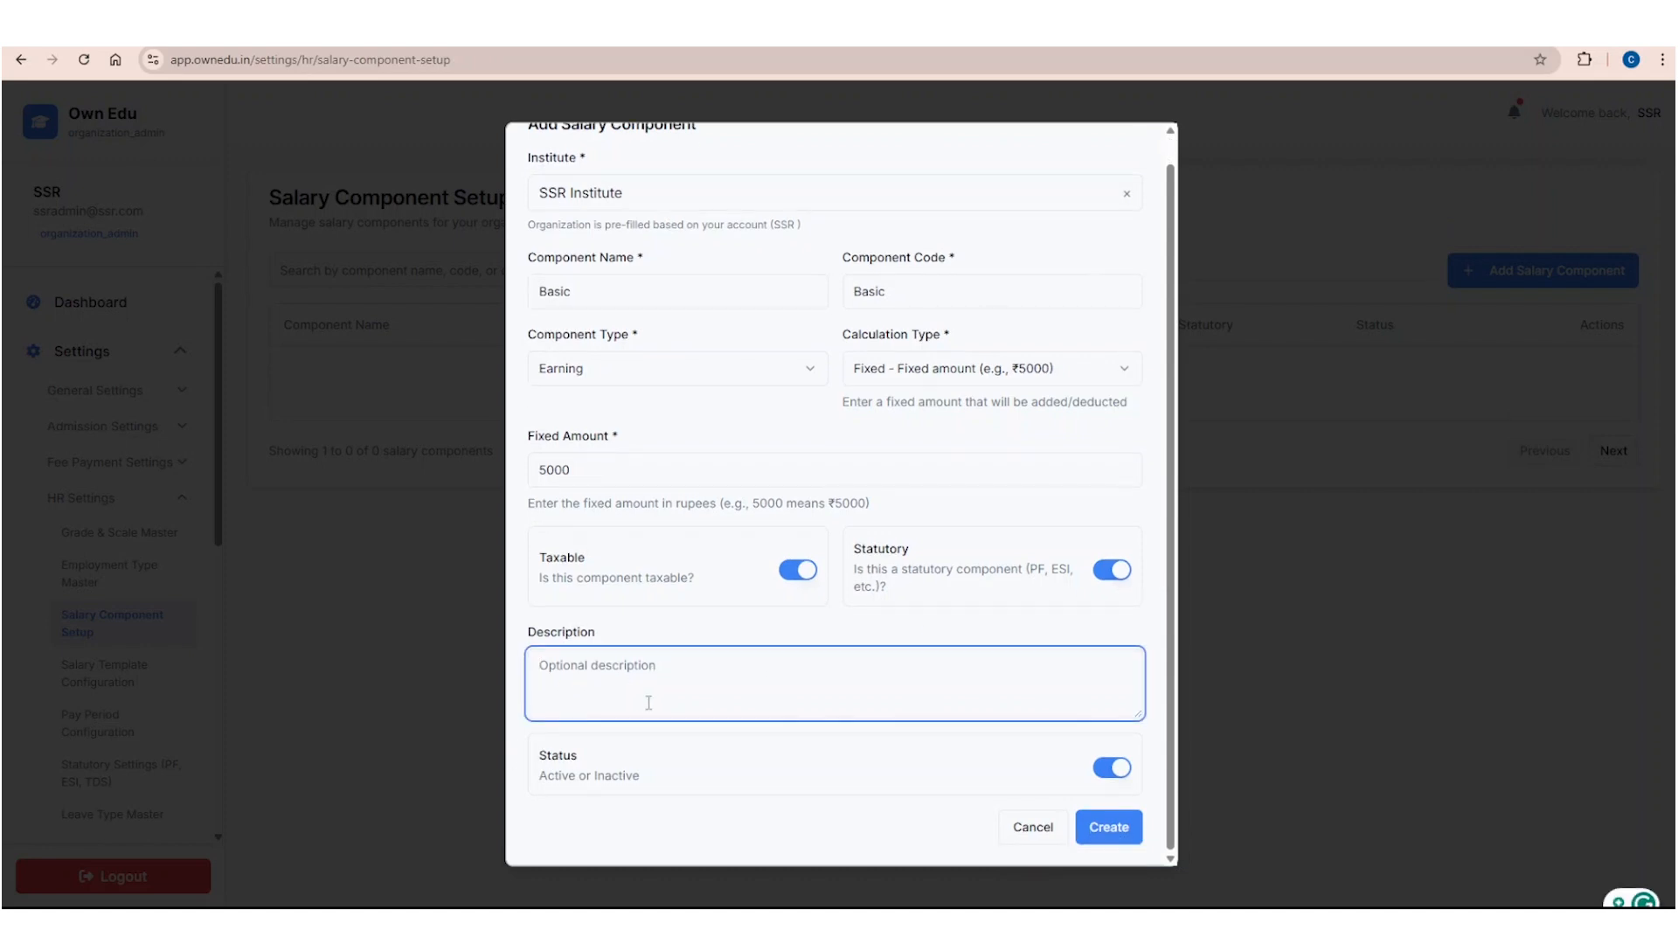
left_click(1107, 774)
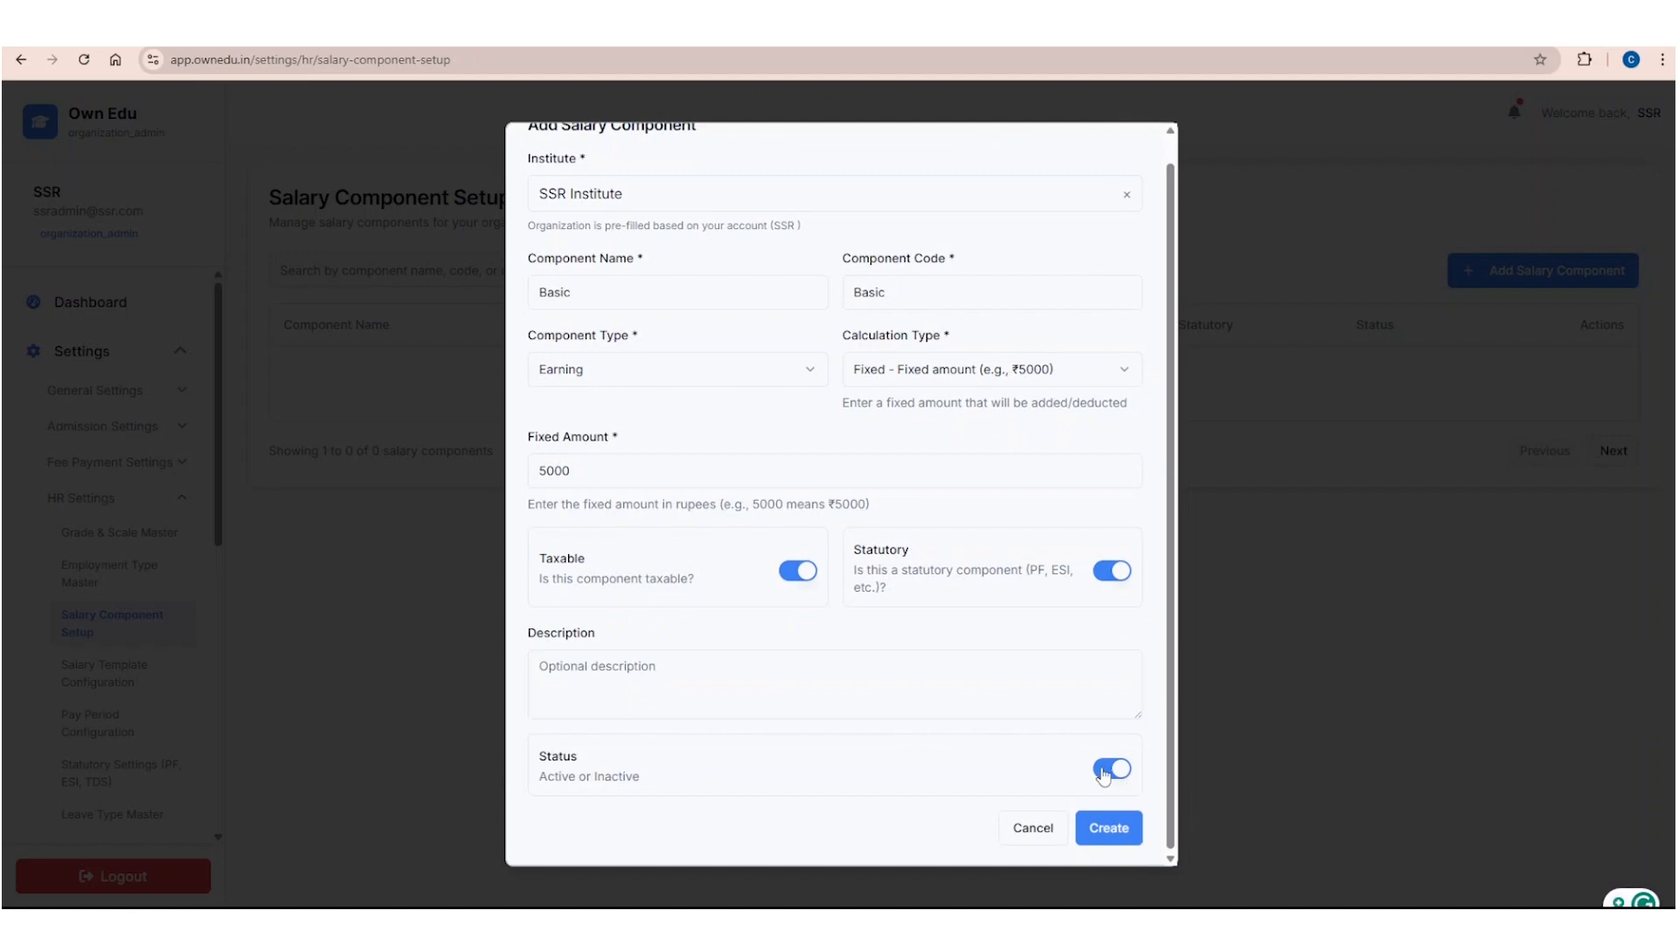
left_click(1106, 772)
left_click(1114, 830)
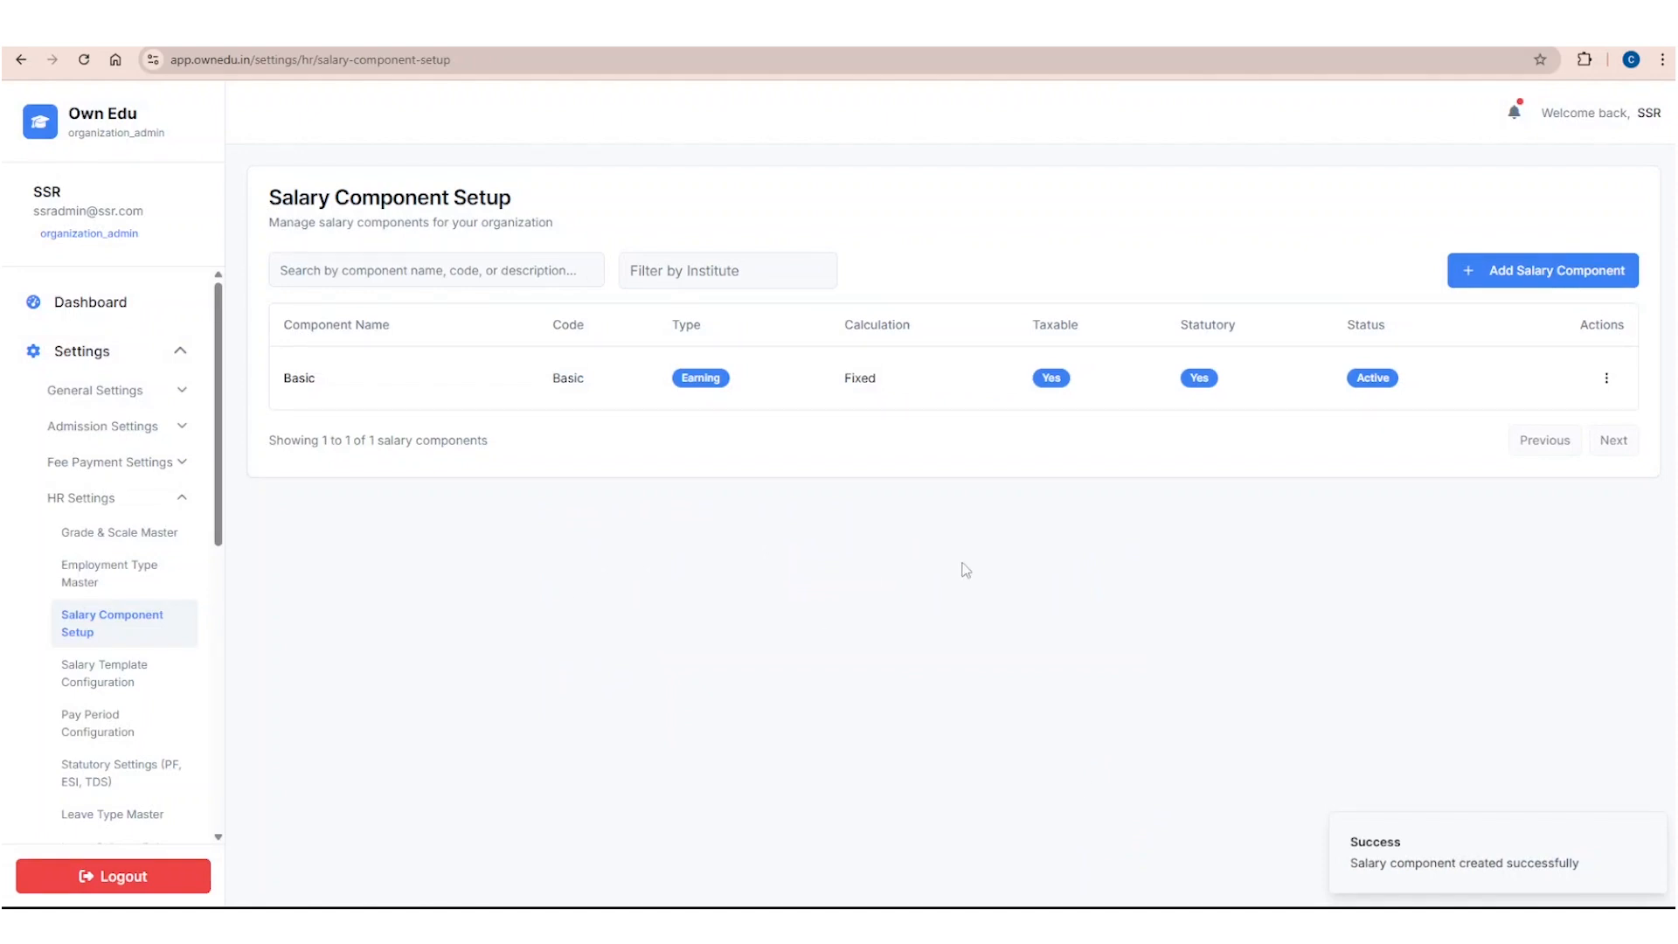
Step: View the details of the "Basic" salary component and close them
left_click(1606, 381)
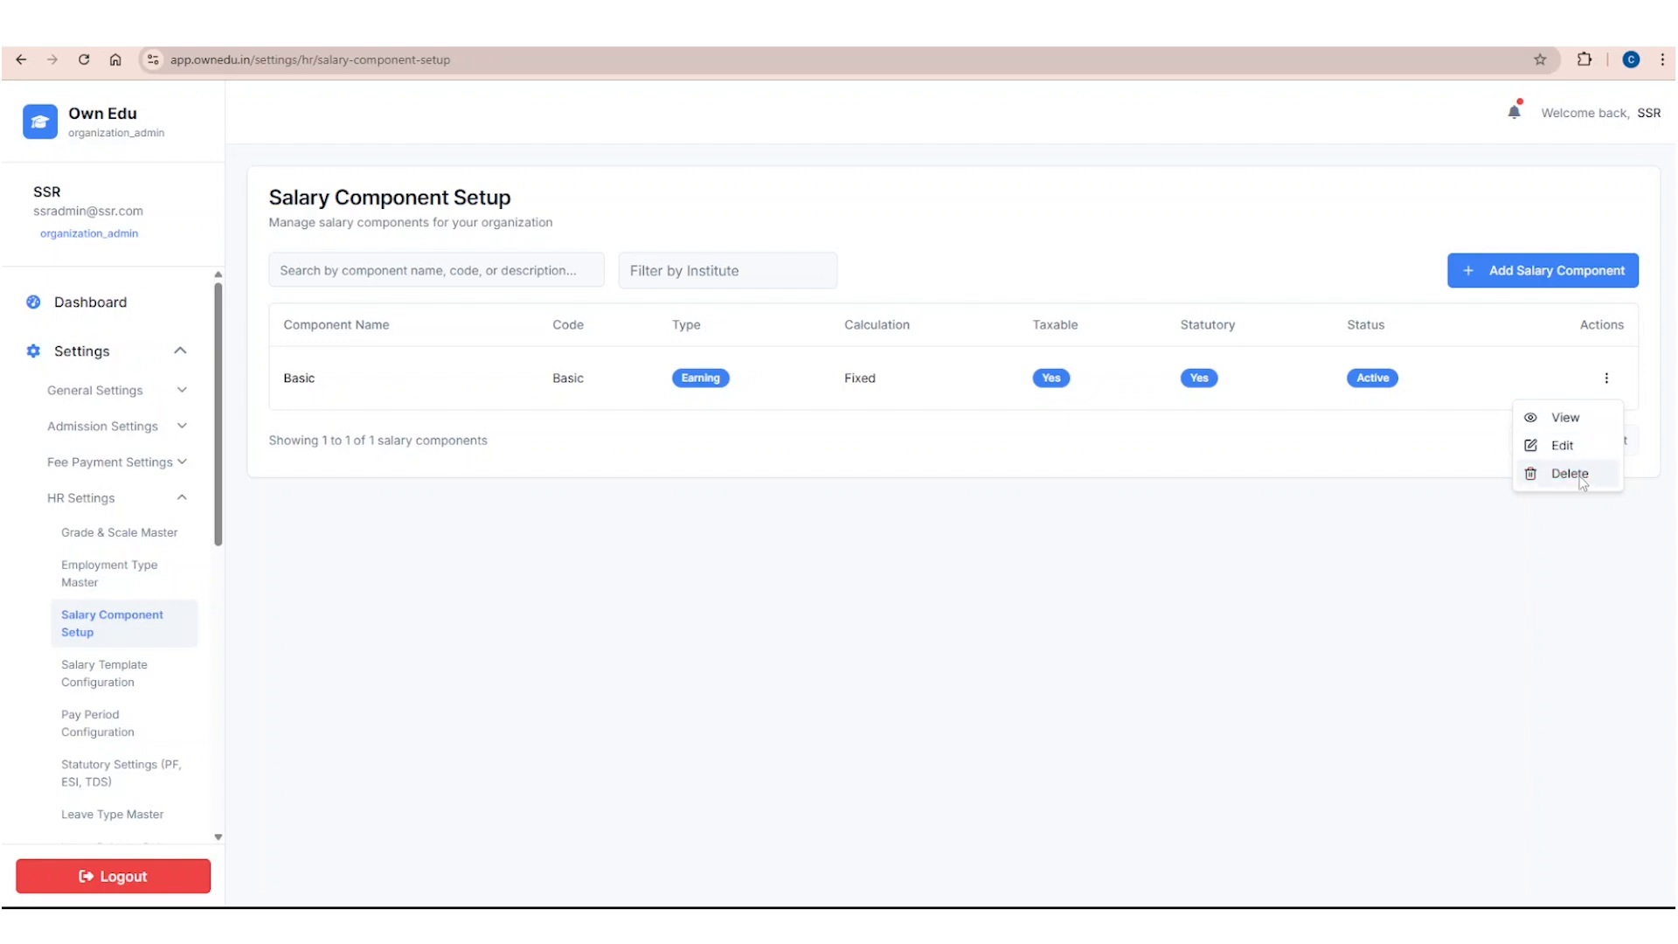
left_click(1574, 425)
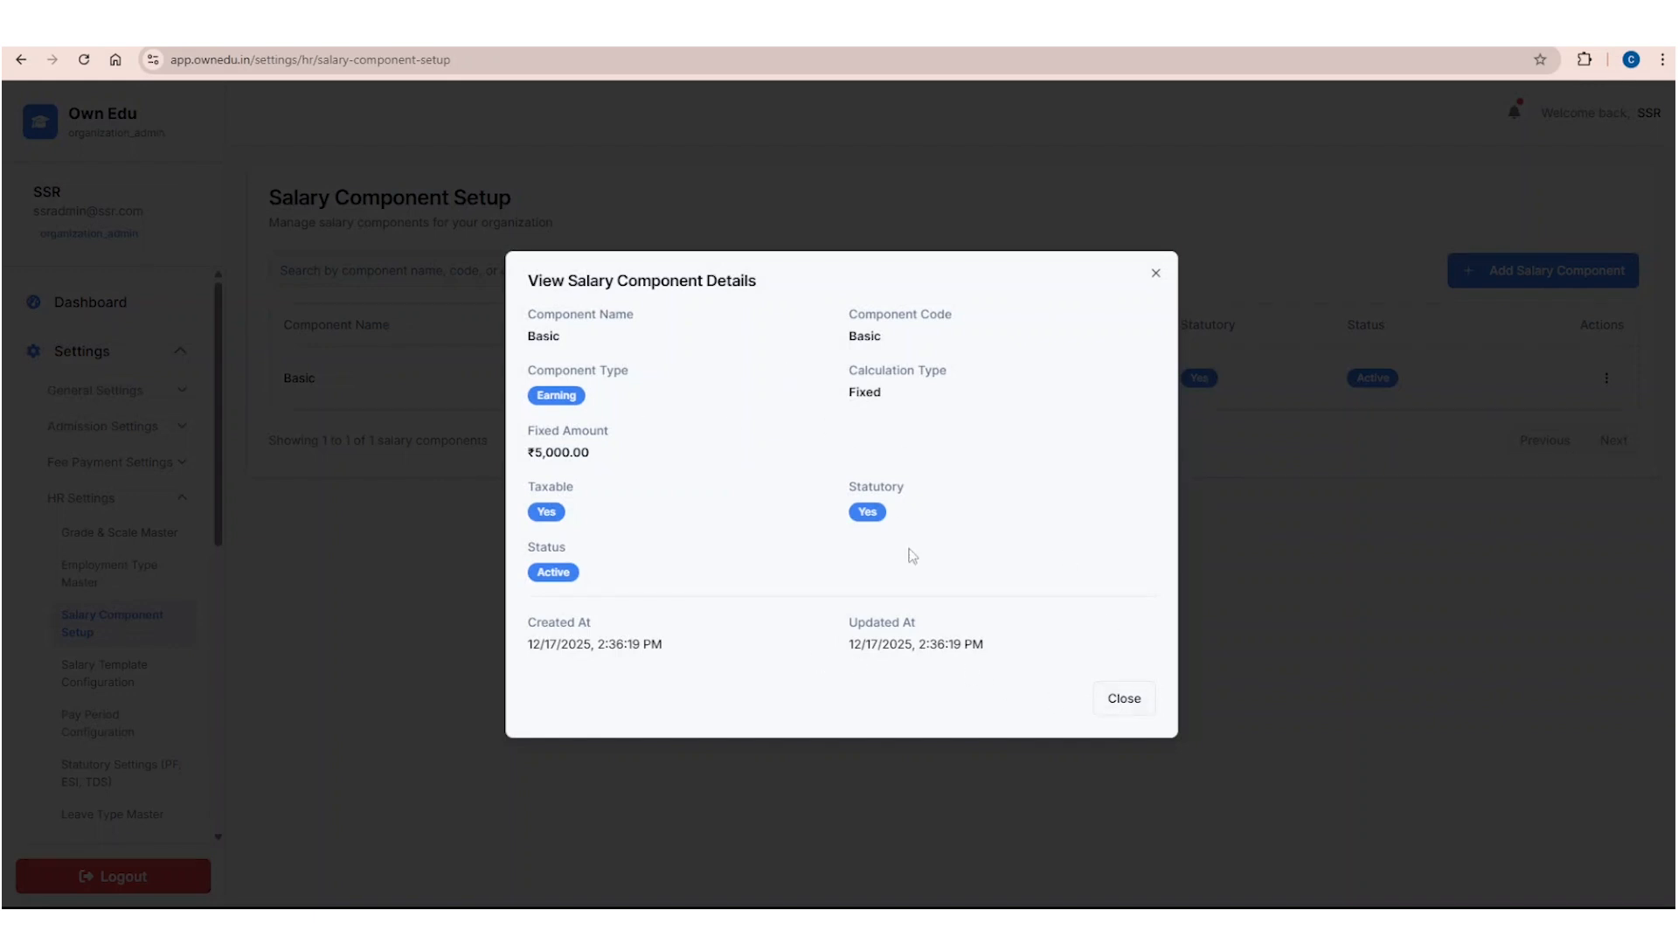
left_click(1118, 705)
Step: Open the "Basic" salary component for editing and save it with its existing details
left_click(1607, 378)
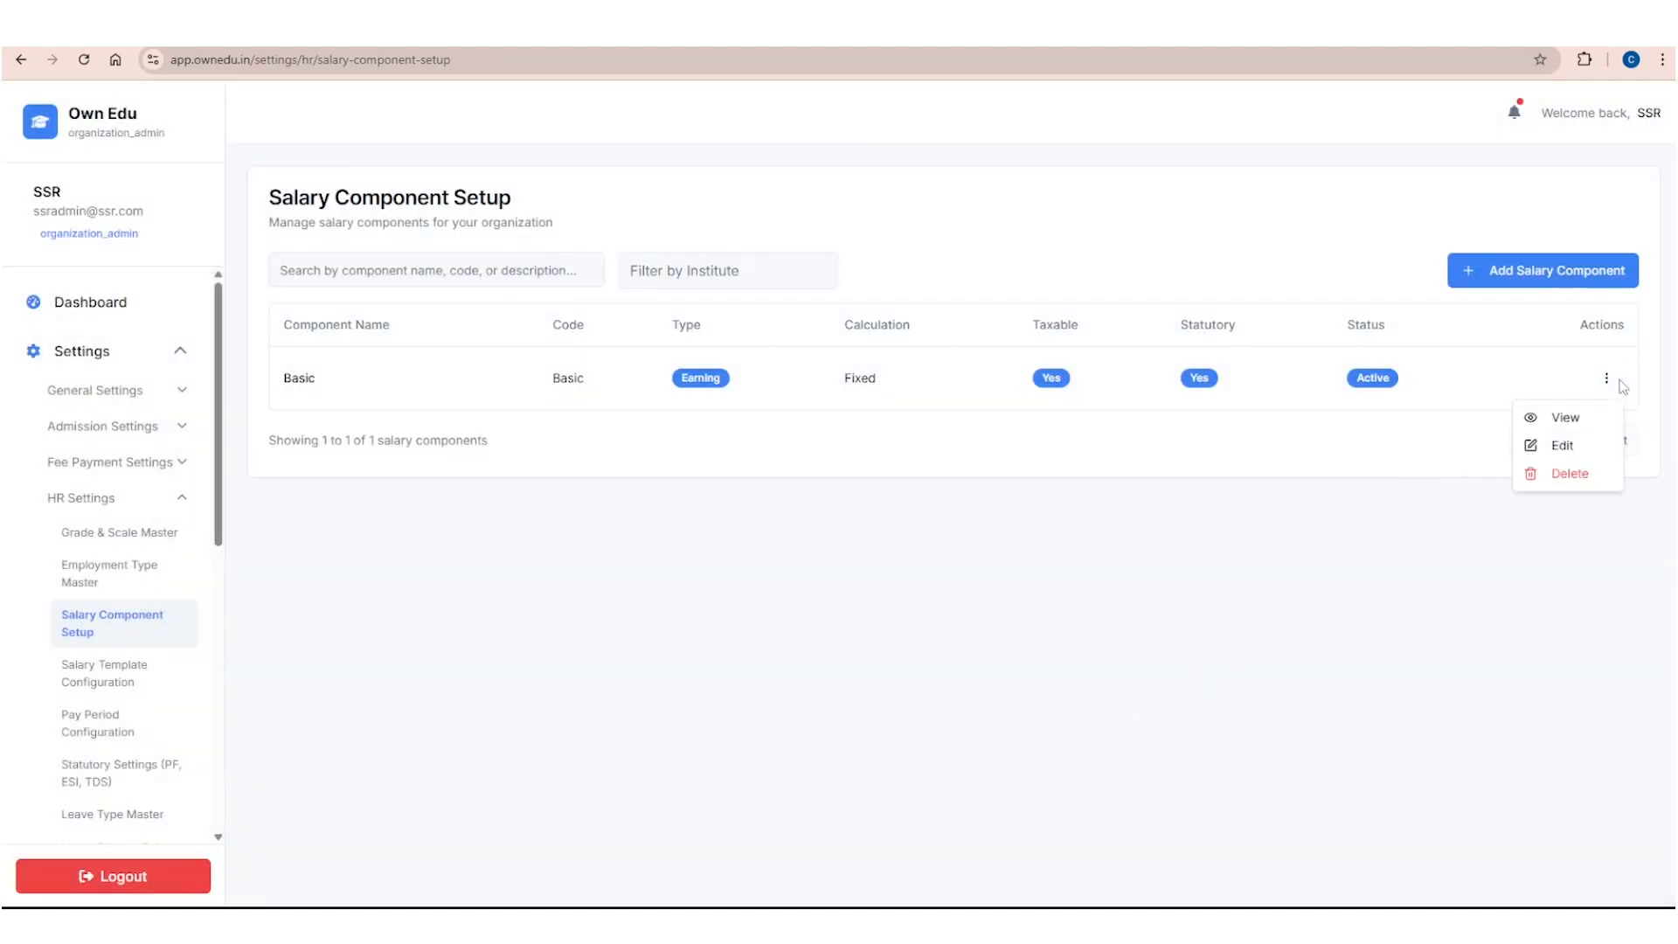
left_click(1563, 446)
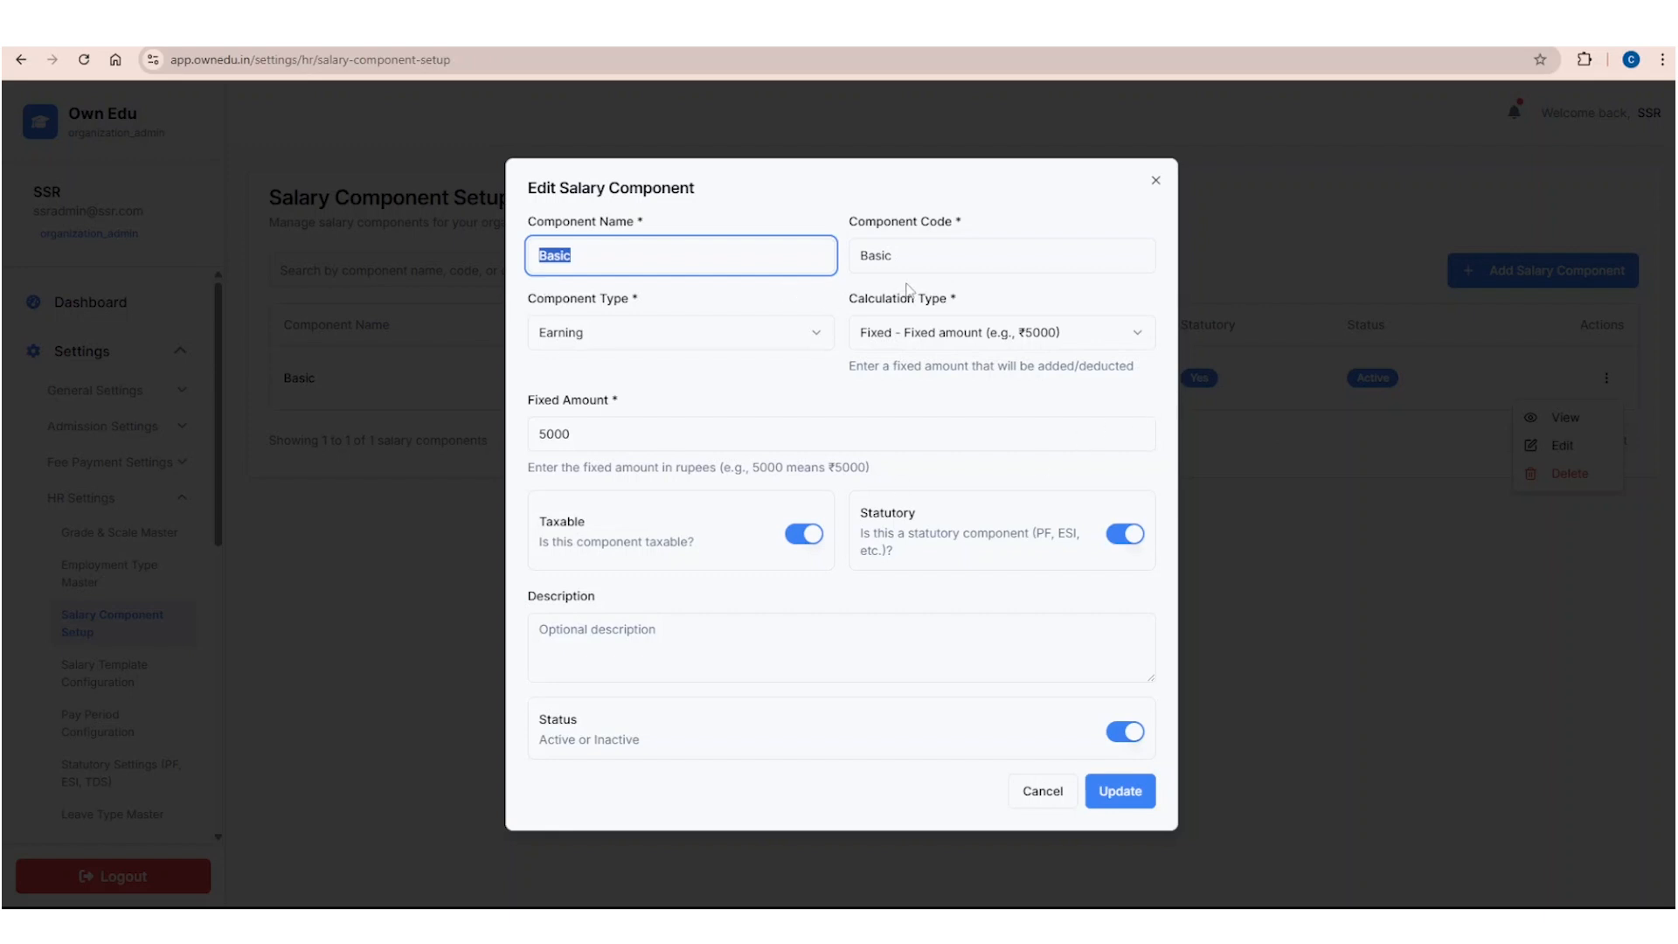
left_click(818, 296)
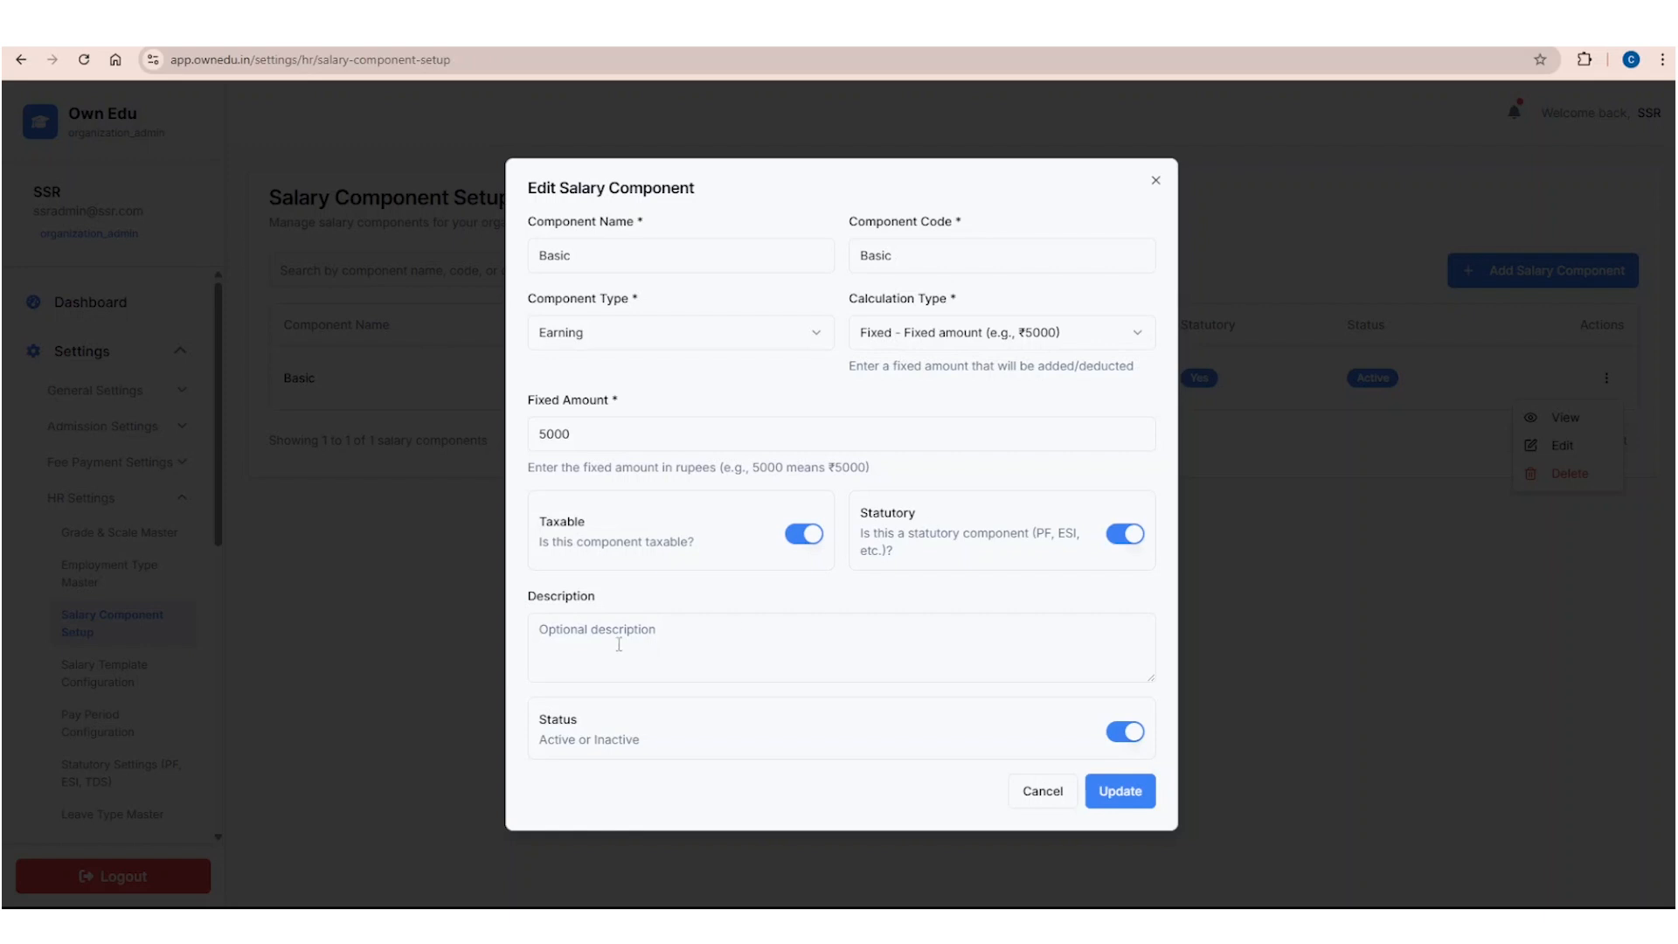
left_click(1136, 797)
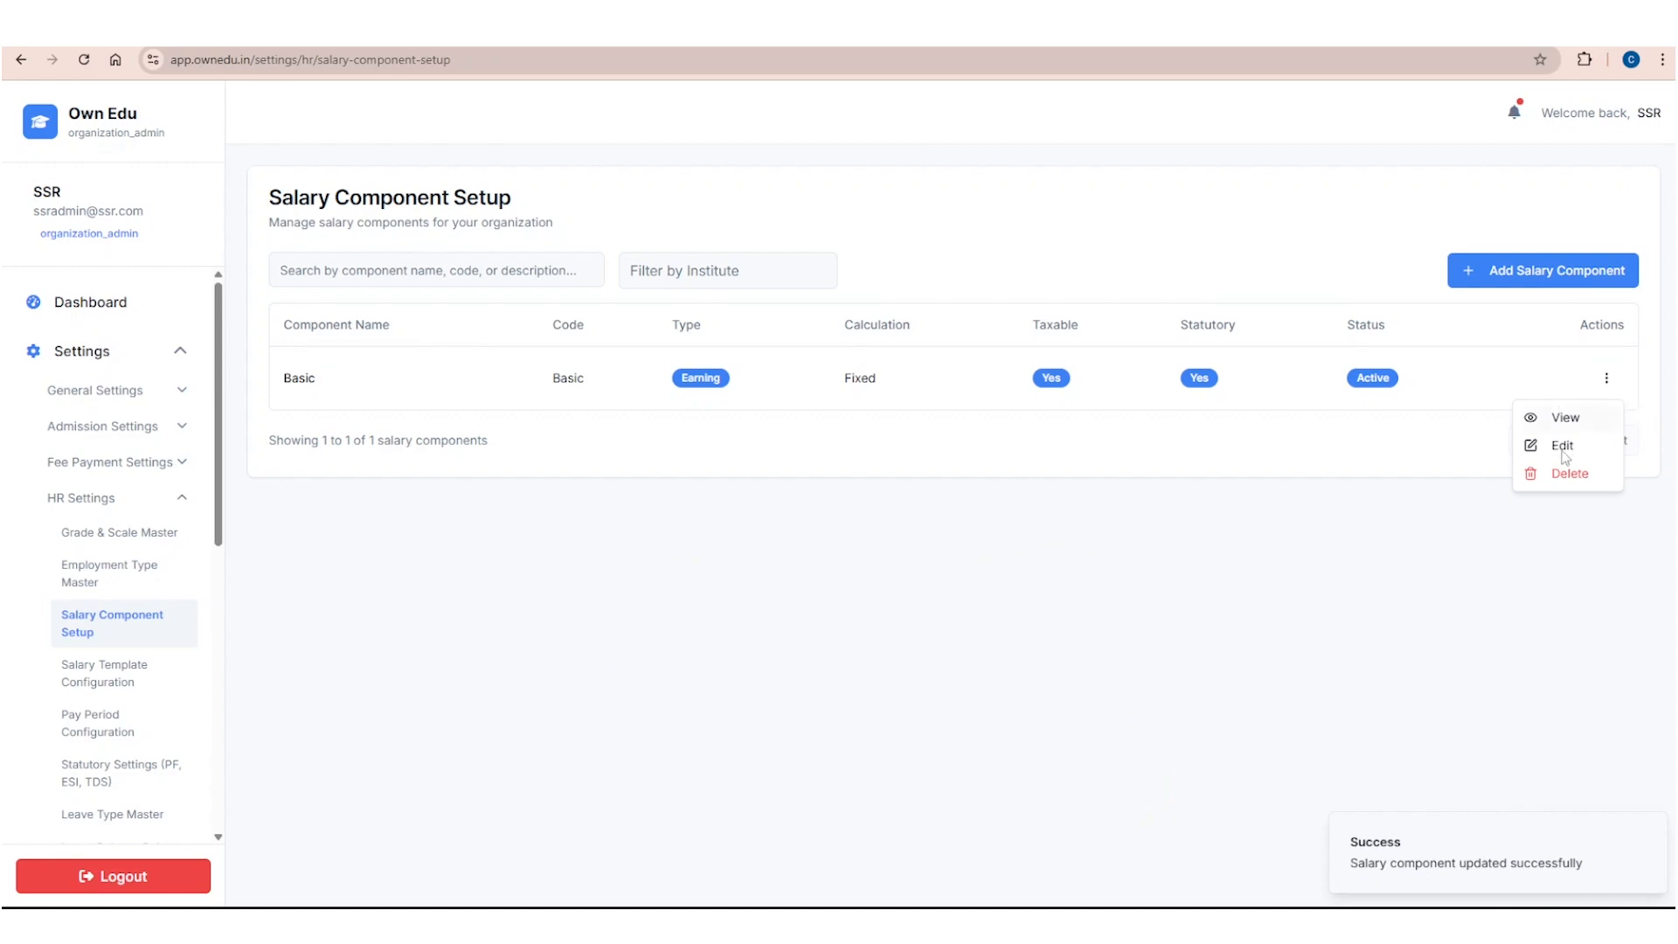
Step: Request deletion of the "Basic" salary component, and cancel at the confirmation
left_click(1566, 479)
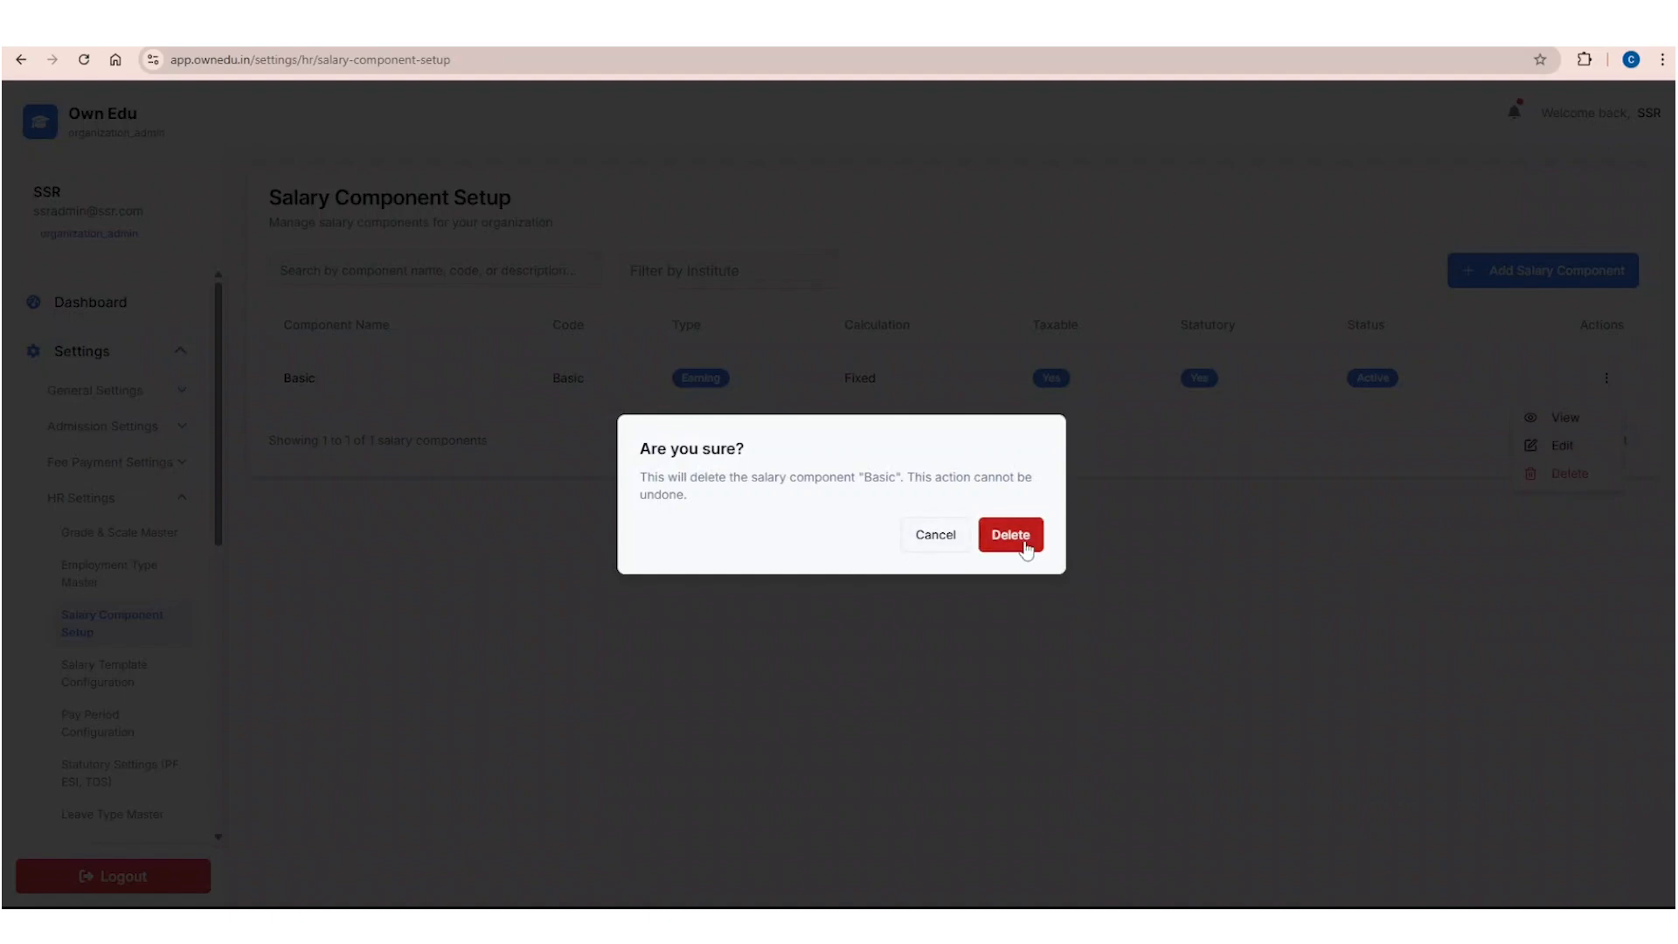
left_click(940, 540)
left_click(1216, 530)
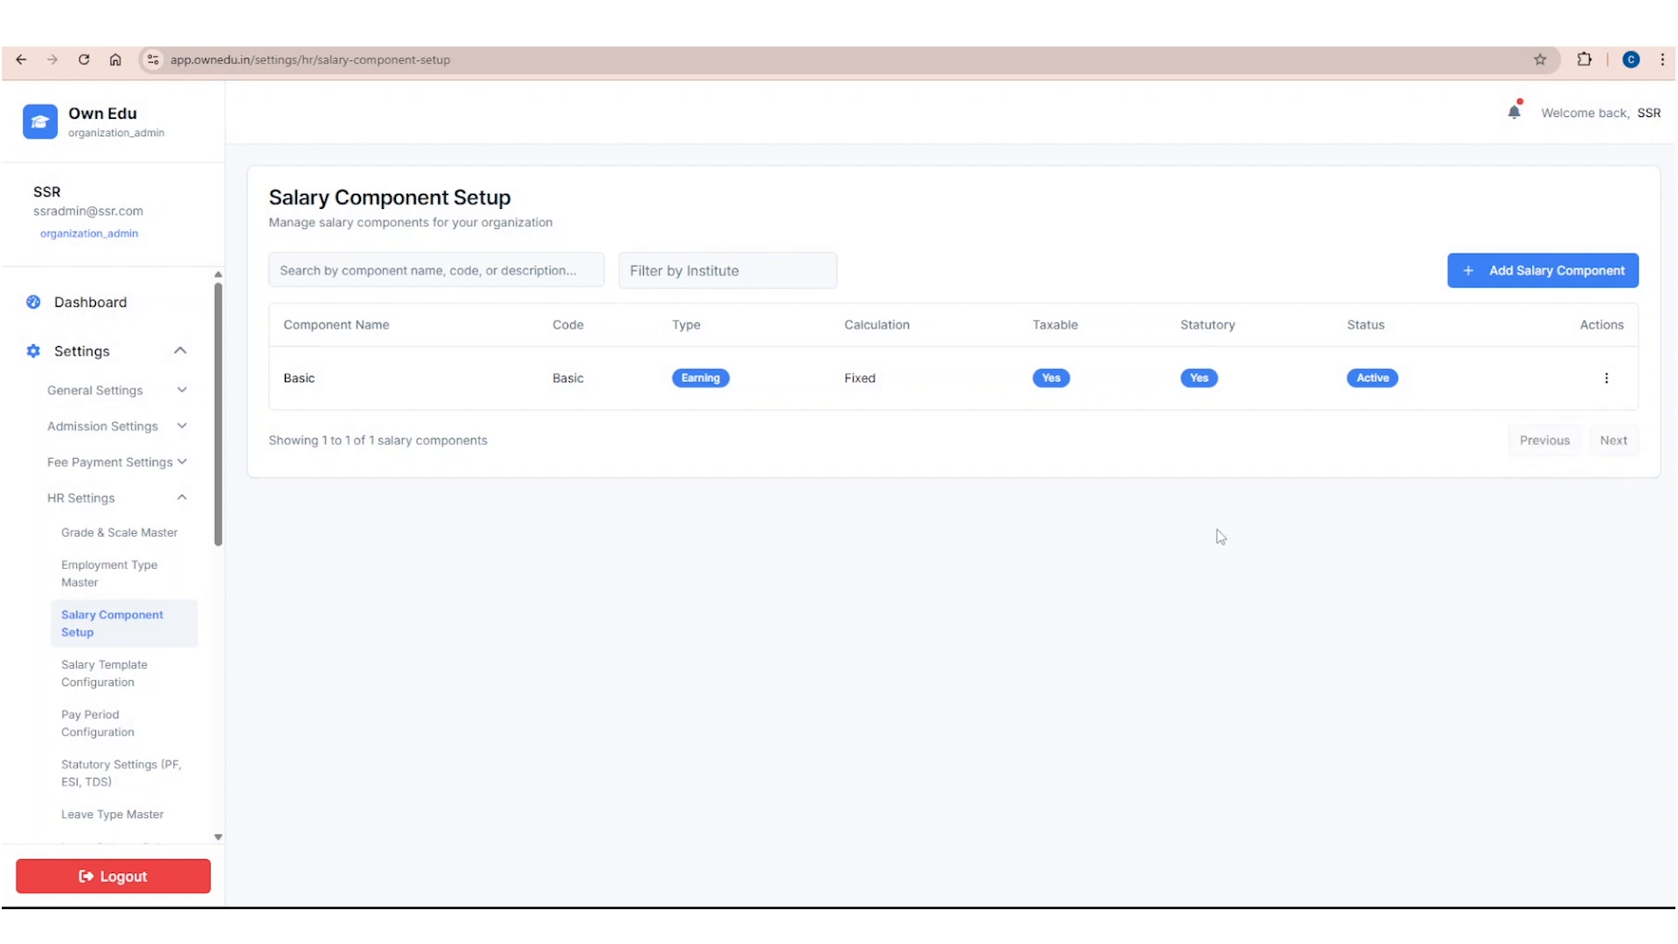
Step: View the search and institute filter options for the salary component list
left_click(472, 271)
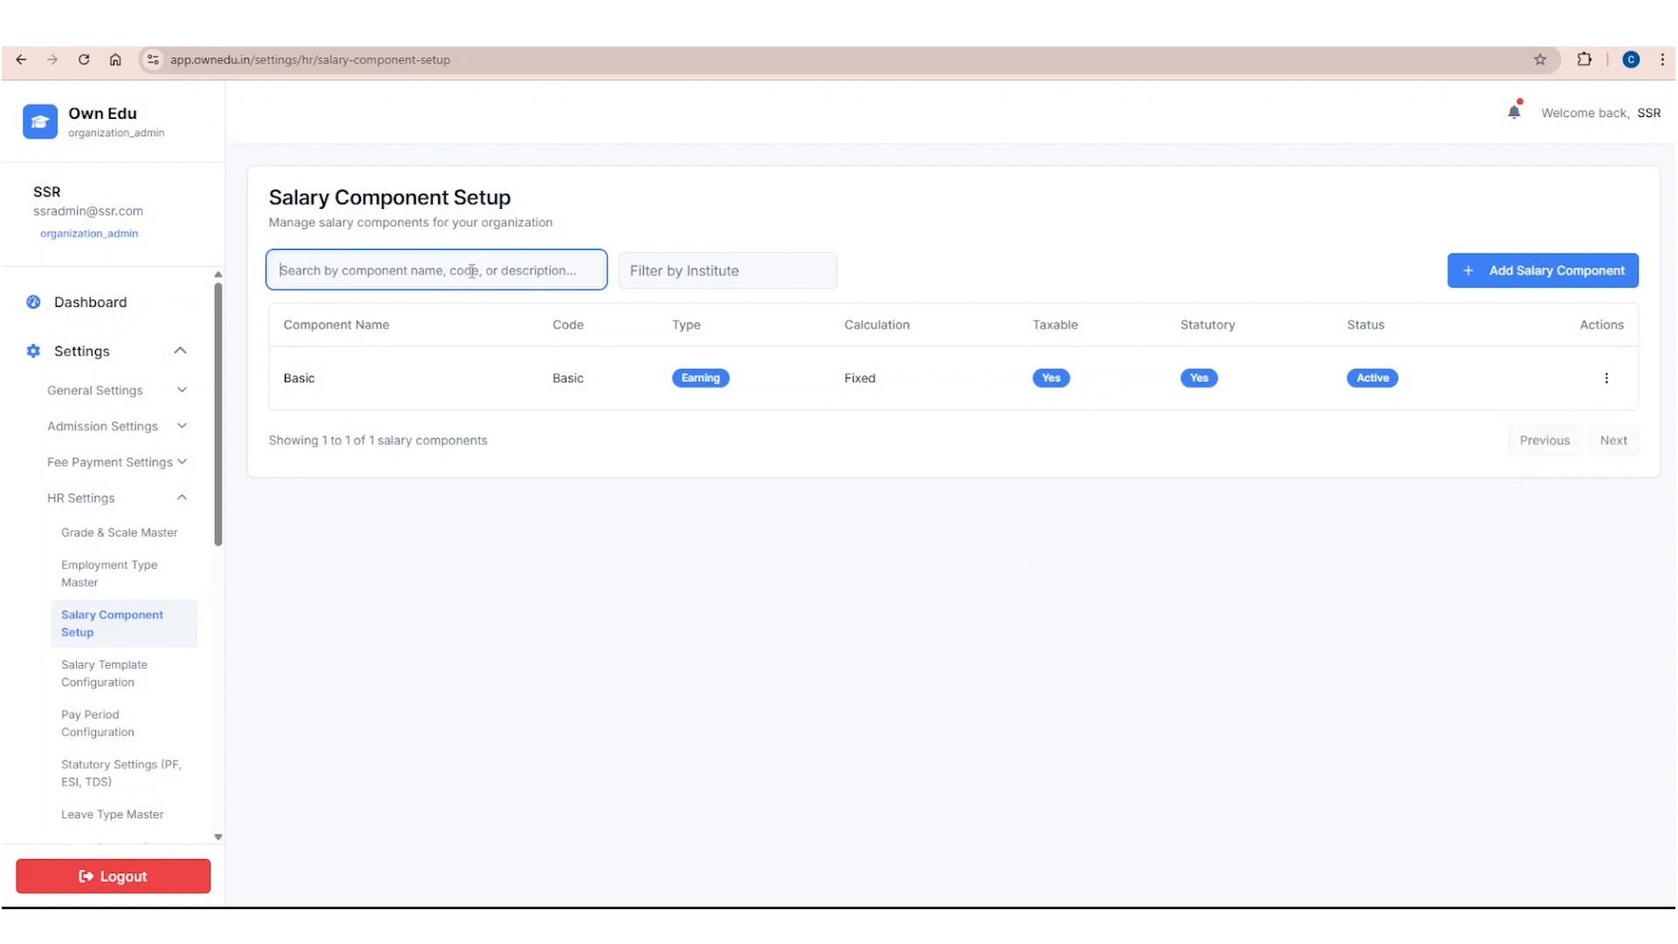
left_click(709, 280)
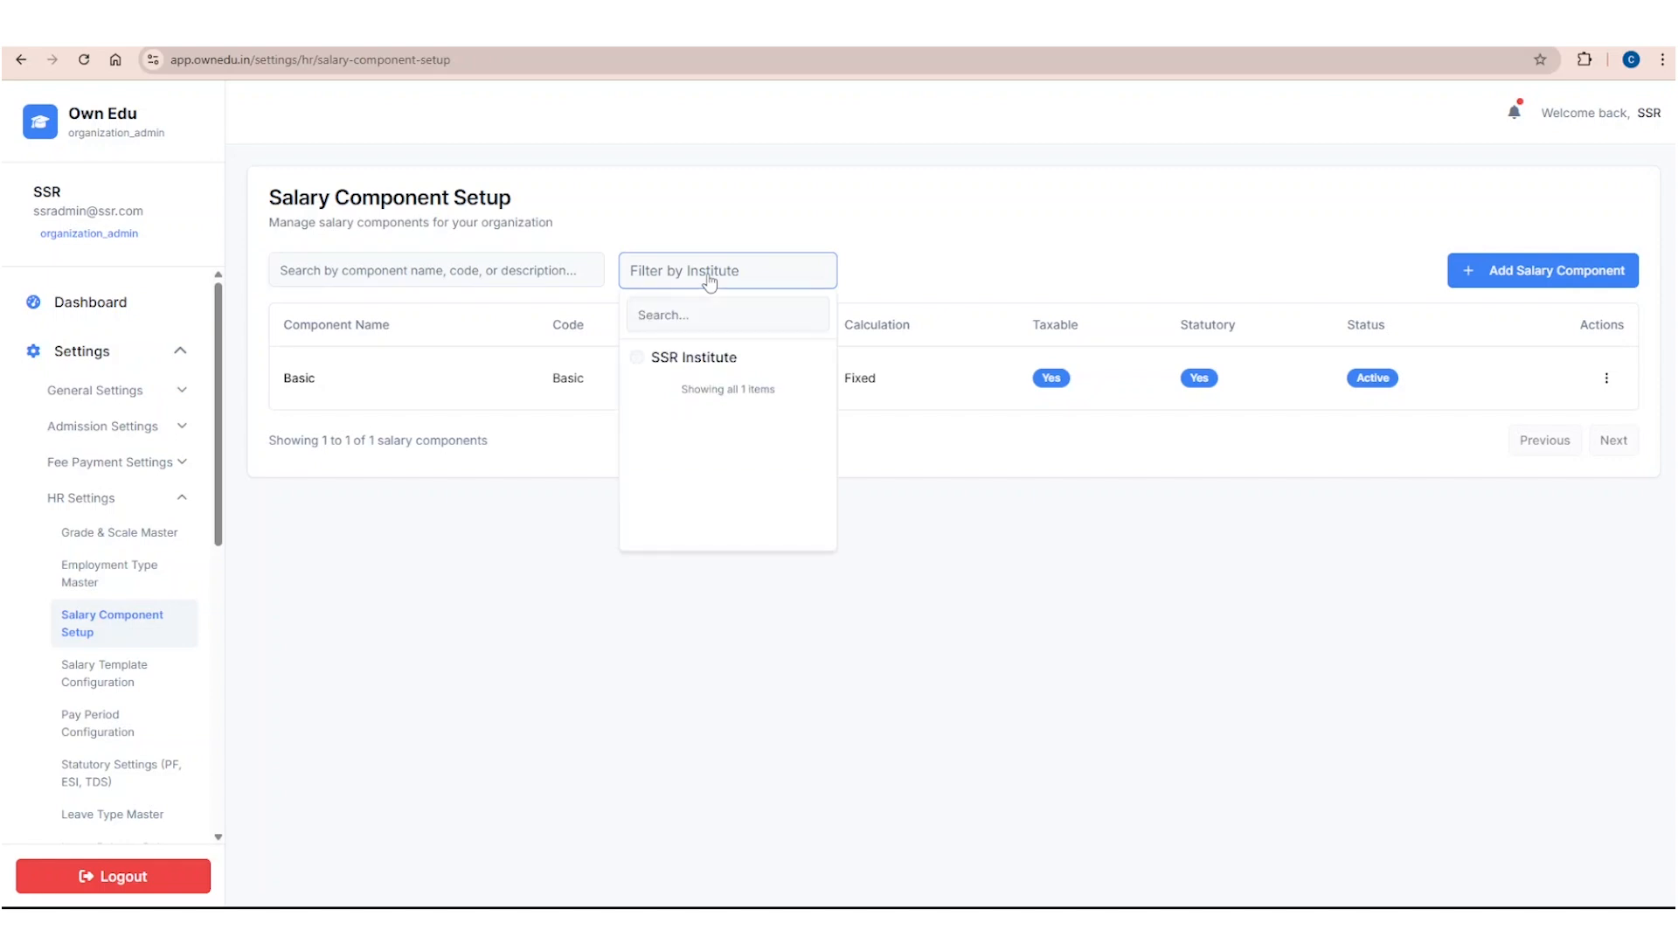
Step: Filter the salary component list by SSR Institute and clear the filter
left_click(712, 359)
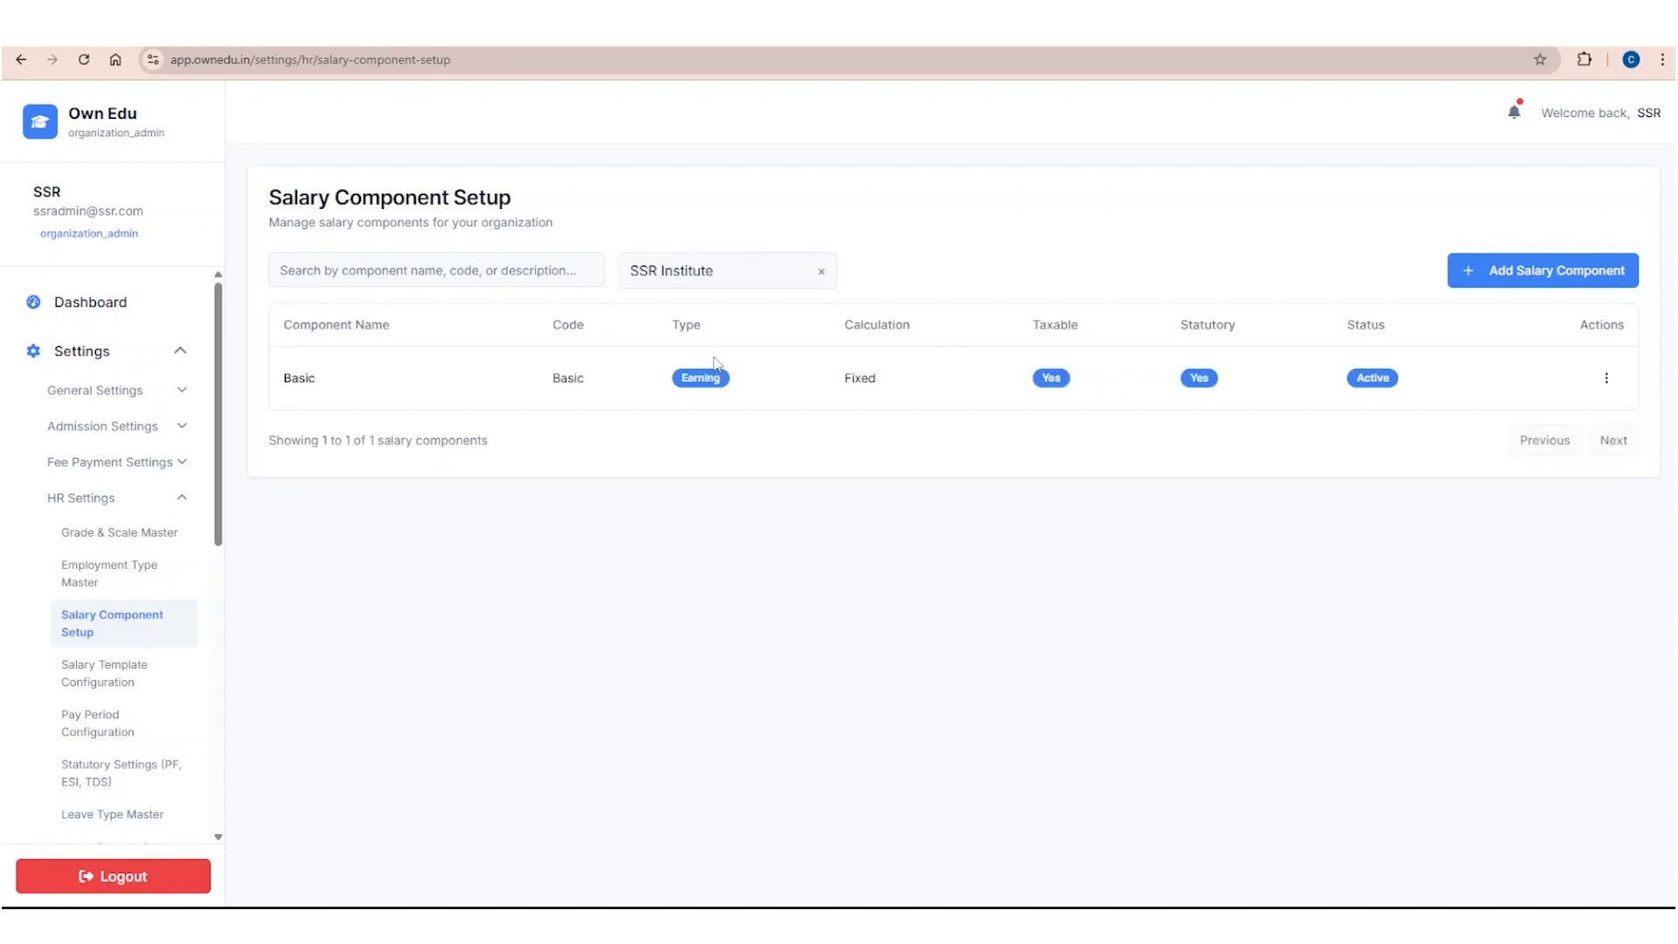
left_click(821, 272)
Step: Start a new salary template for SSR Institute in Salary Template Configuration, named "Grade A Teacher Template"
left_click(121, 683)
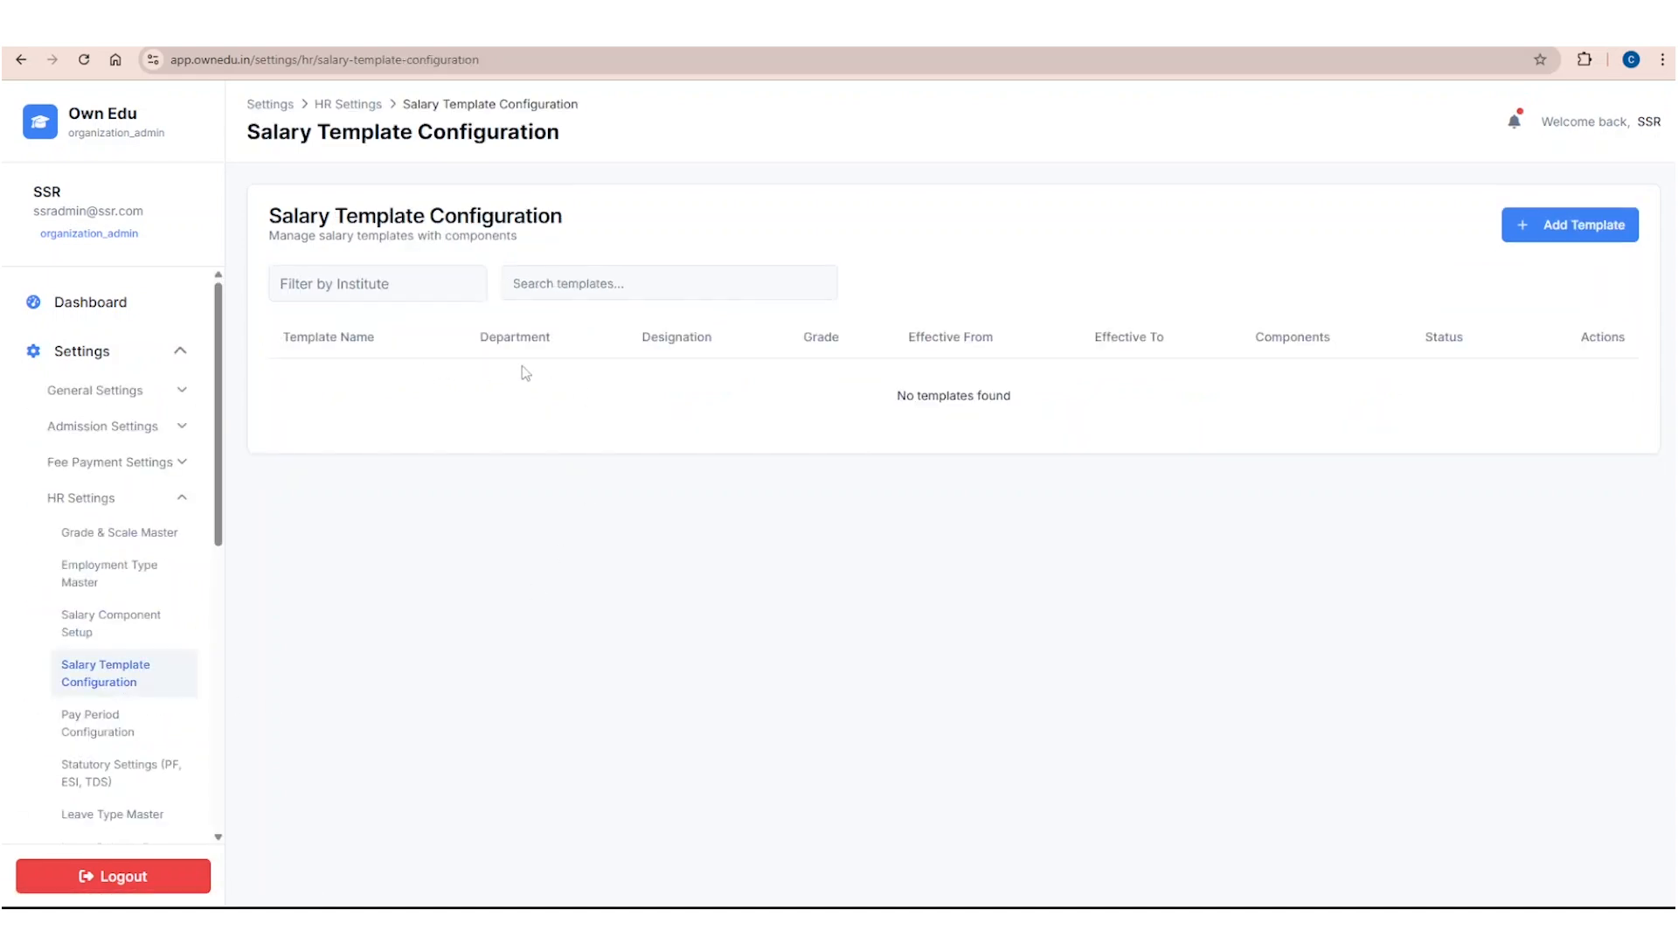
left_click(1564, 221)
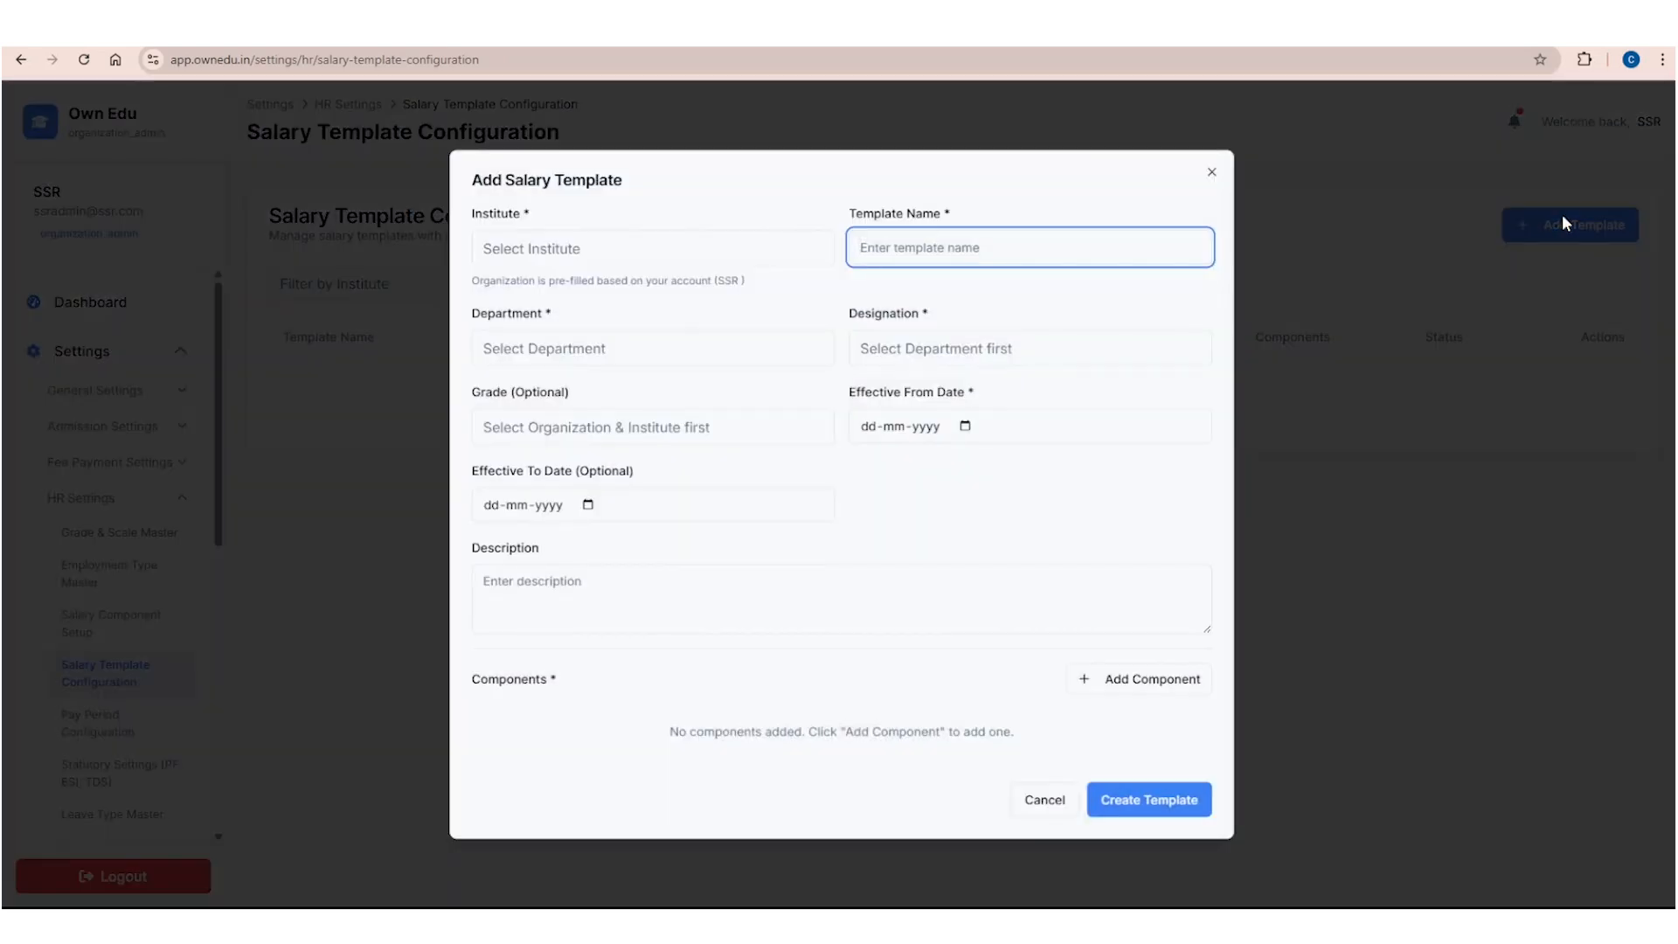
left_click(633, 254)
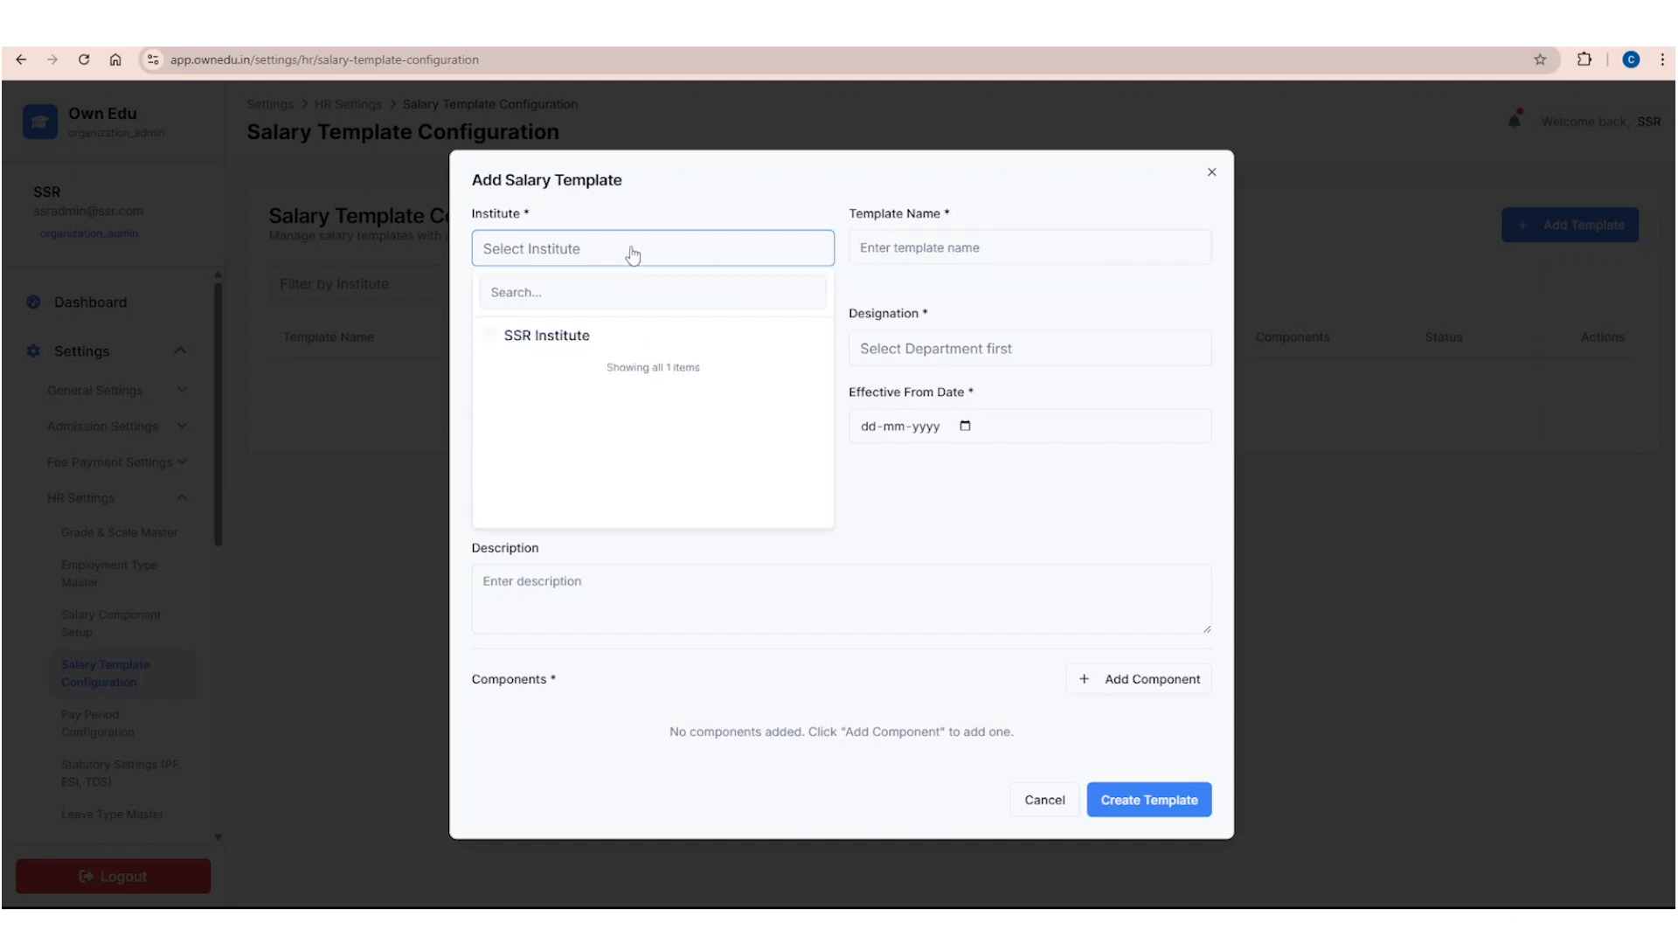
left_click(578, 337)
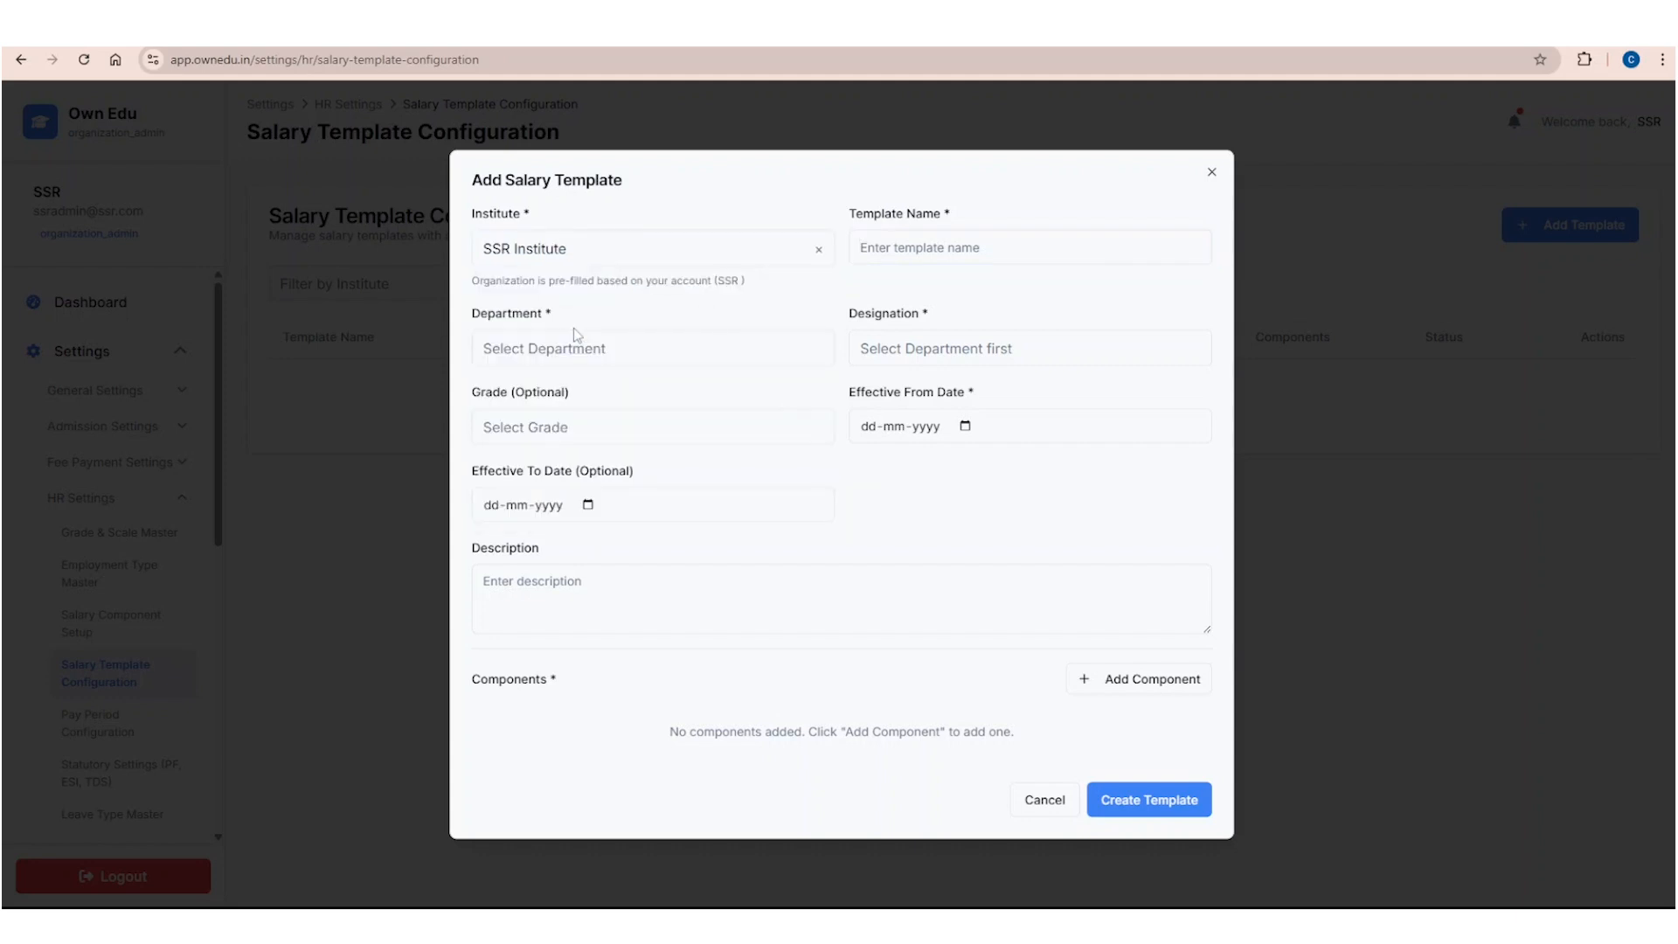
left_click(948, 247)
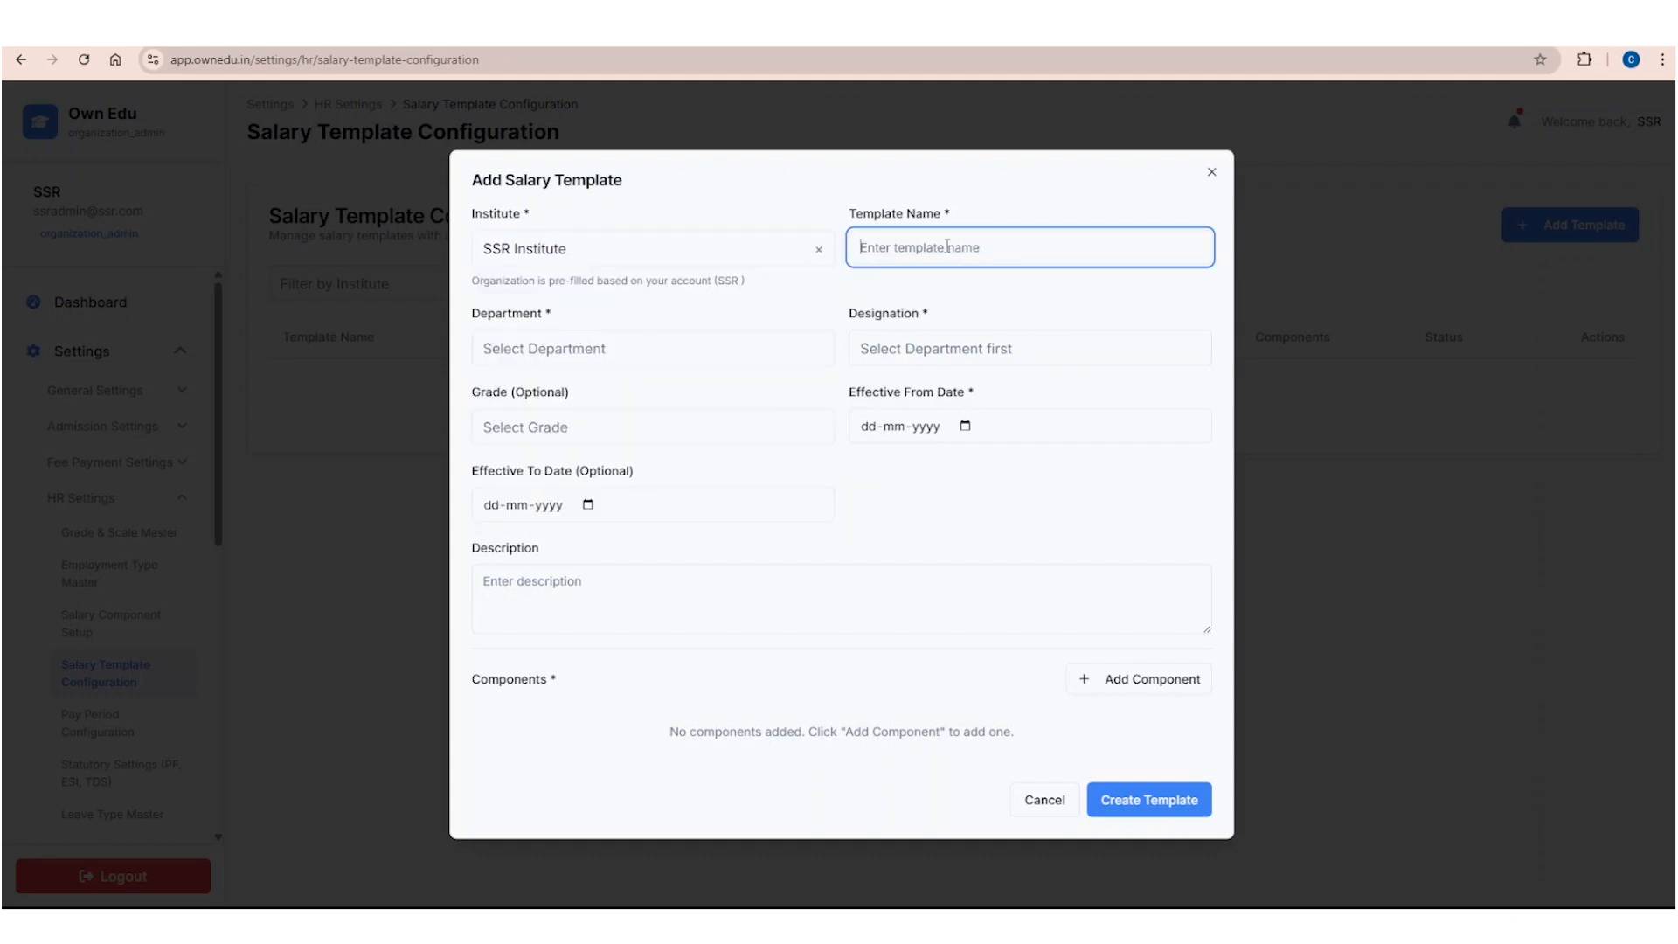
type("Grade A Teacher Template")
left_click(979, 588)
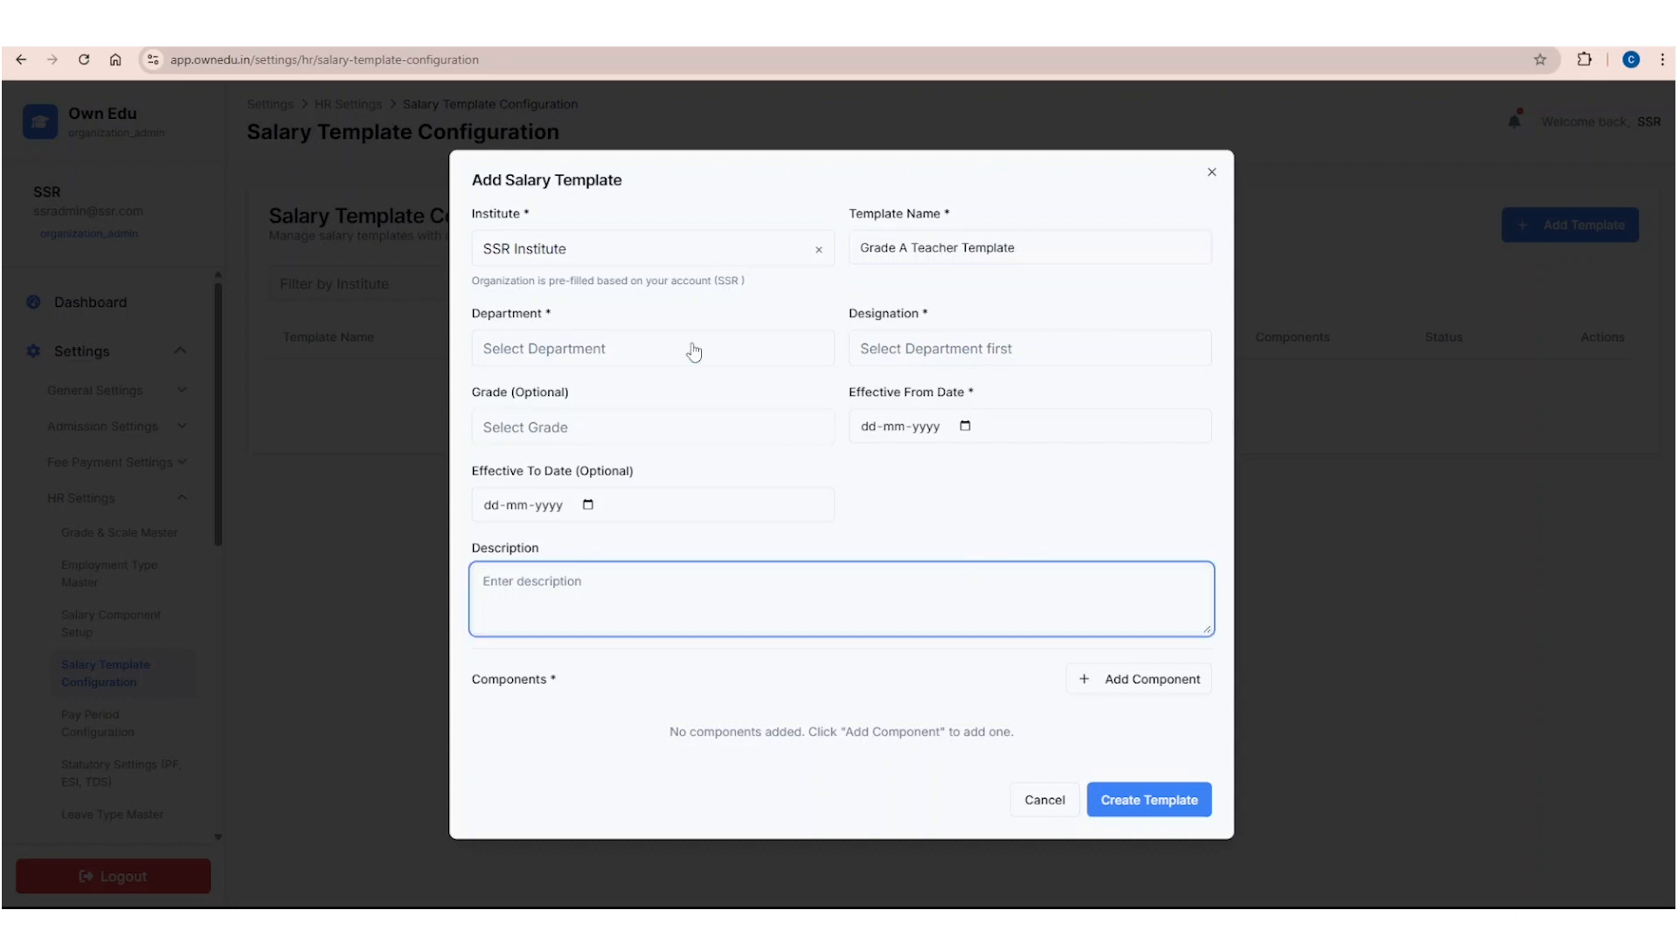
Step: Set the template's department and designation to Primary Teacher and its grade to Grade A Teachers
left_click(630, 350)
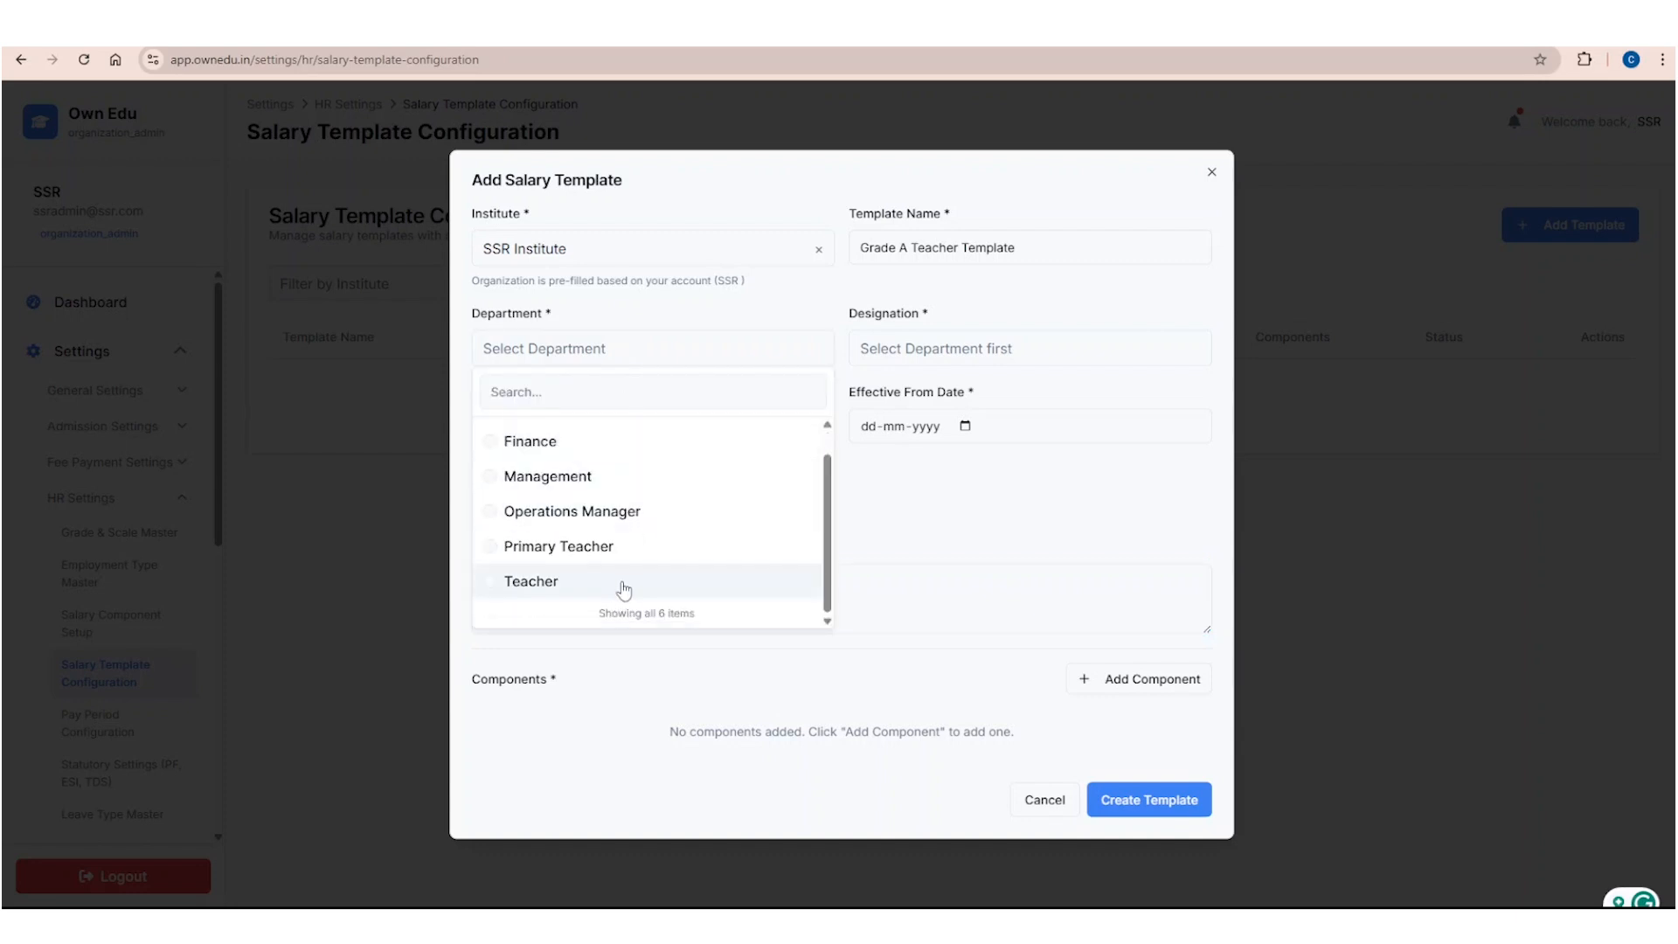
left_click(638, 549)
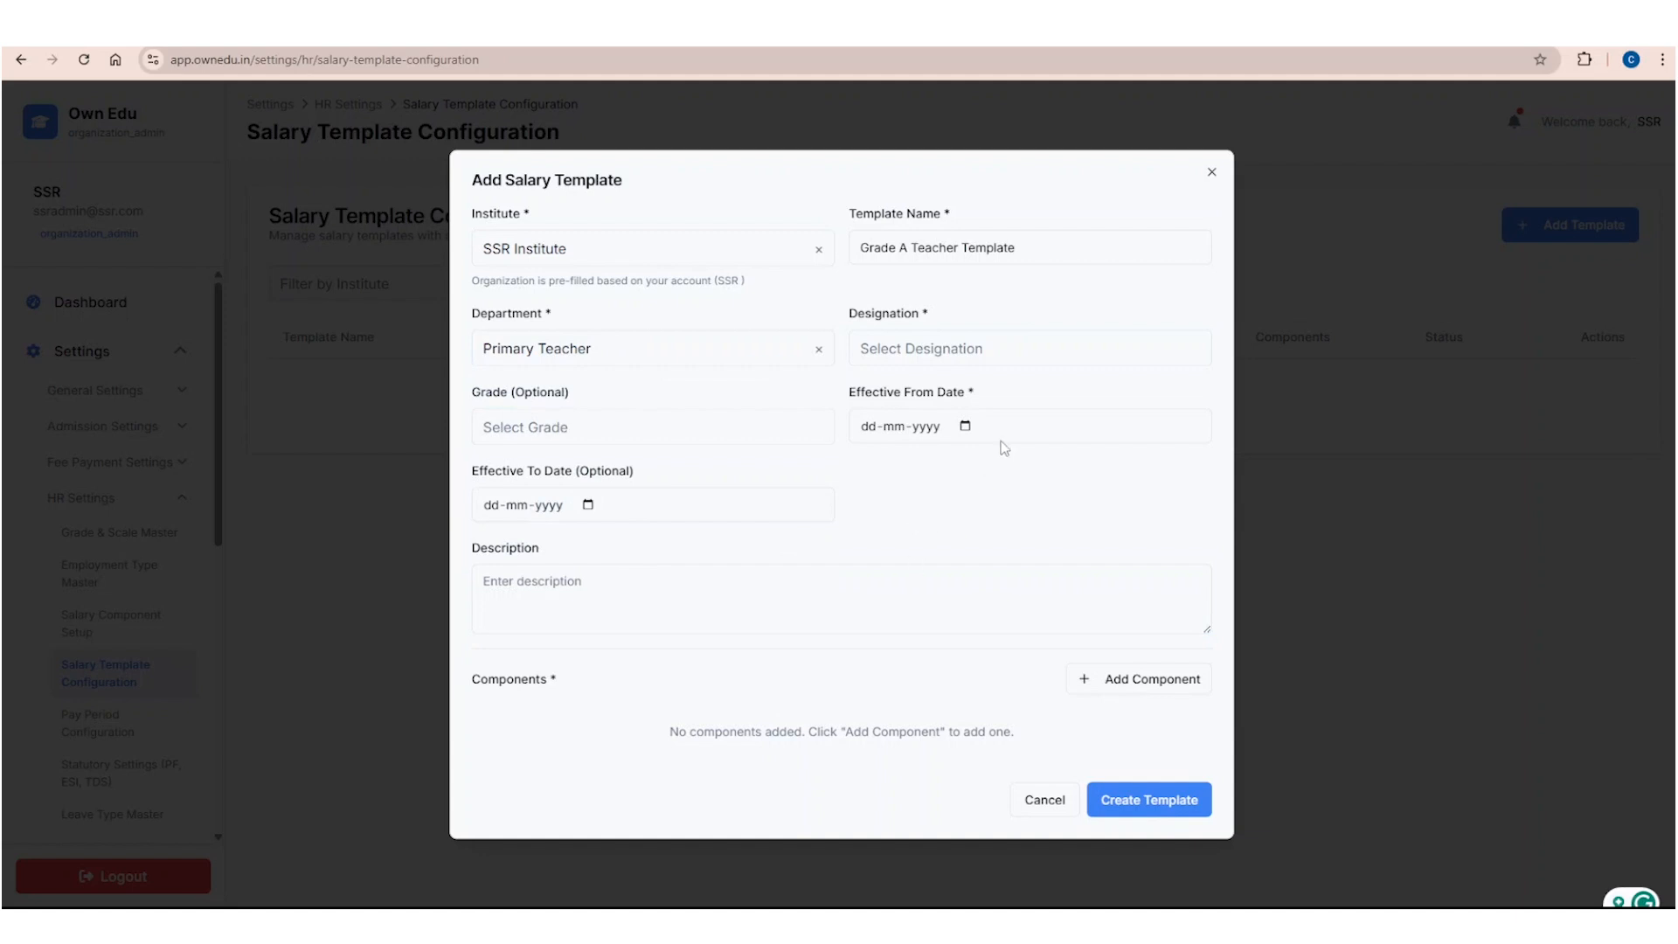
left_click(979, 349)
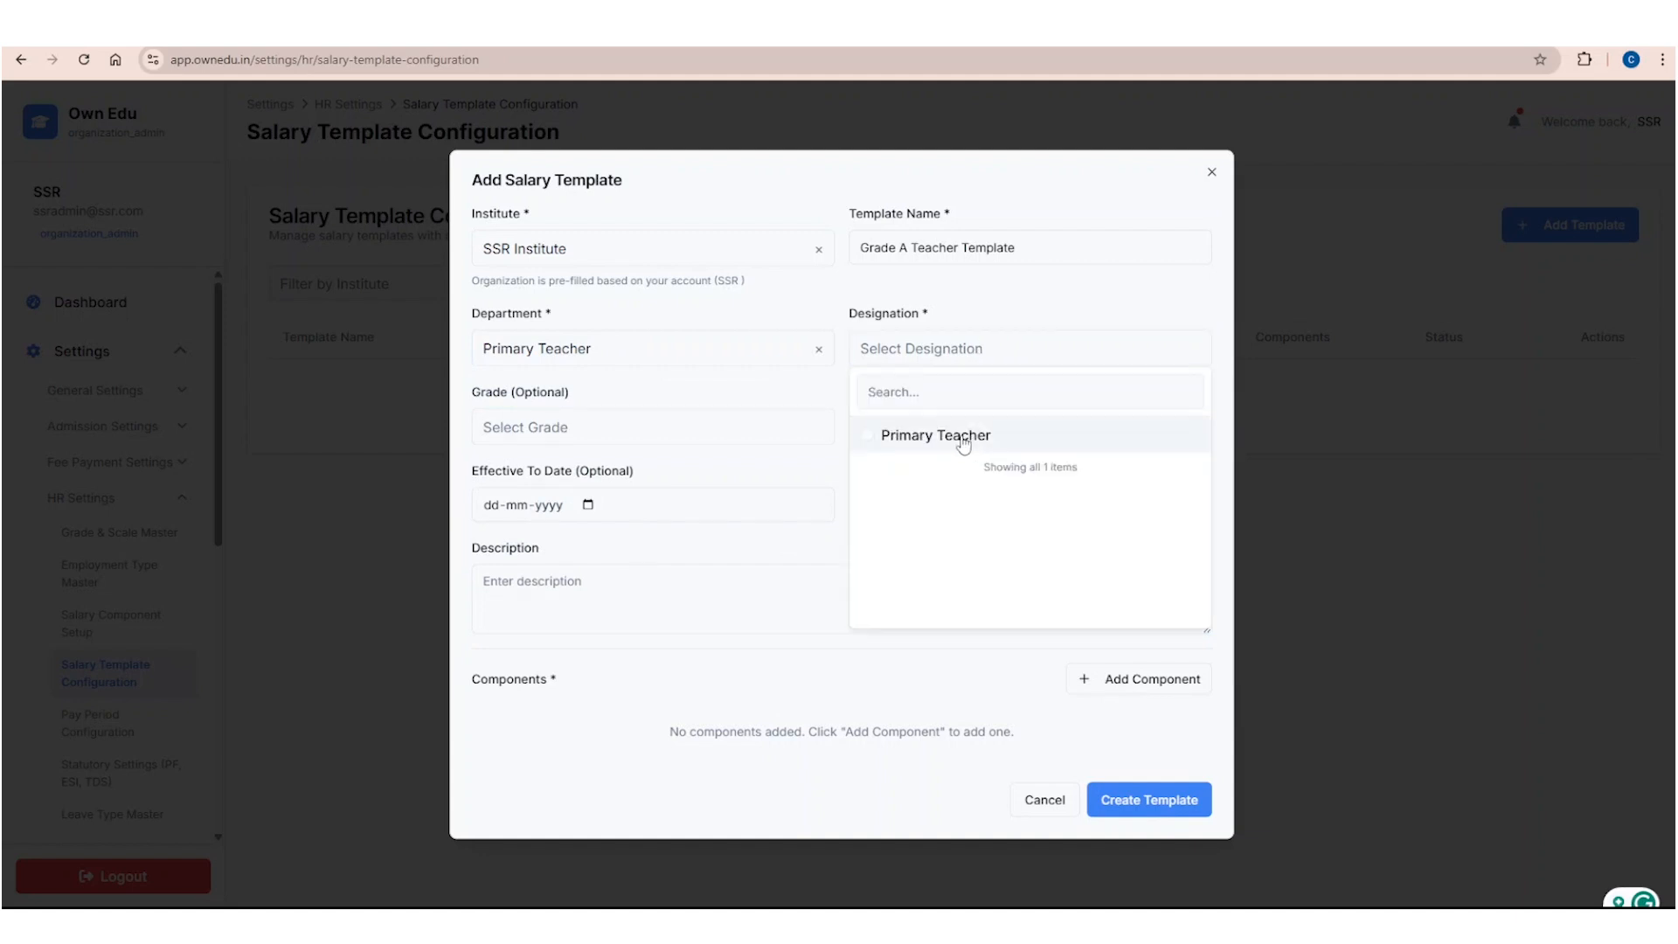
left_click(958, 439)
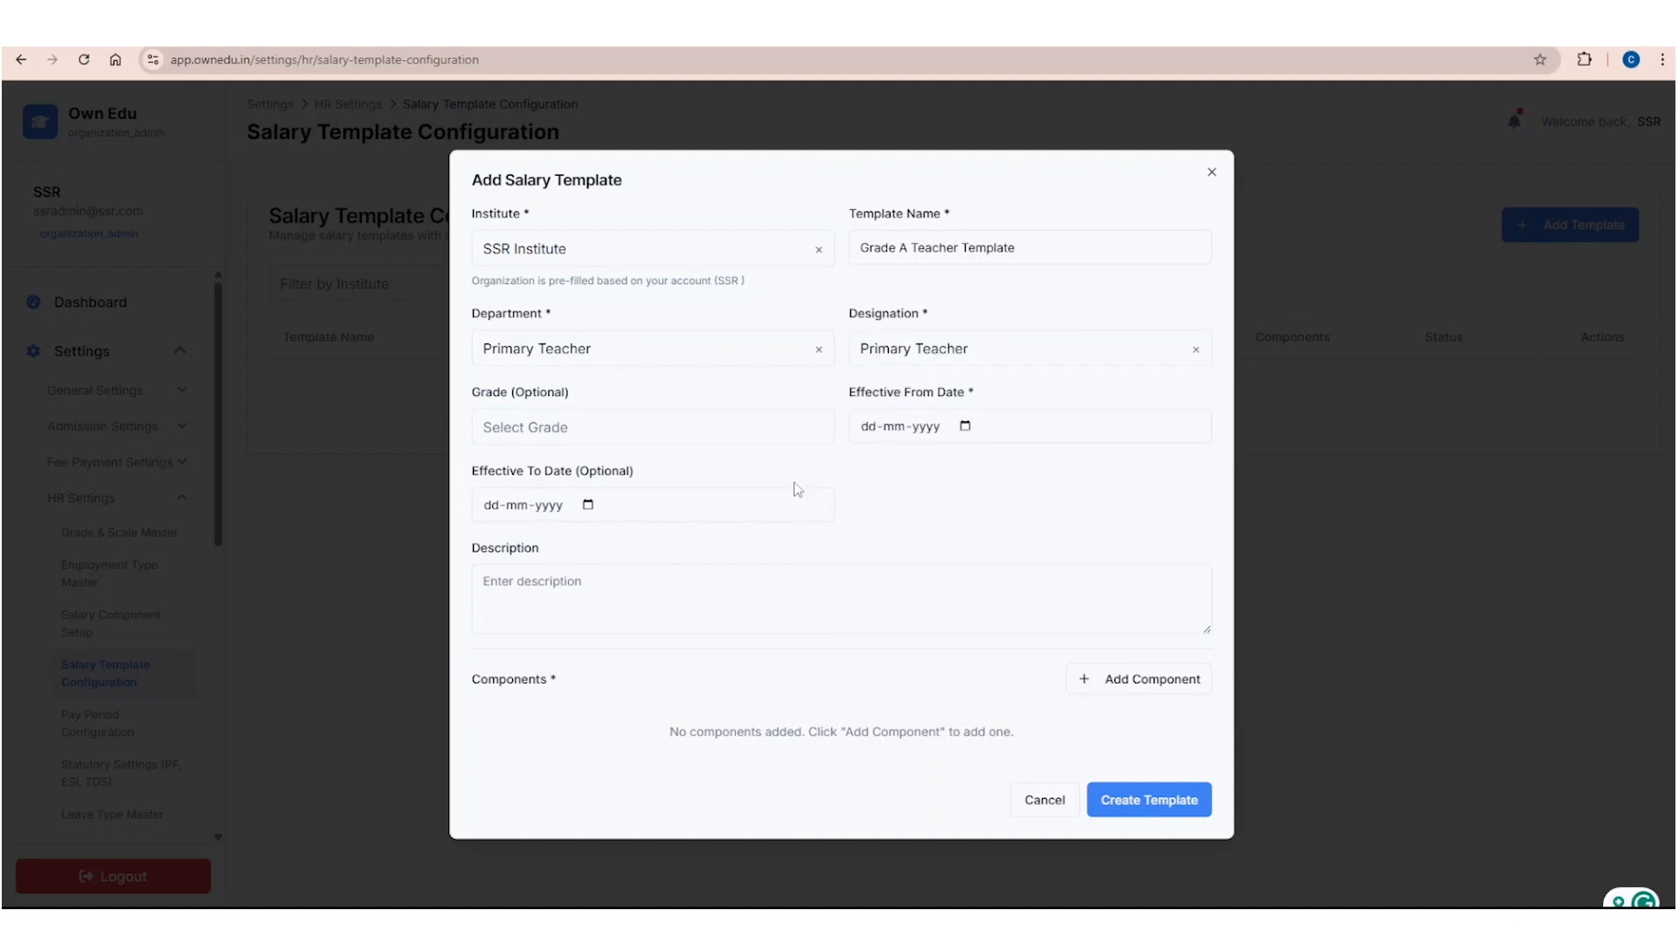
left_click(760, 429)
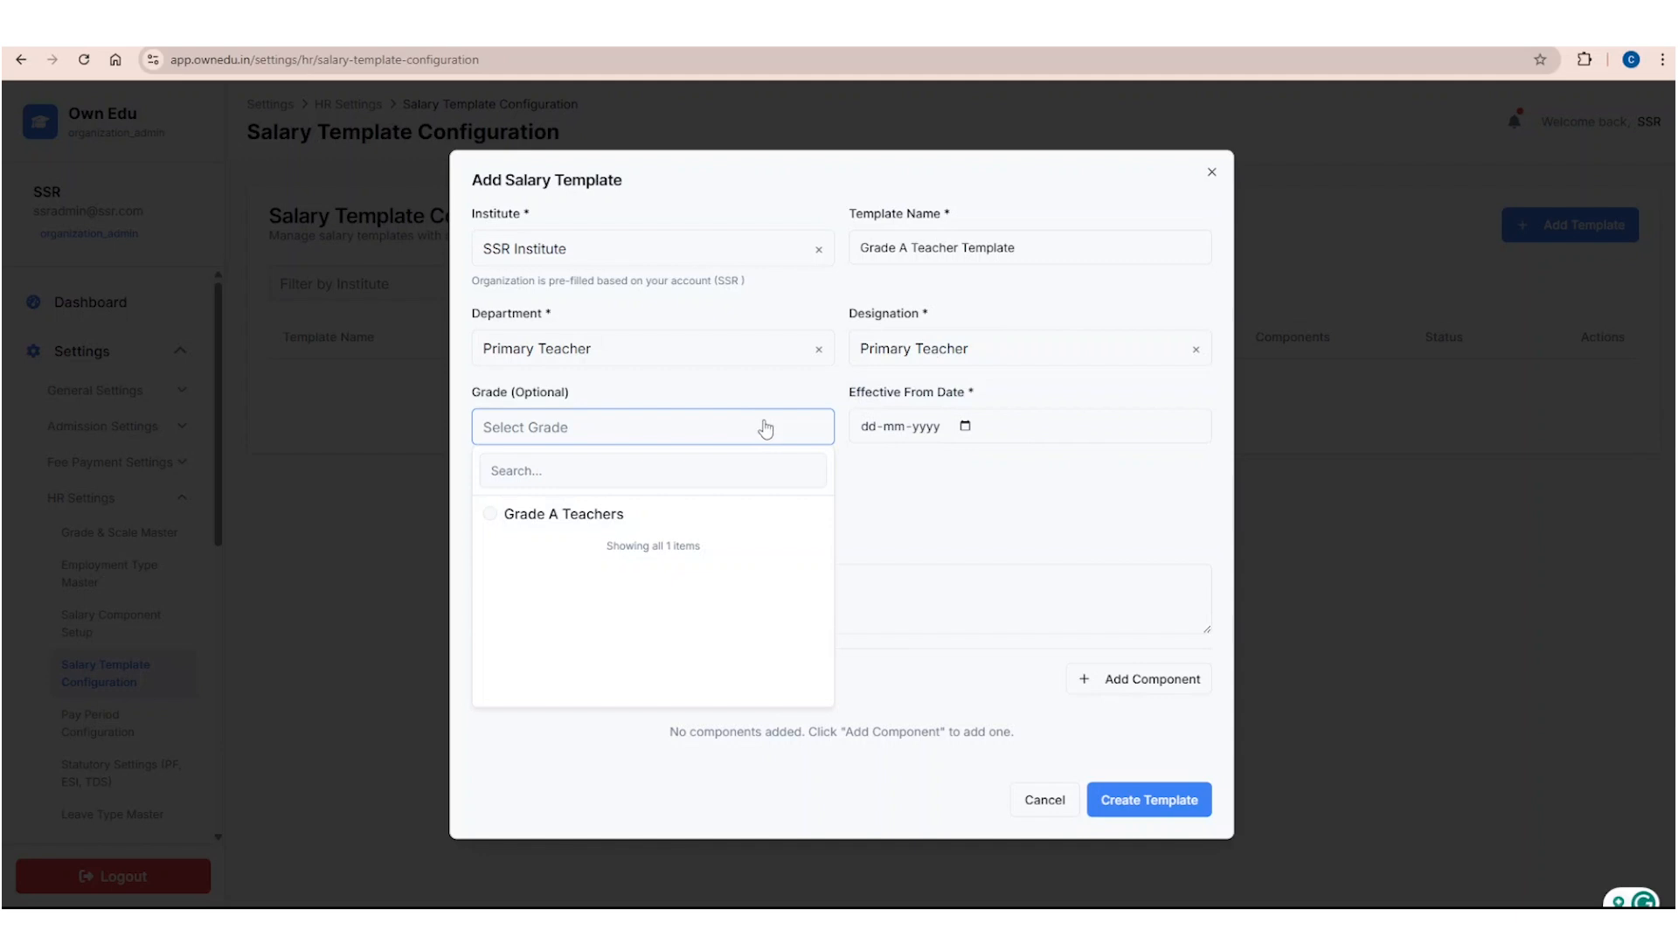
left_click(712, 524)
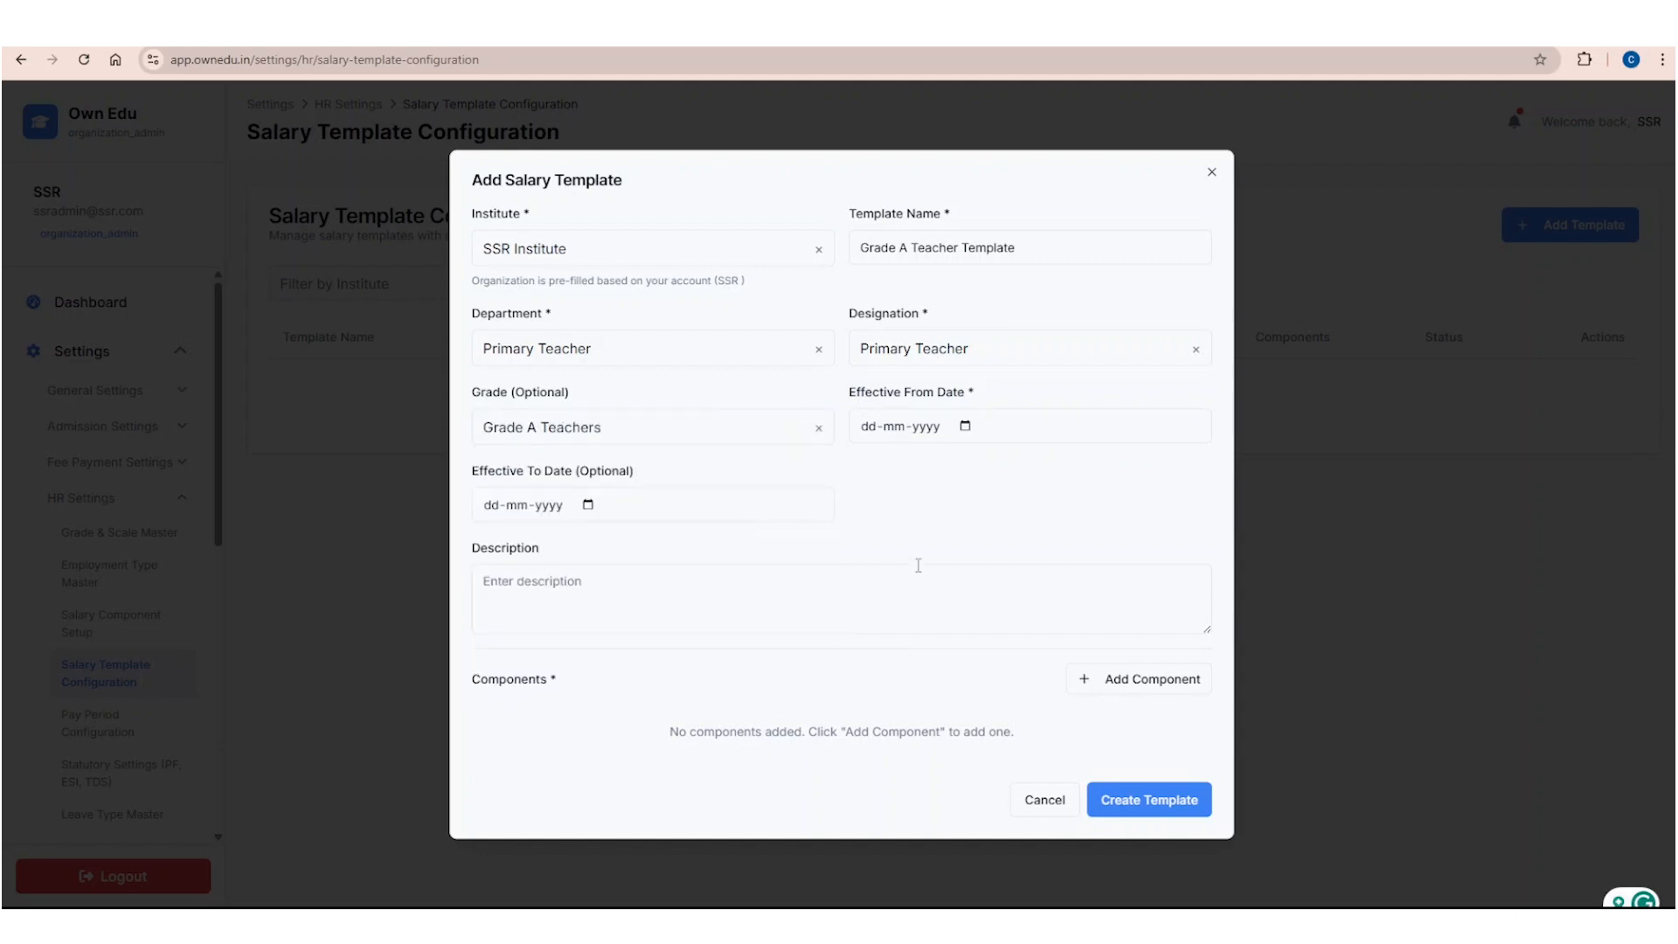
Step: Set the template's effective period from 01-01-2025 to 31-12-2027
left_click(965, 427)
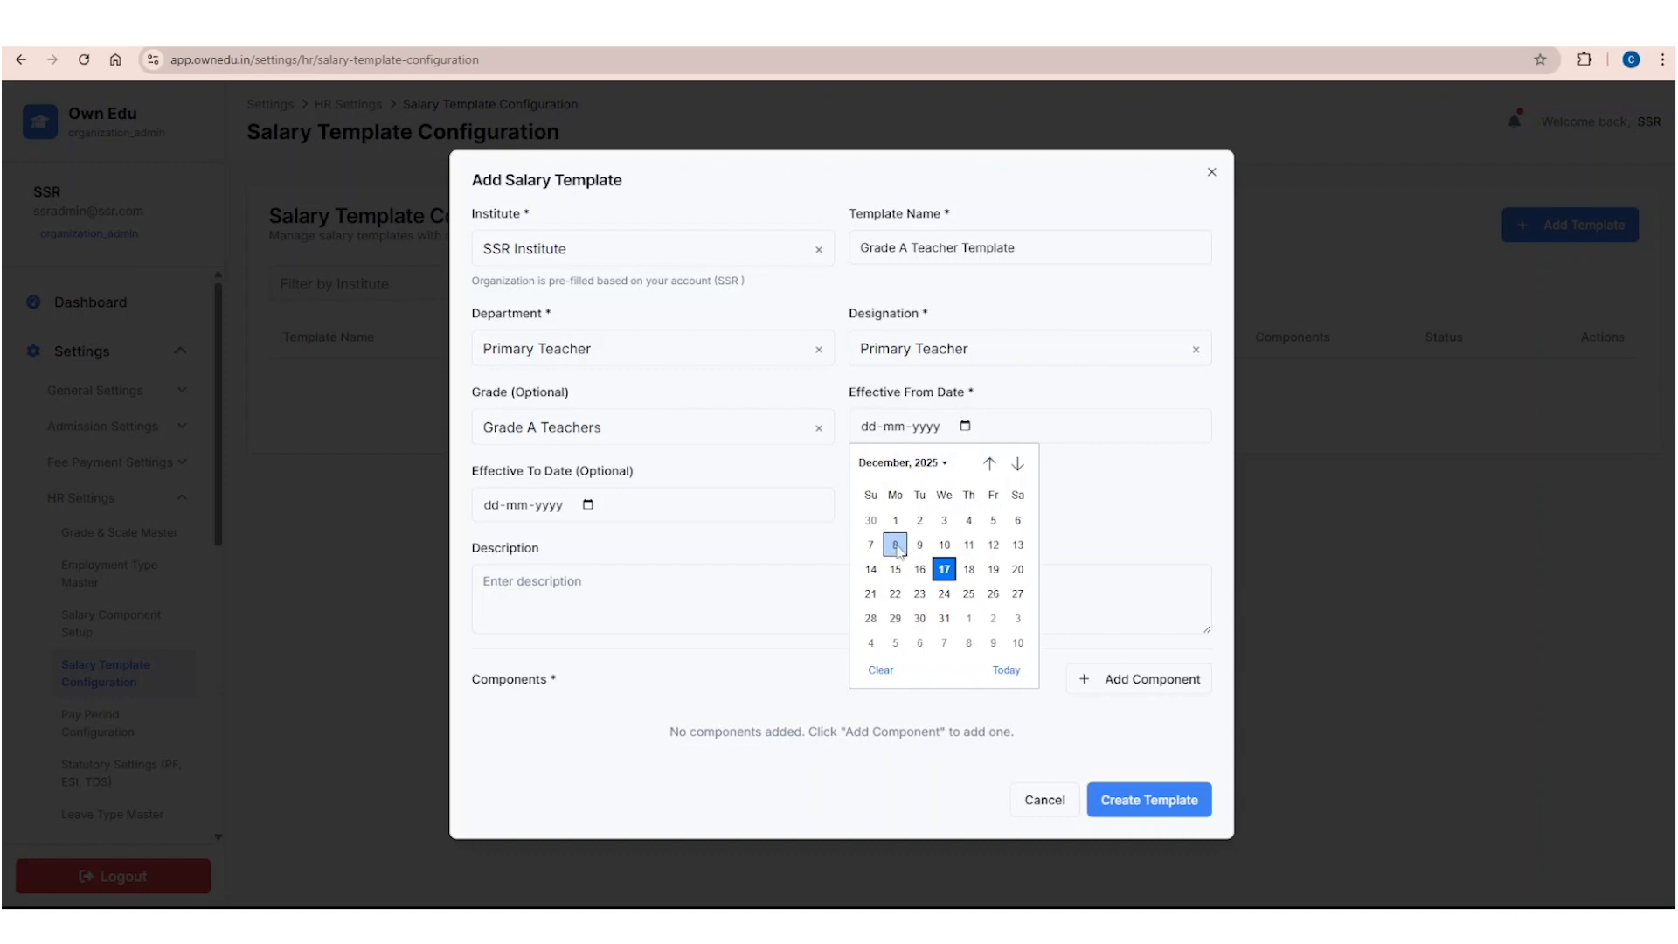
left_click(948, 465)
left_click(874, 525)
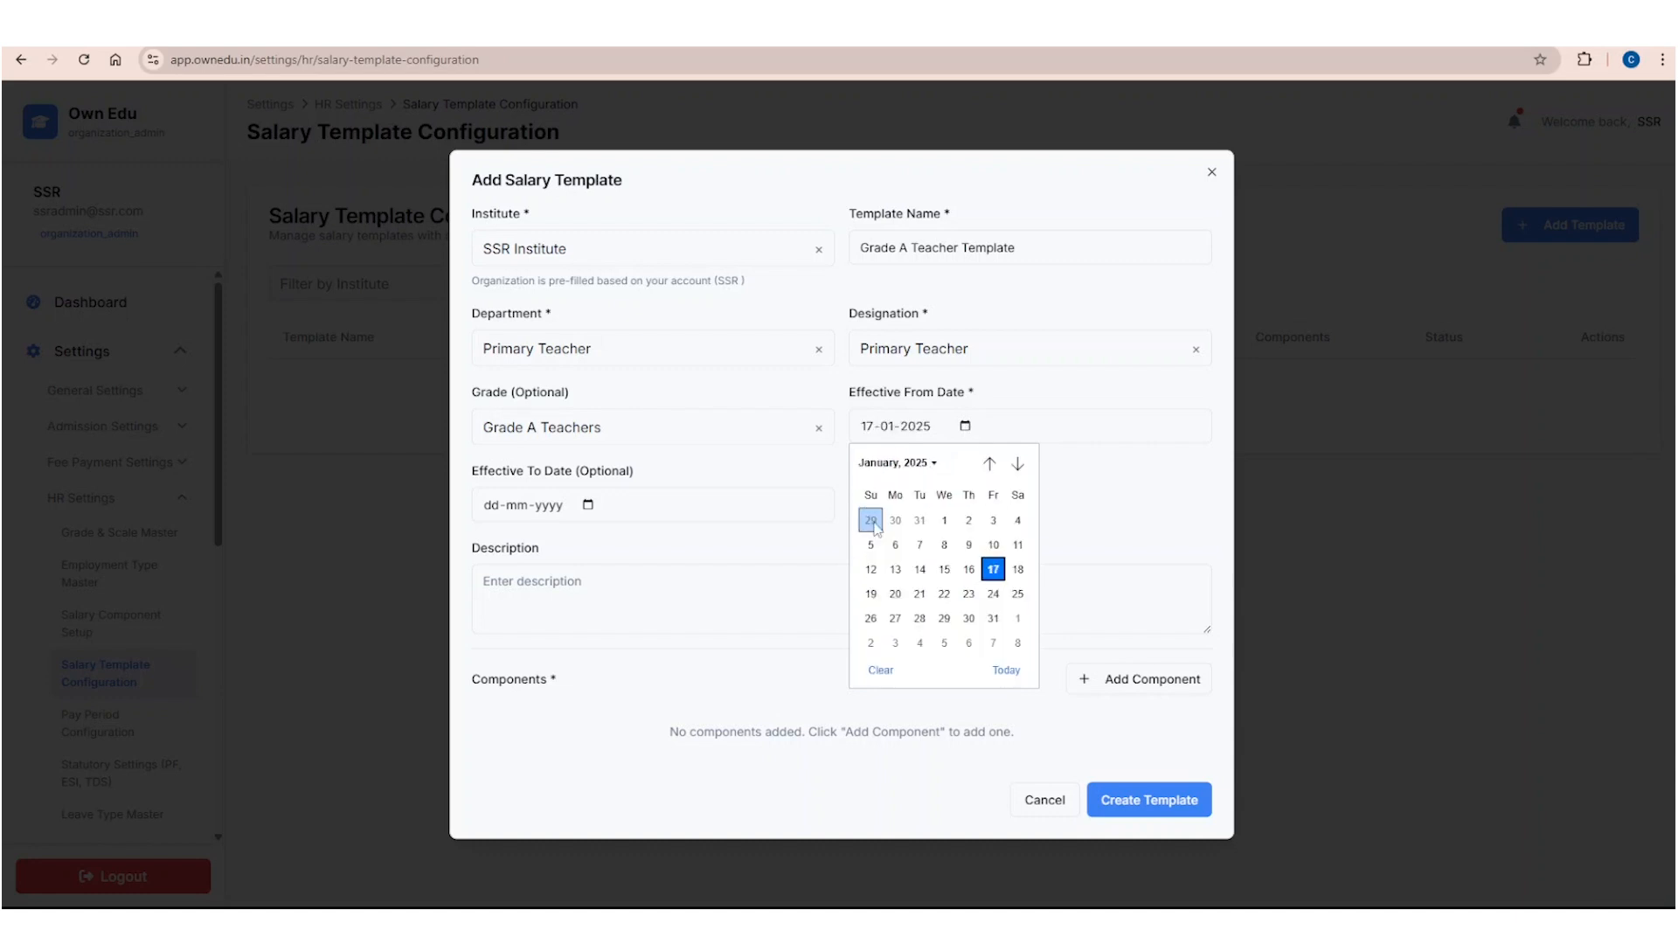
left_click(944, 521)
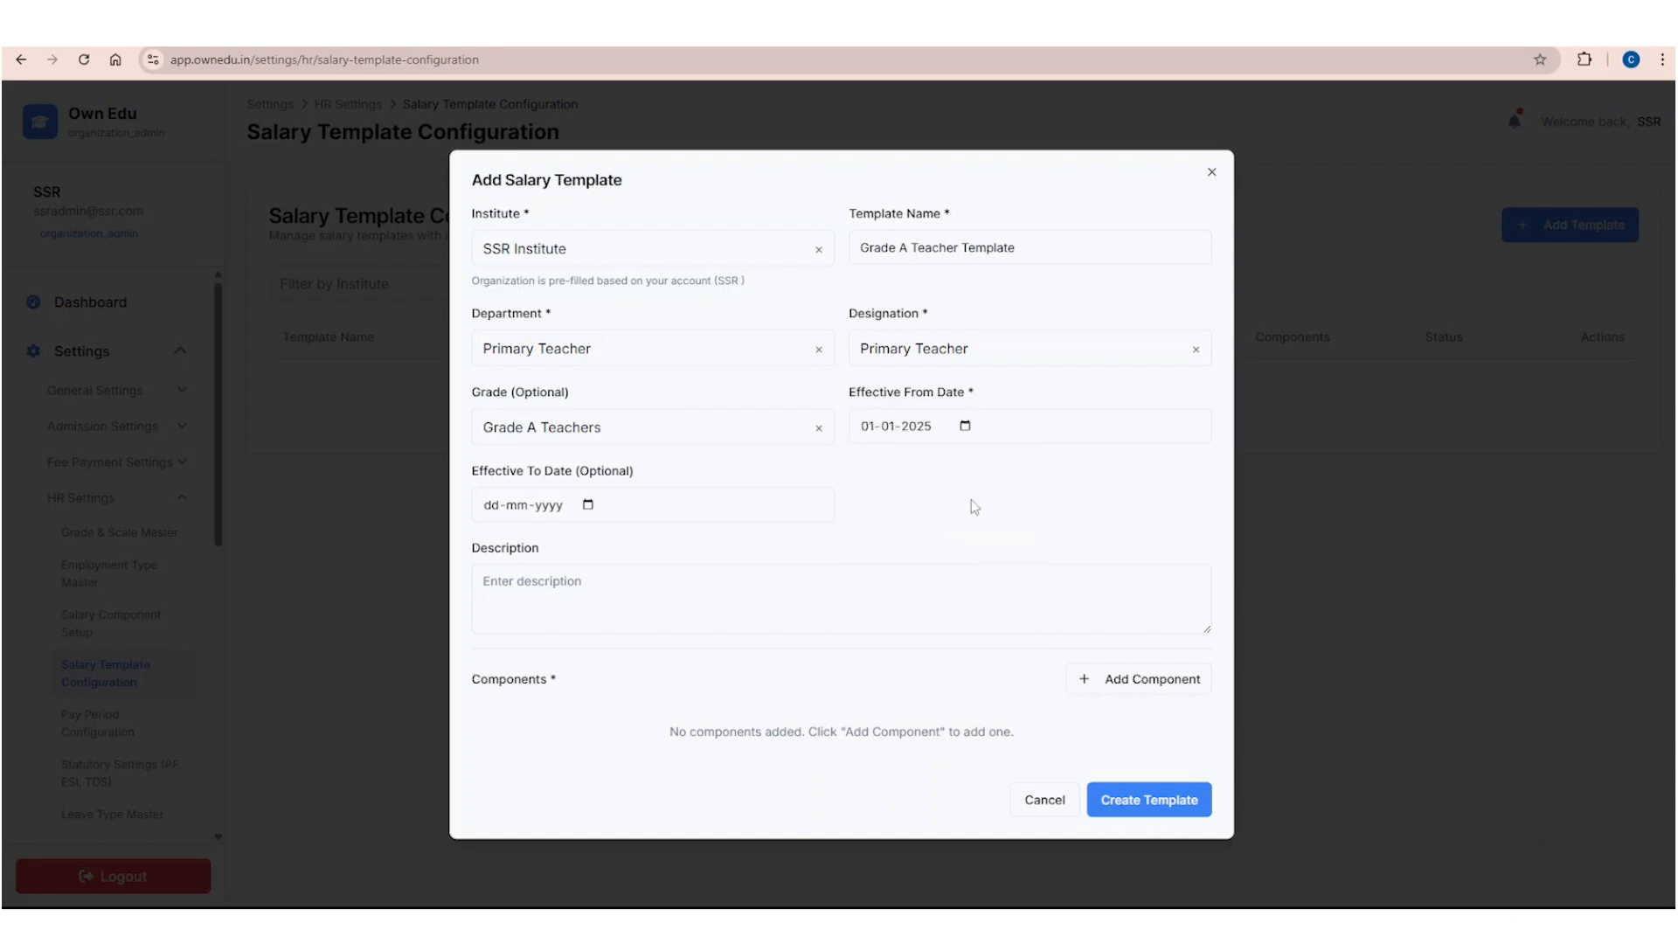
left_click(588, 506)
left_click(566, 543)
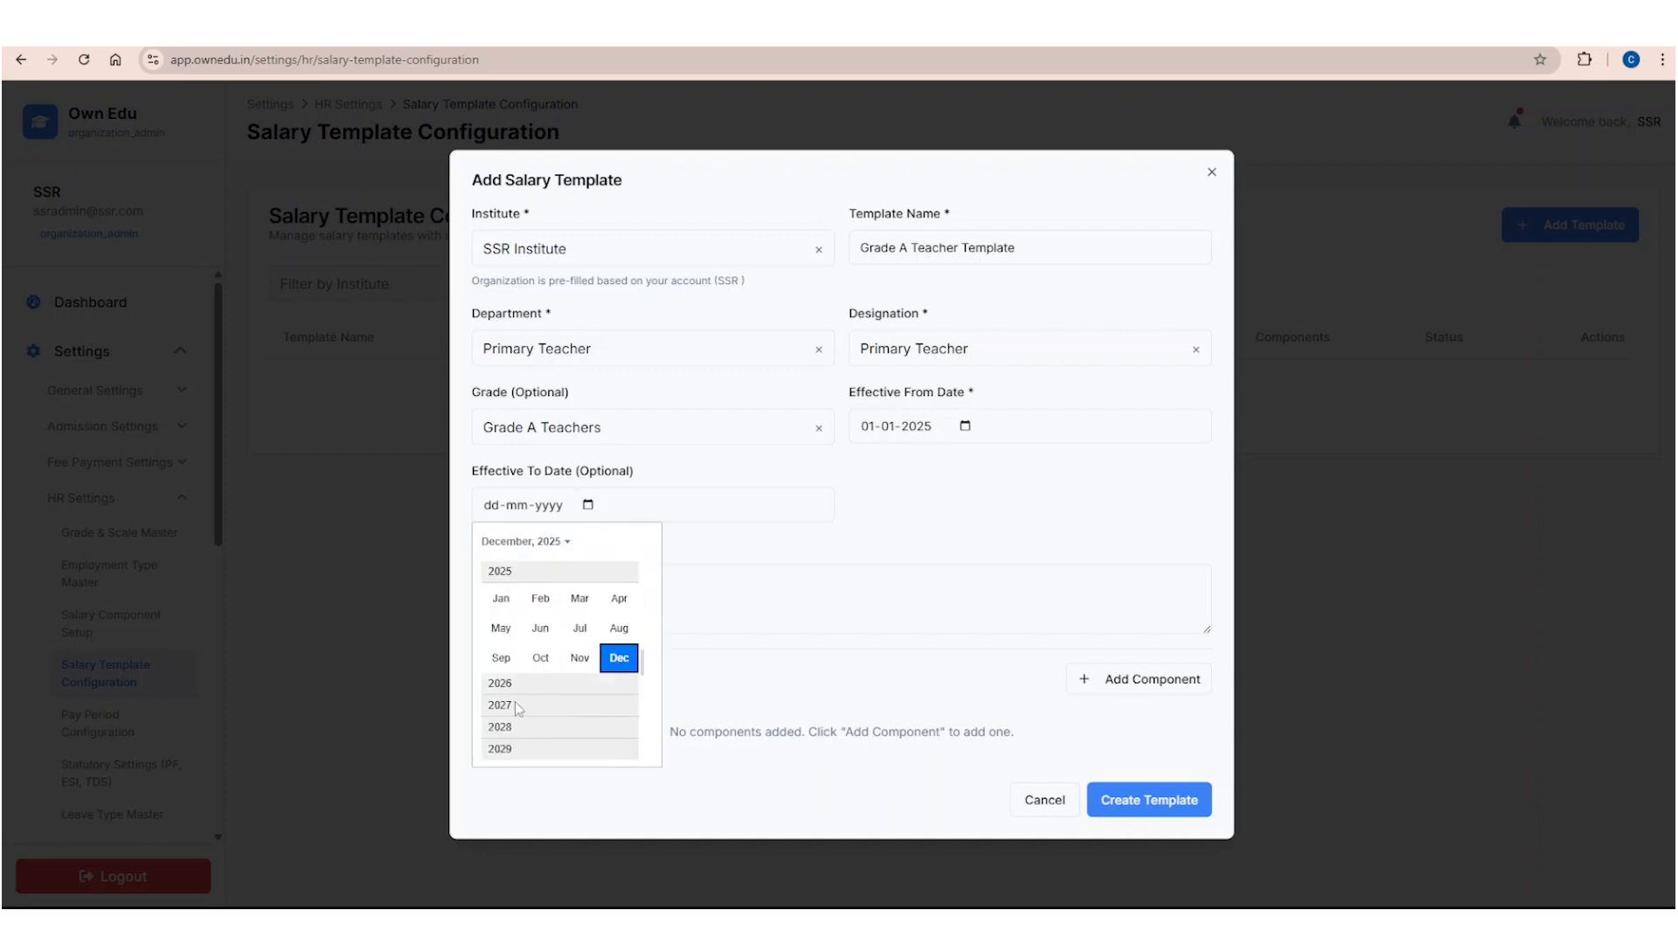
left_click(511, 705)
left_click(618, 660)
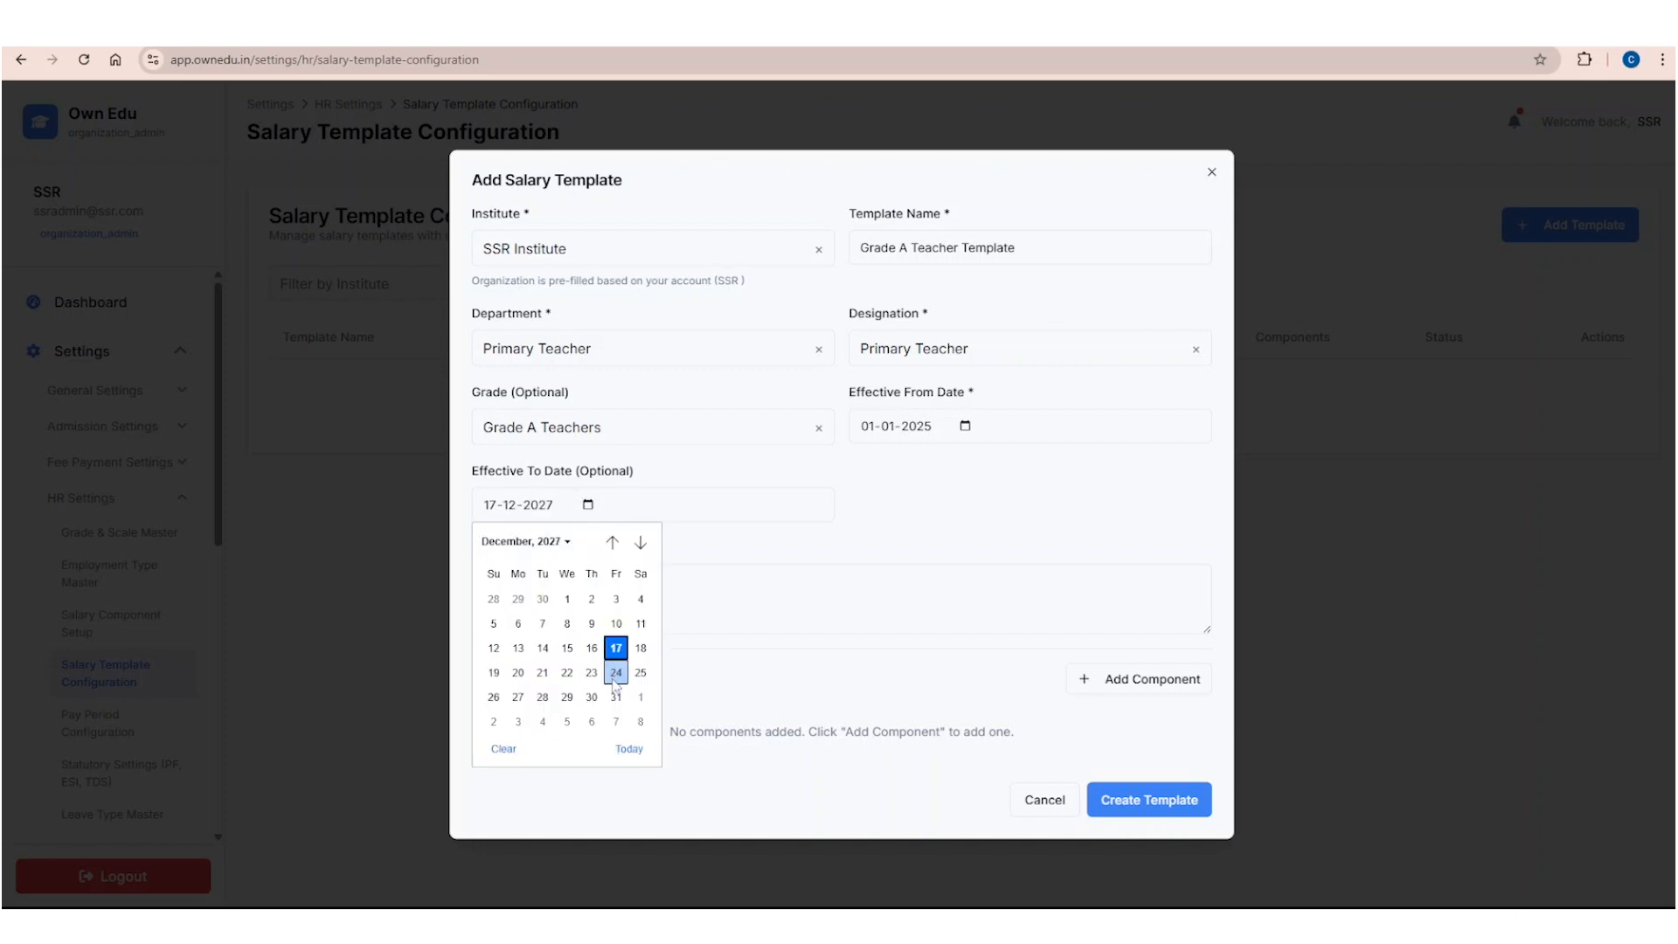
left_click(616, 697)
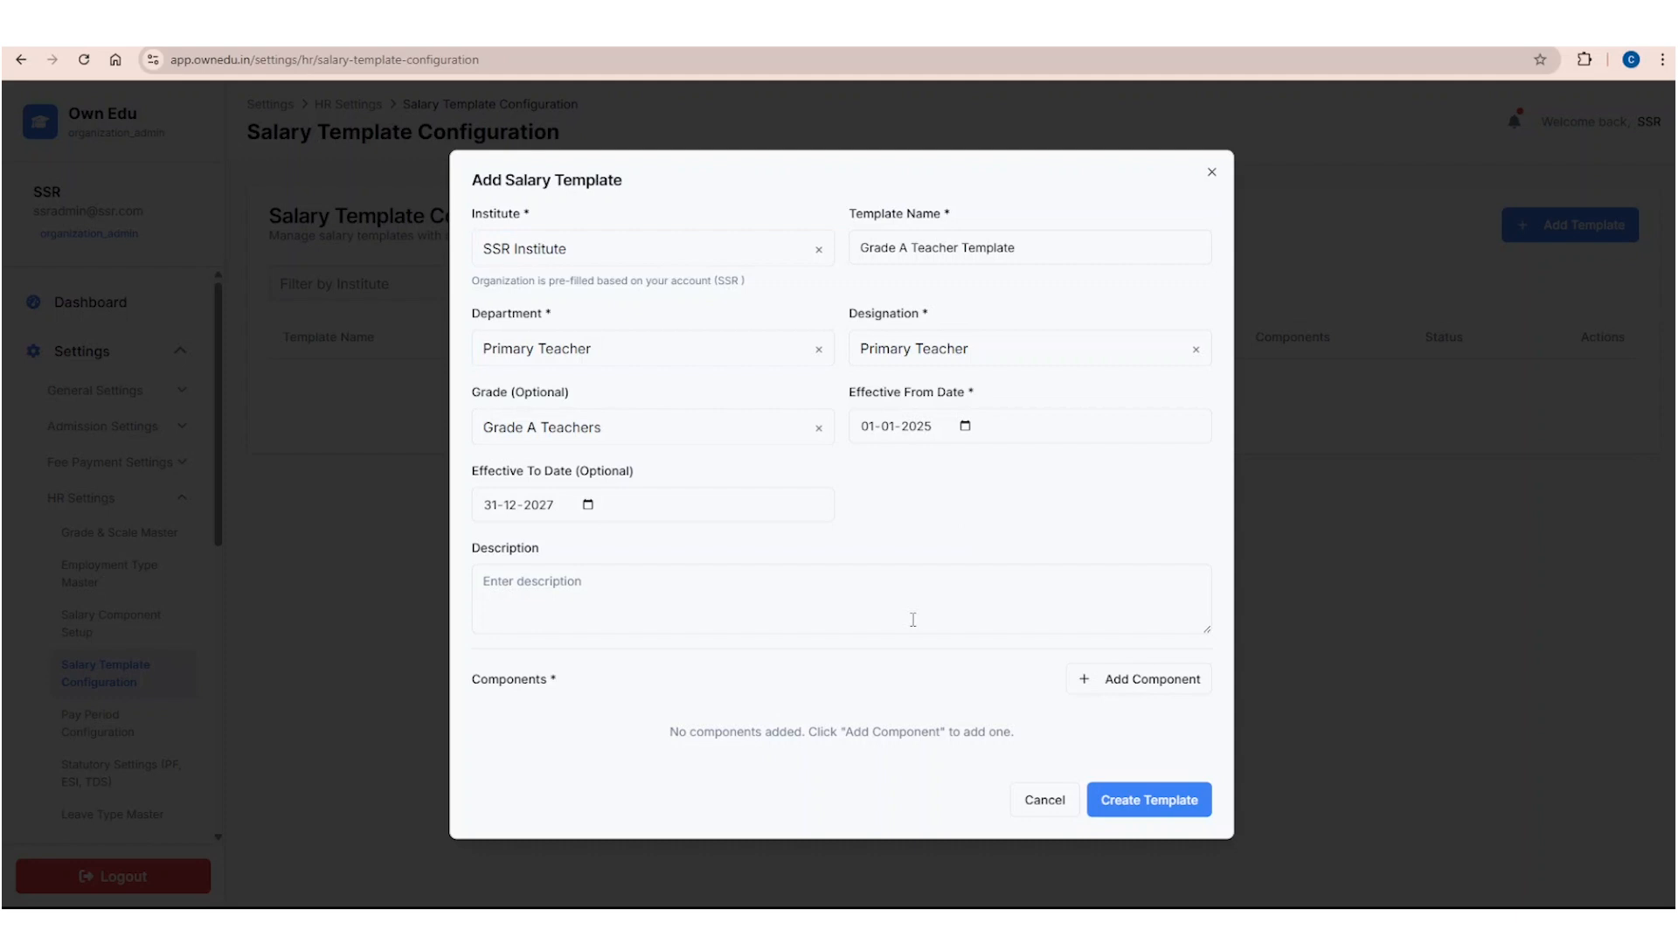
Step: Add the Basic component to the salary template
left_click(1082, 680)
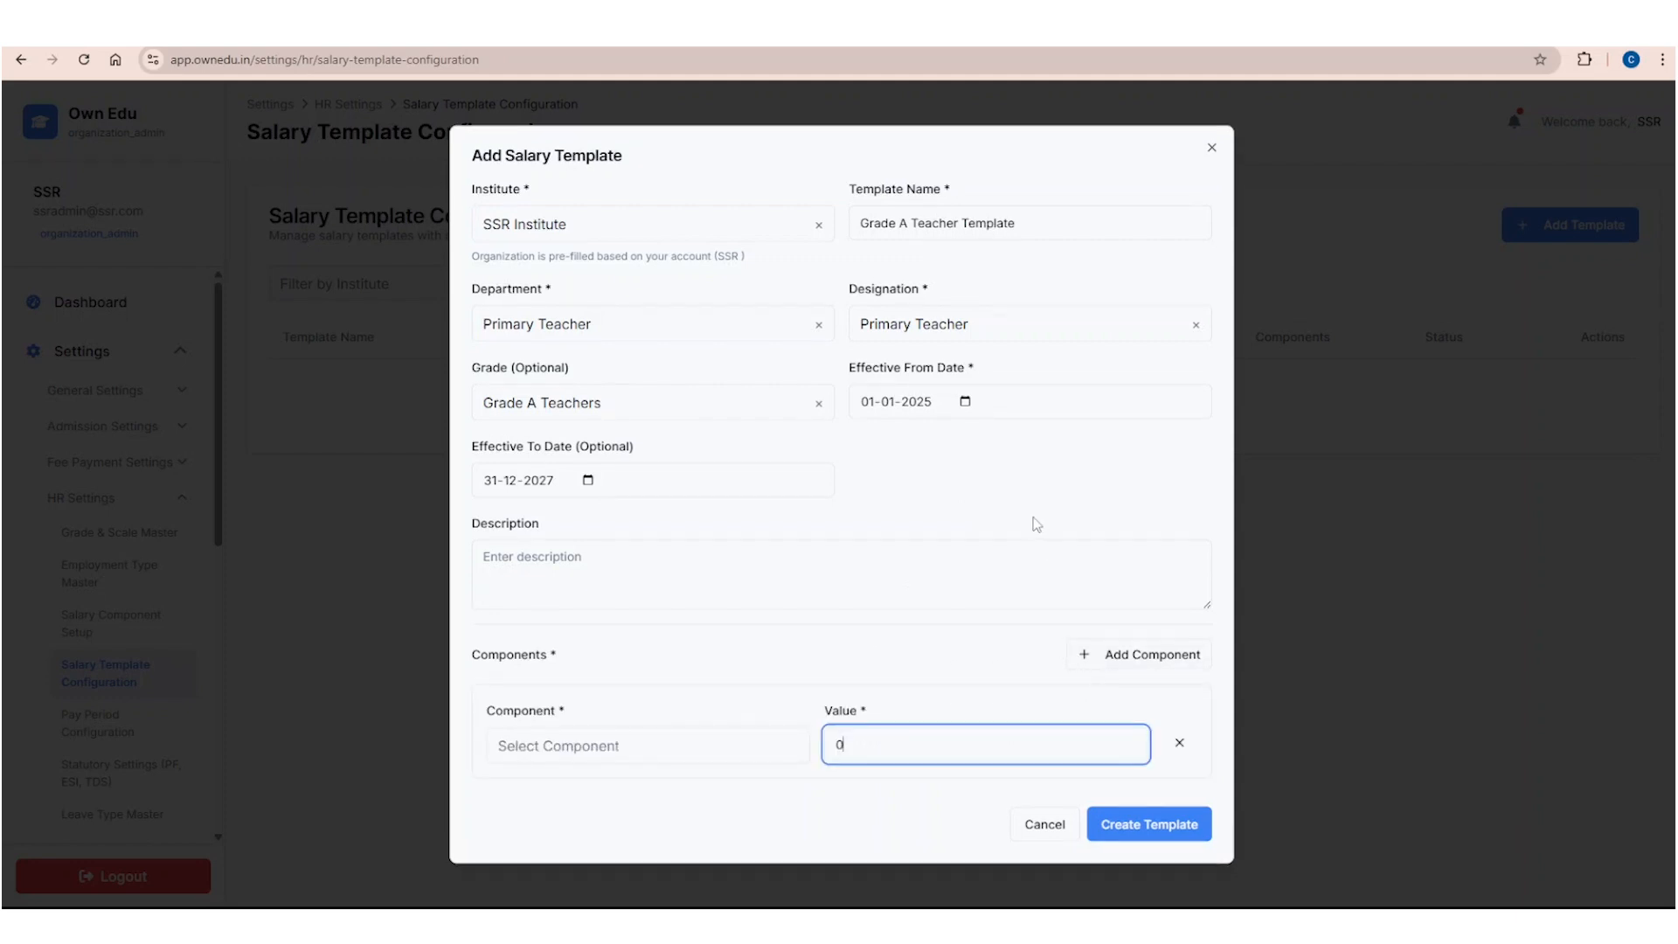
left_click(693, 745)
left_click(692, 746)
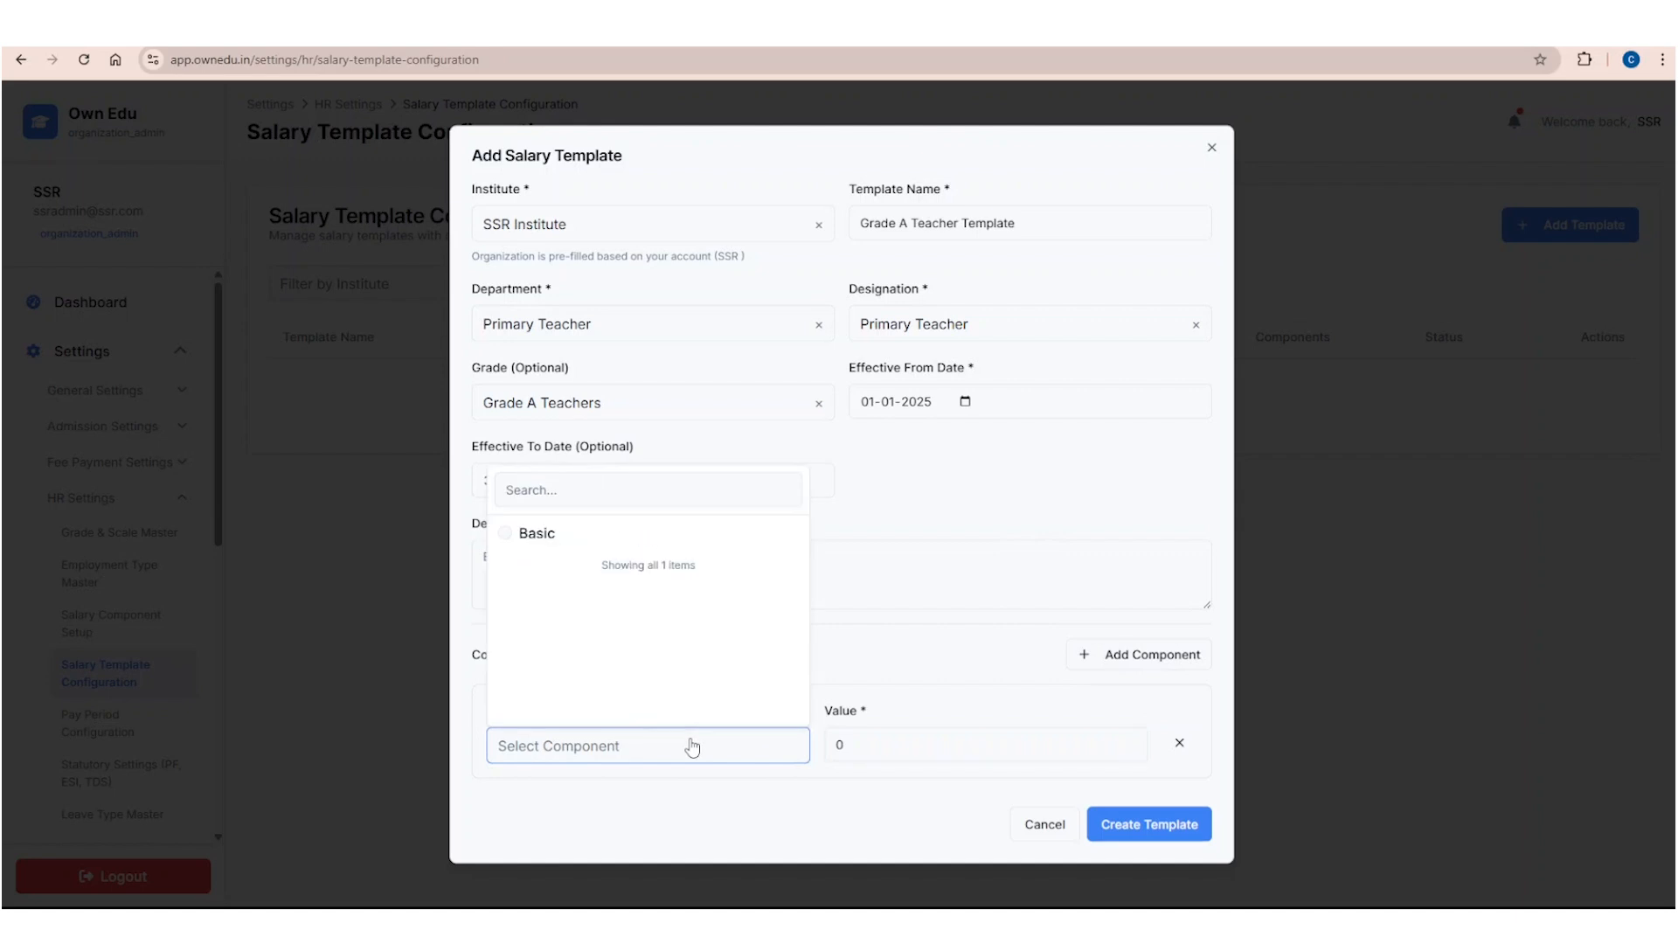
left_click(564, 533)
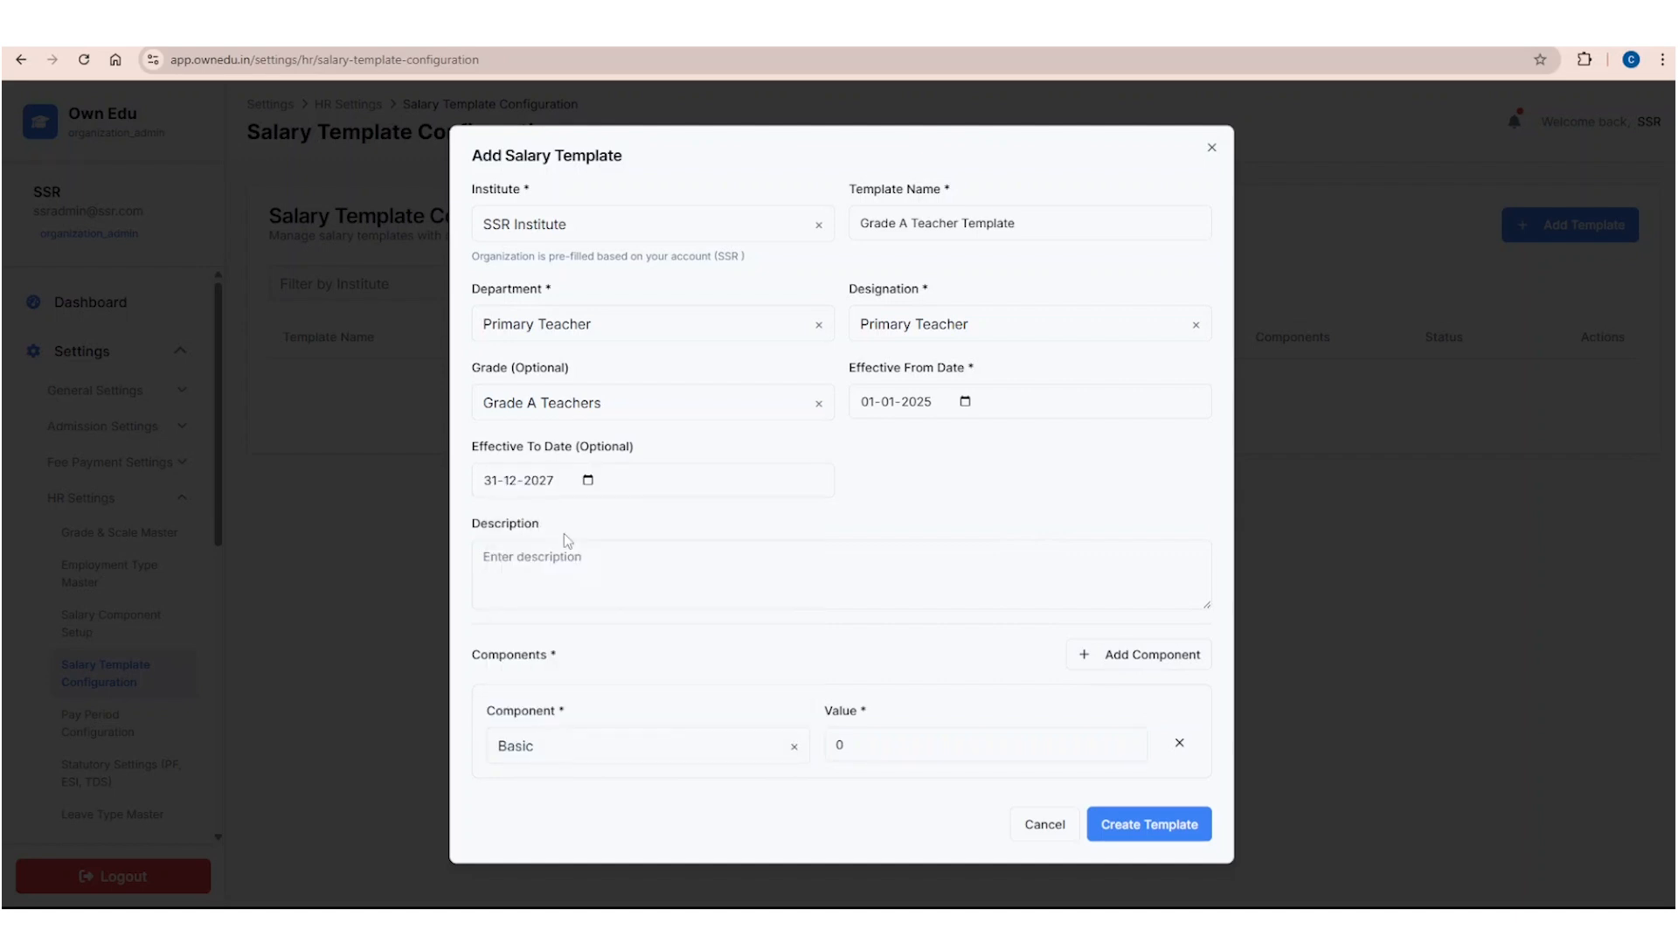
left_click(836, 753)
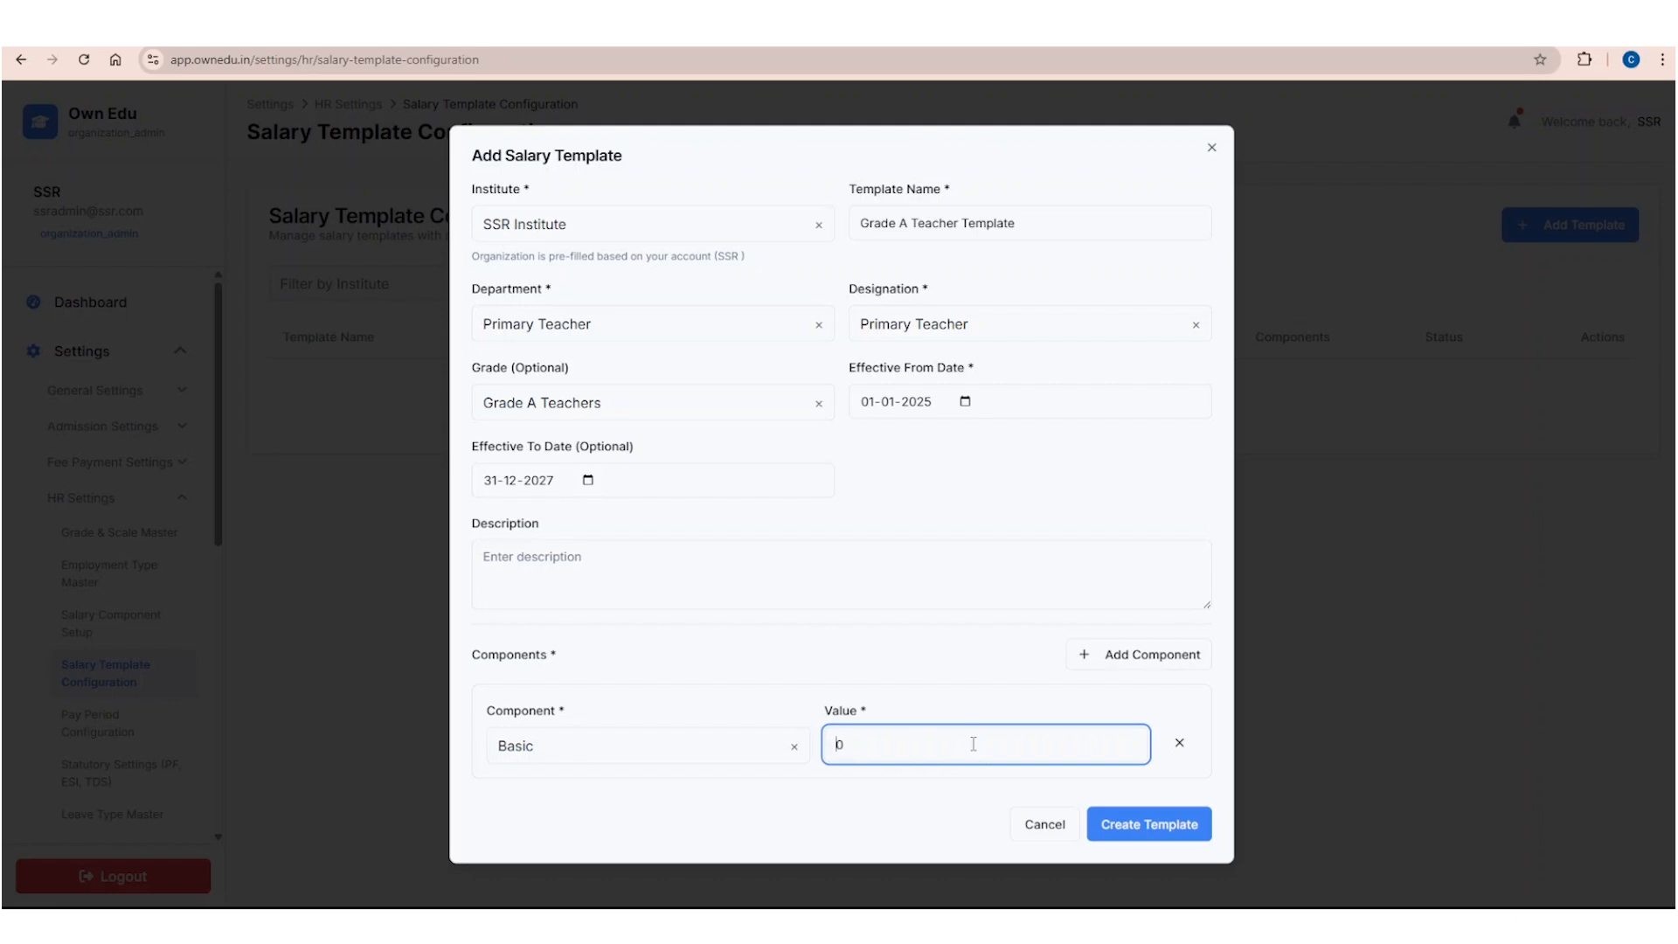
type("500")
key("BackSpace")
key("BackSpace")
key("BackSpace")
Step: Create the salary template and dismiss the notification
left_click(1169, 837)
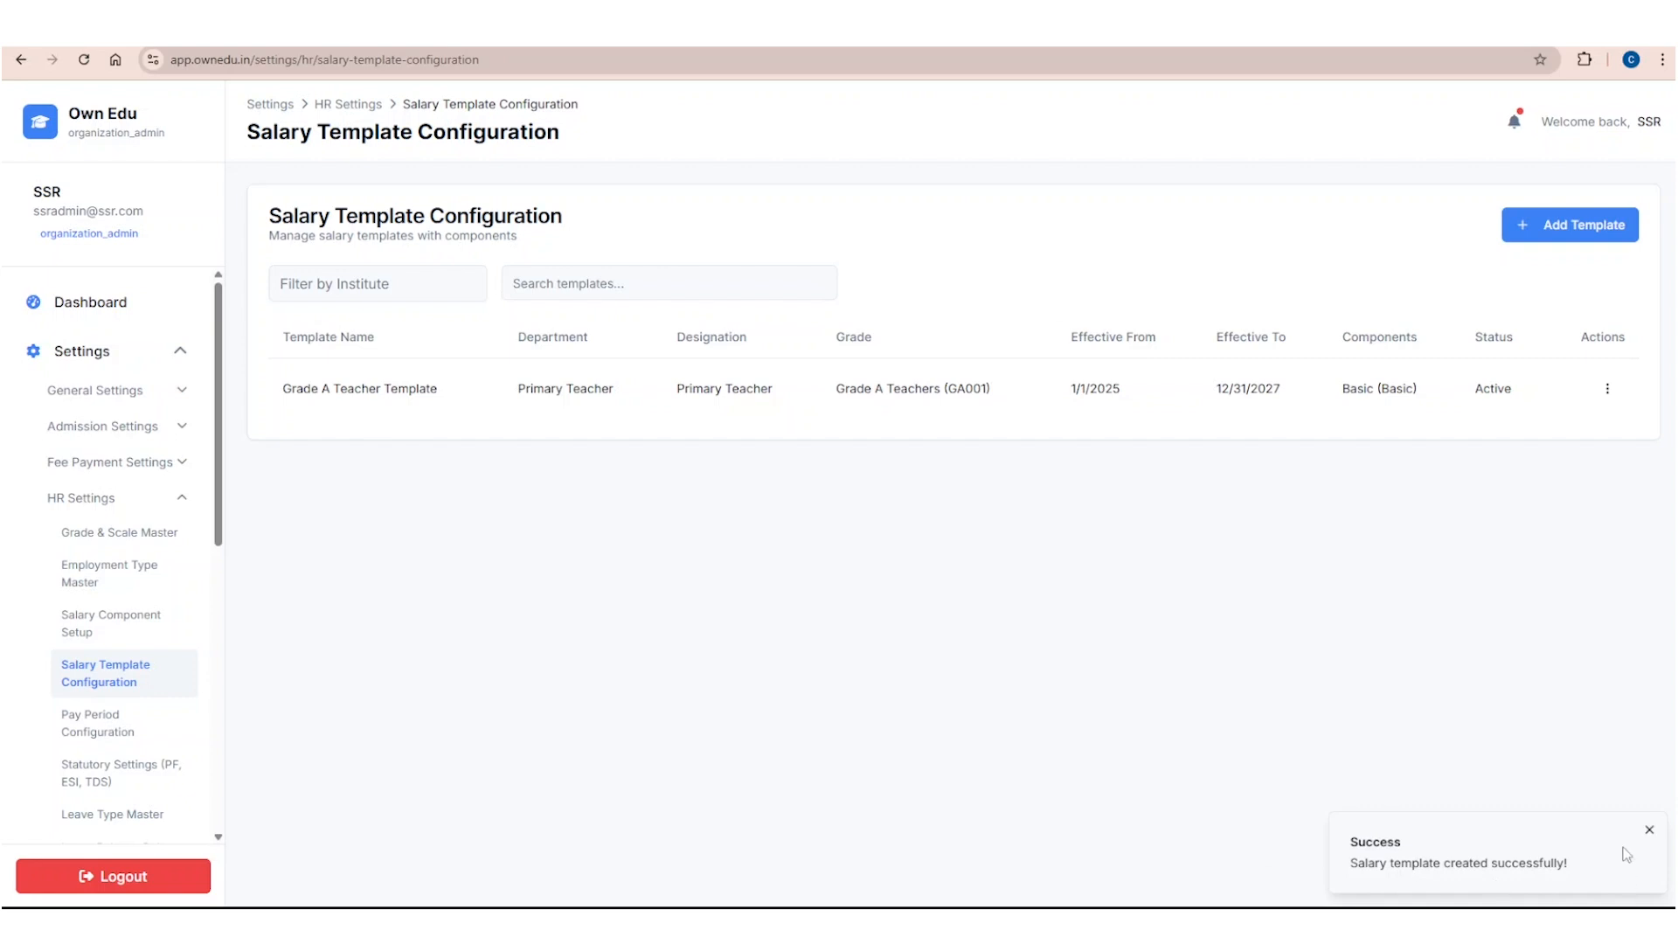
left_click(1651, 829)
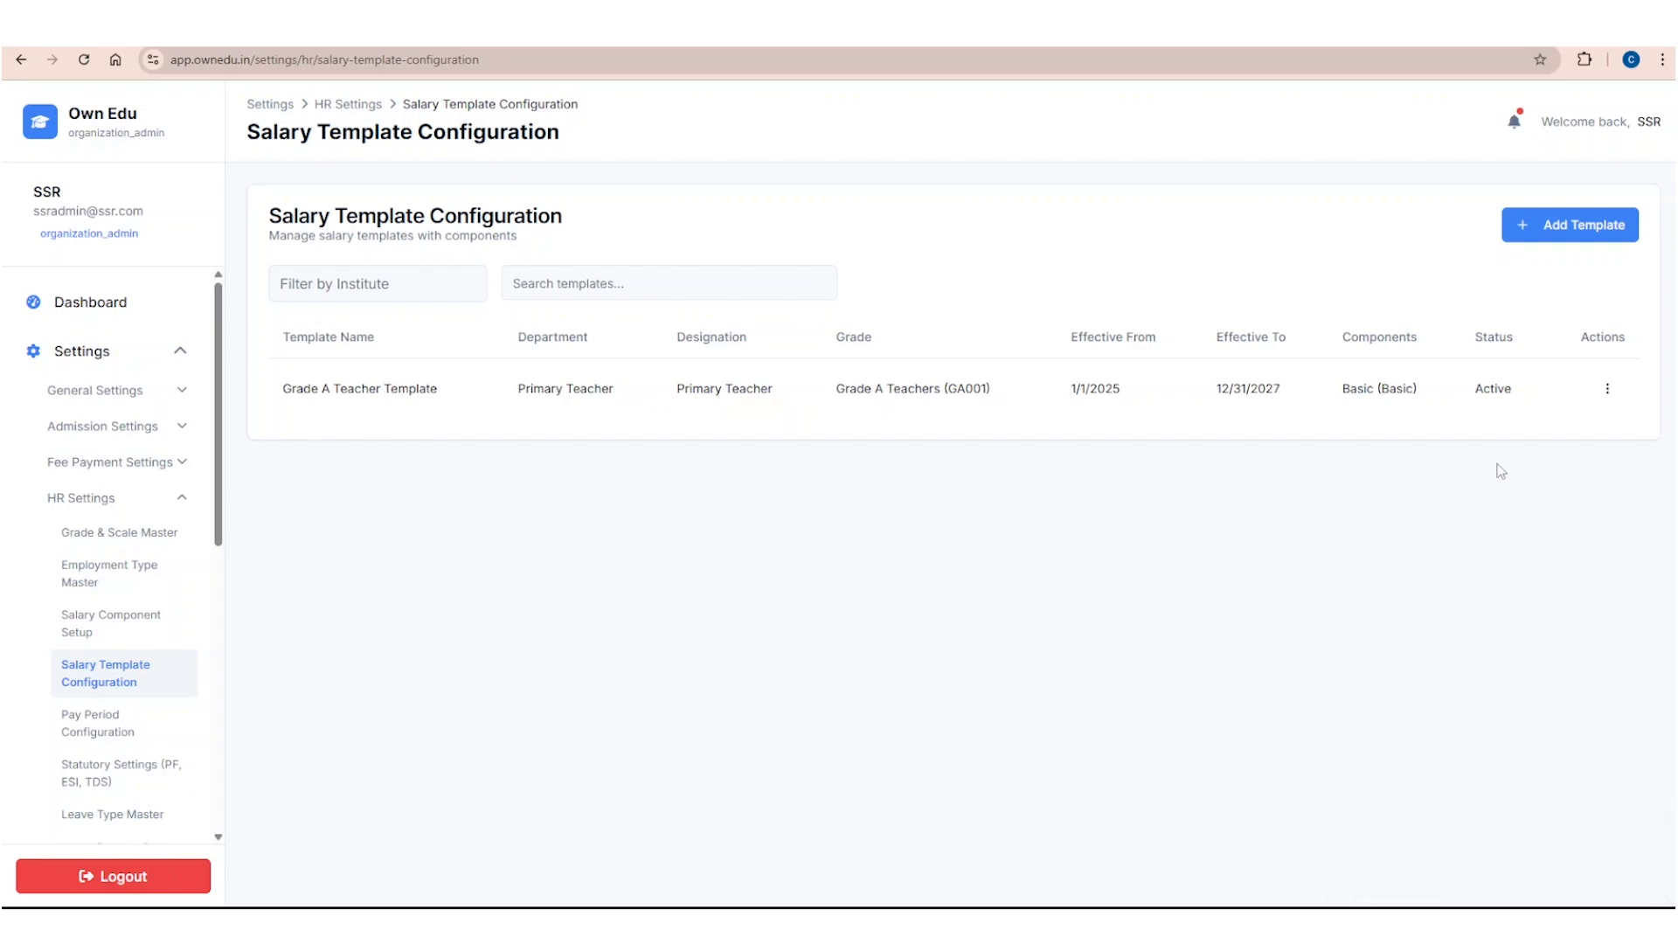
Step: View the details of the "Grade A Teacher Template" salary template and close them
left_click(1607, 390)
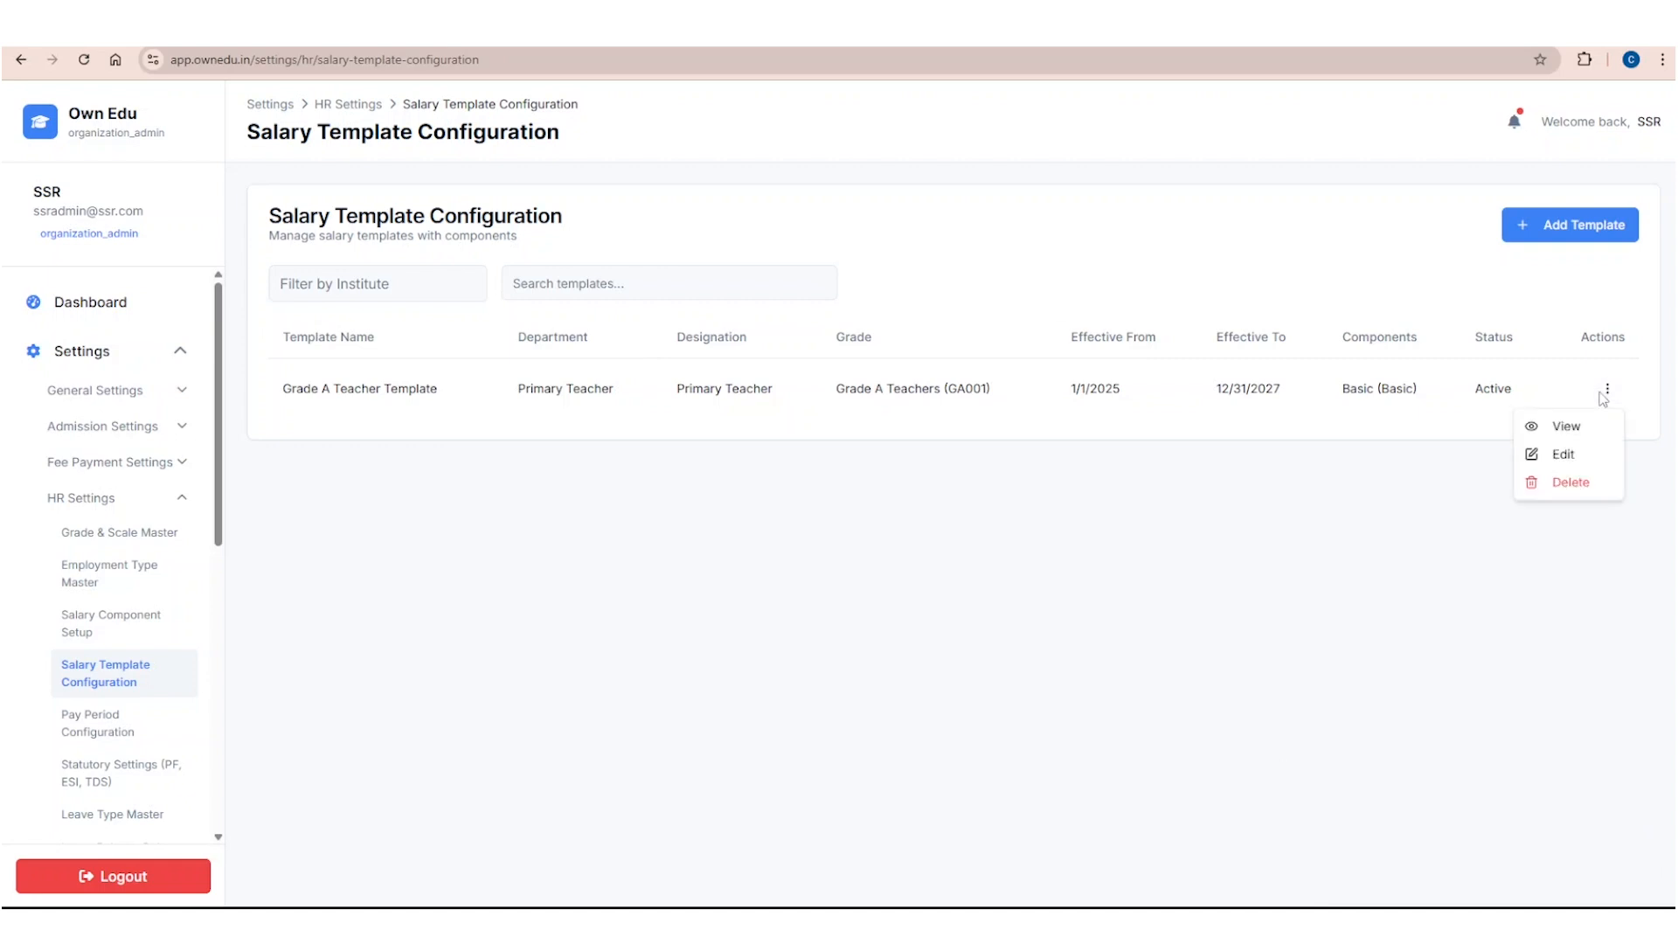
left_click(1565, 427)
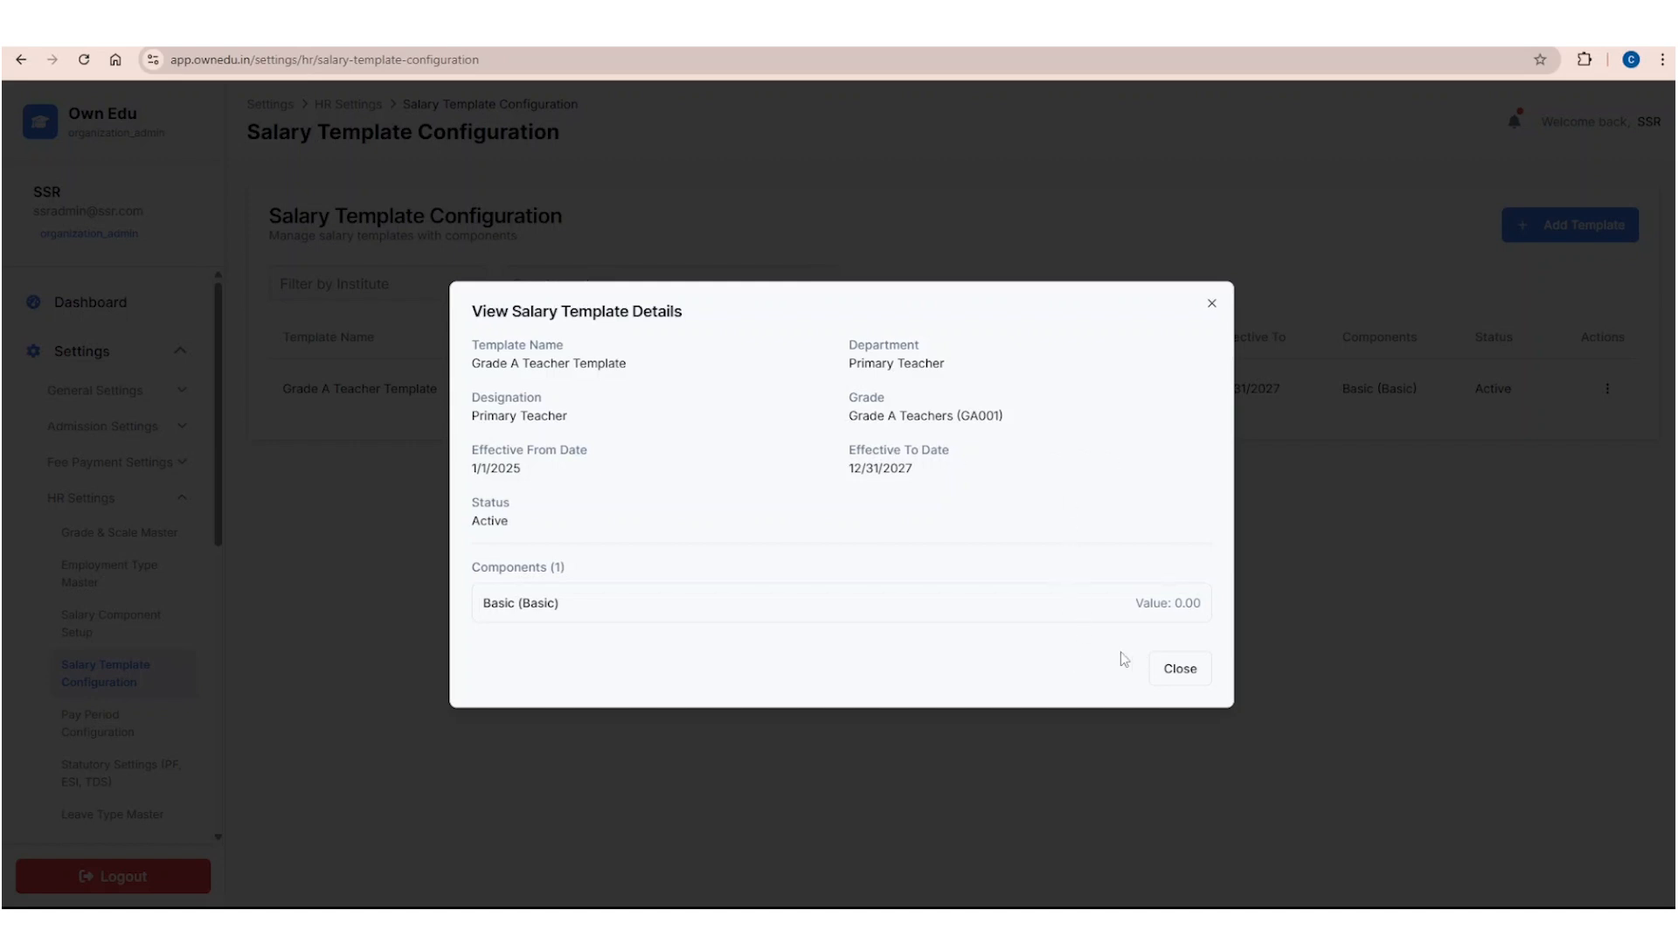
left_click(1184, 673)
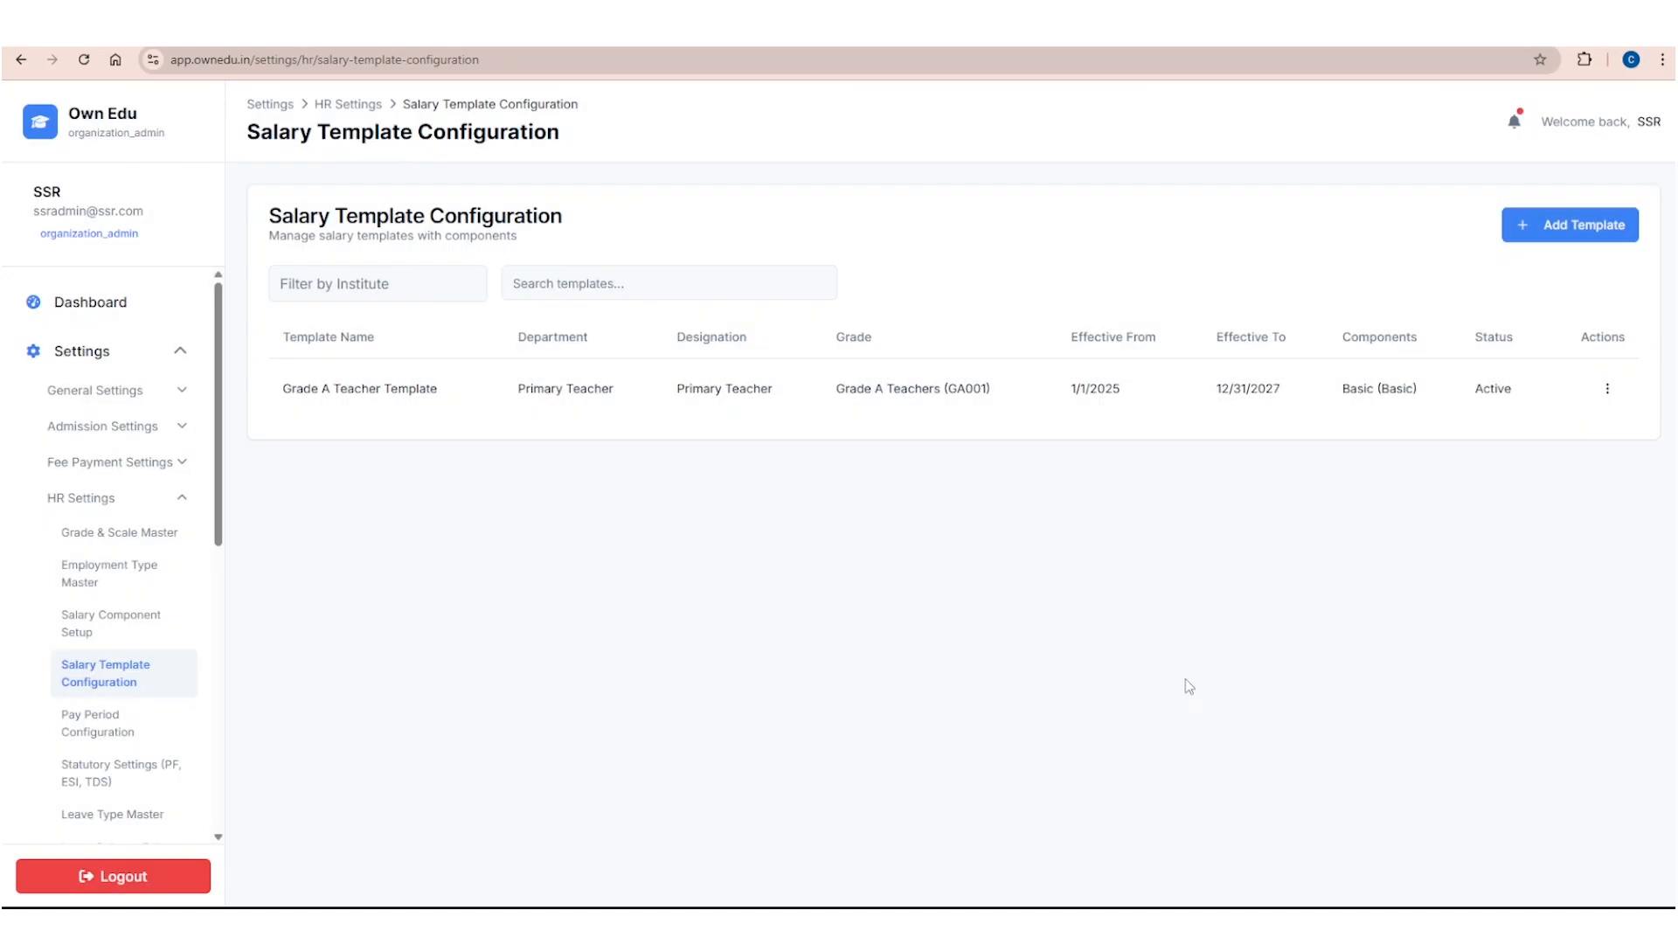
Step: Open the "Grade A Teacher Template" for editing and save it with its existing details
left_click(1608, 389)
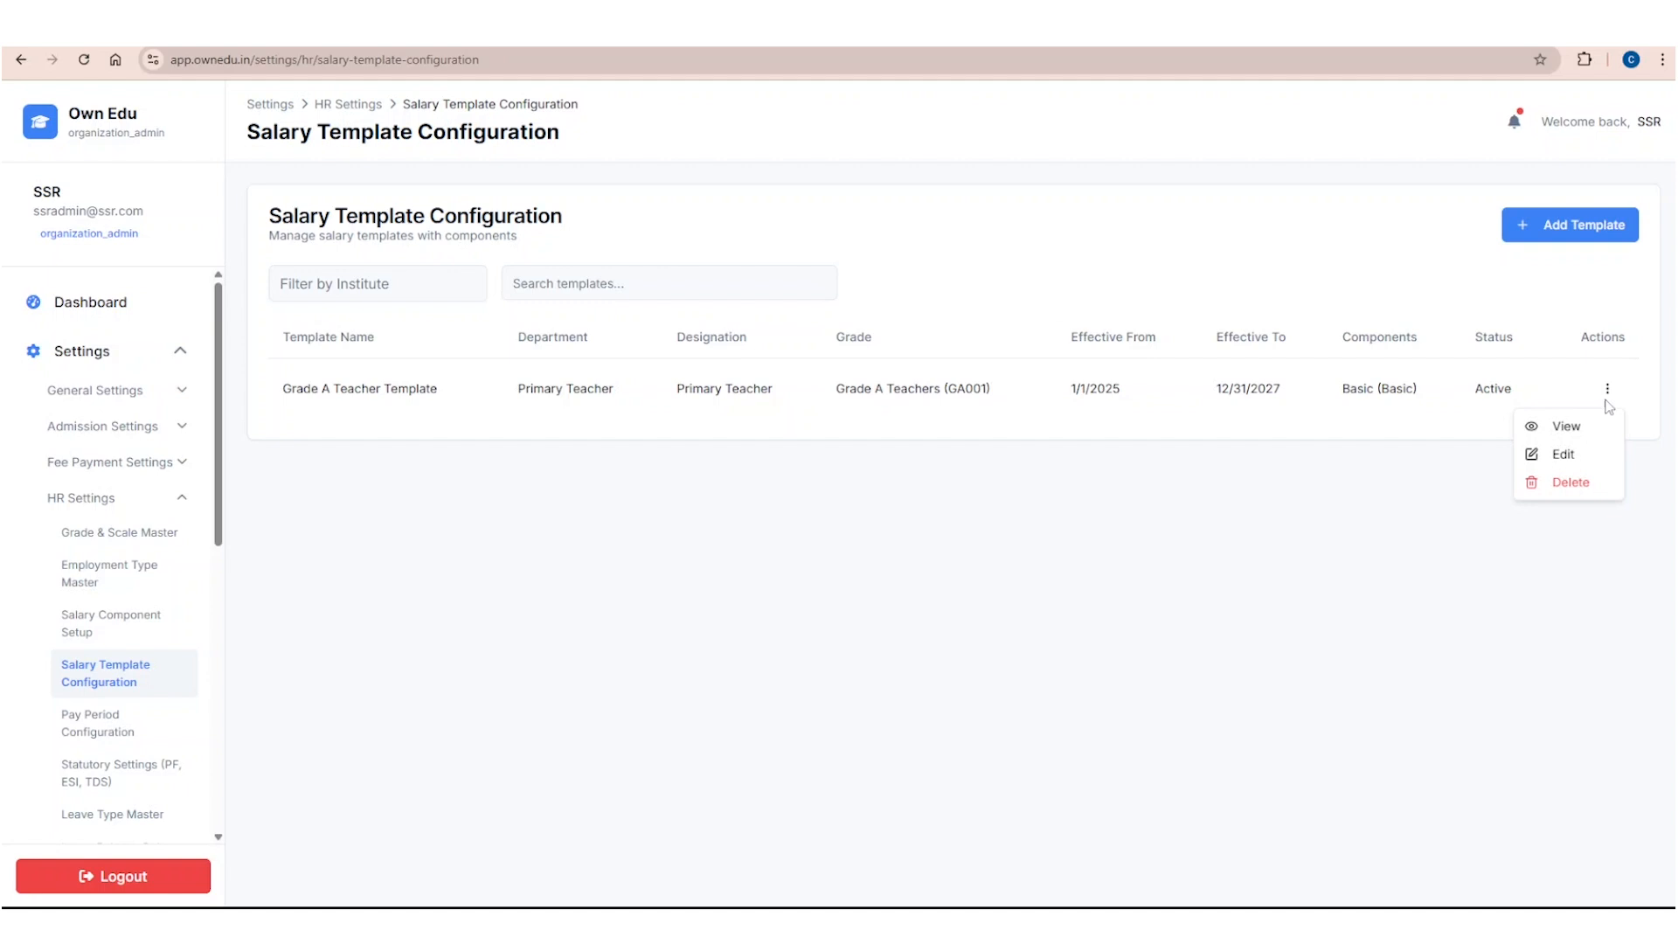
left_click(1560, 453)
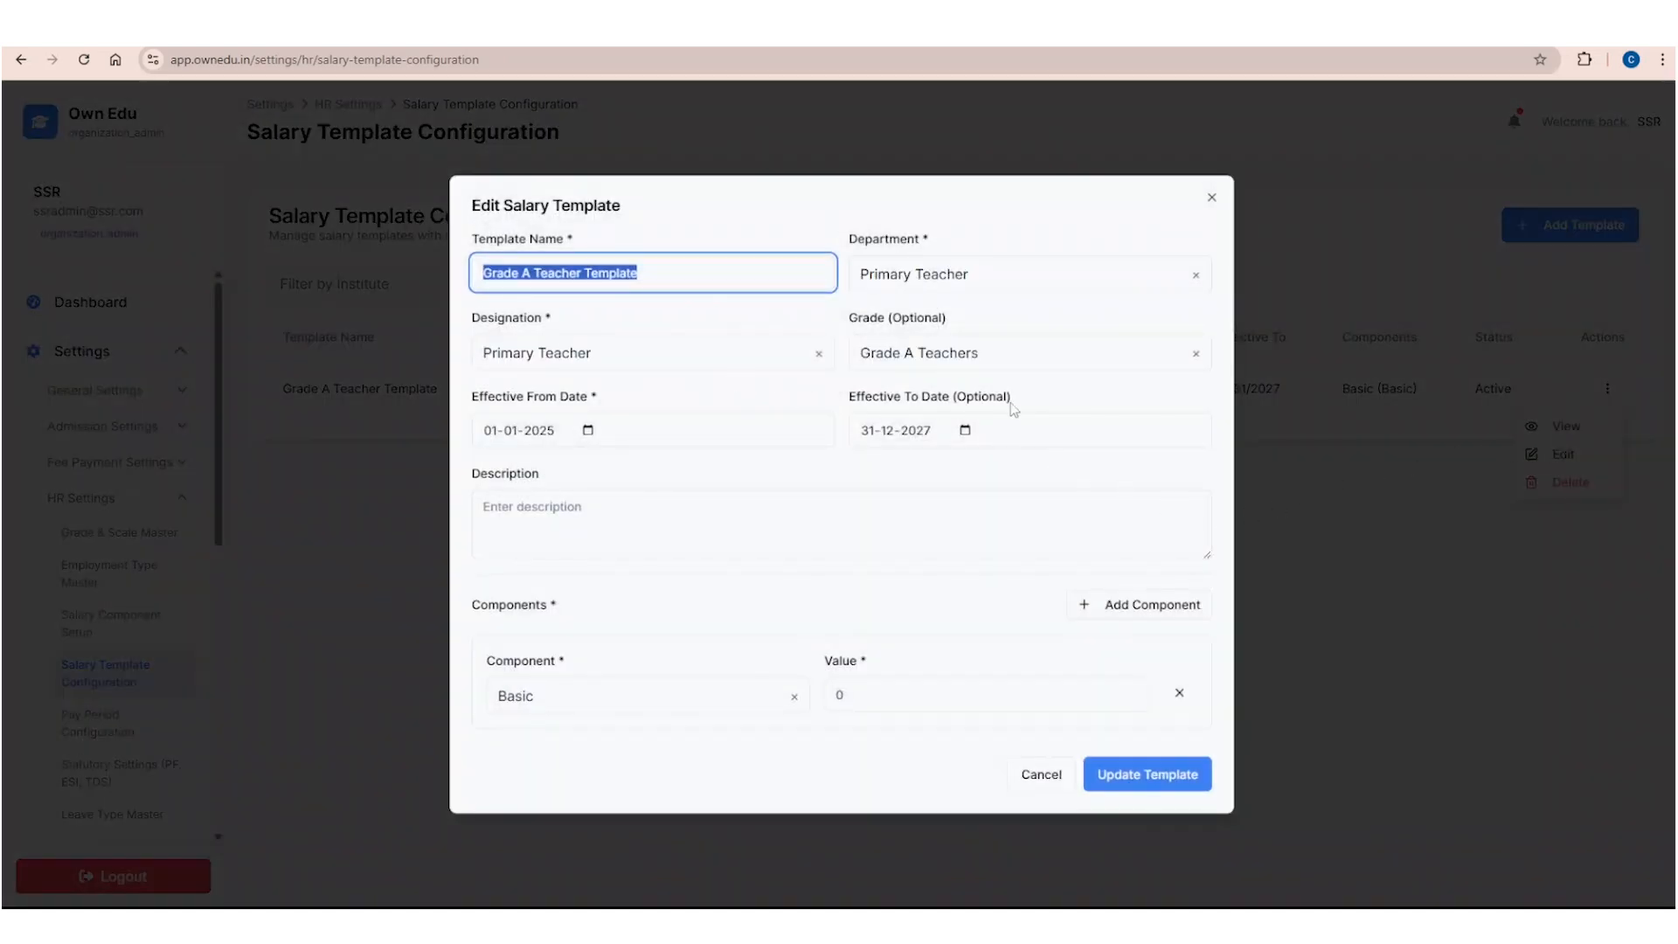
left_click(835, 472)
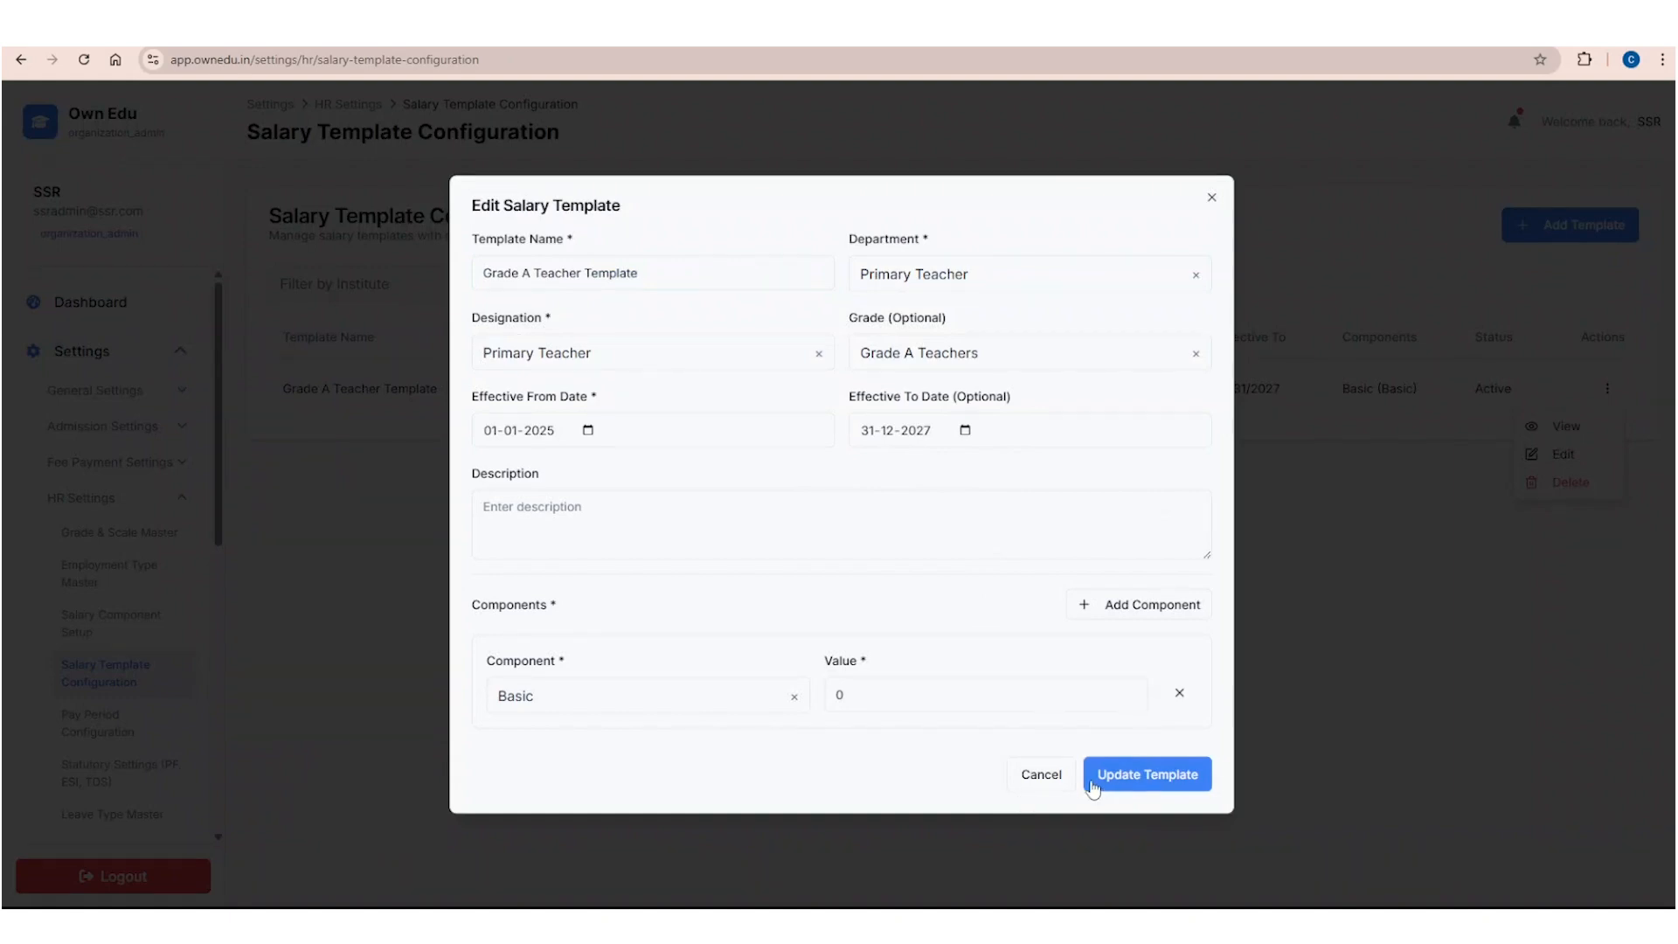
left_click(1127, 787)
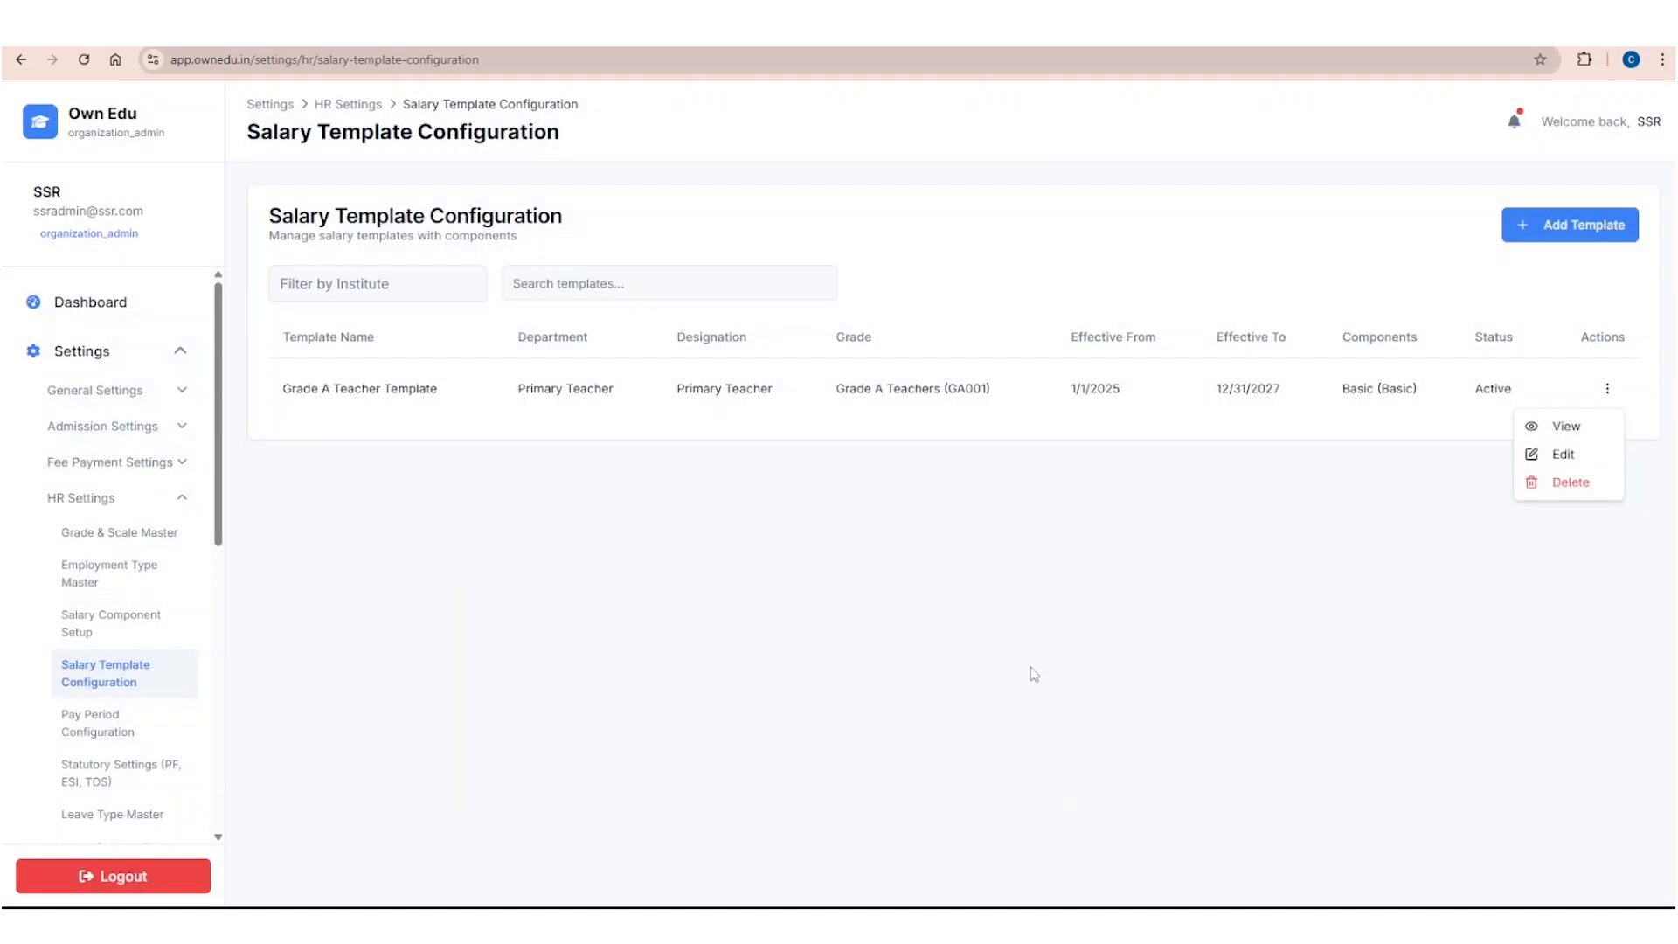
Step: Request deletion of the "Grade A Teacher Template", and cancel at the confirmation
left_click(1540, 486)
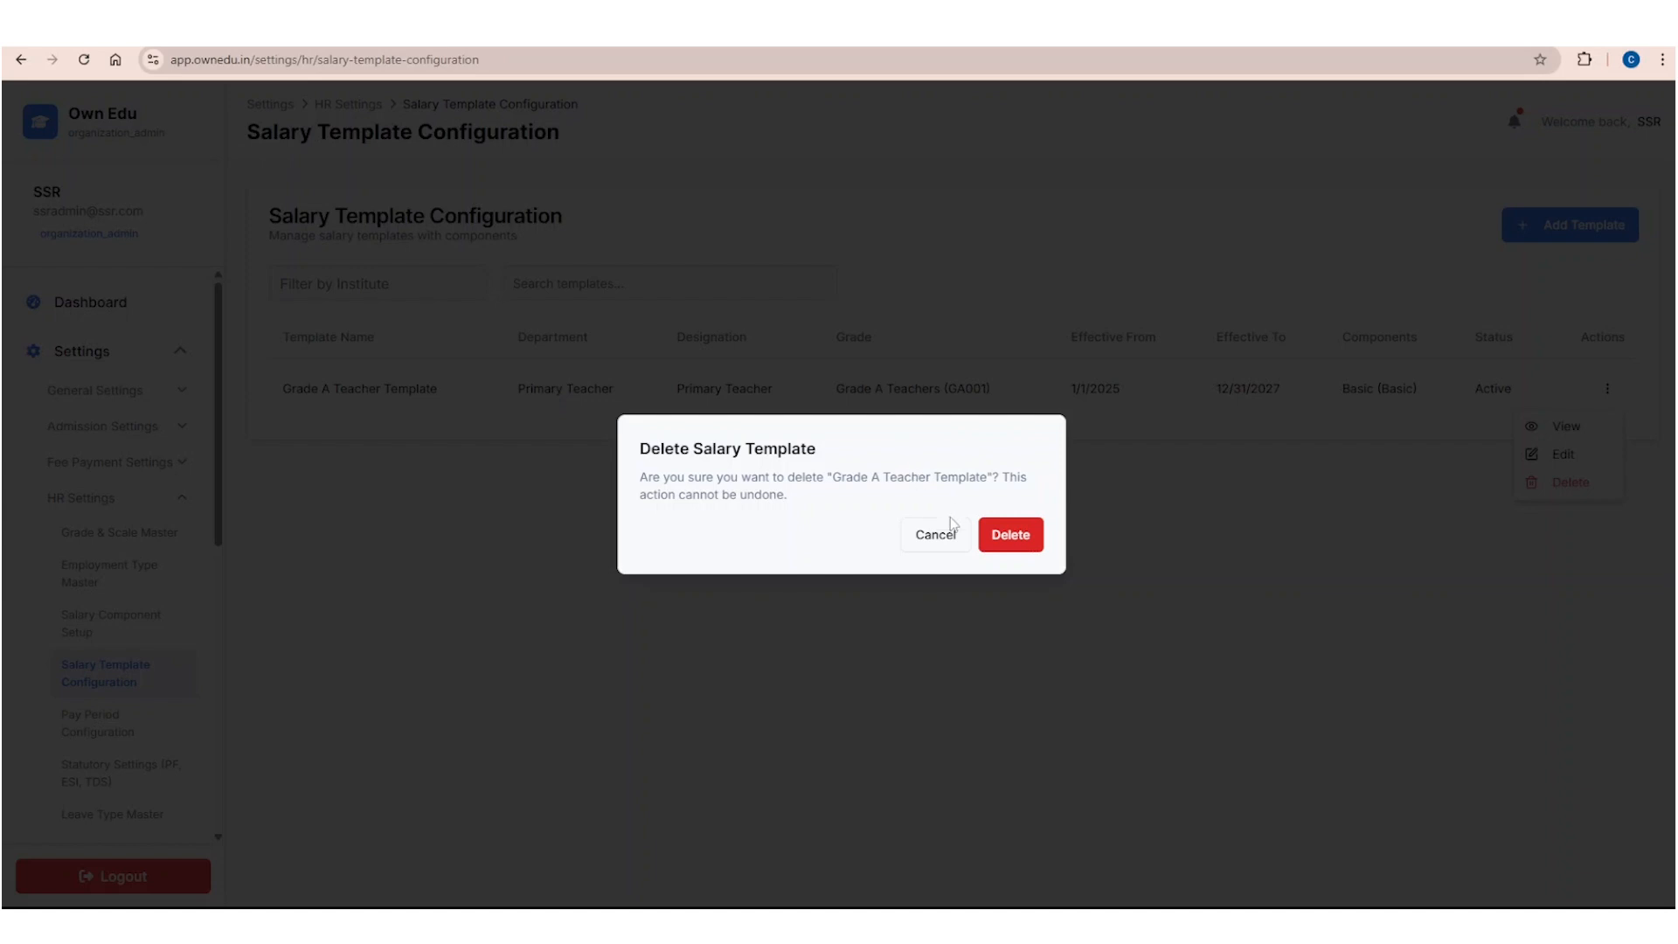
left_click(940, 544)
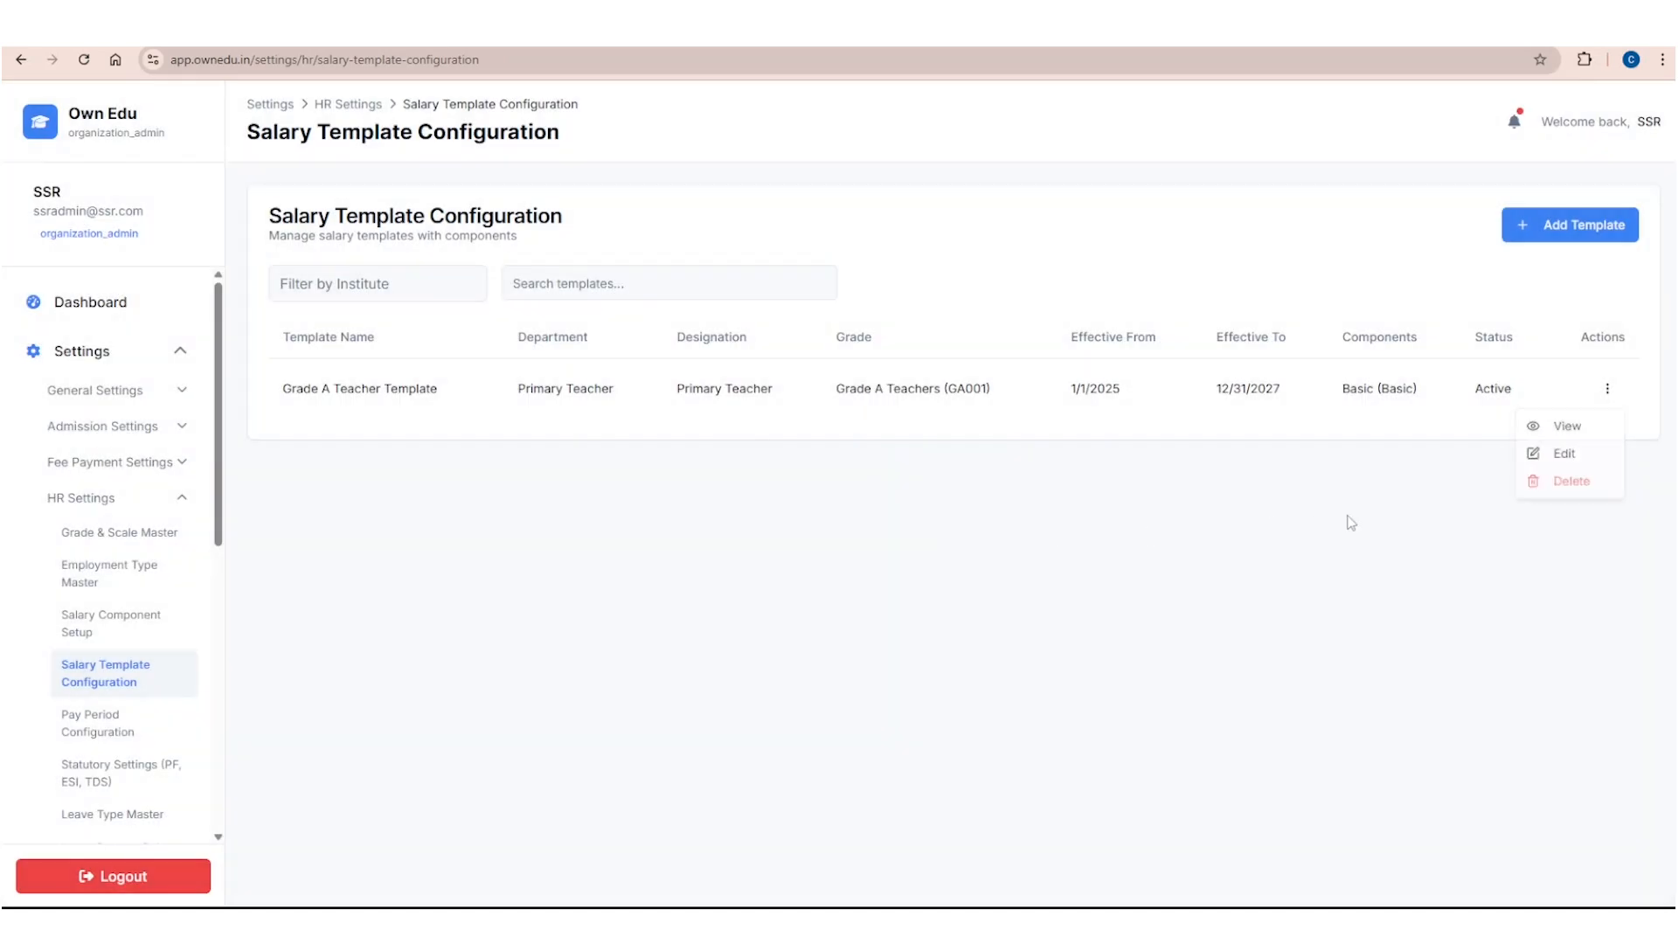
Step: Look at the institute filter options and the search field for salary templates without applying either
left_click(400, 288)
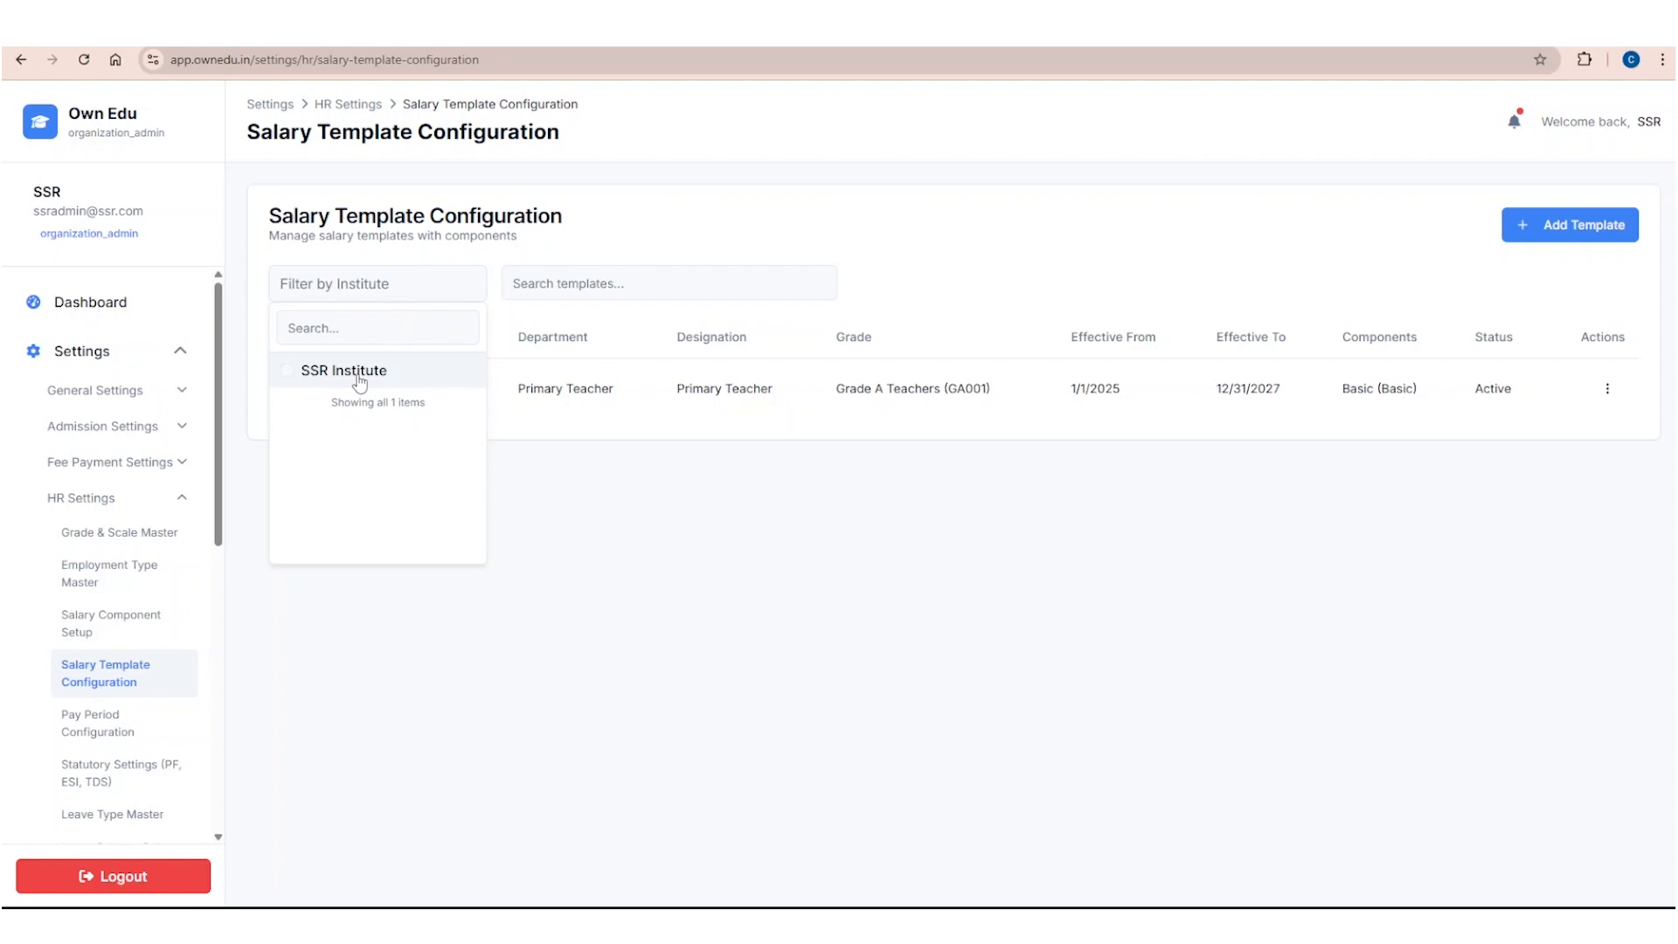
left_click(496, 422)
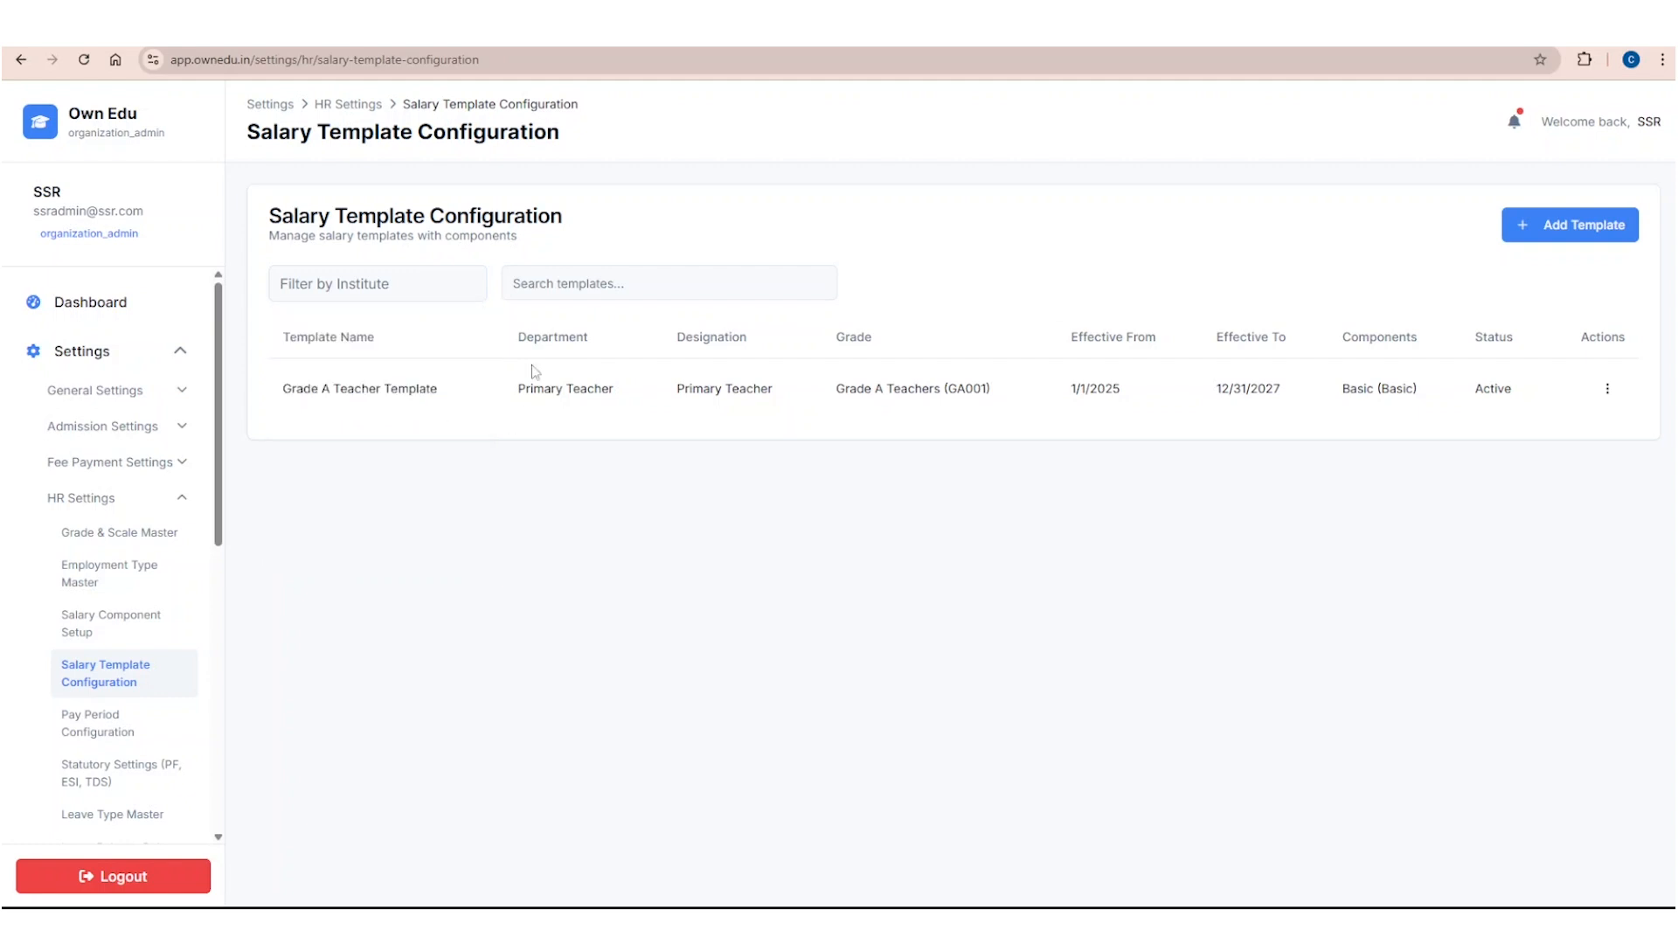
left_click(570, 289)
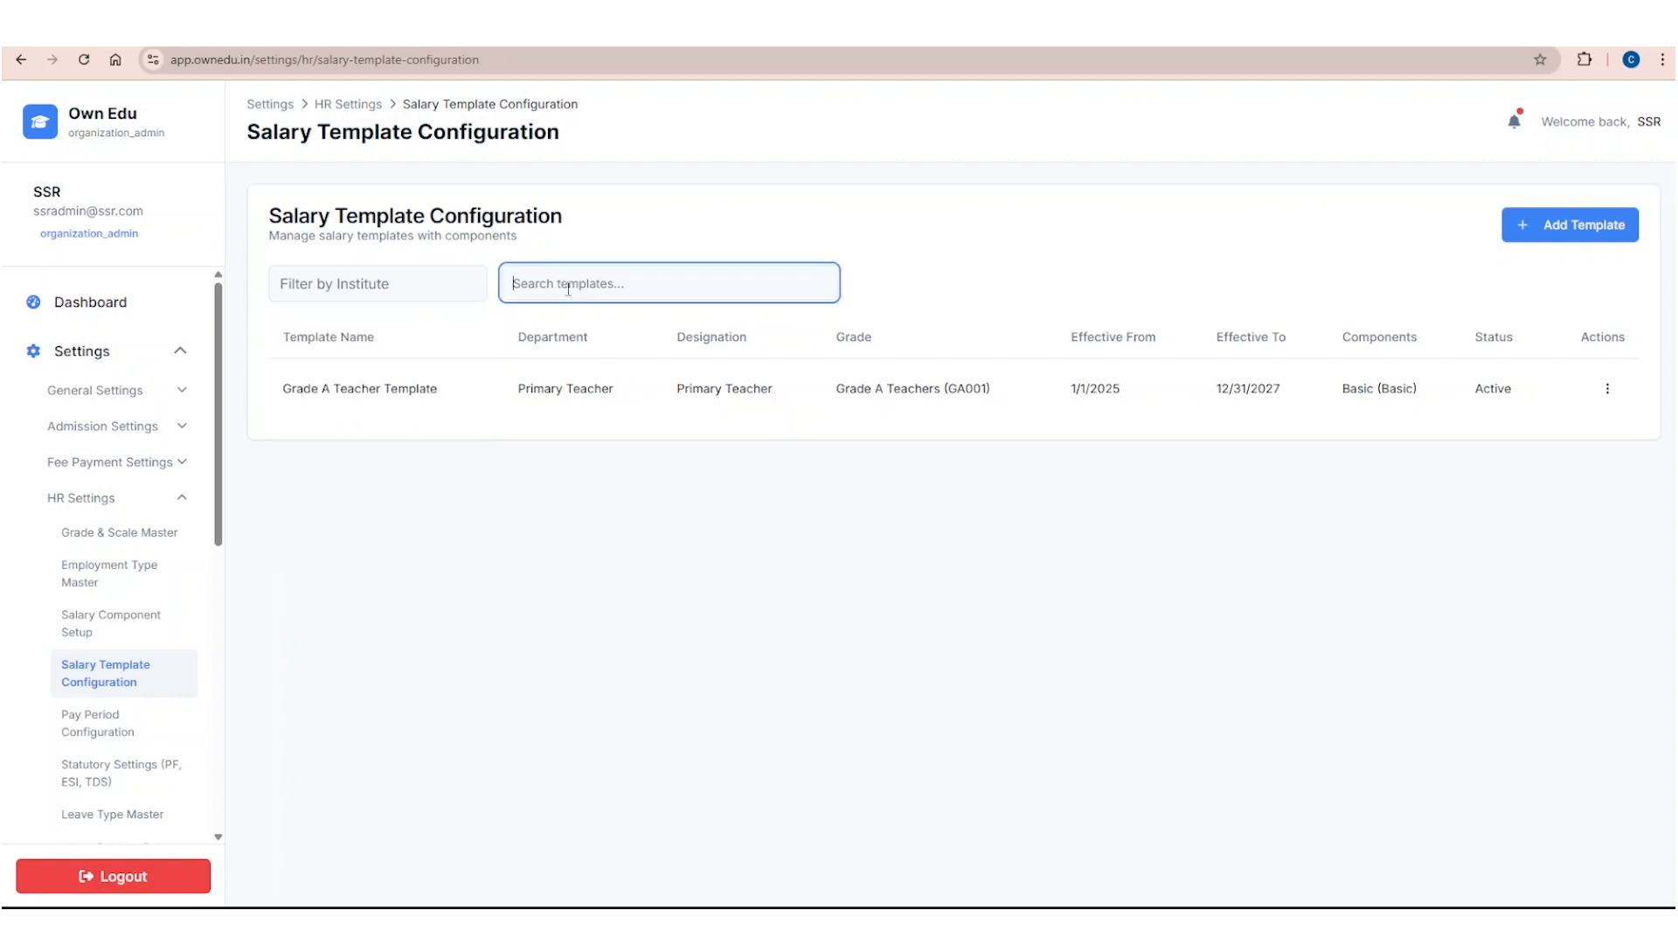
left_click(577, 480)
Step: In Pay Period Configuration, start a new pay period for SSR Institute named "DEC 2025" with the Monthly period type
scroll(138, 603, "down", 3)
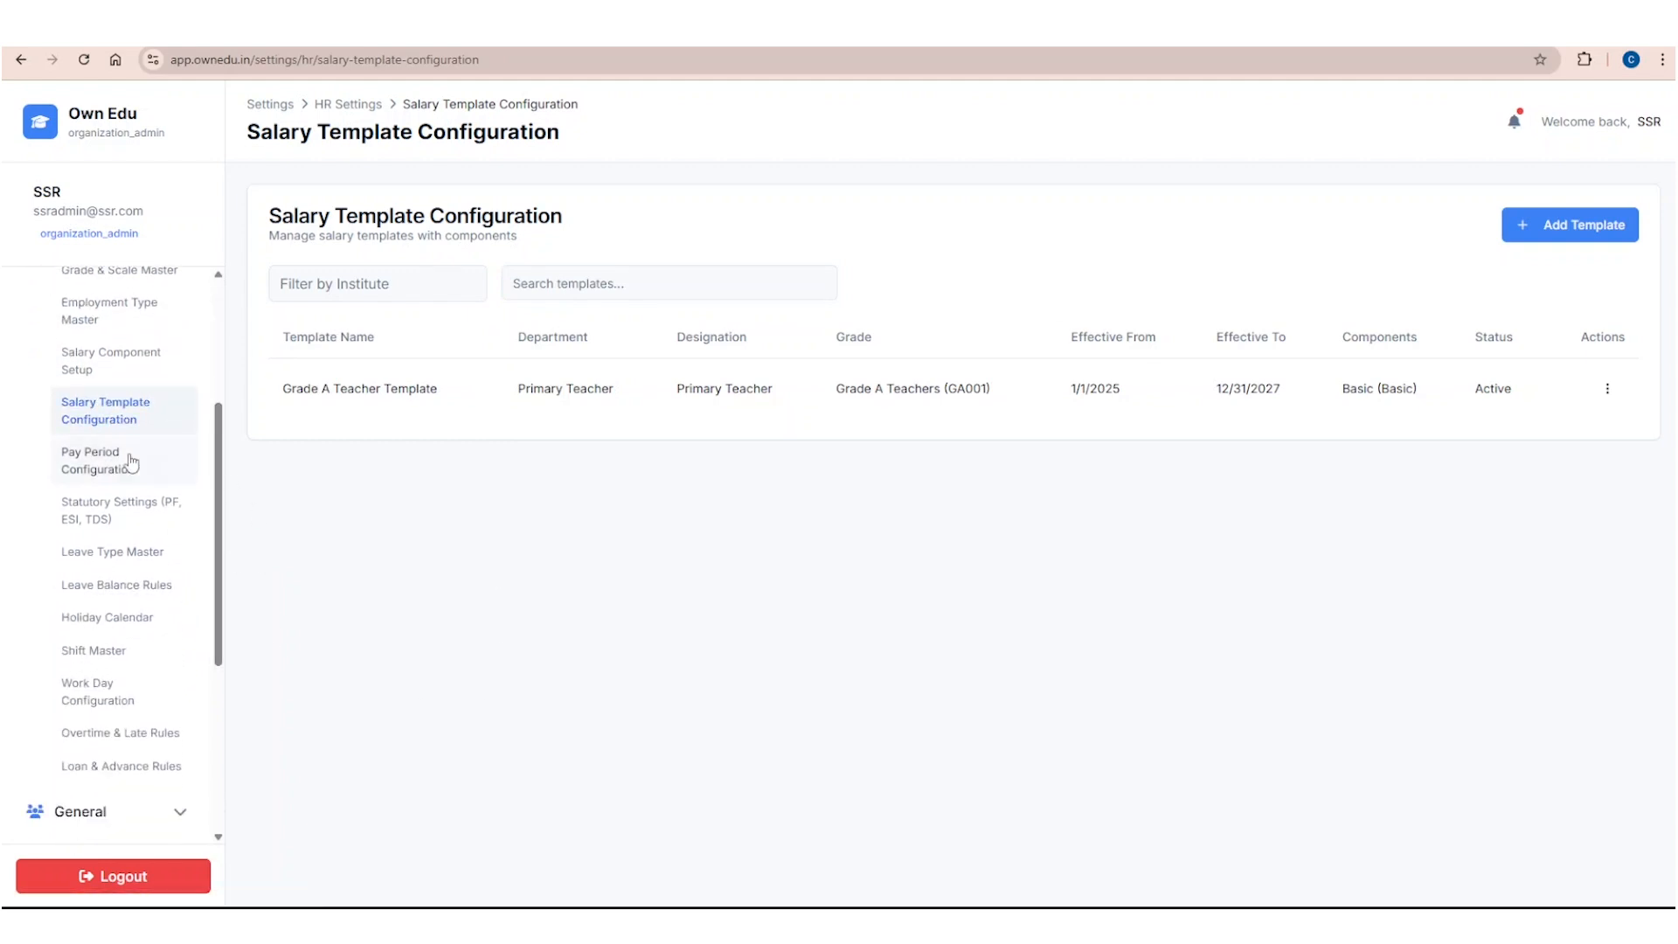
left_click(108, 462)
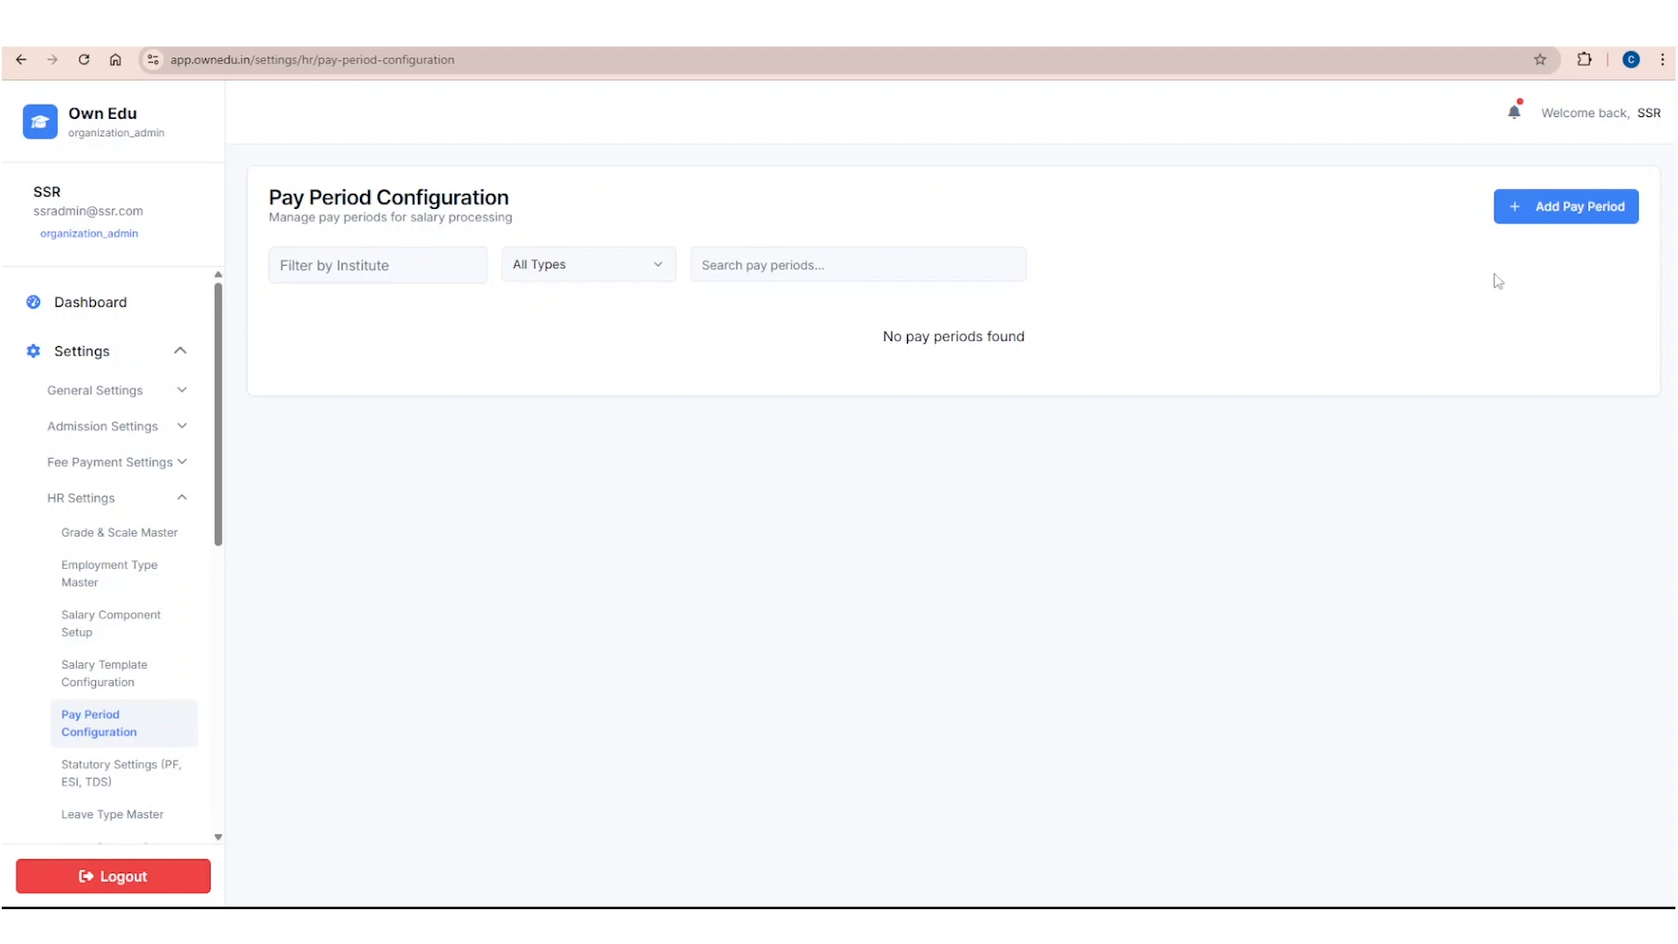
left_click(1549, 219)
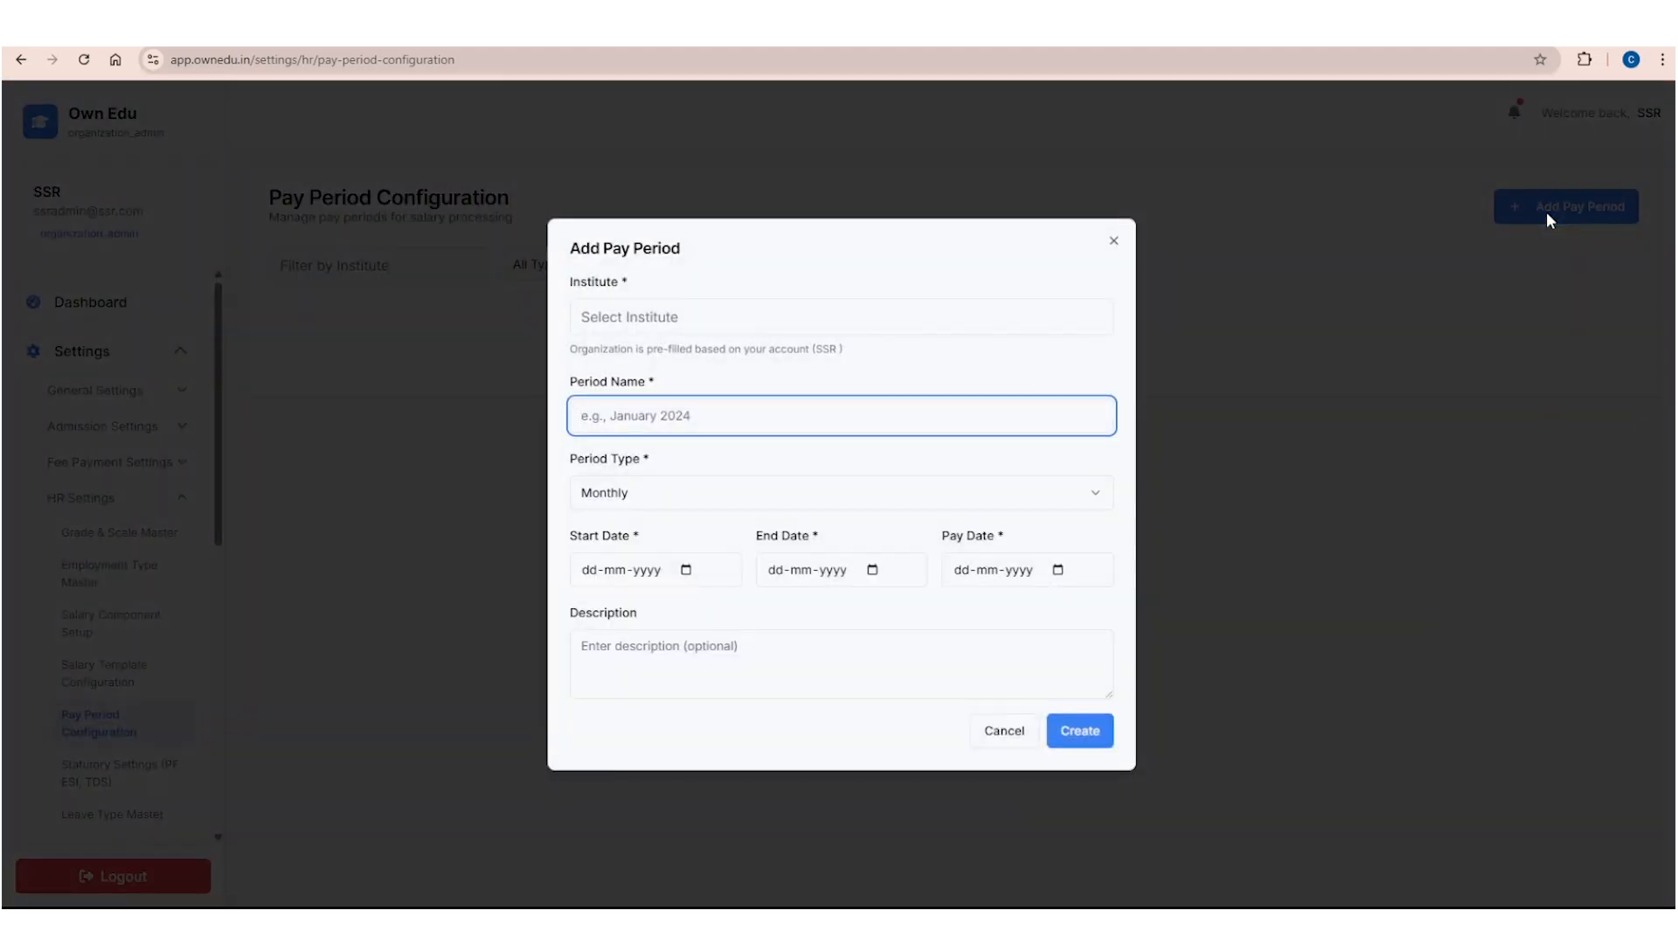
left_click(744, 317)
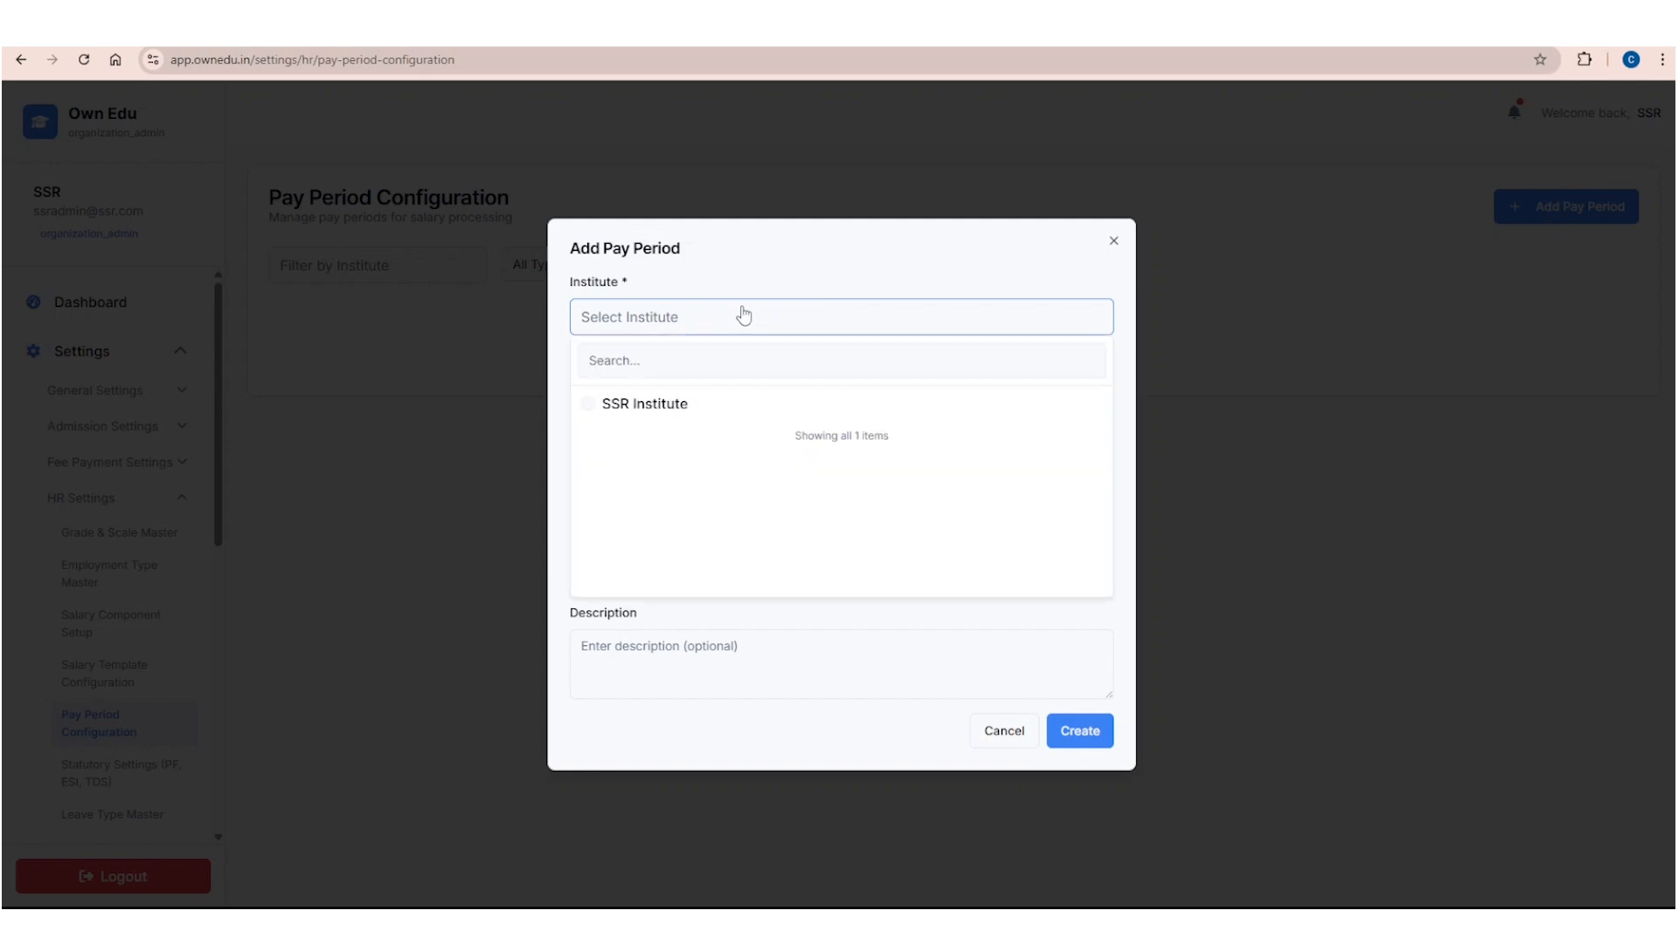
left_click(678, 404)
left_click(672, 408)
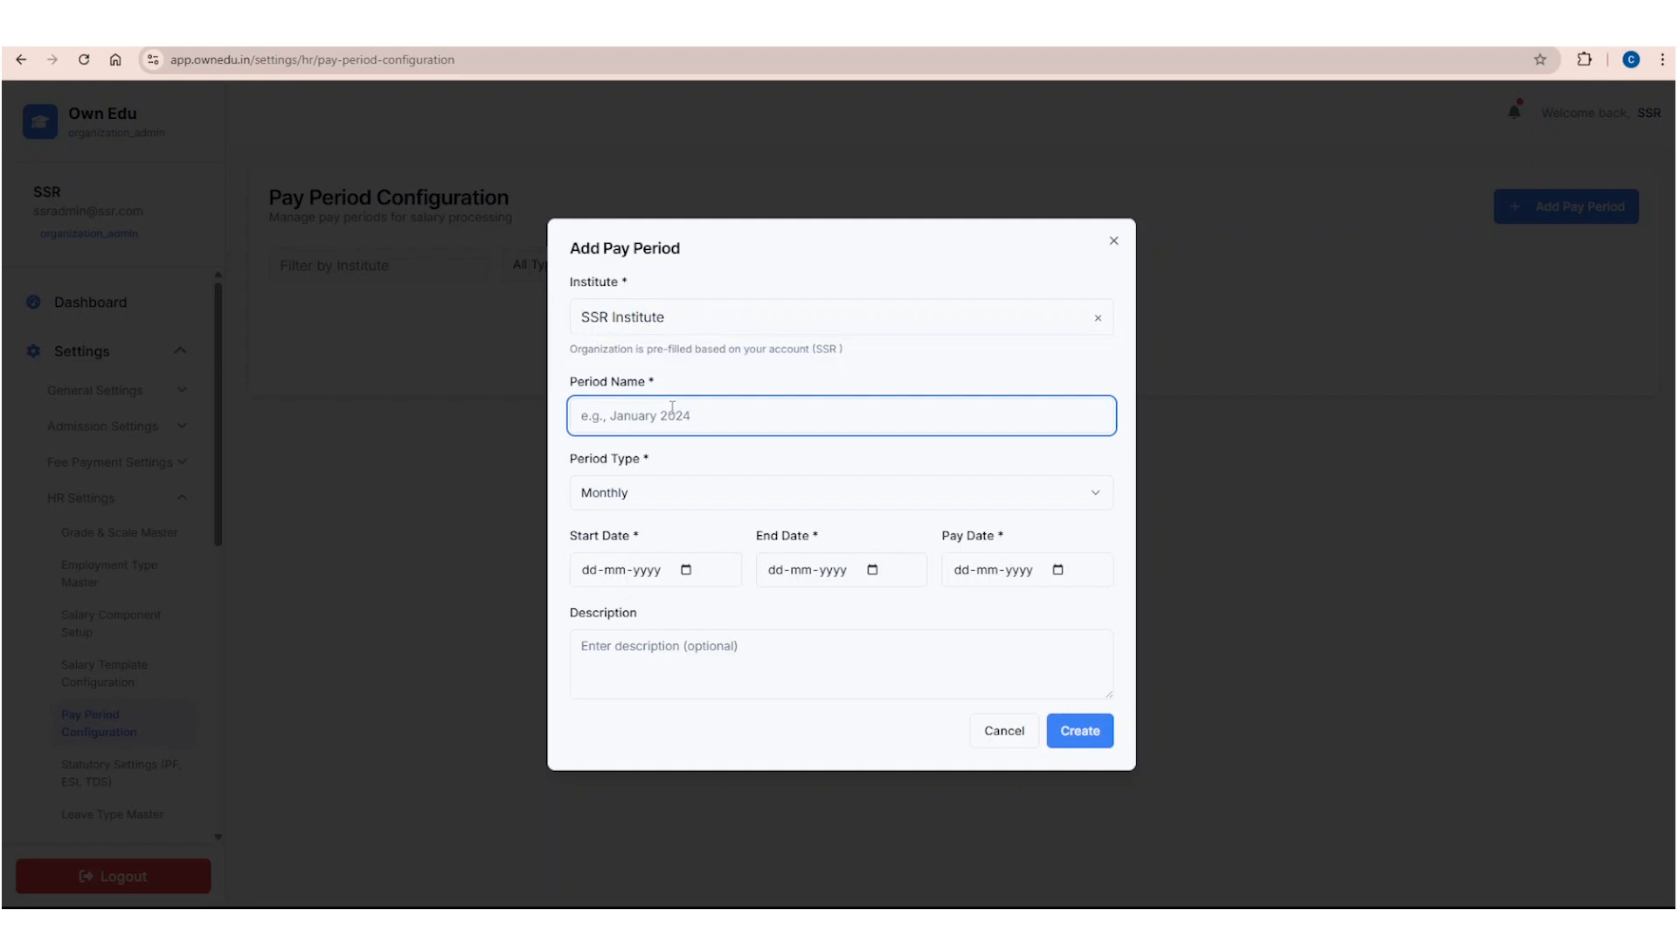
type("DEC 2025")
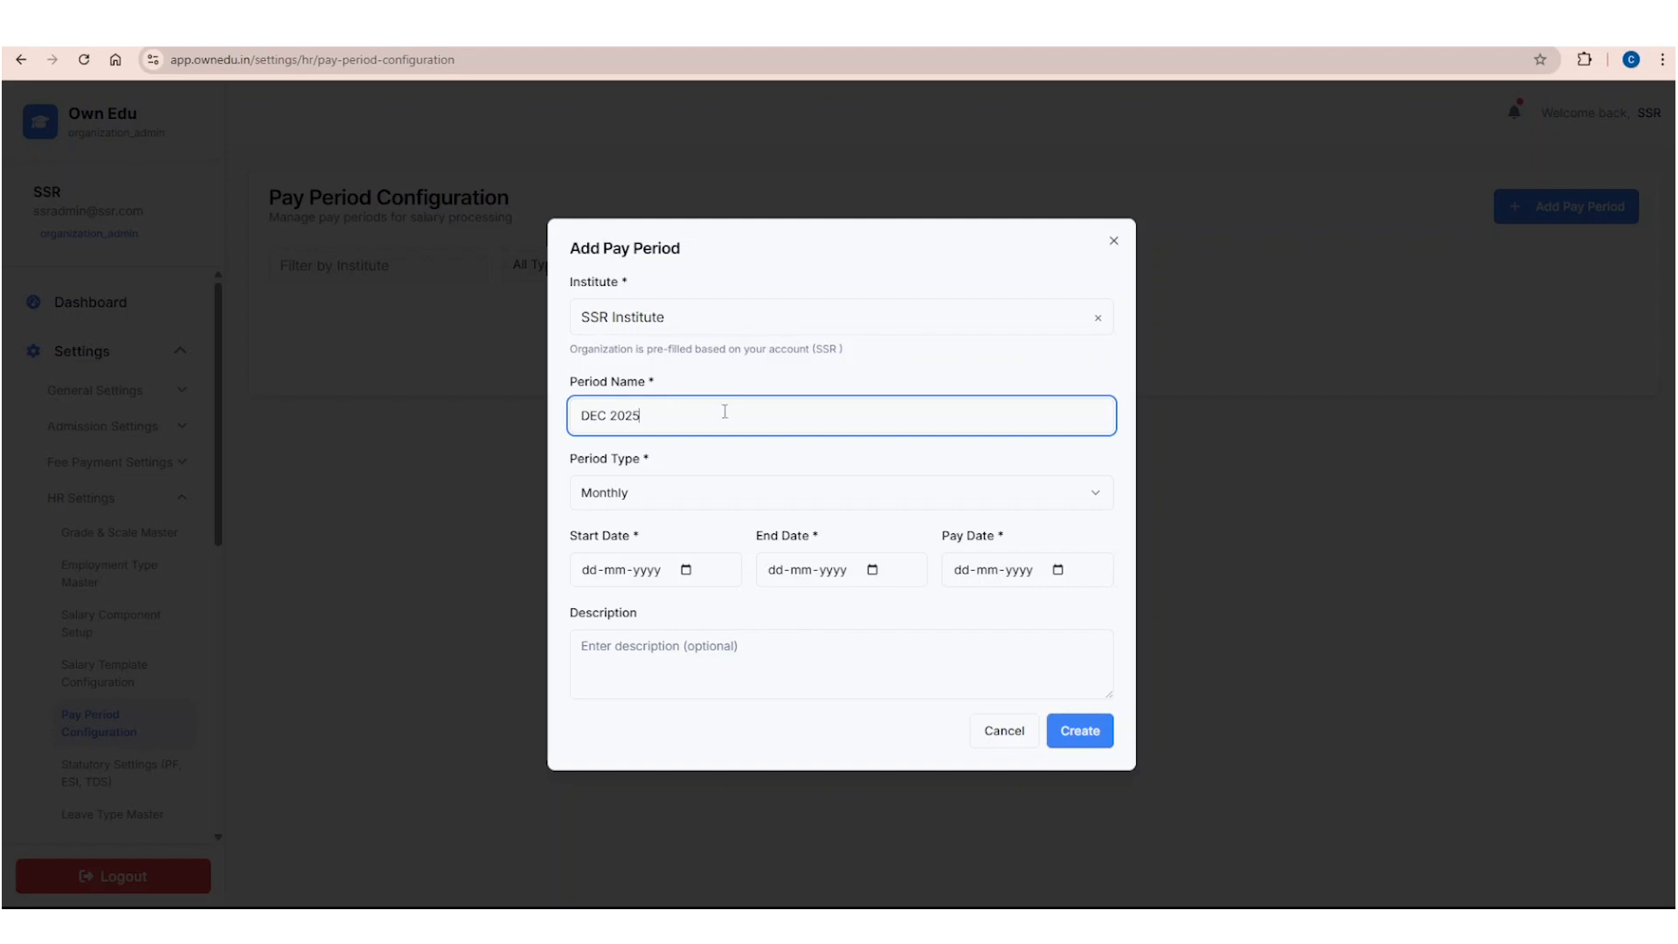
left_click(725, 499)
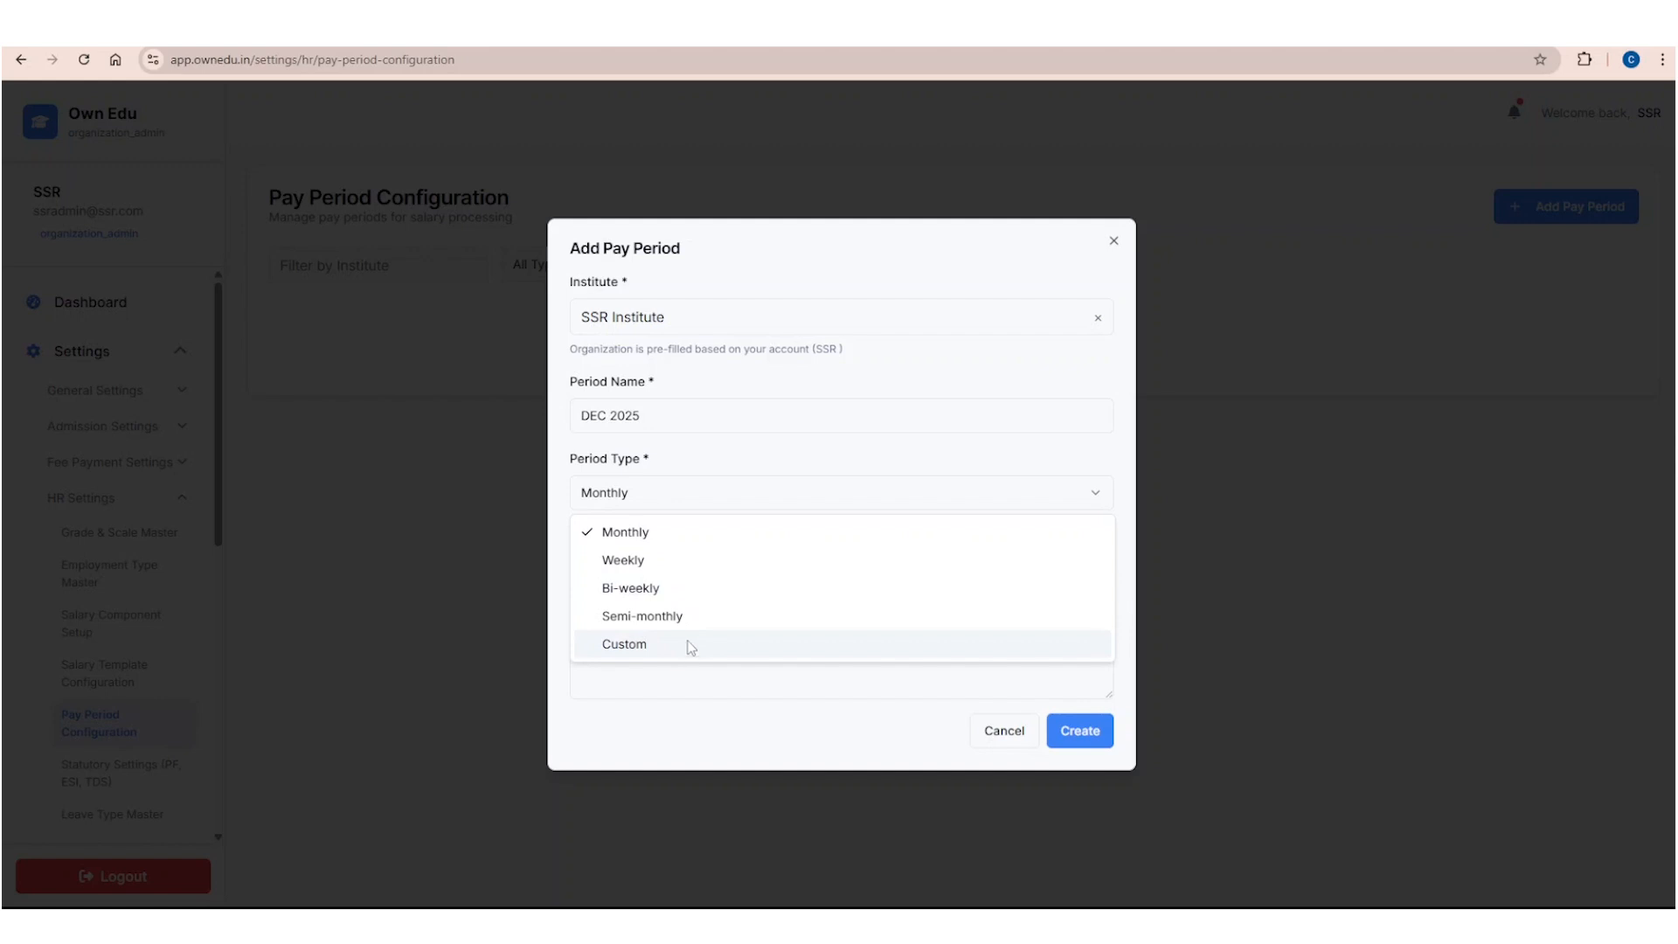
left_click(703, 538)
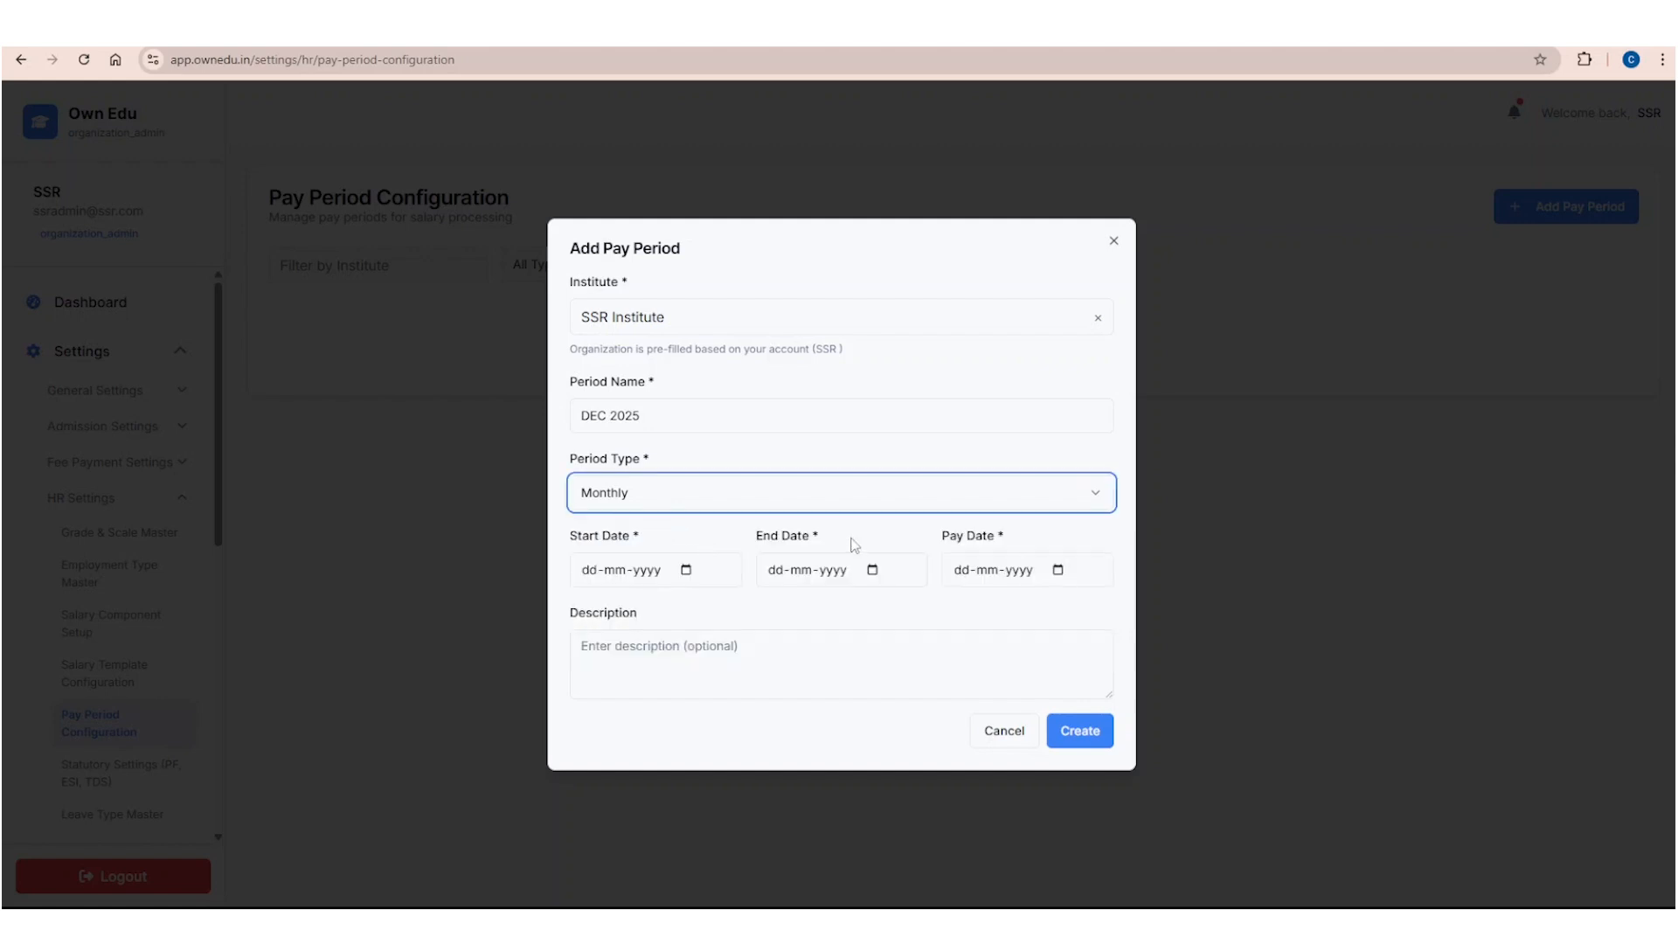
Step: Set the pay period's start date to 01-11-2025 and its end date to 30-11-2025
left_click(686, 573)
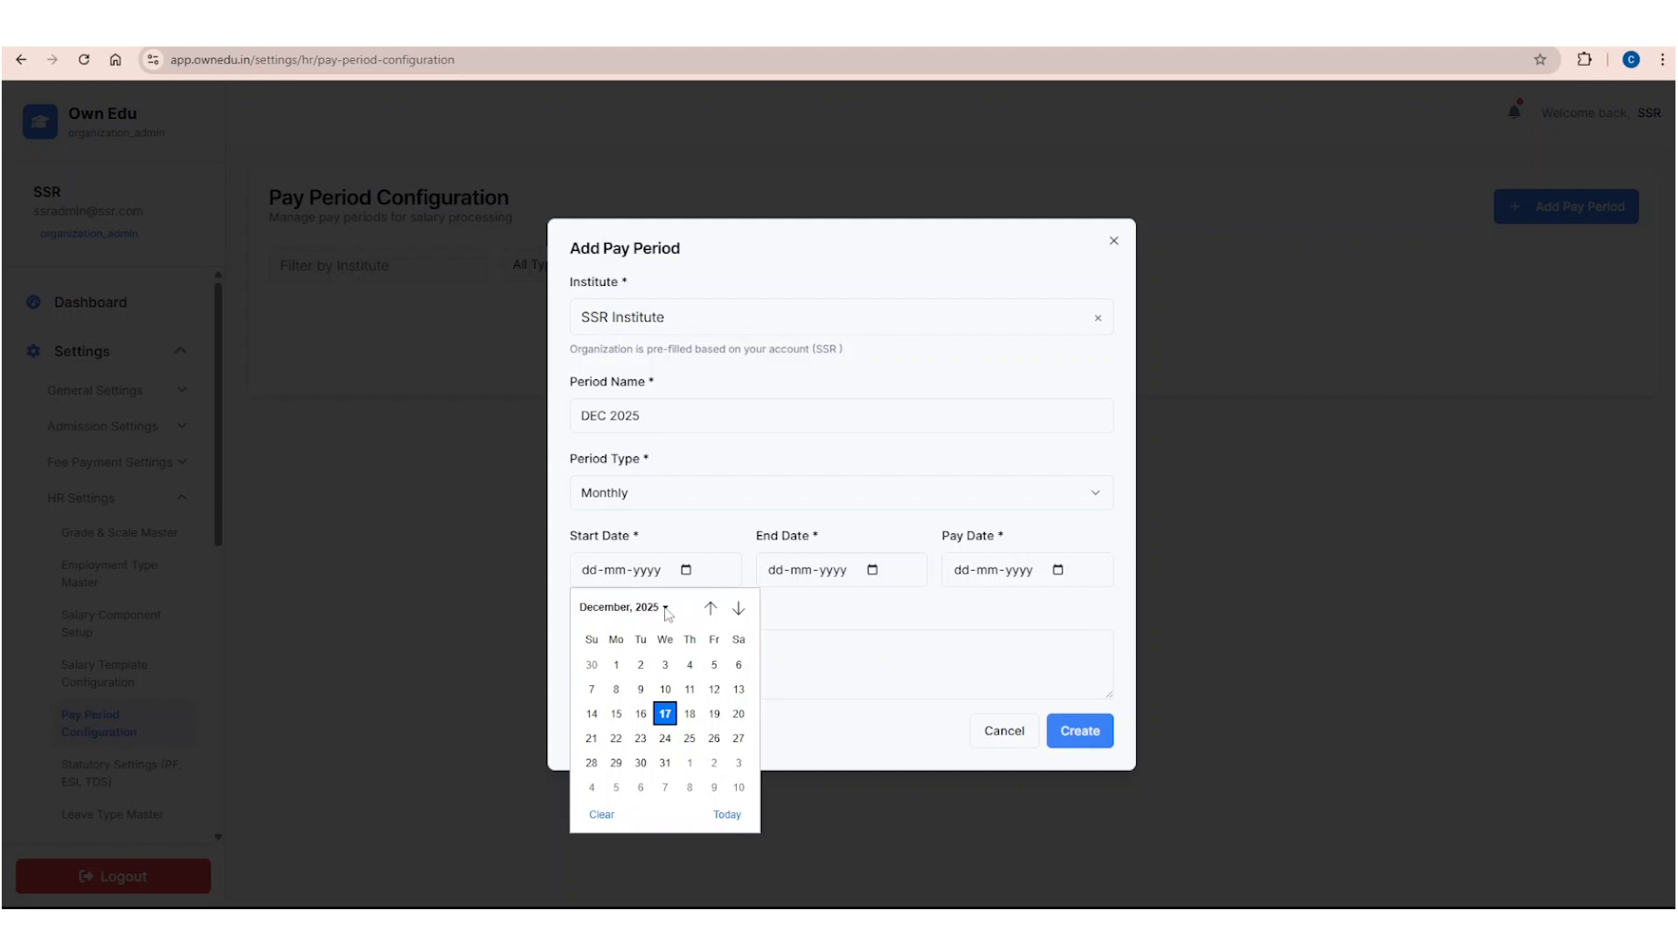
left_click(710, 607)
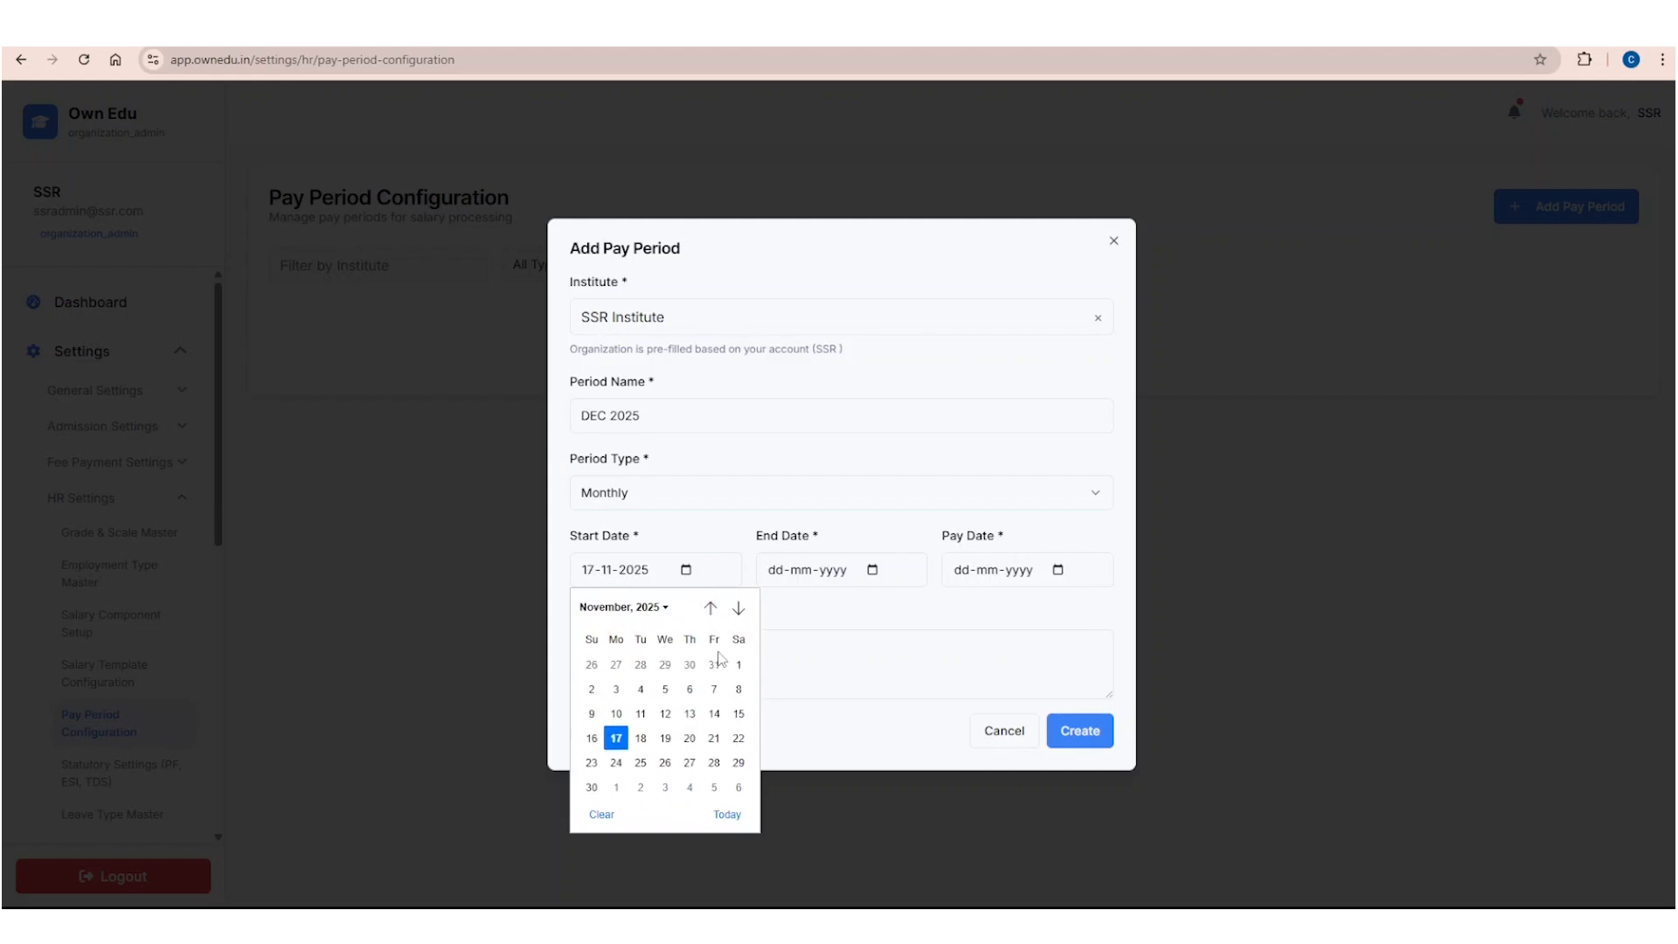
left_click(738, 666)
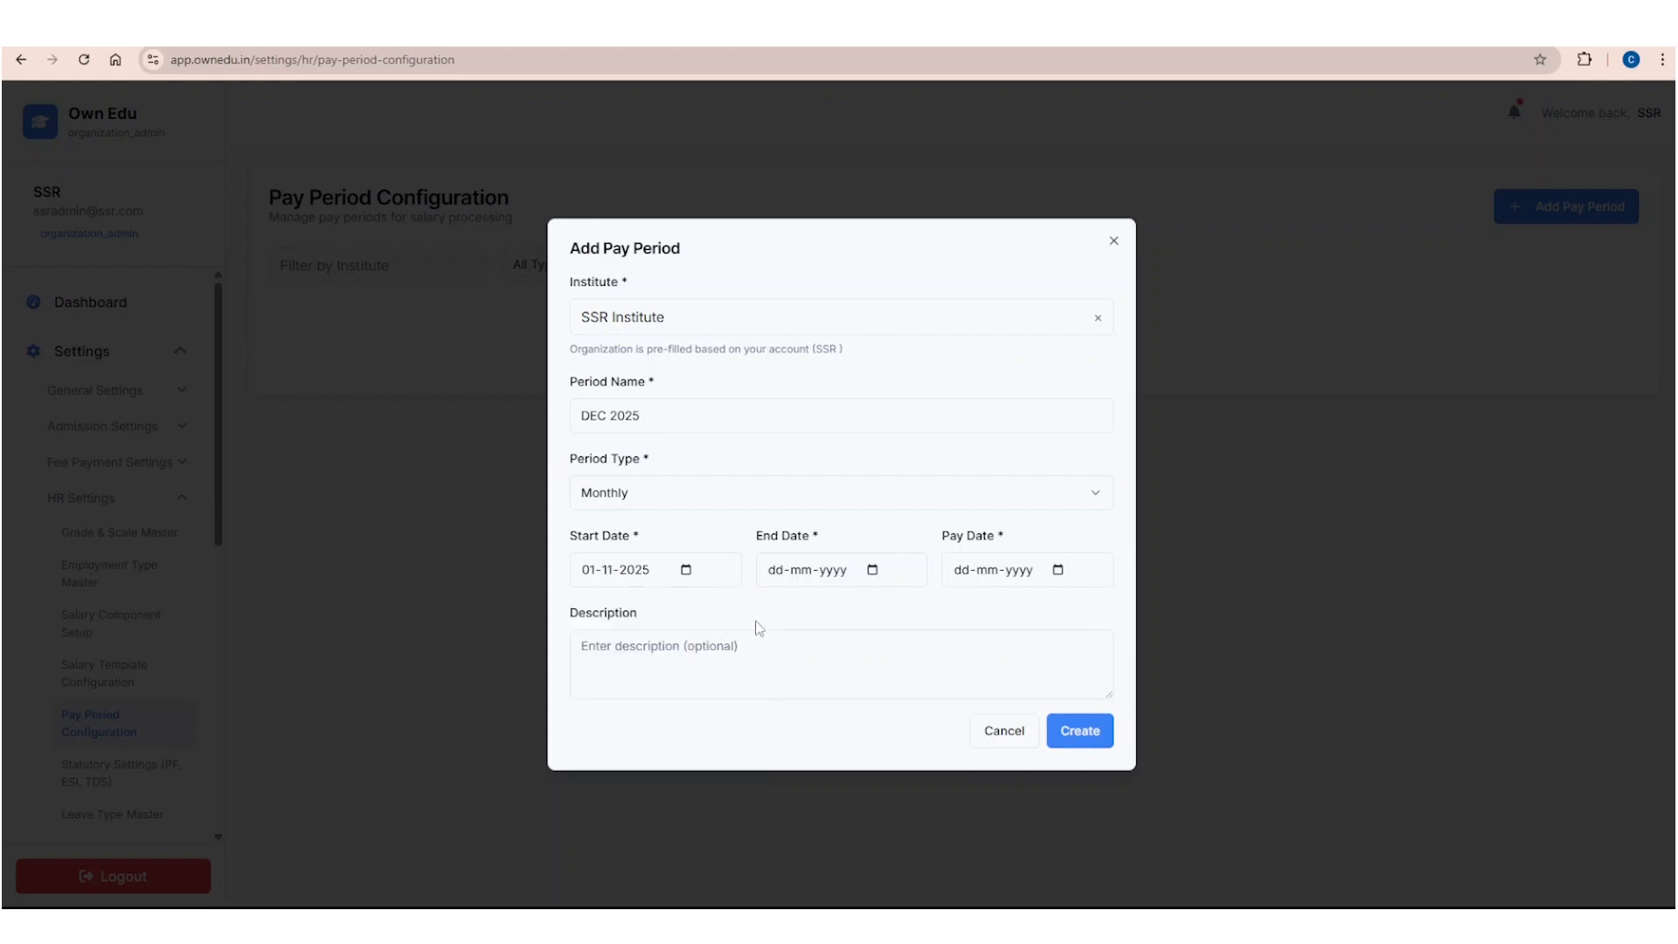
left_click(872, 570)
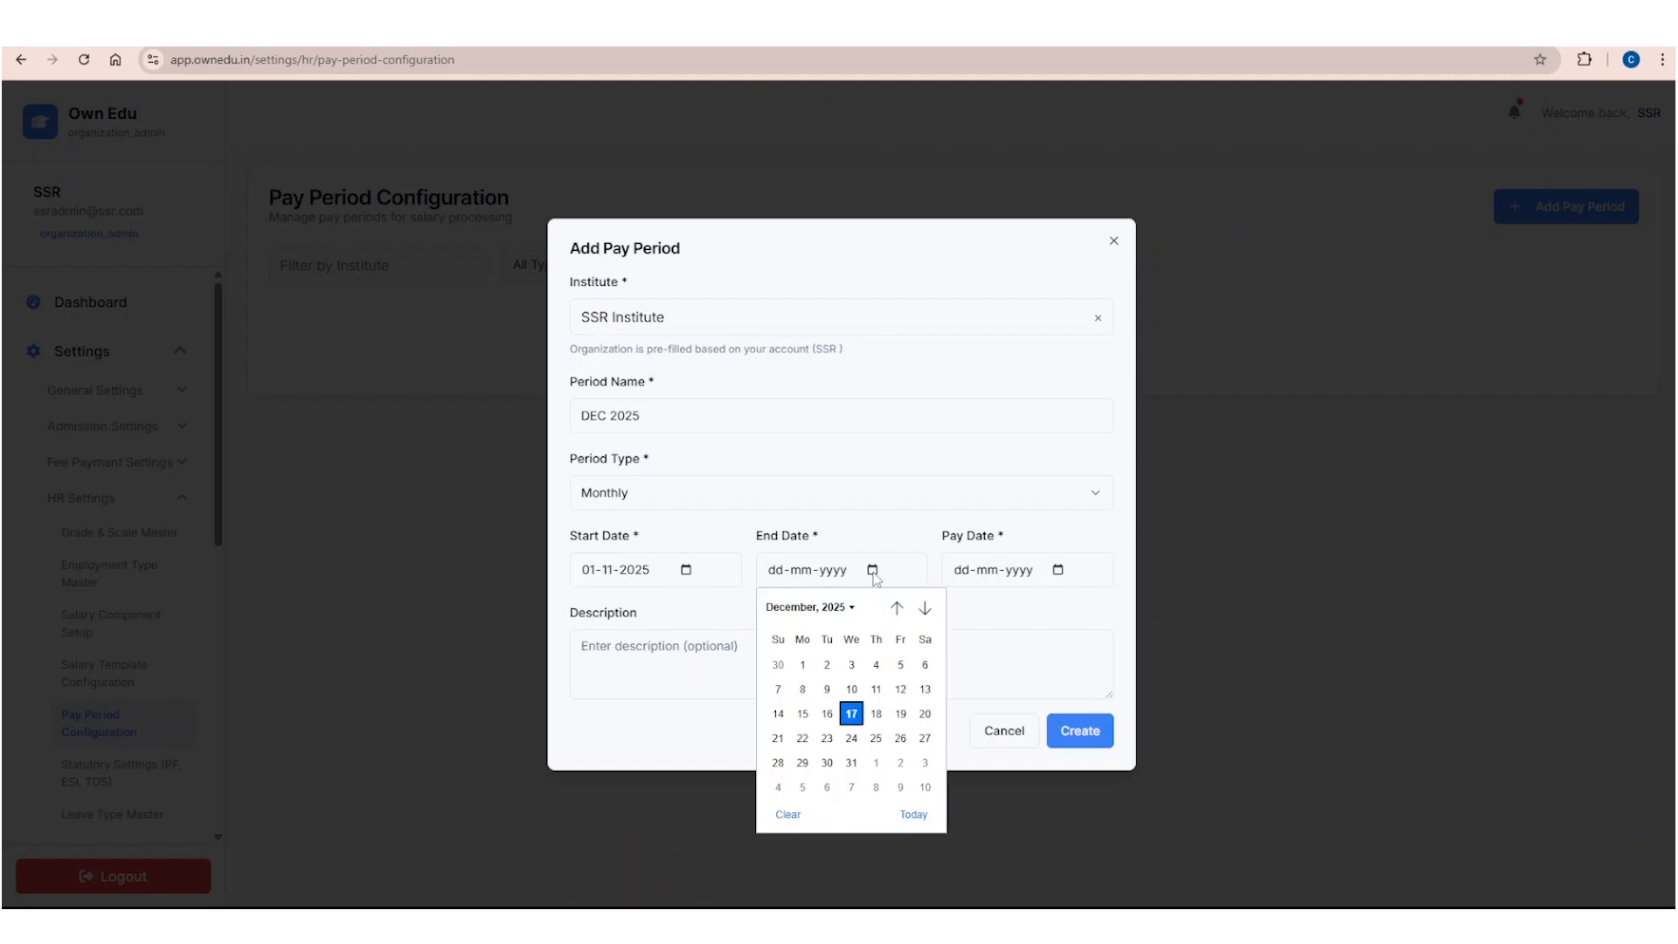
left_click(852, 763)
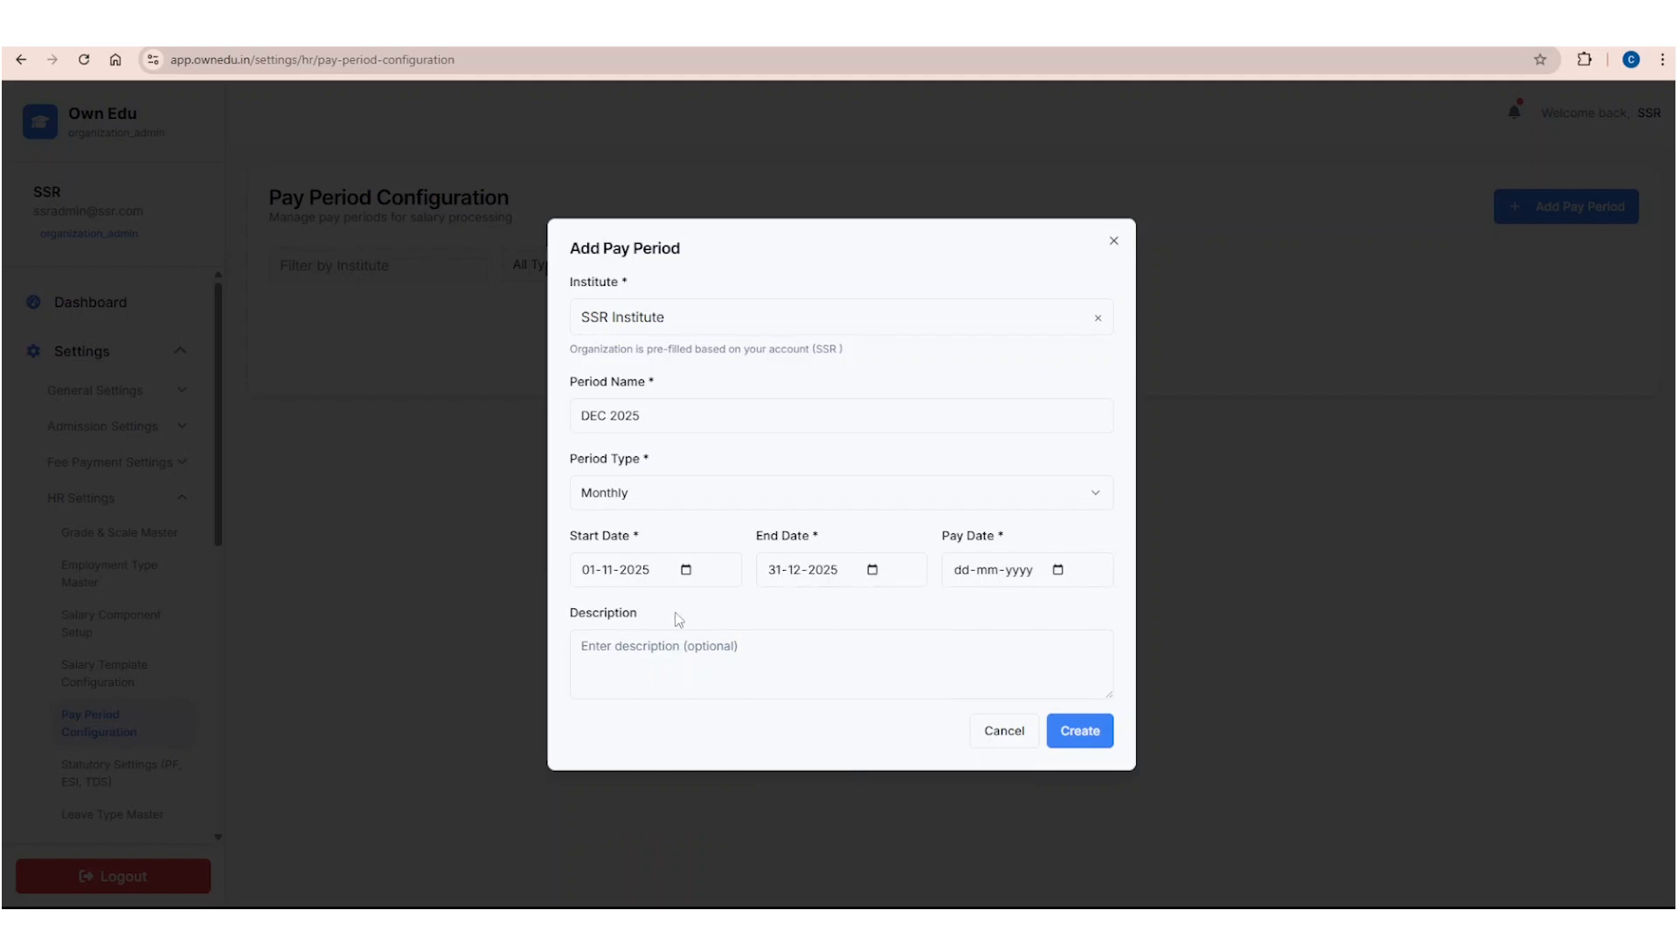
left_click(873, 571)
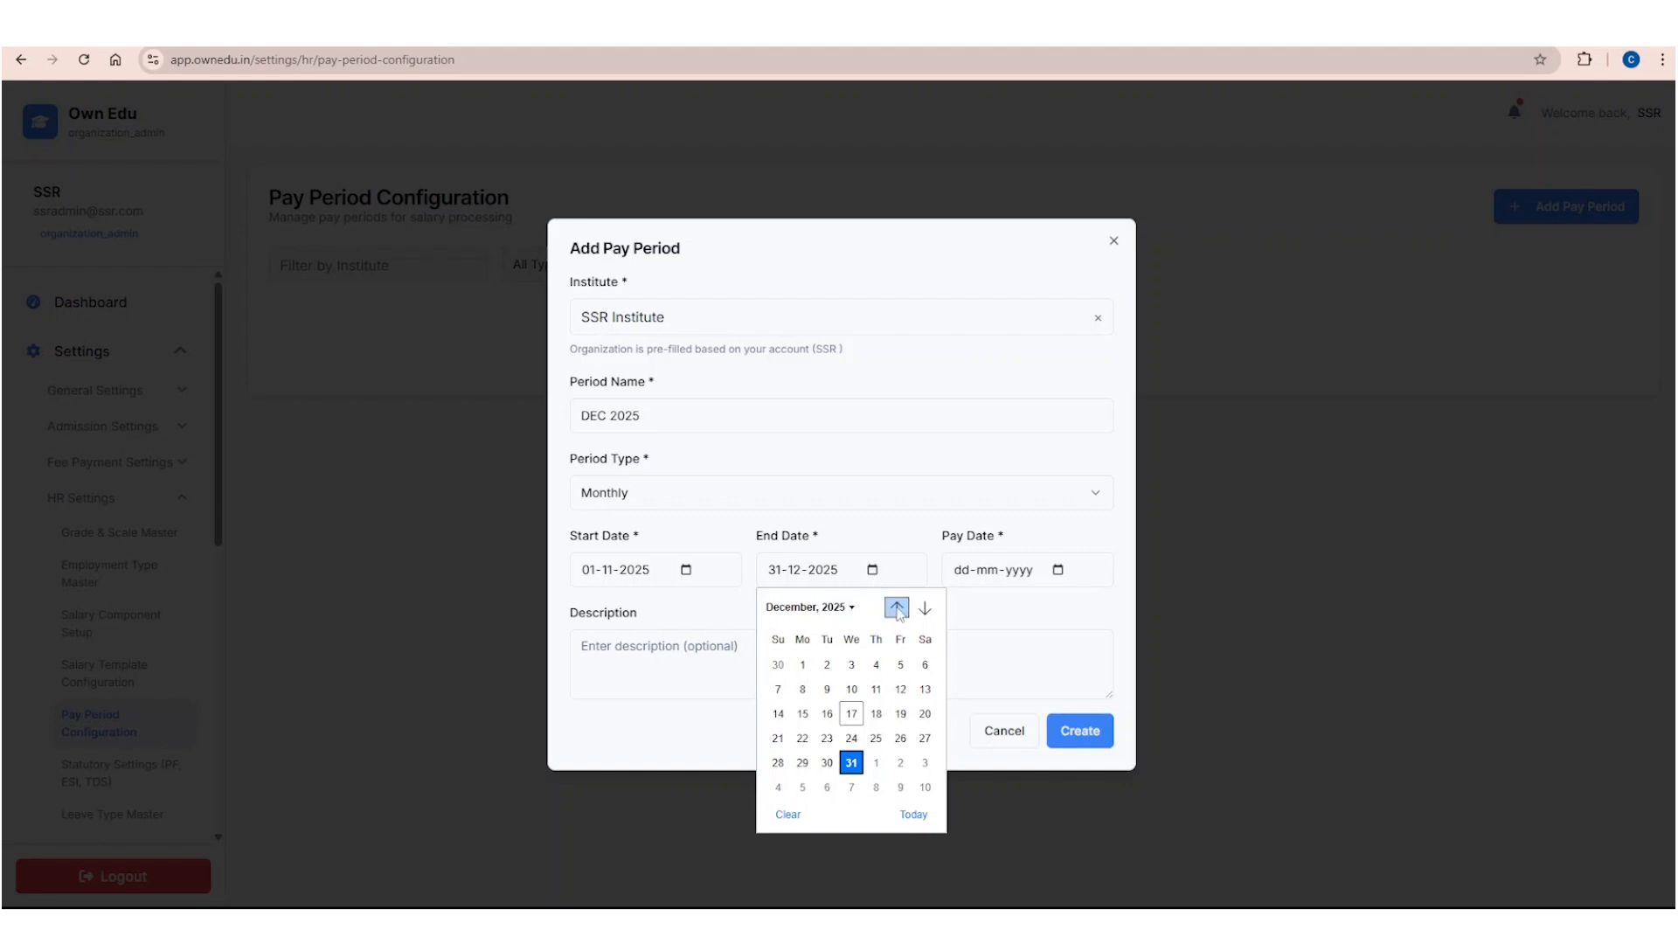
left_click(896, 608)
left_click(777, 786)
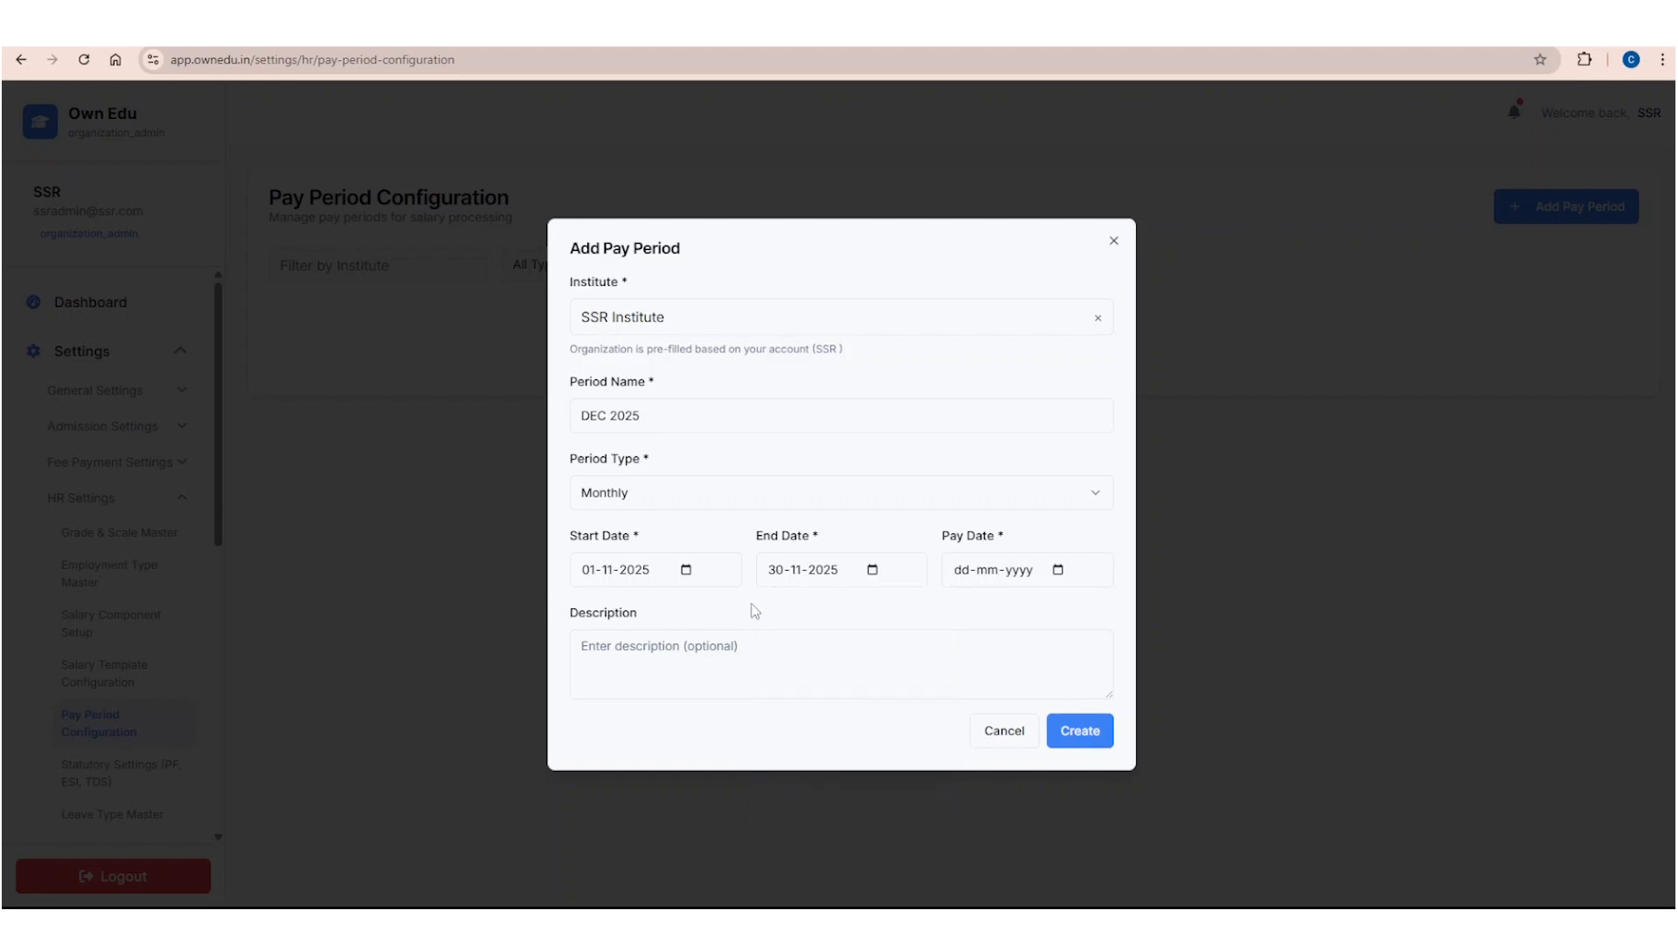
Step: Set the pay date to 01-12-2025, create the pay period without a description, and dismiss the notification
left_click(1058, 572)
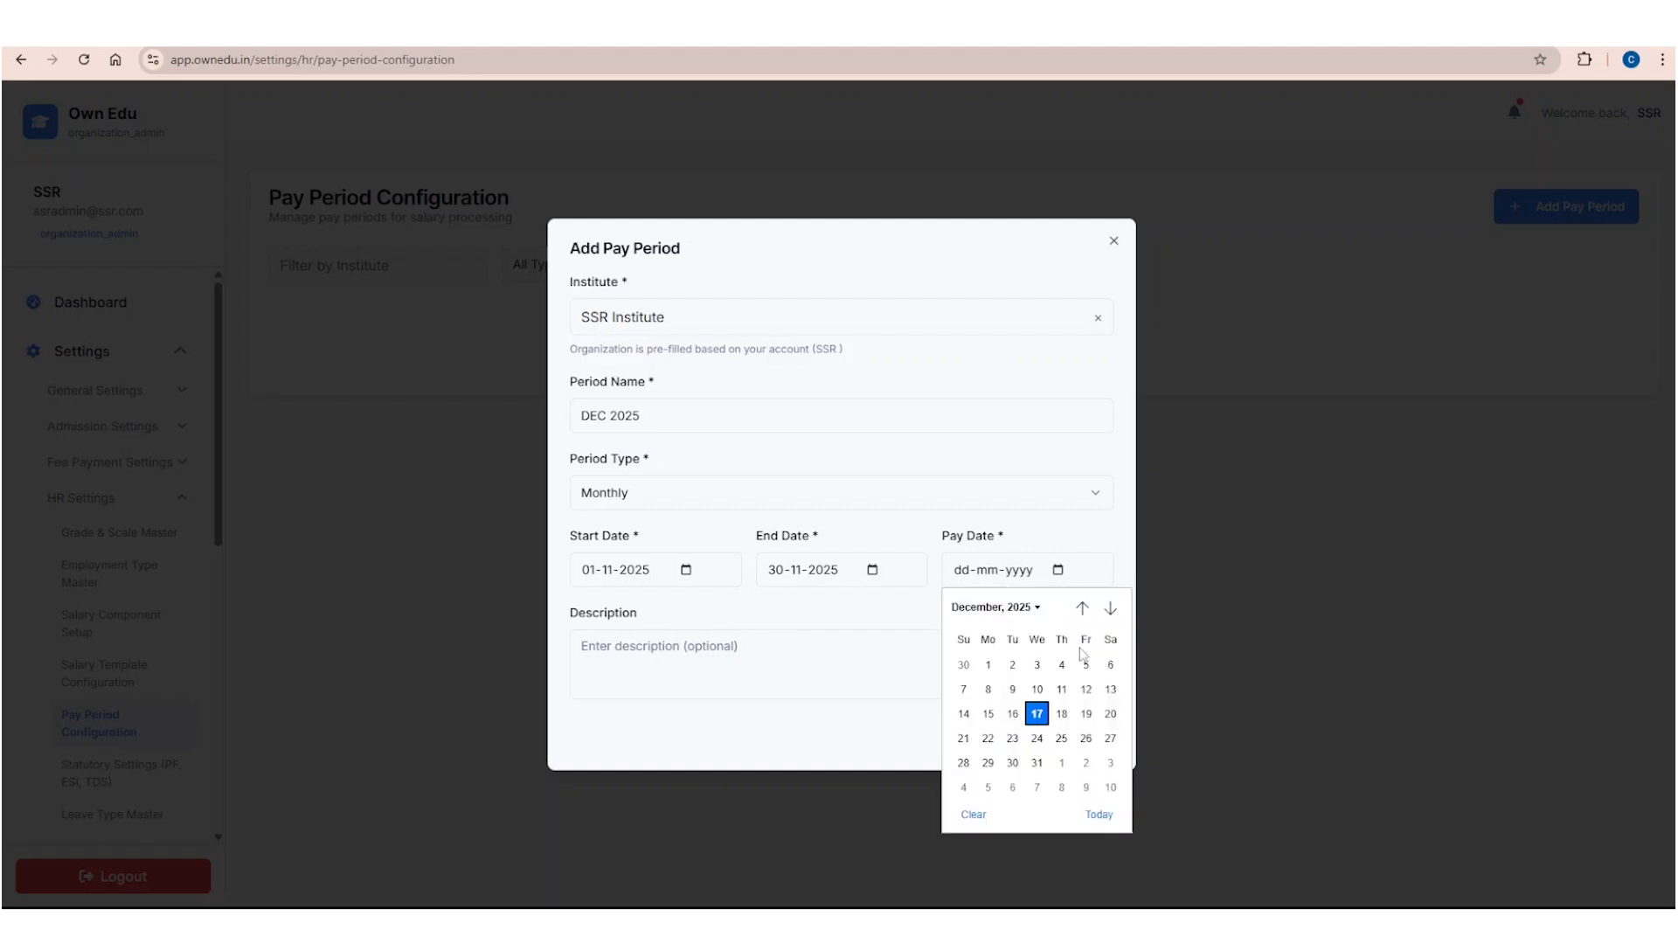
left_click(997, 666)
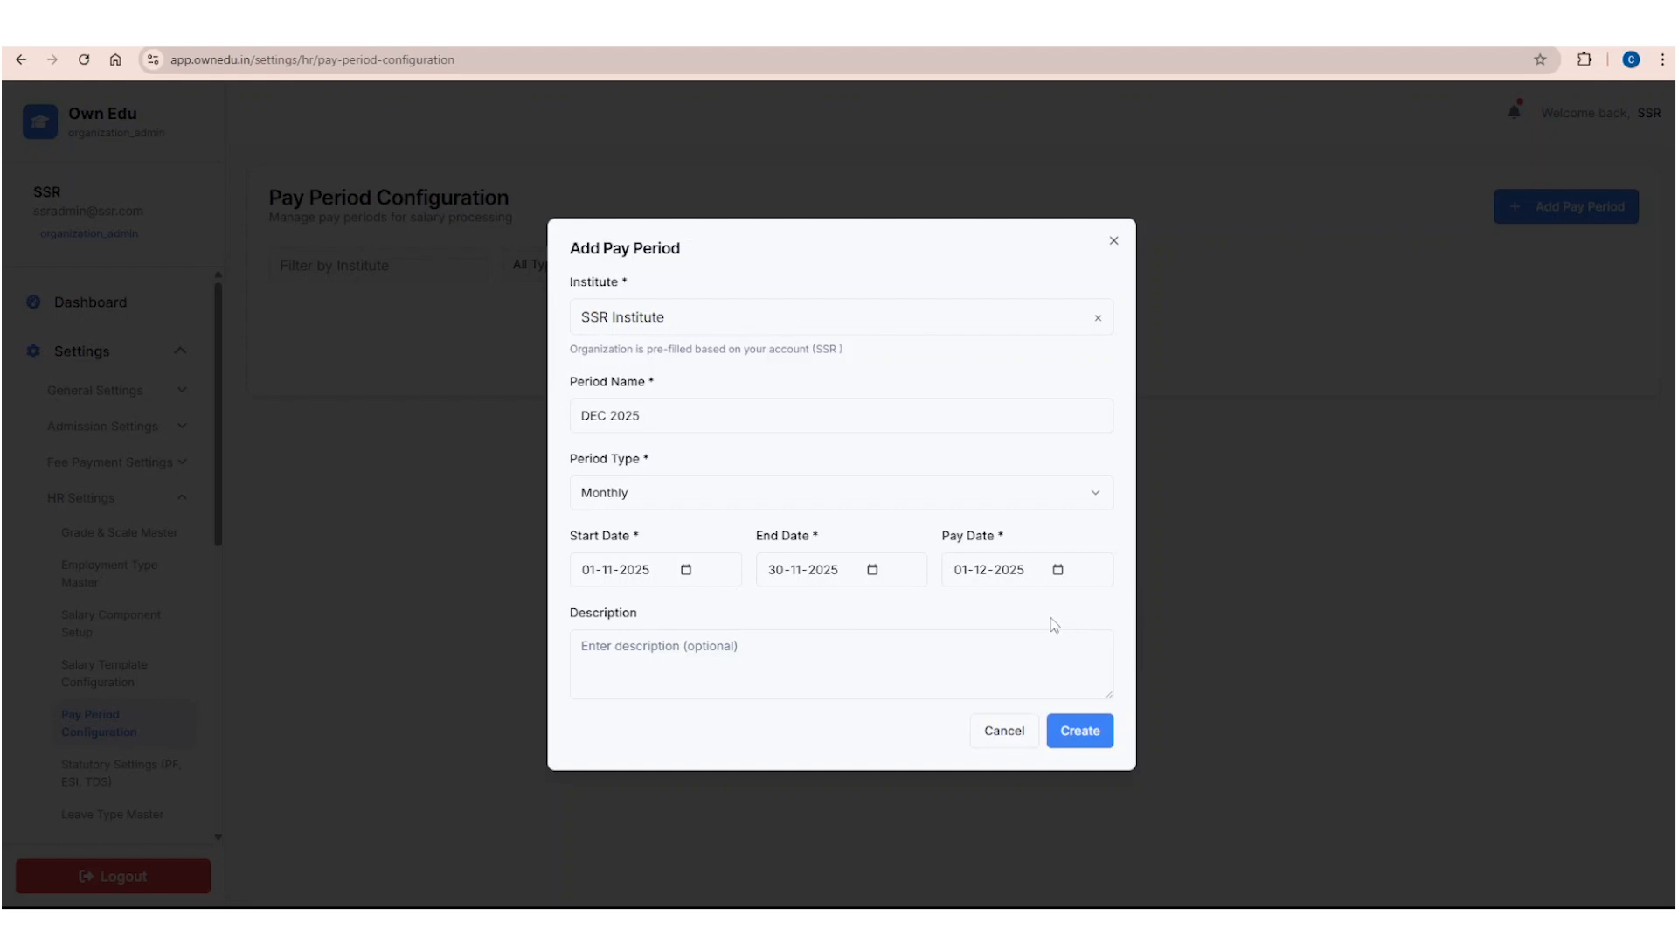
left_click(697, 663)
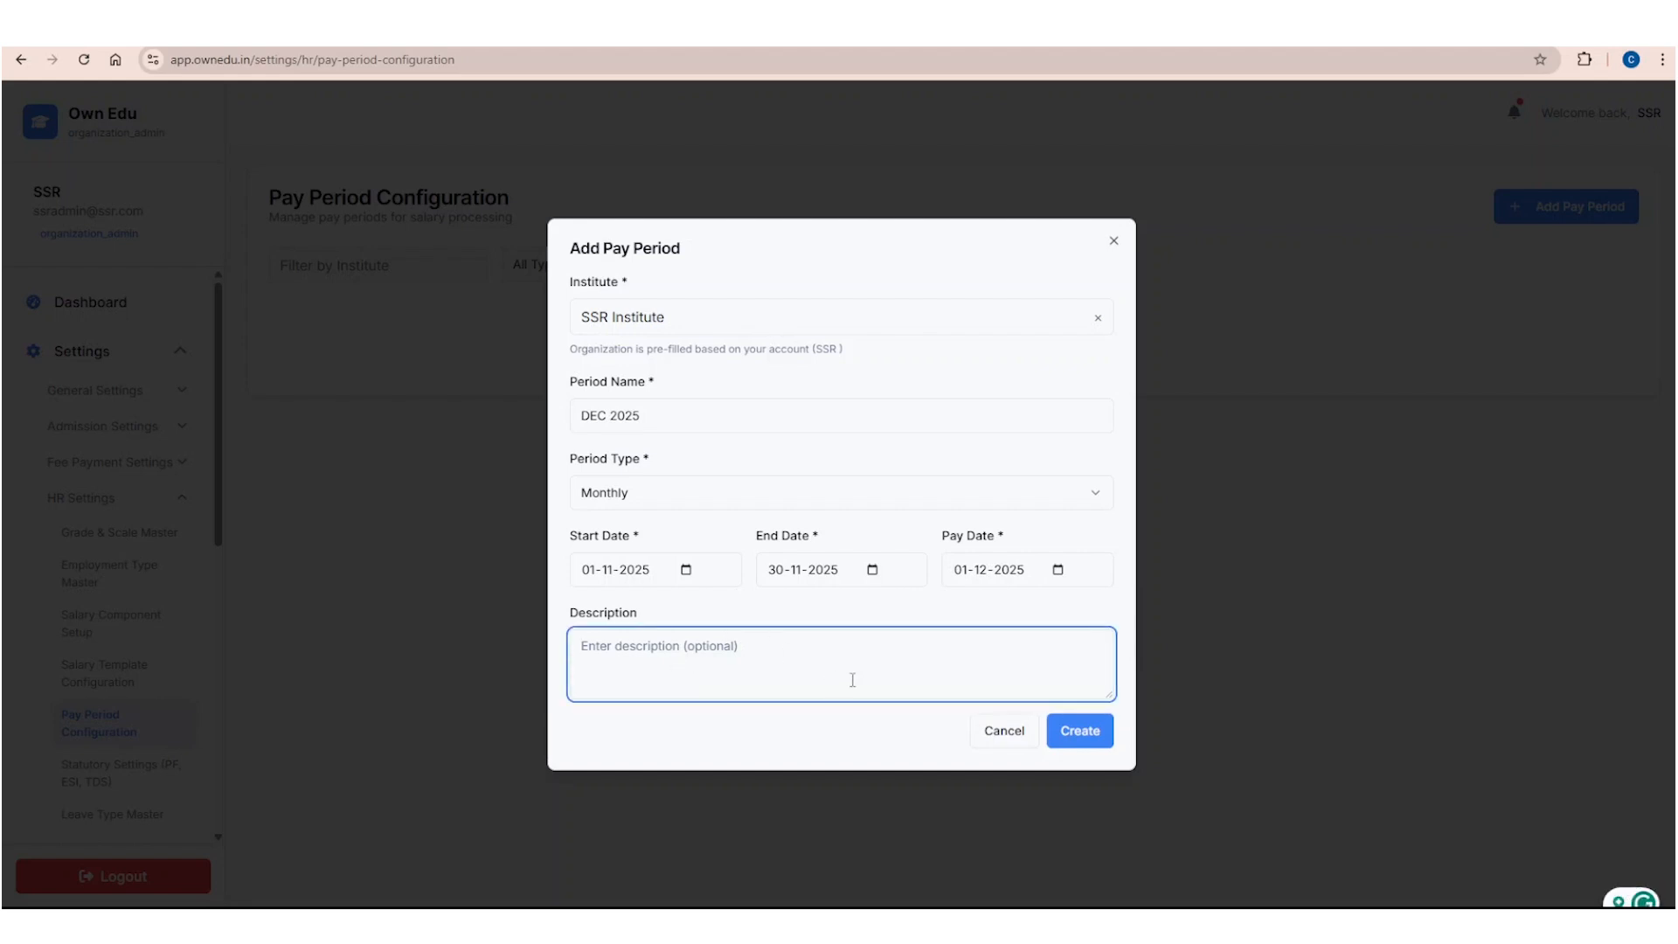
left_click(1088, 737)
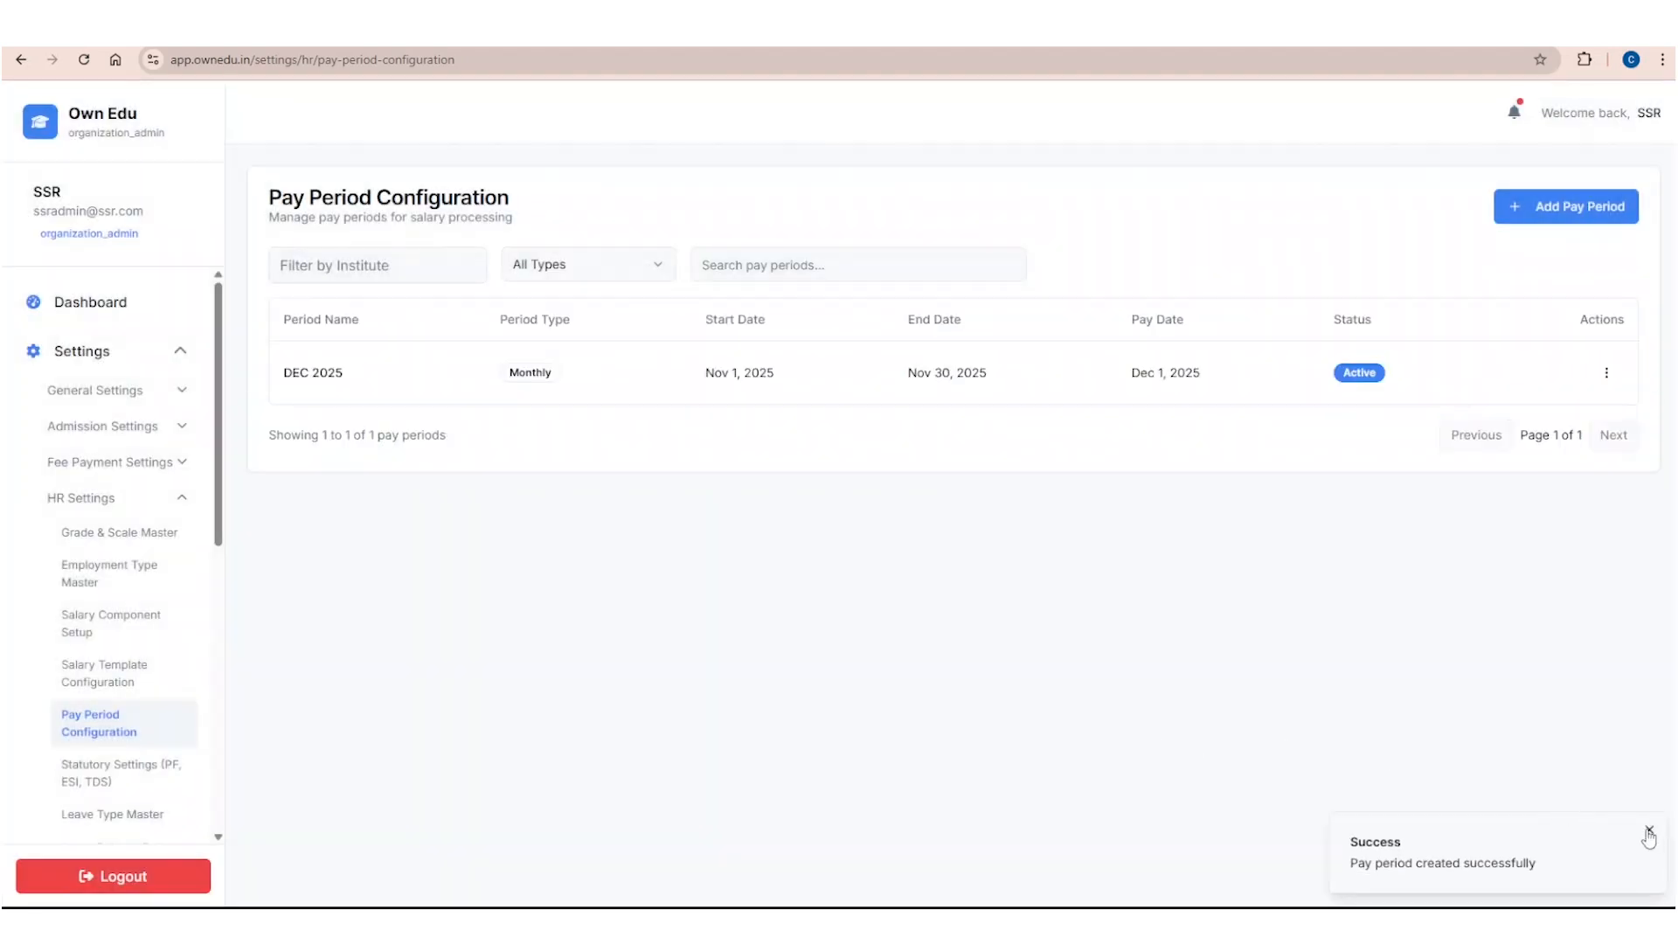
left_click(1650, 831)
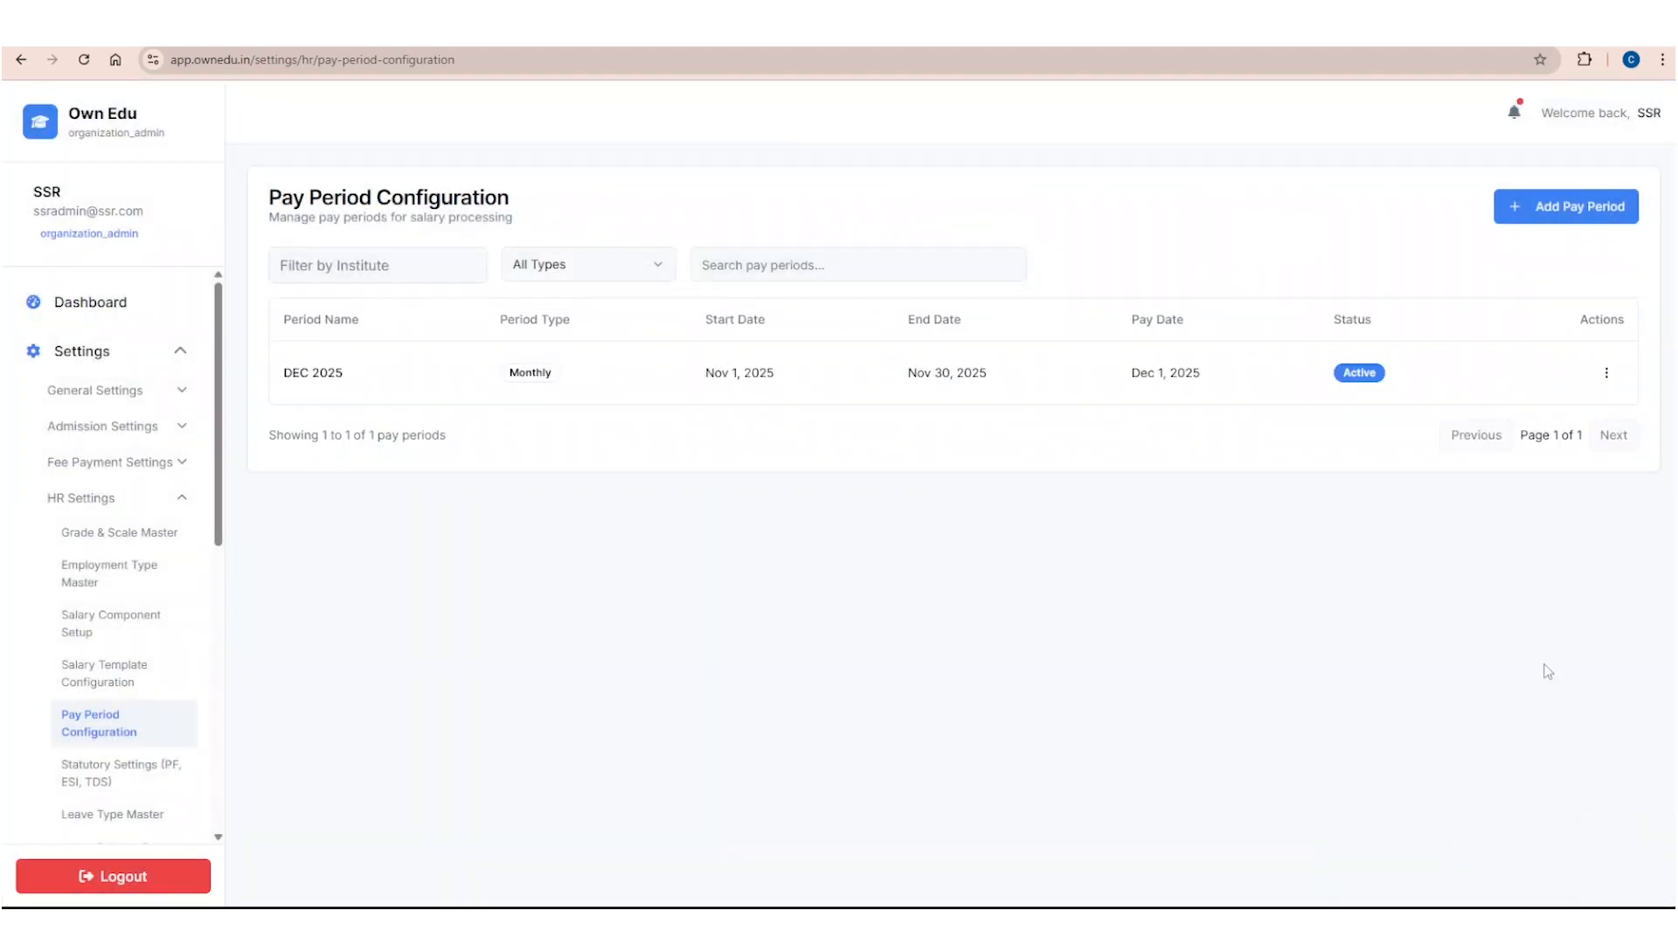
Step: View the details of the "DEC 2025" pay period and close them
left_click(1608, 375)
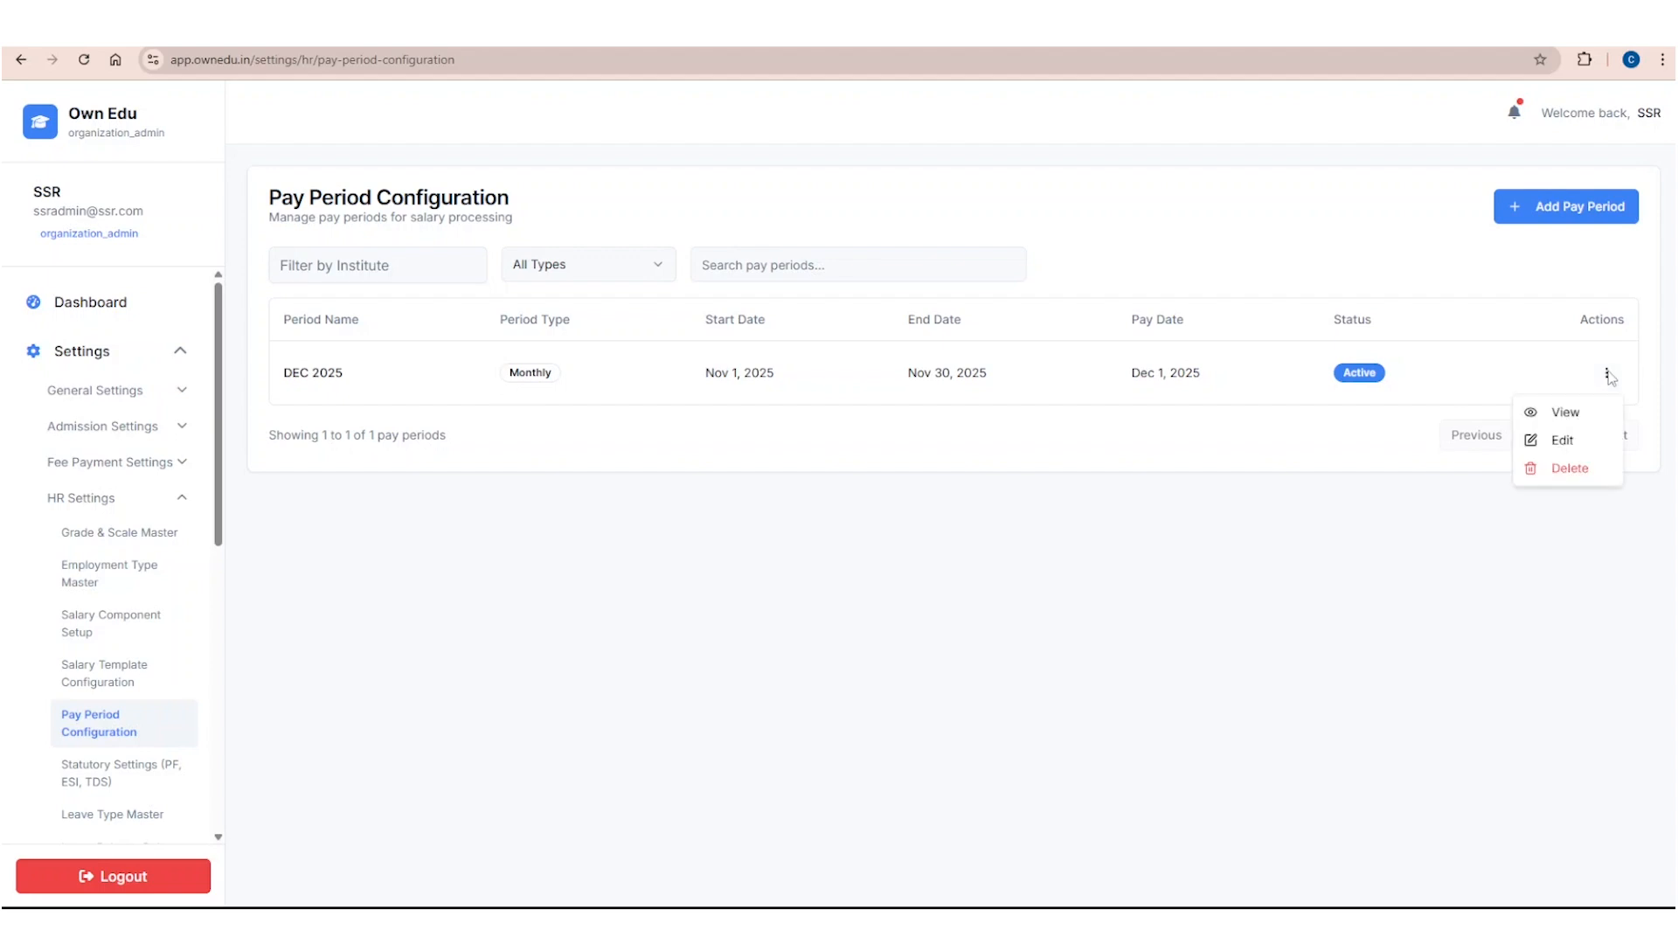
left_click(1565, 412)
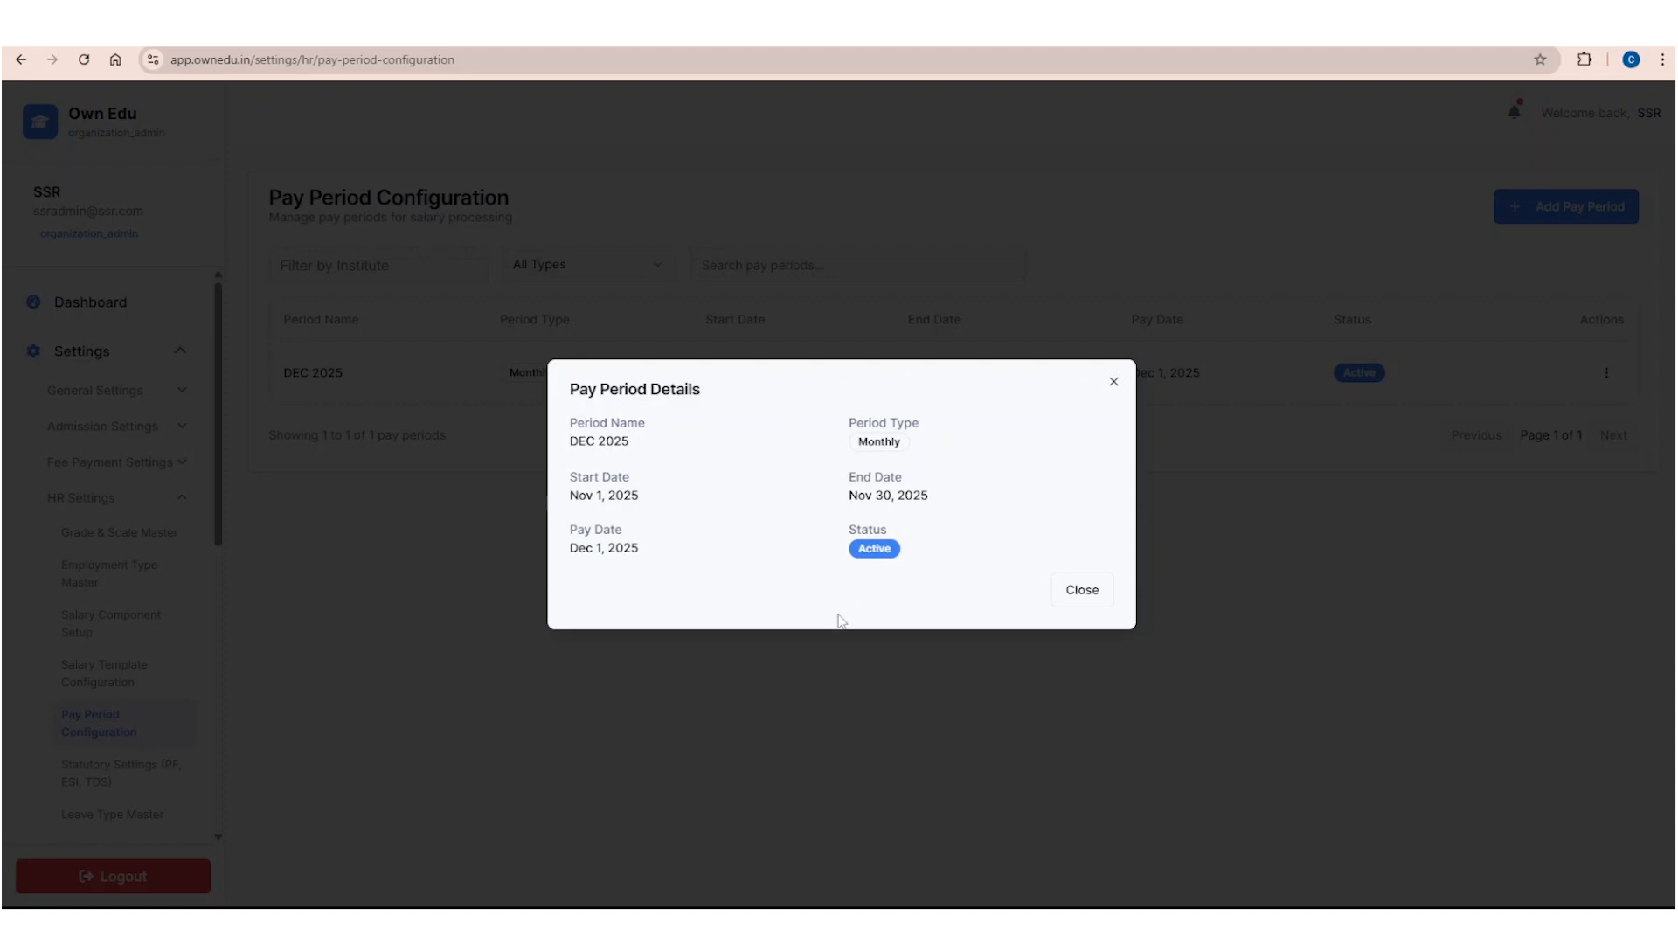
left_click(1084, 591)
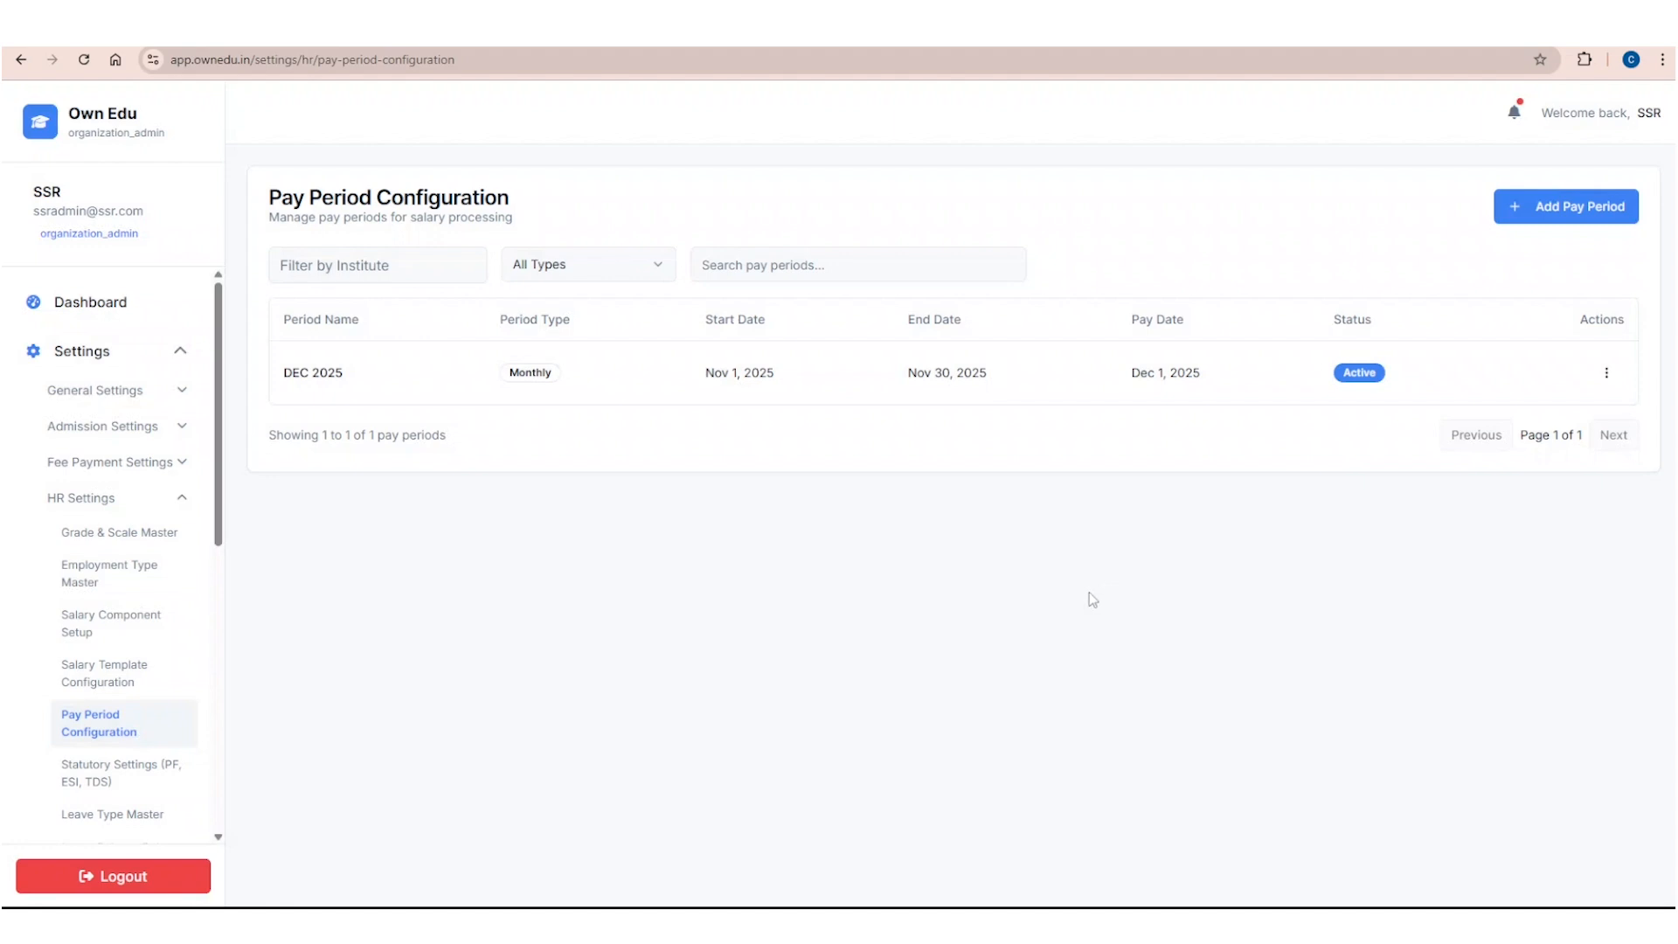
Step: Open the "DEC 2025" pay period for editing and cancel, and request its deletion and cancel at the confirmation
left_click(1607, 373)
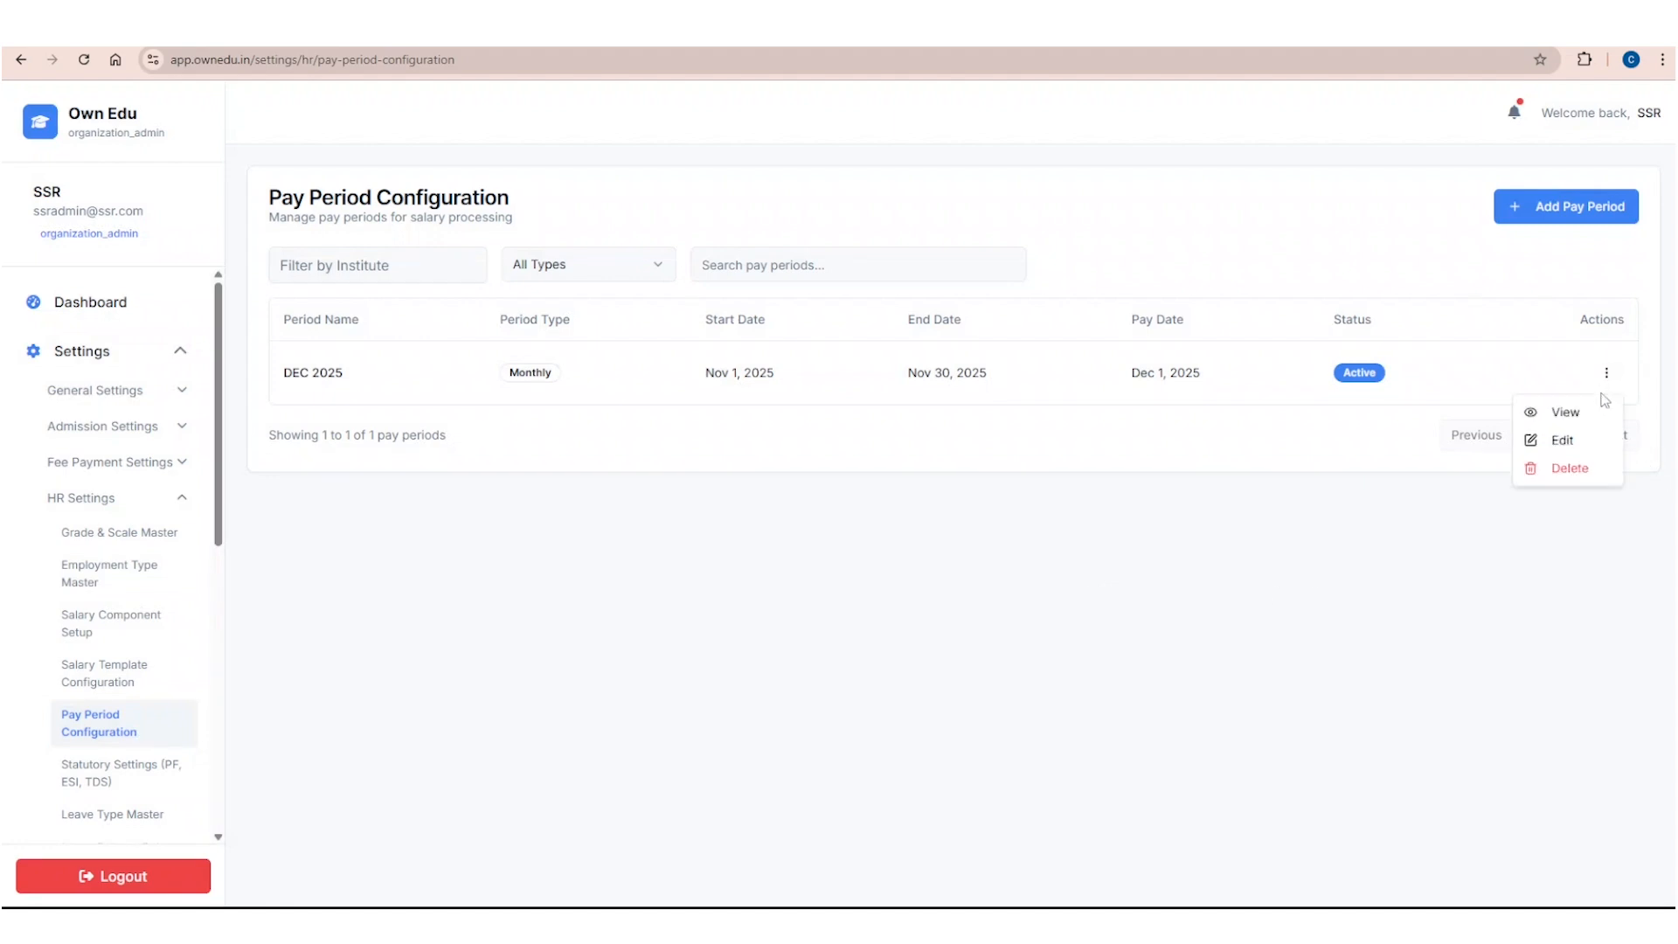
left_click(1588, 445)
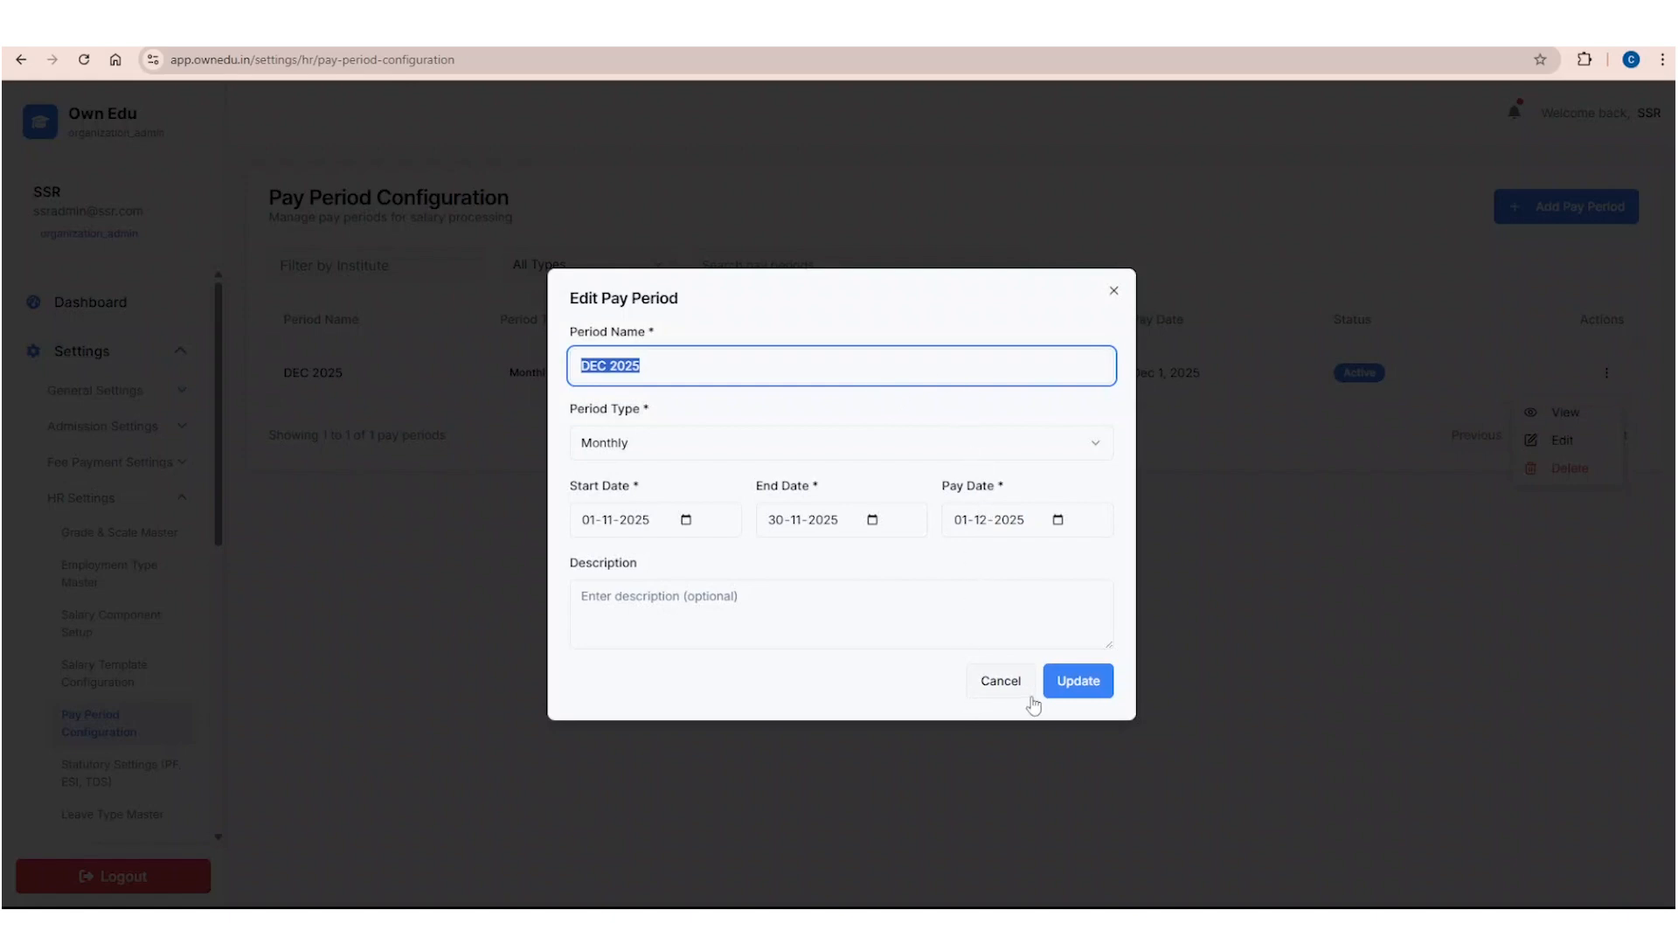
left_click(1028, 693)
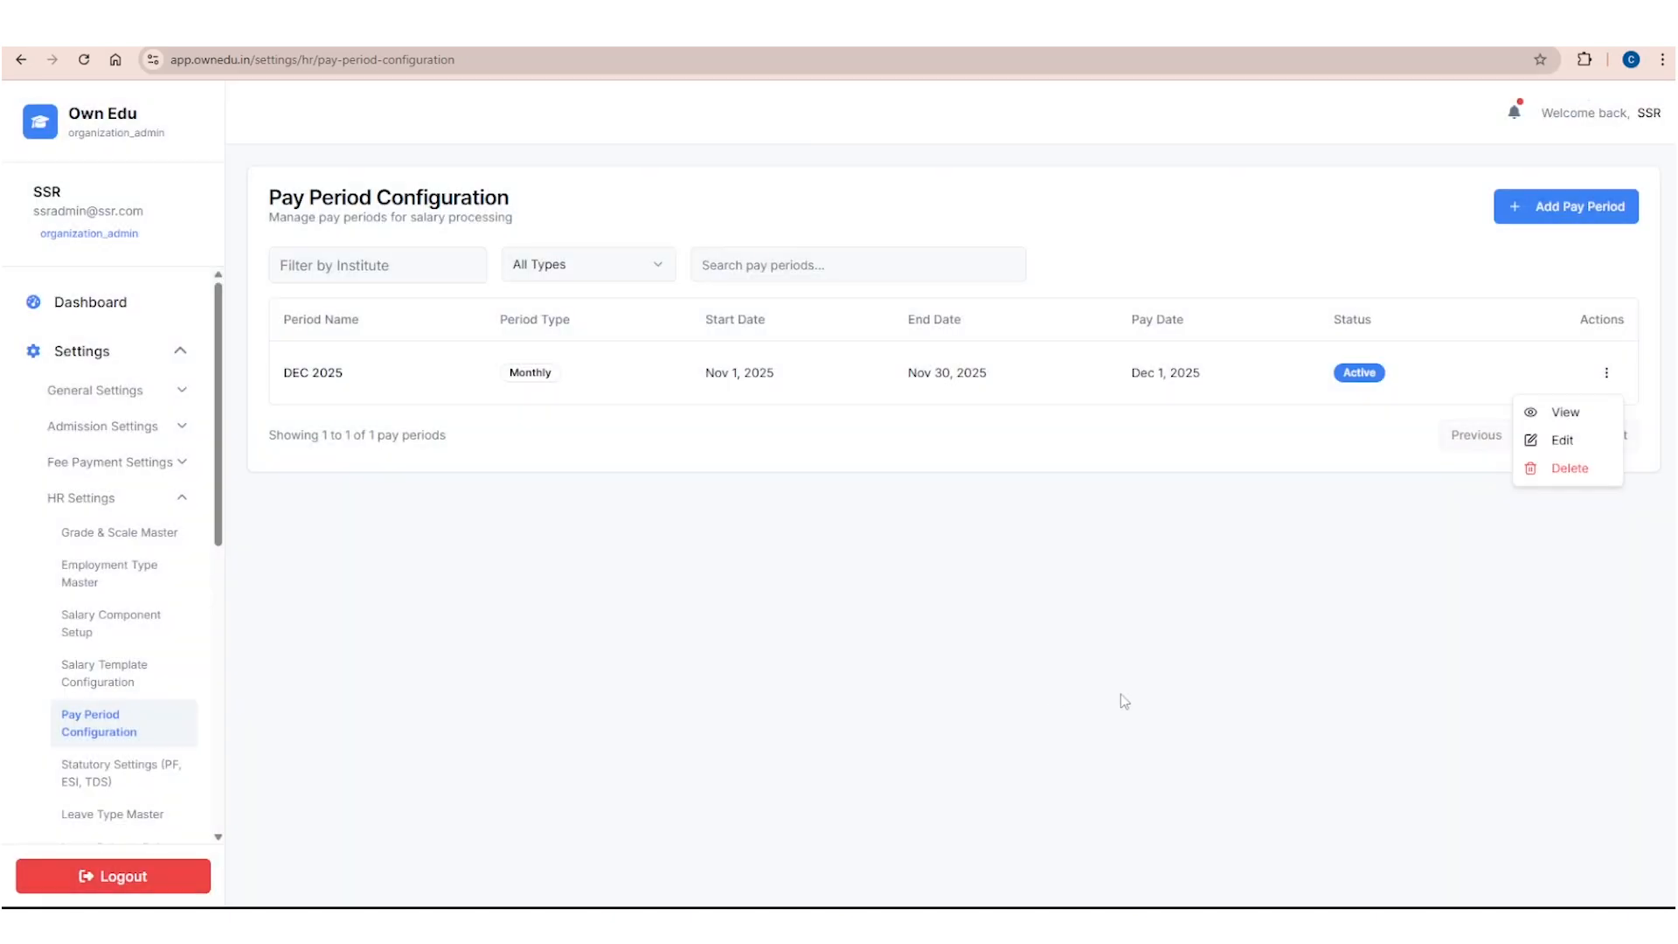
left_click(1565, 470)
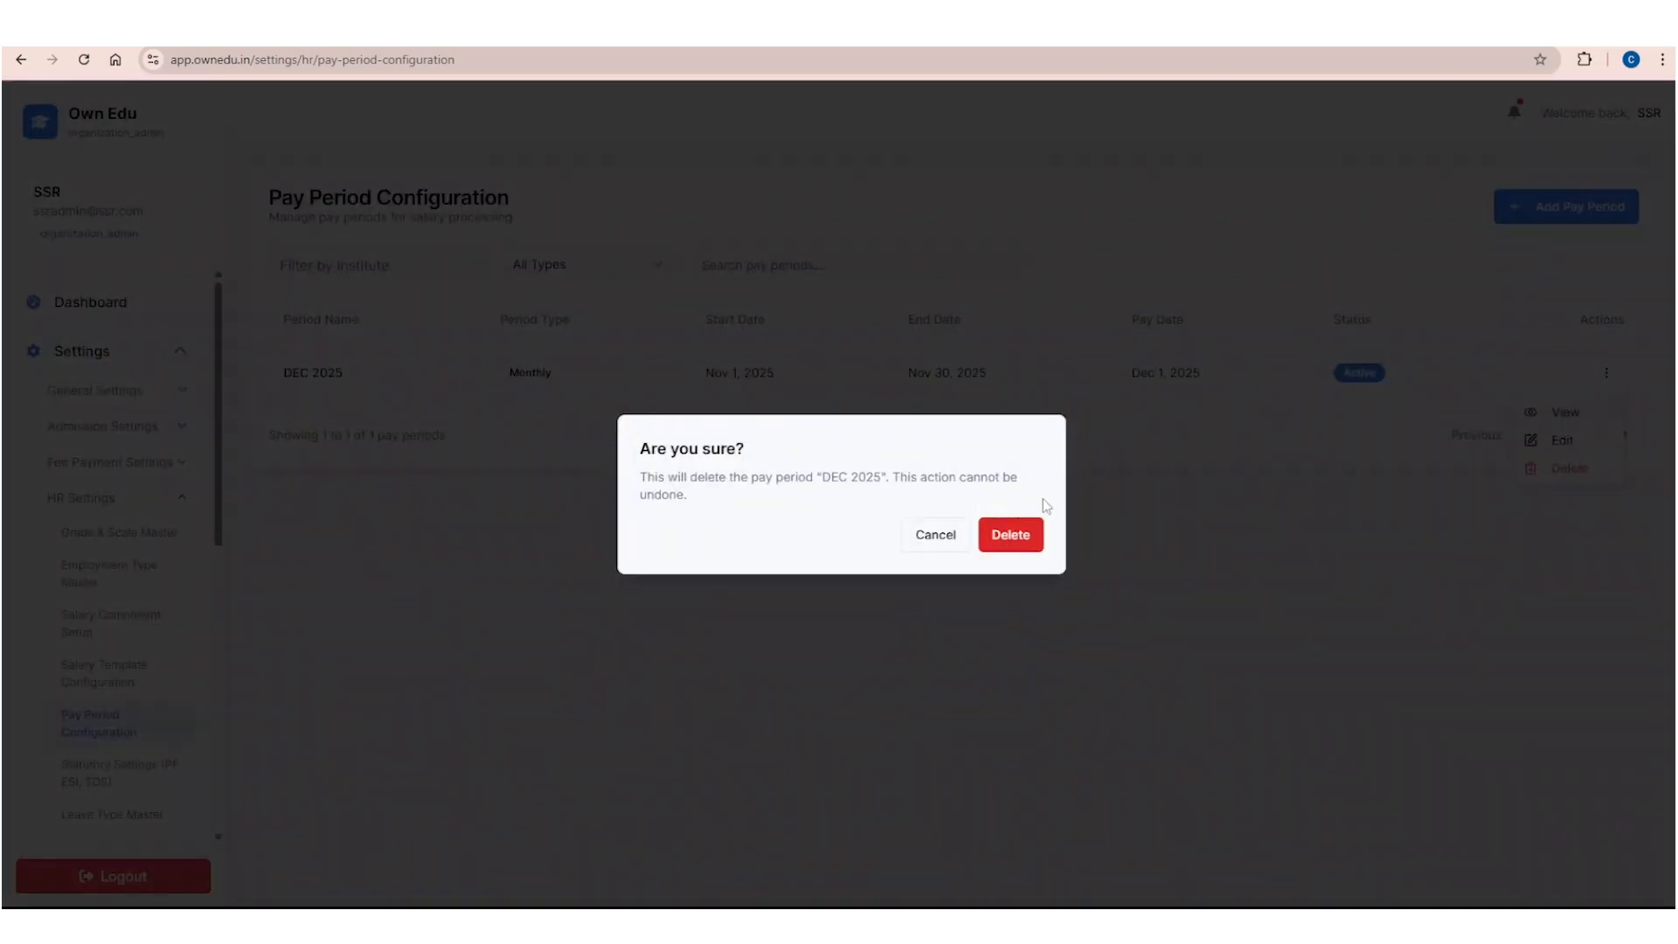
left_click(944, 538)
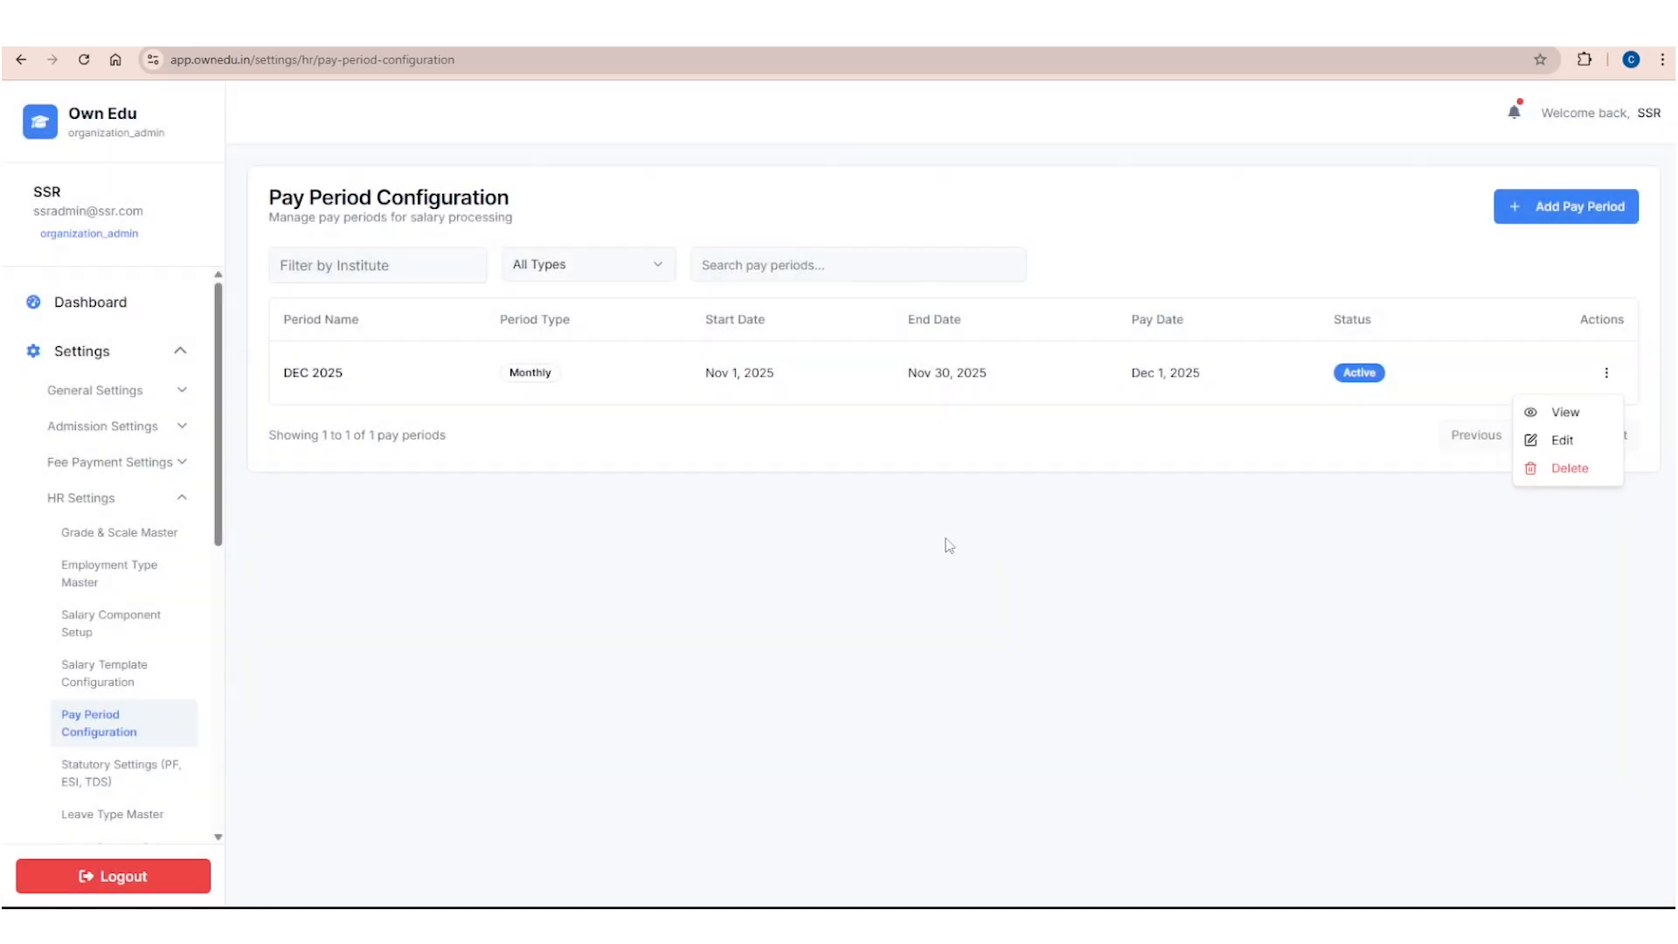
Step: Look through the institute and period type filter options and the search field for pay periods
left_click(382, 267)
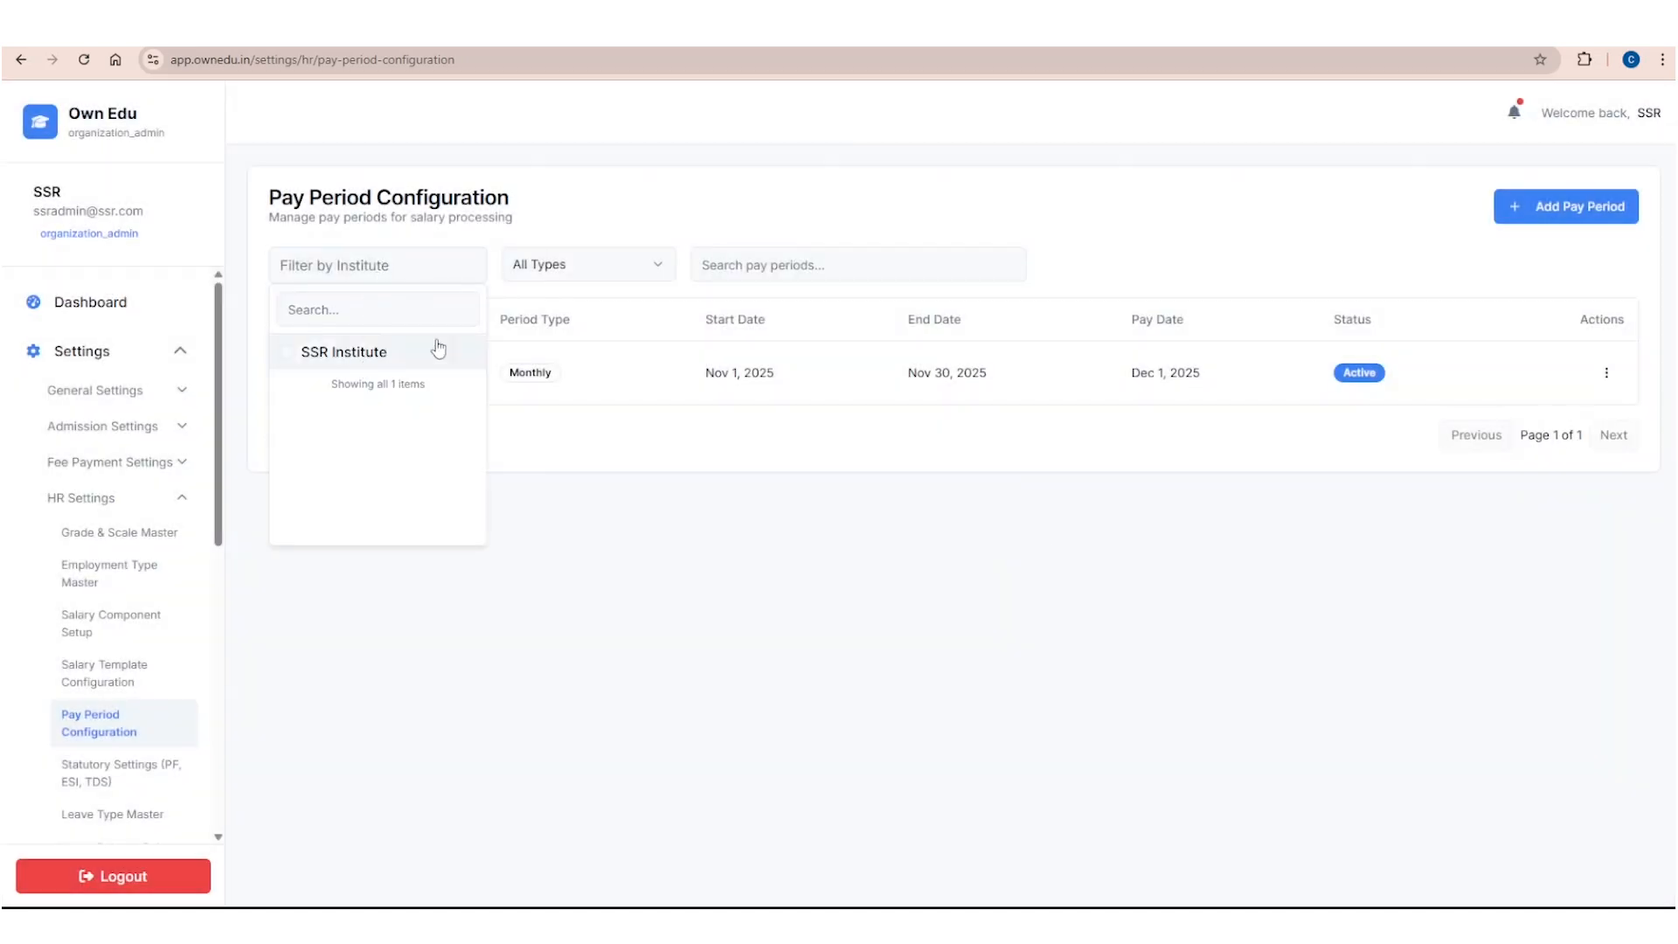
left_click(590, 278)
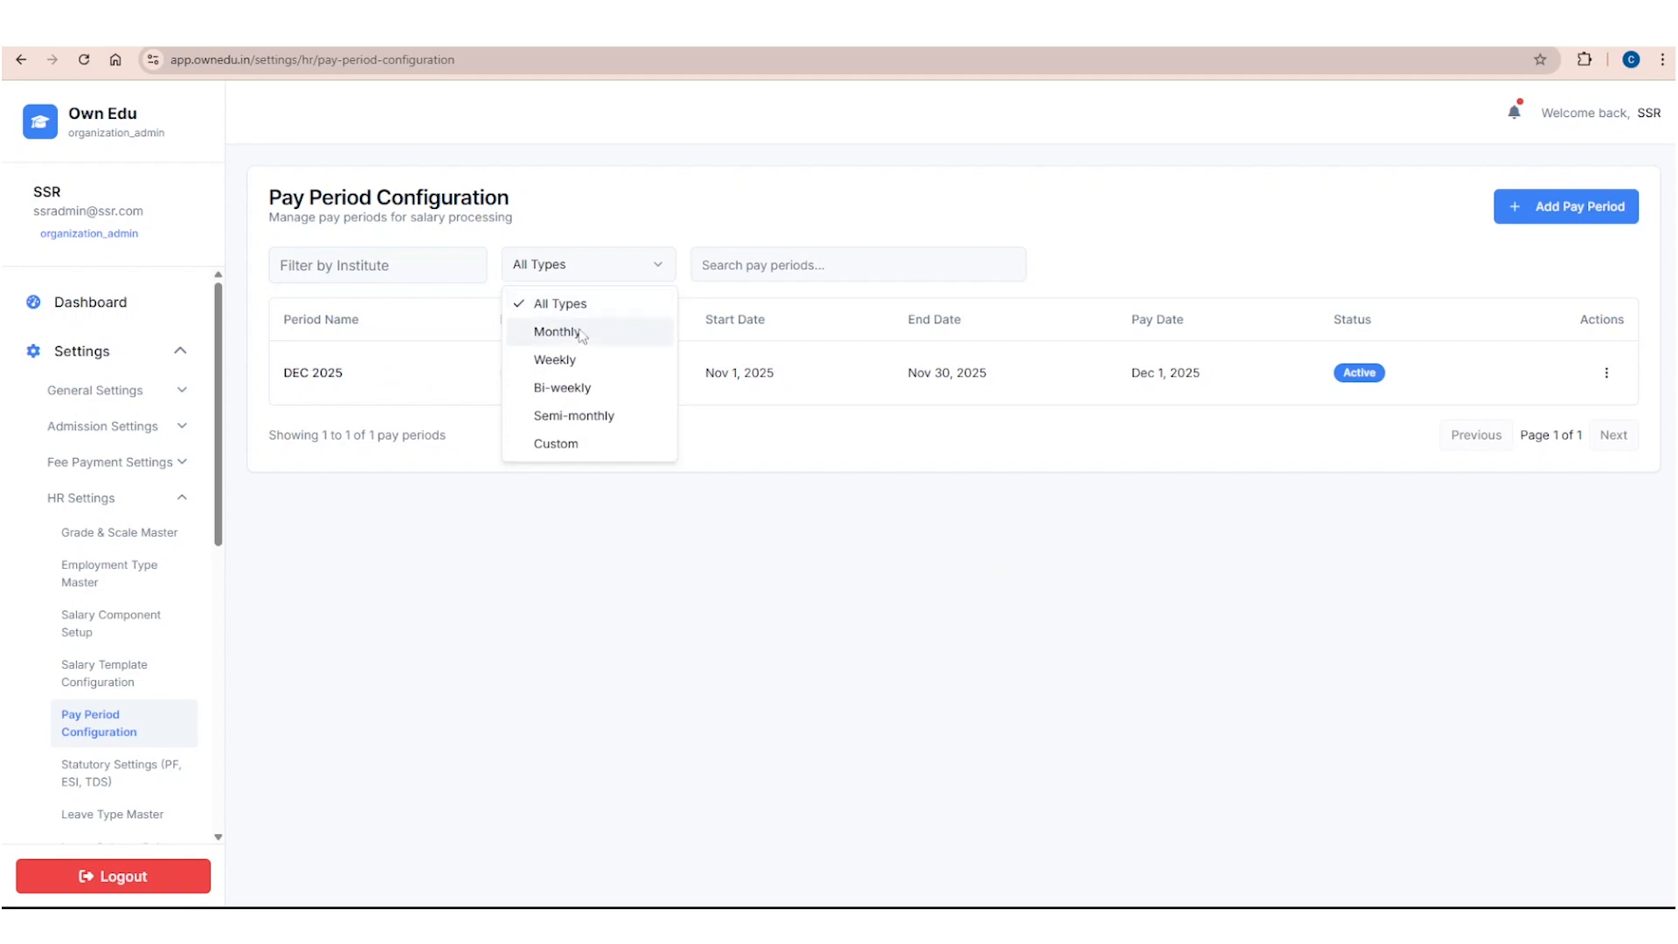
left_click(747, 464)
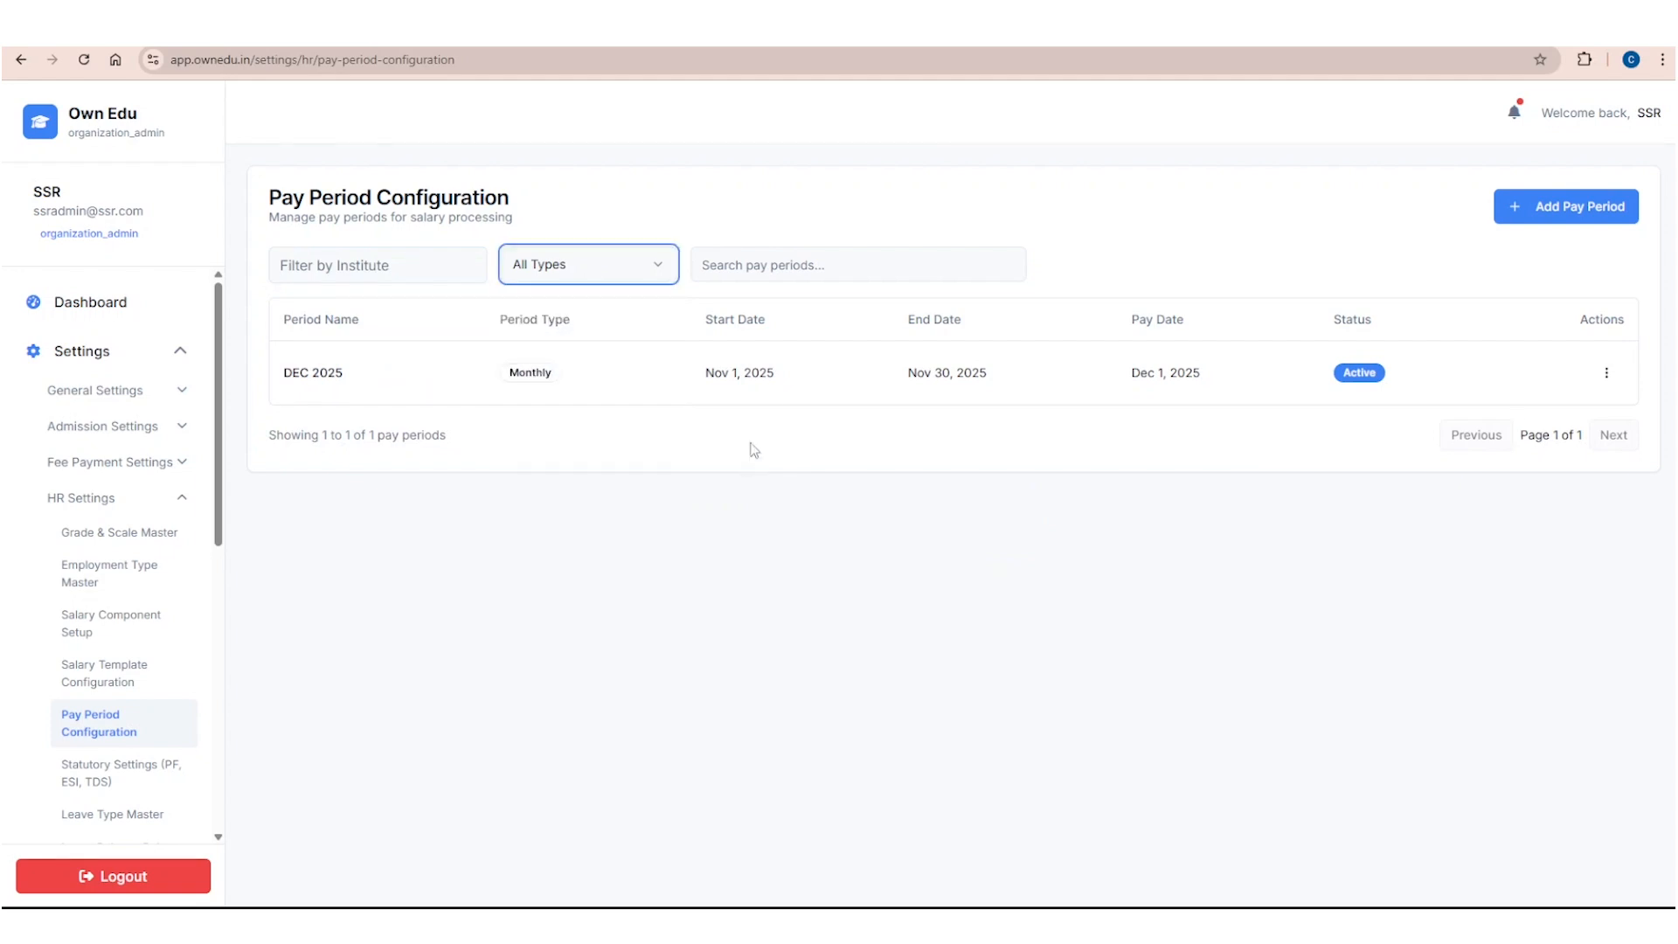
left_click(772, 261)
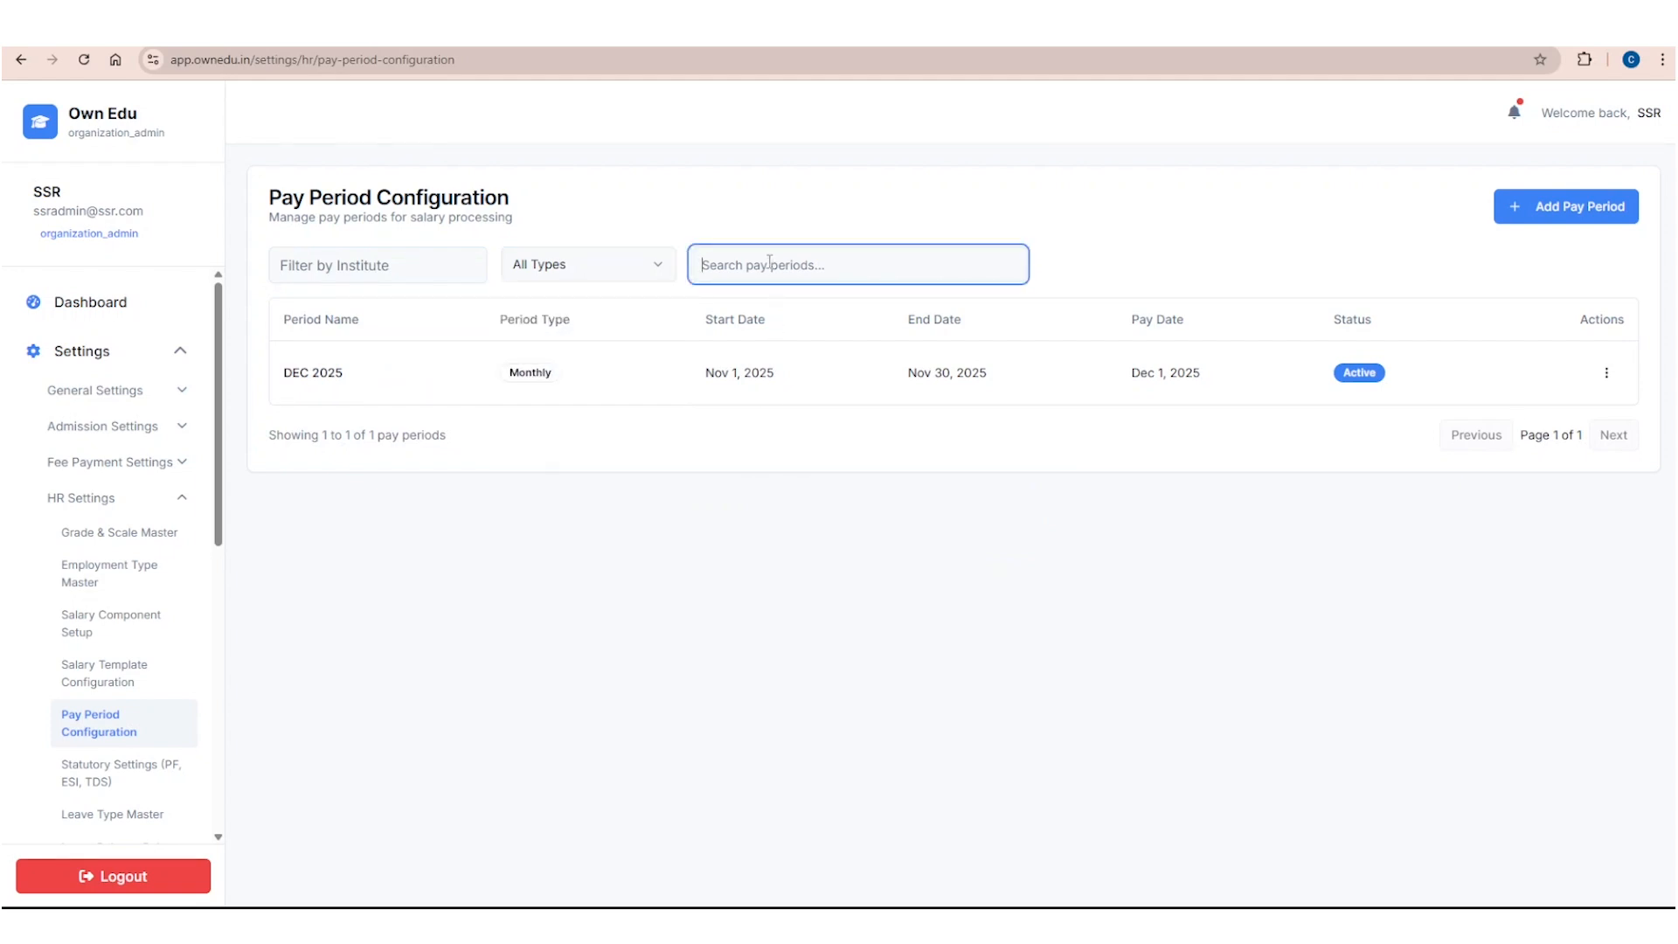
Step: Open the Statutory Settings (PF, ESI, TDS) page of the HR settings
left_click(769, 423)
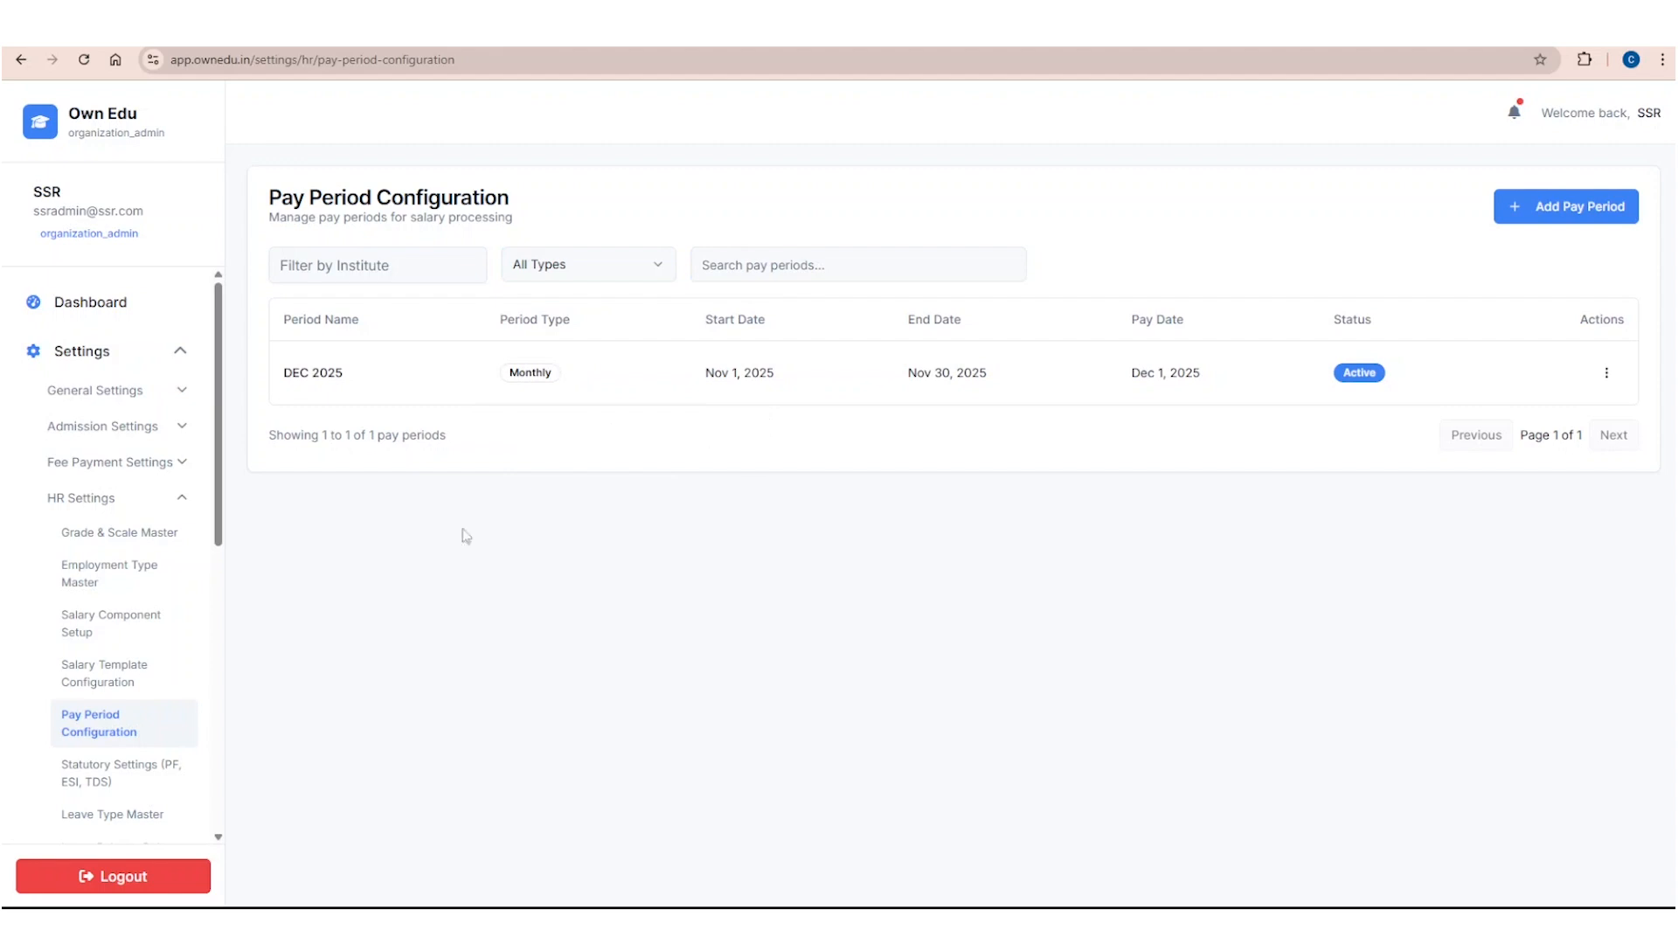
scroll(83, 618, "down", 1)
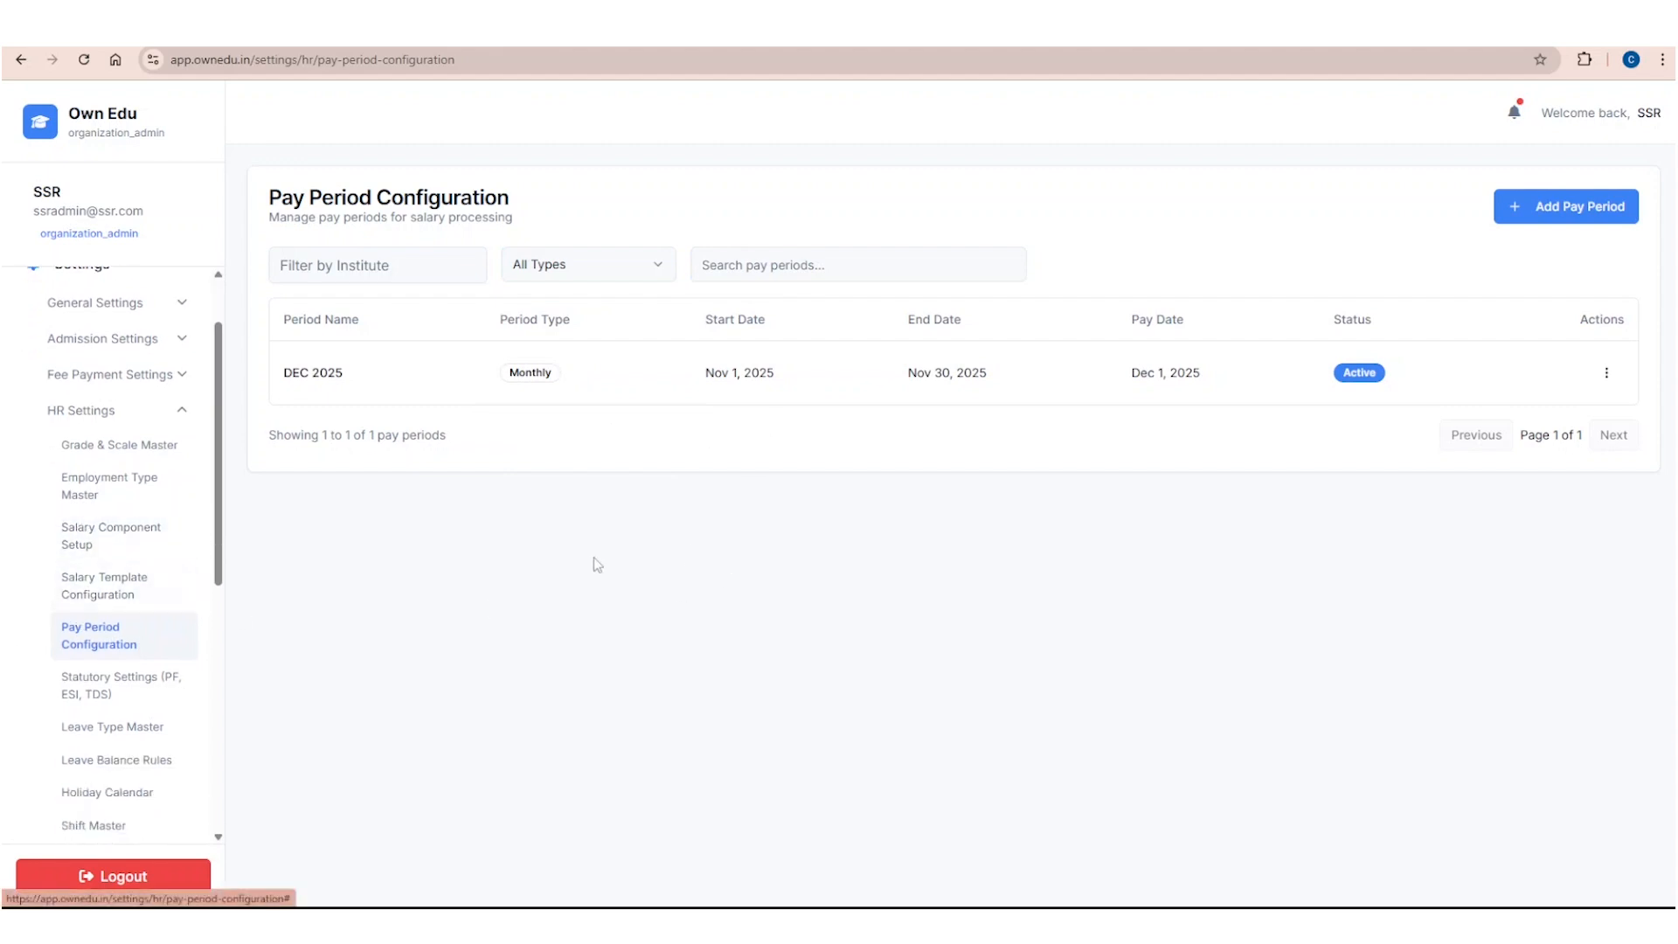
scroll(211, 612, "down", 1)
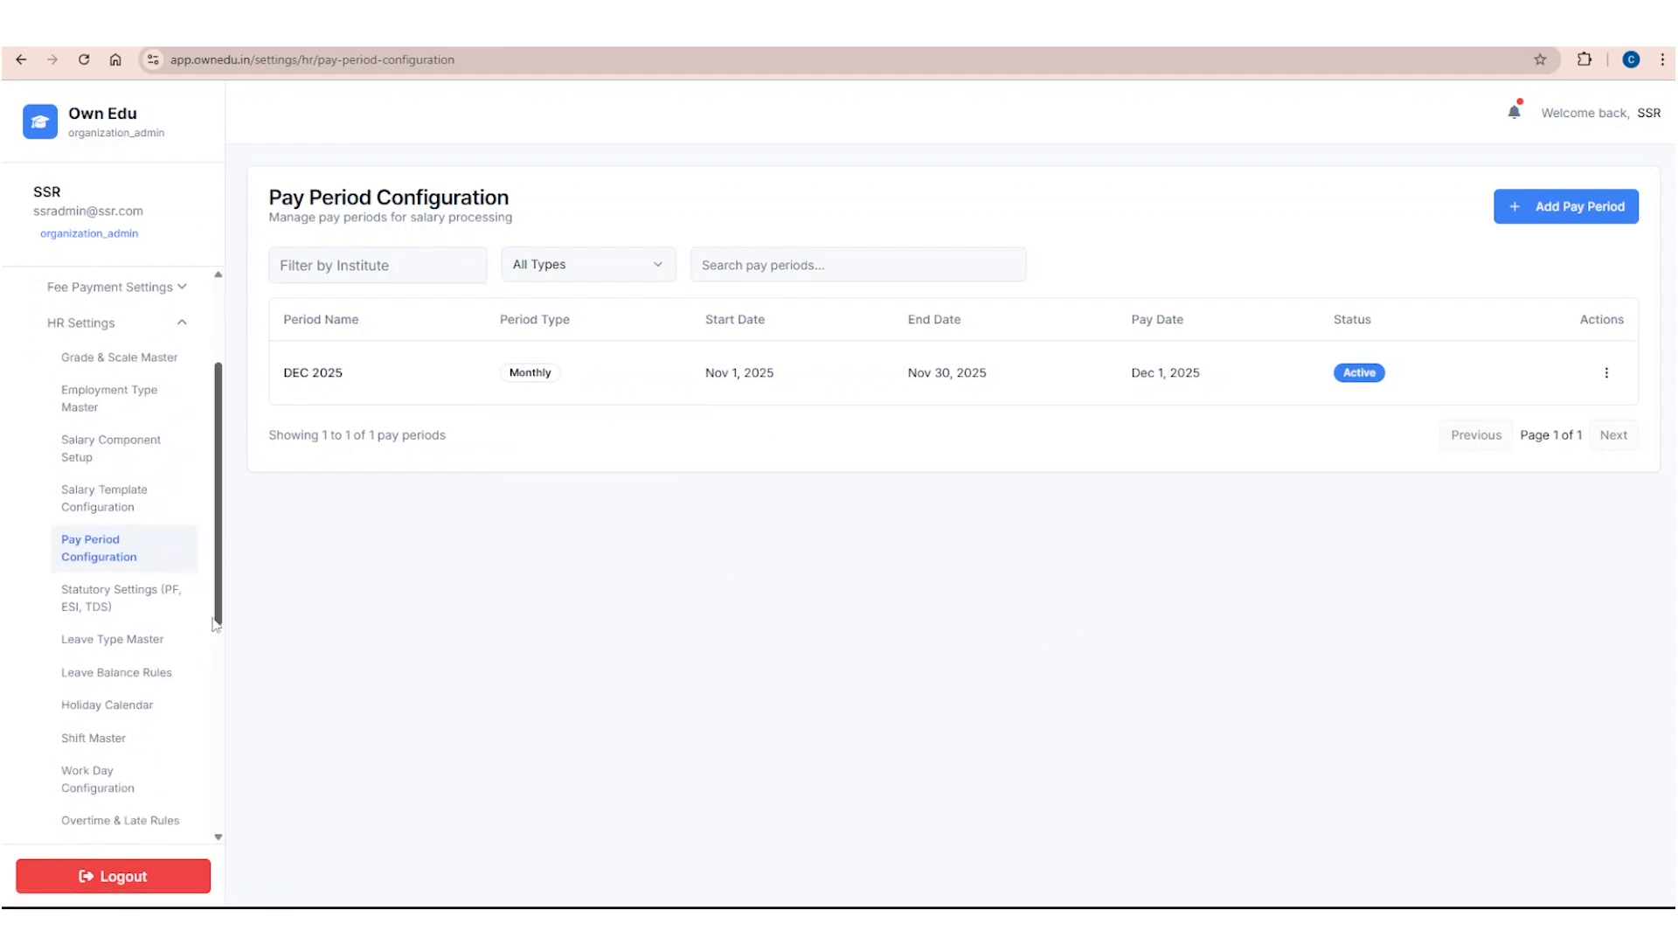
left_click(100, 612)
scroll(102, 612, "down", 4)
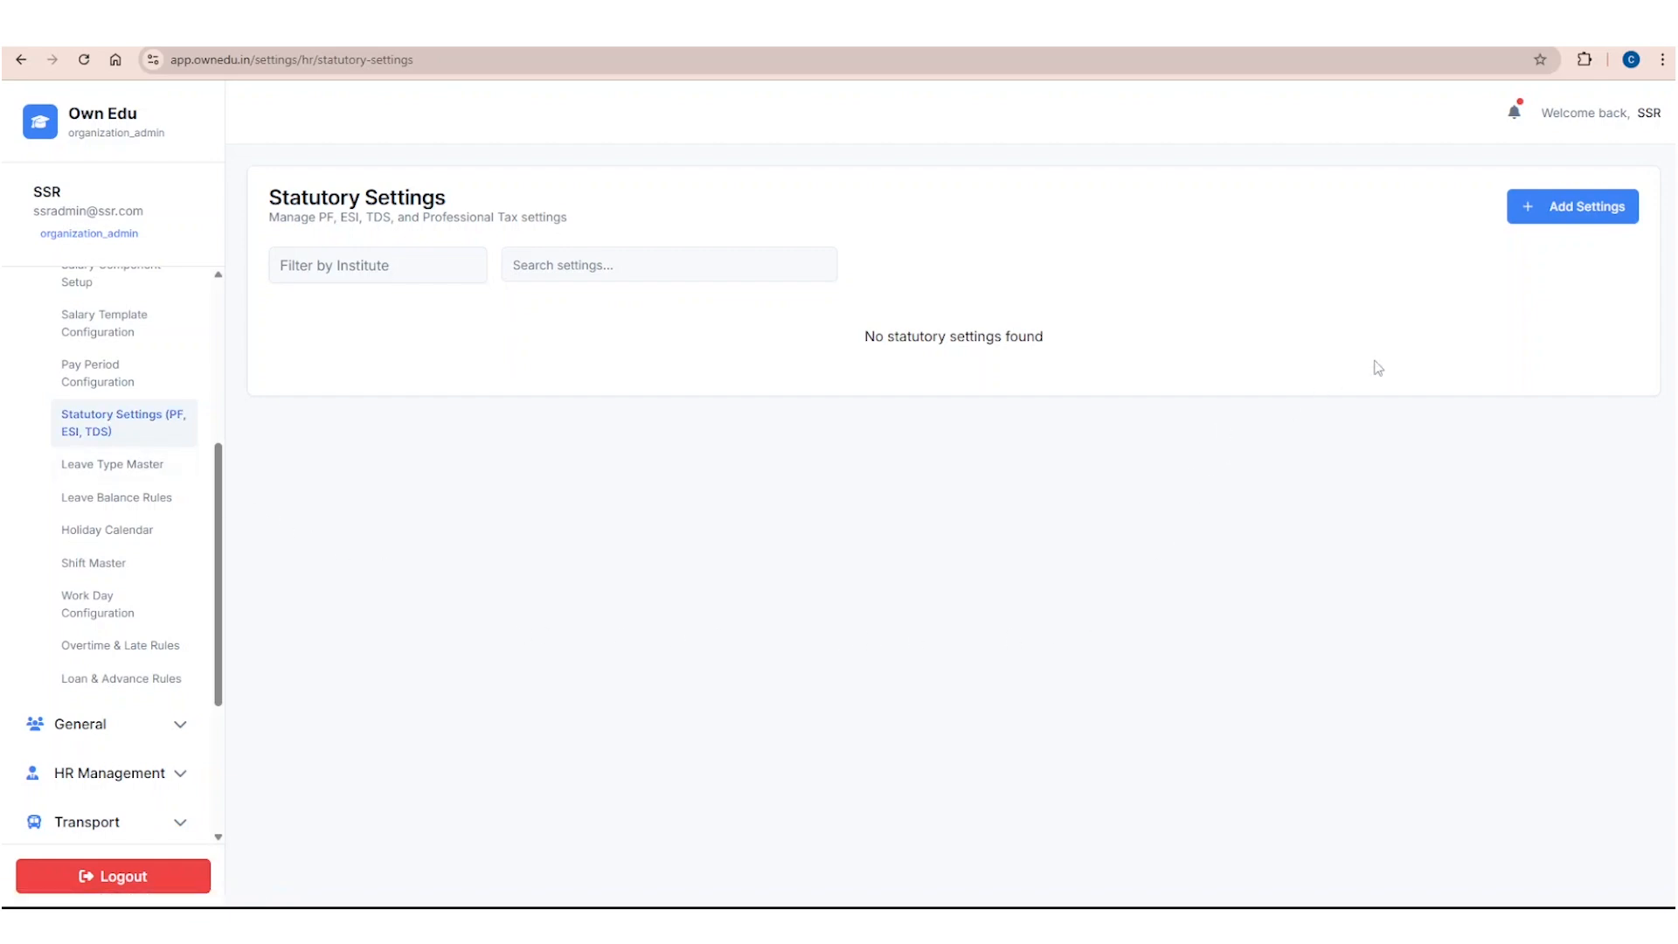
Step: Start adding new statutory settings and select SSR Institute as the institute
left_click(1577, 210)
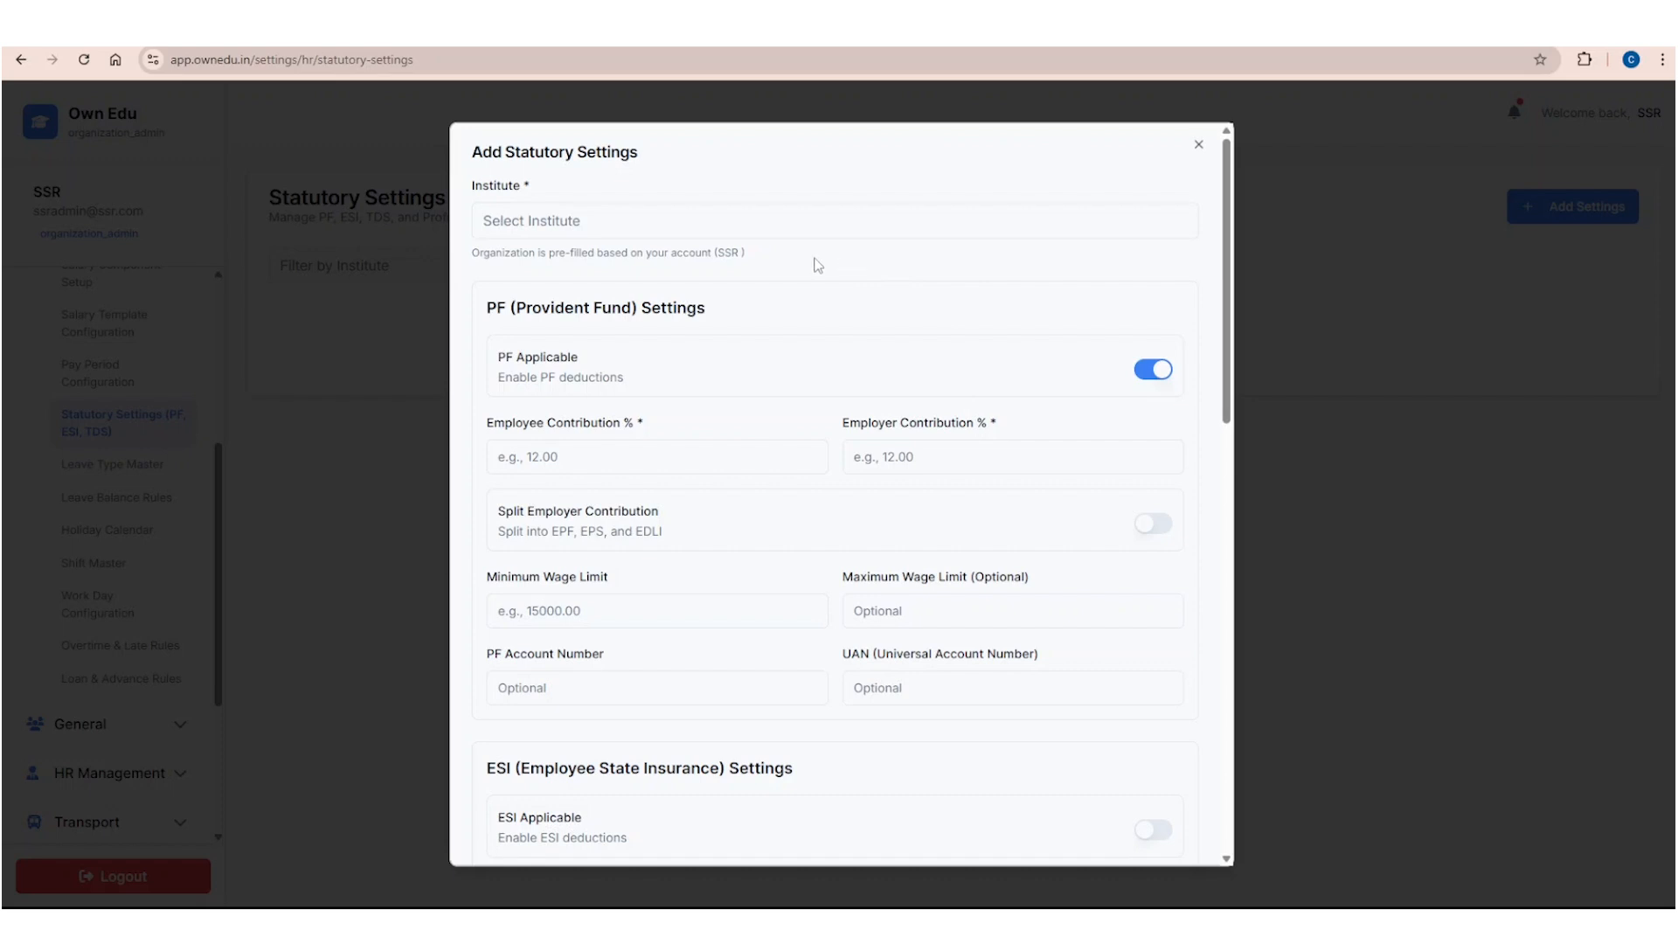
left_click(647, 232)
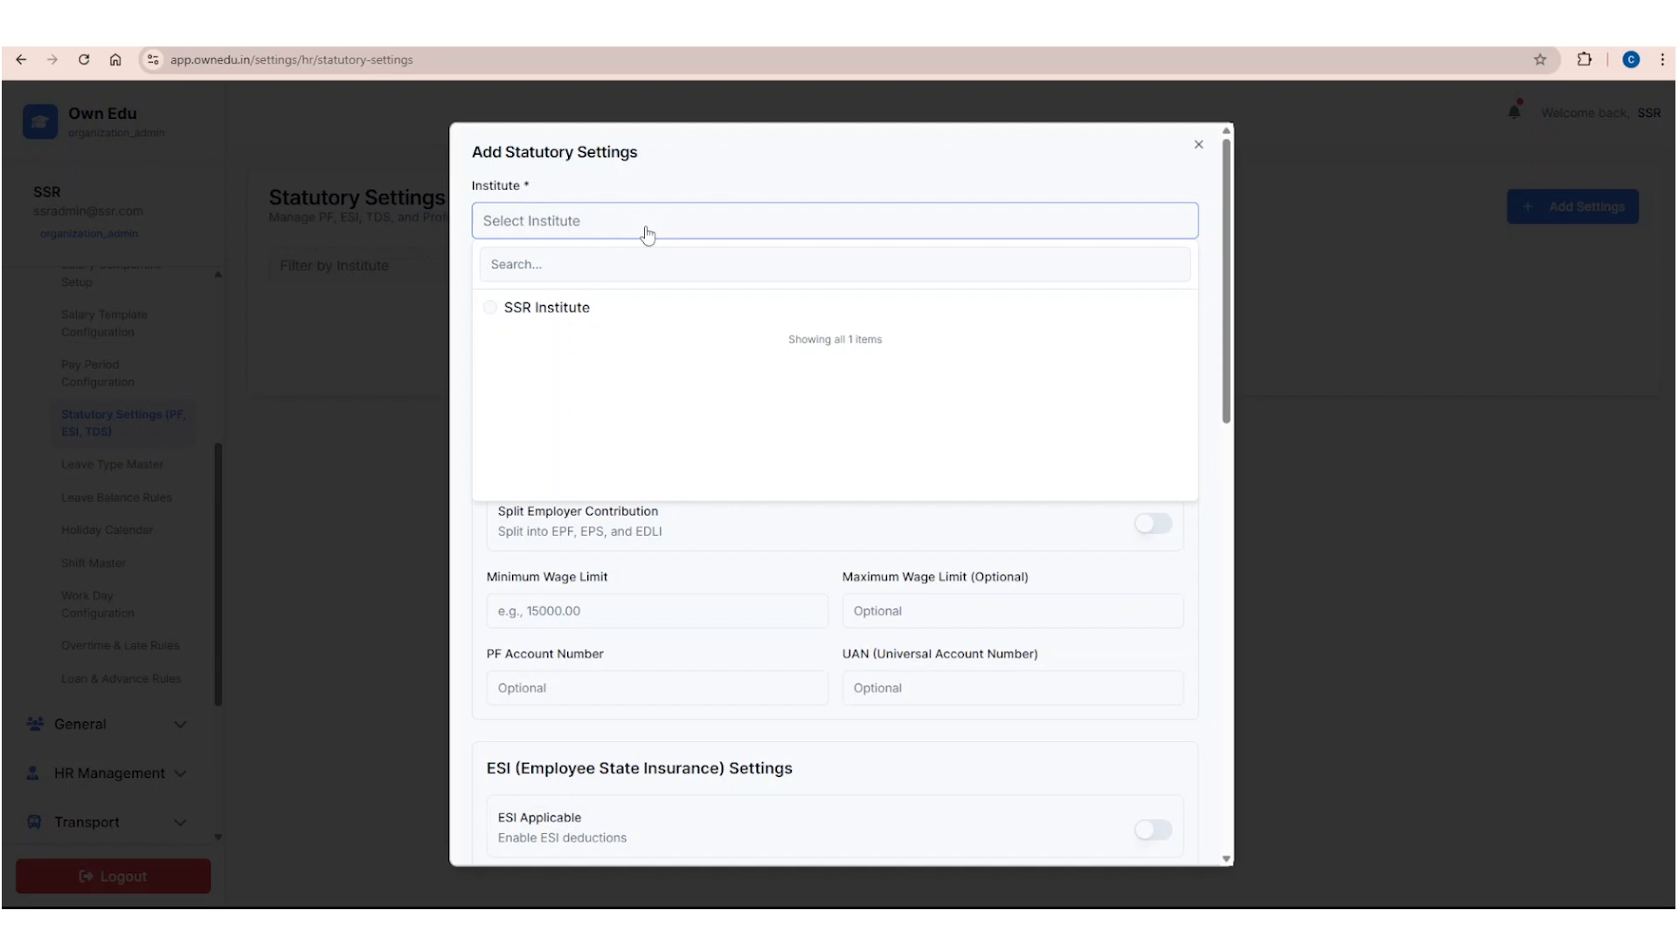
left_click(598, 315)
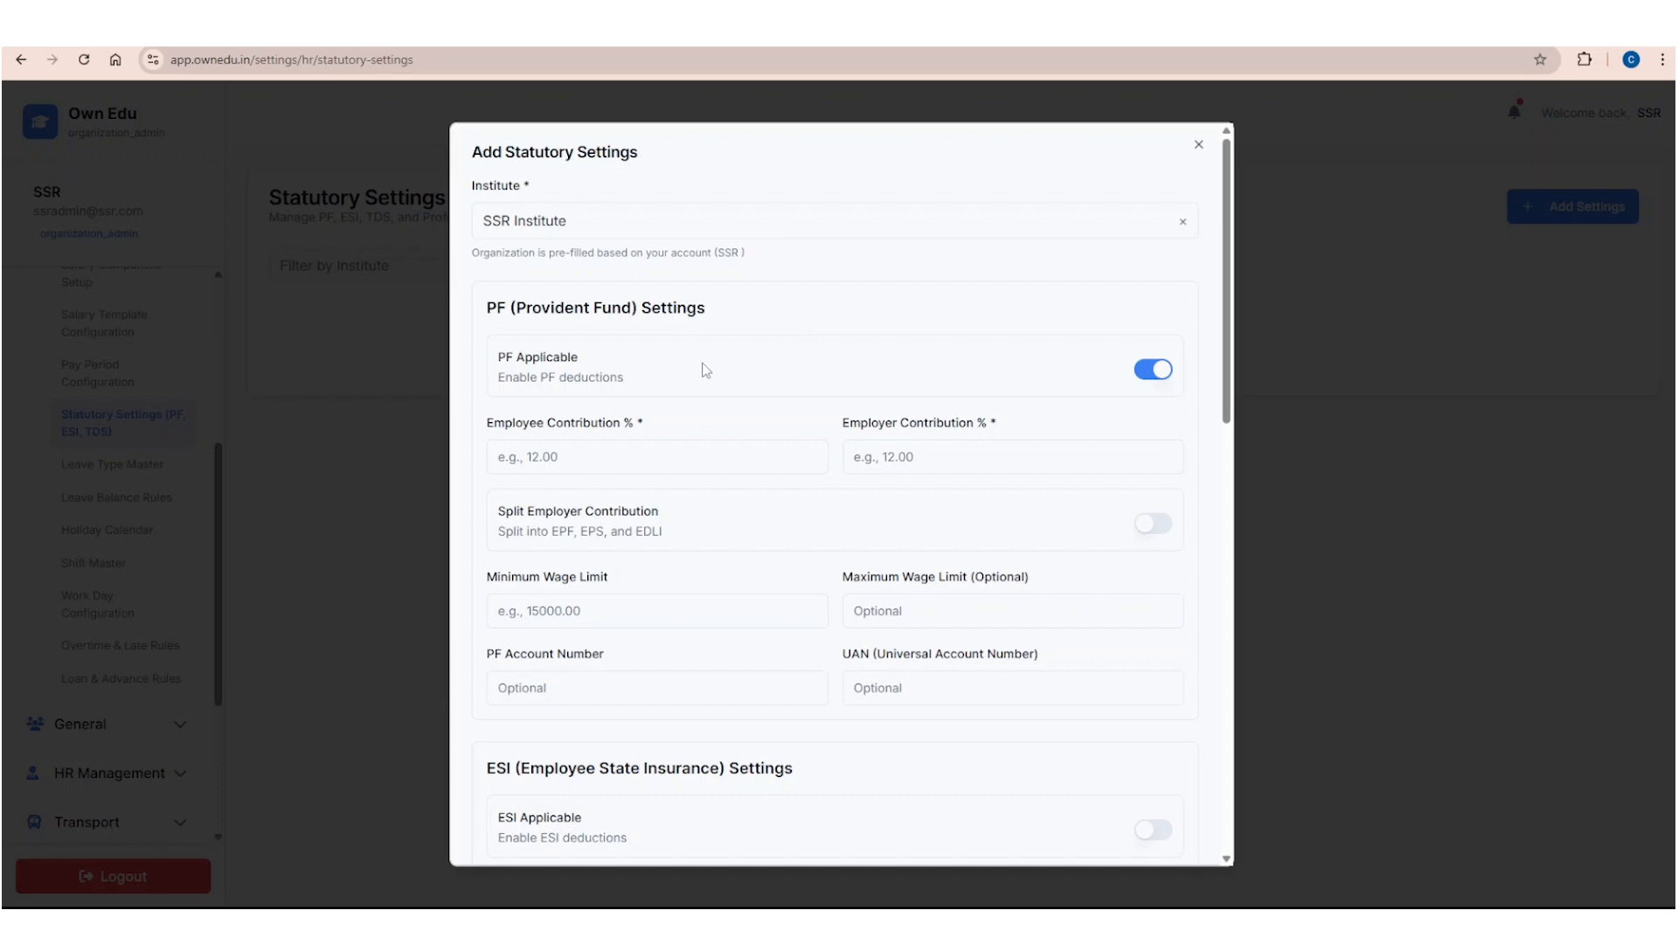
Step: Keep PF applicable, set the PF employee and employer contributions to 12% each, and enable the split employer contribution
scroll(635, 366, "down", 1)
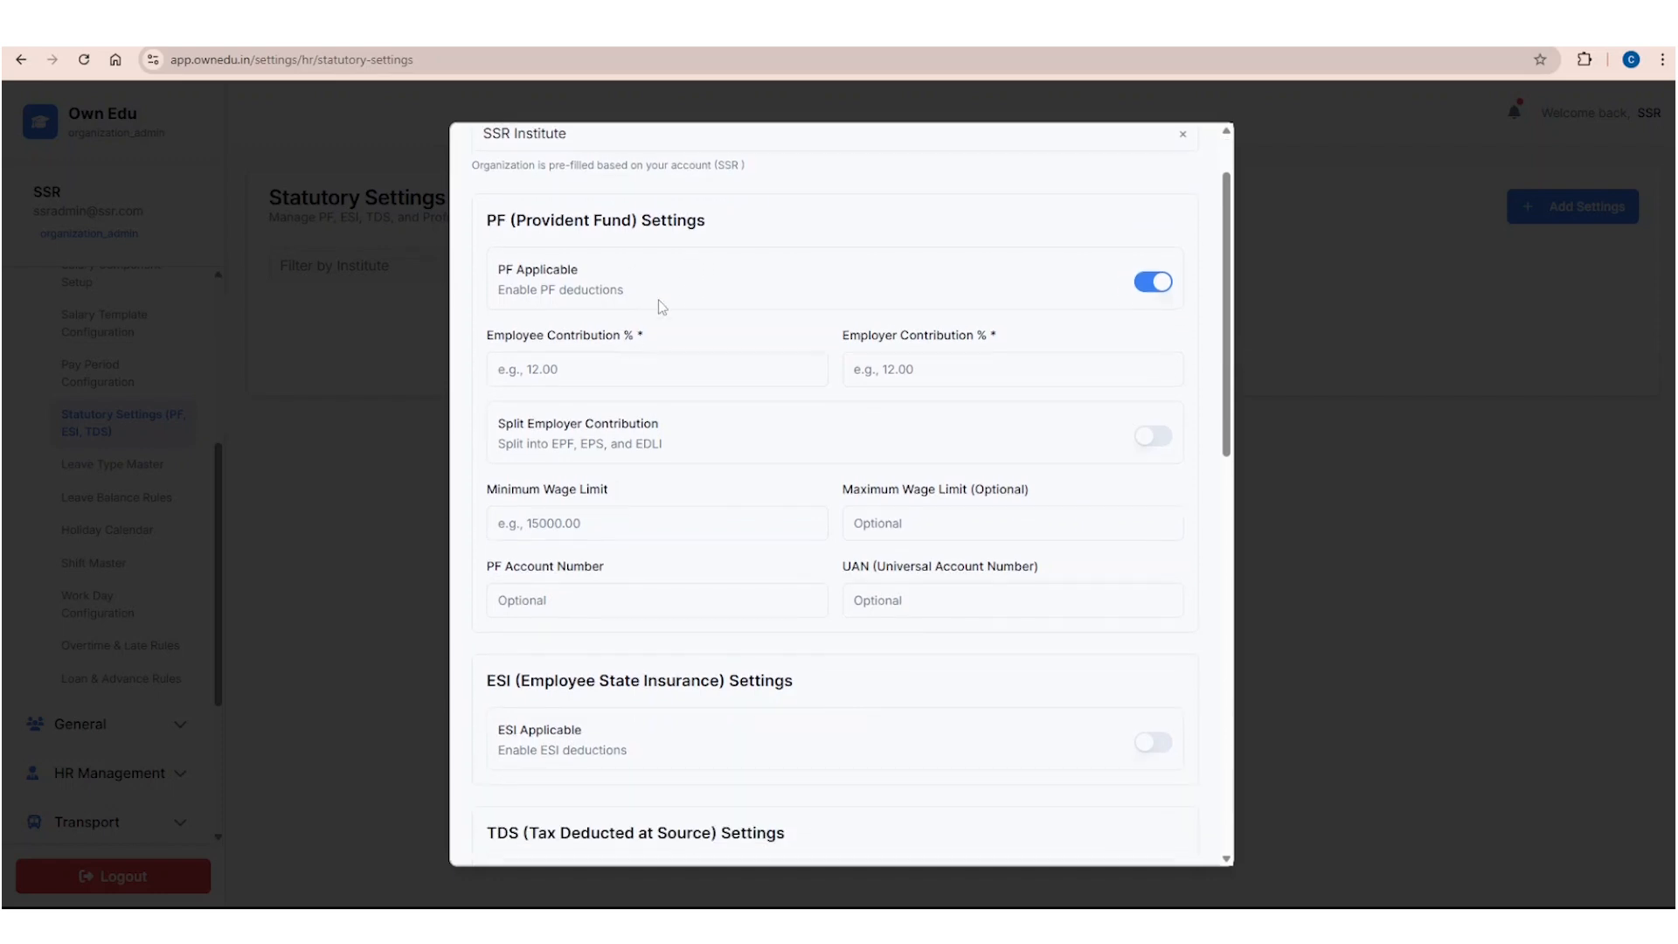
left_click(1154, 284)
left_click(1163, 289)
left_click(592, 374)
type("12")
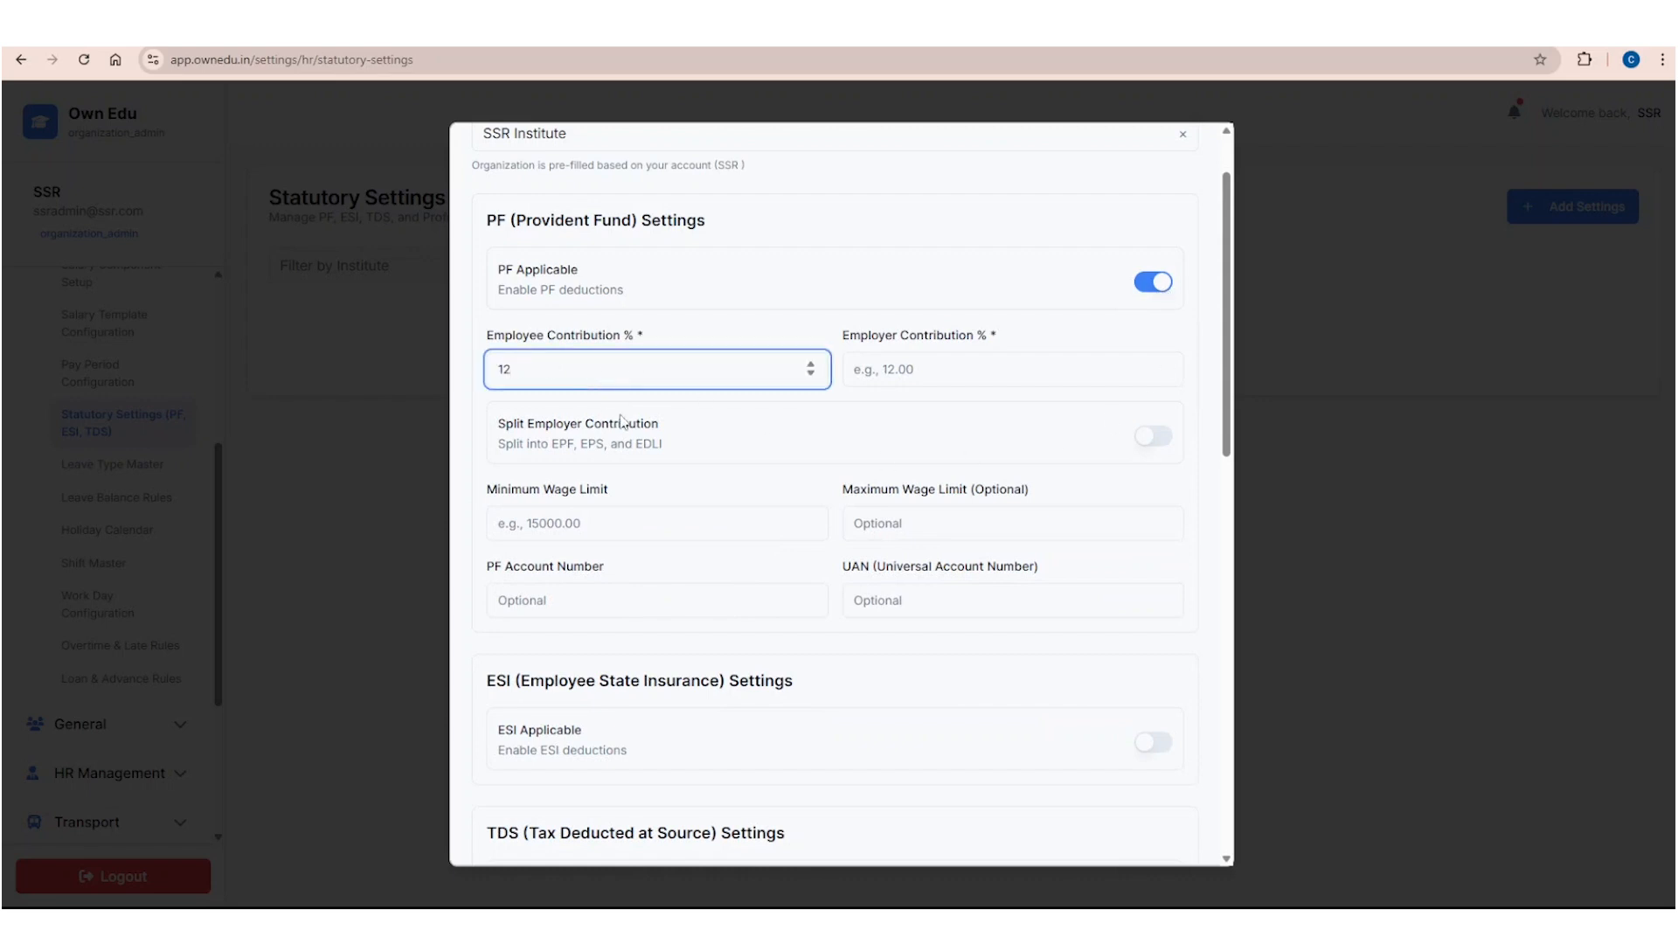
left_click(958, 368)
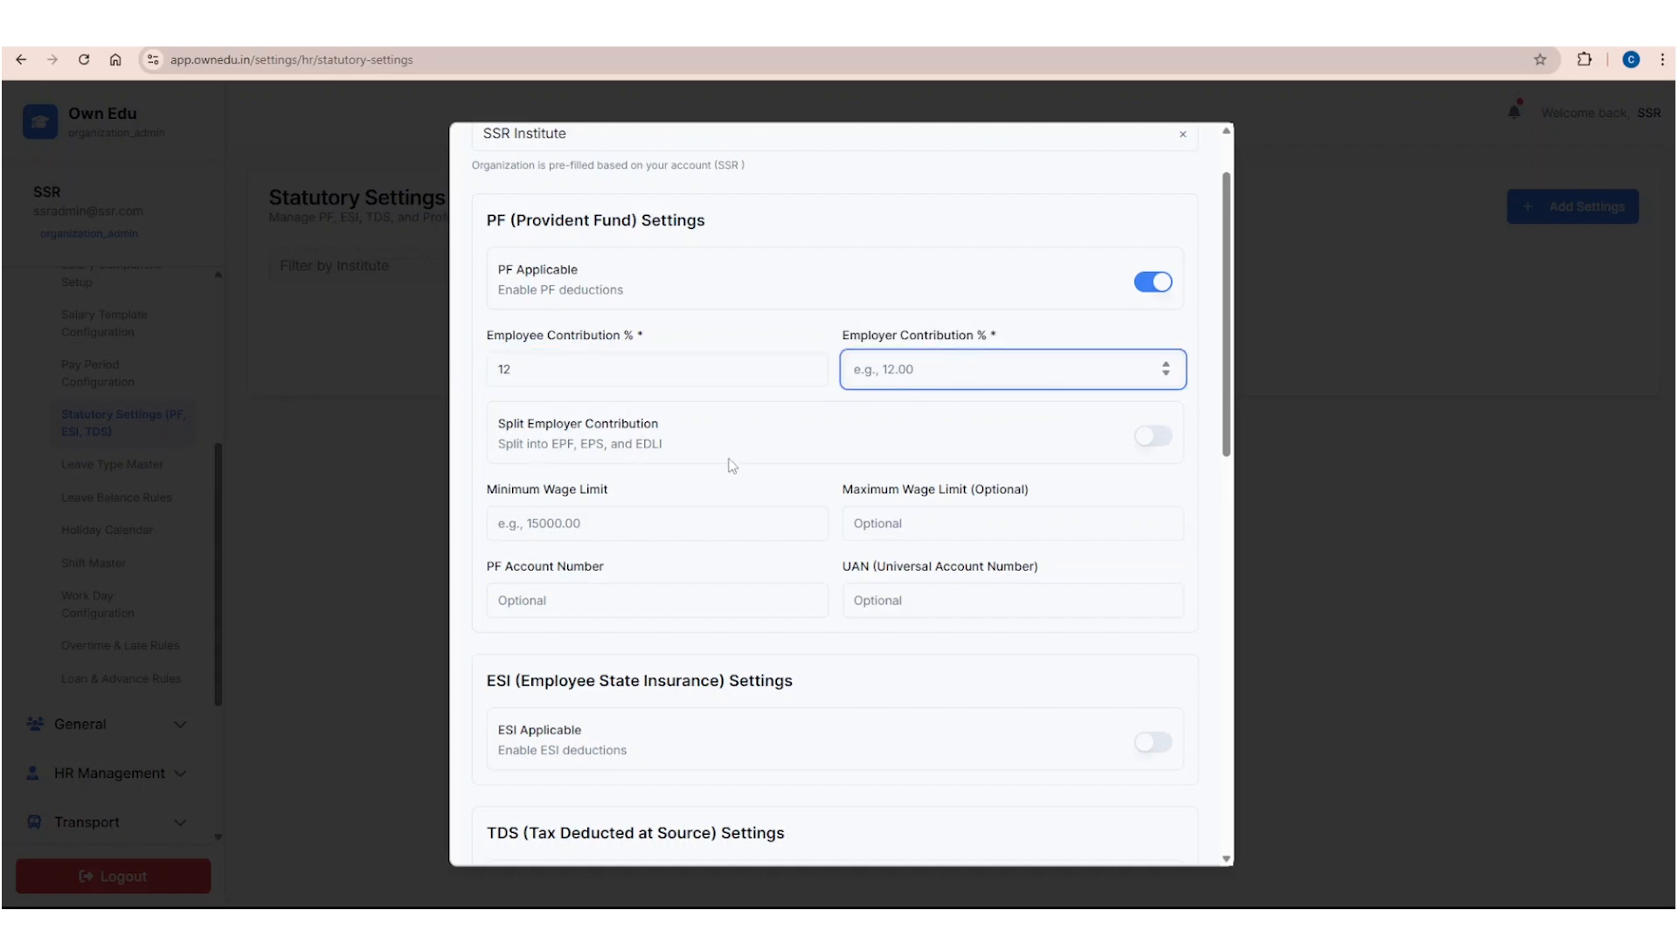
left_click(1156, 446)
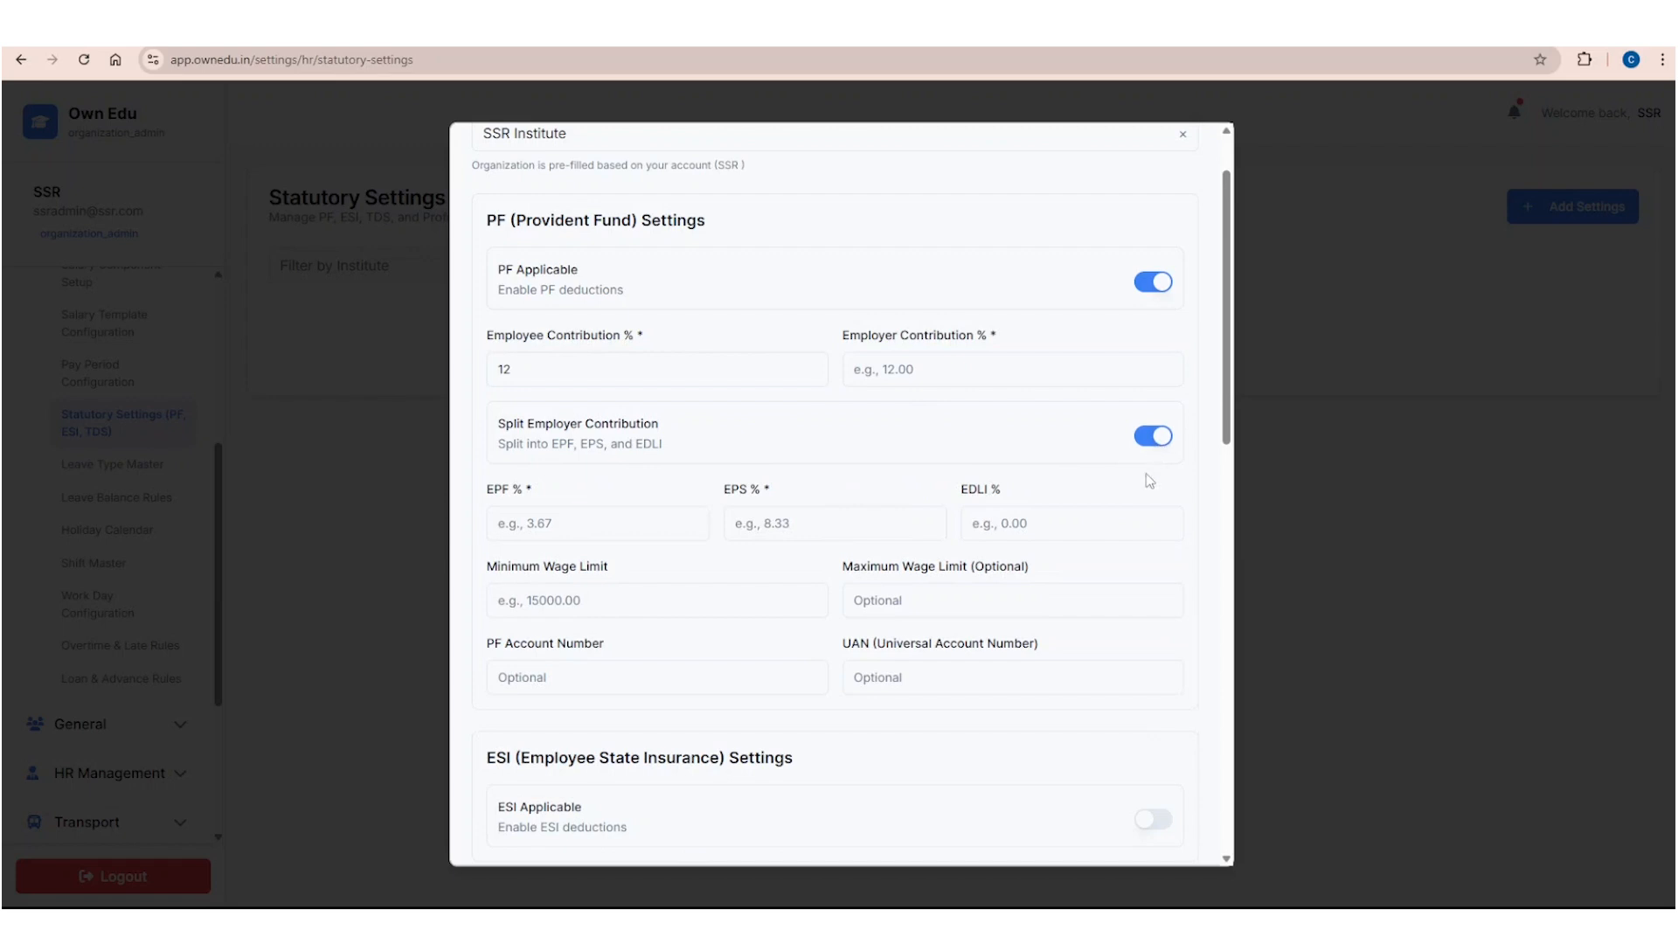
left_click(908, 378)
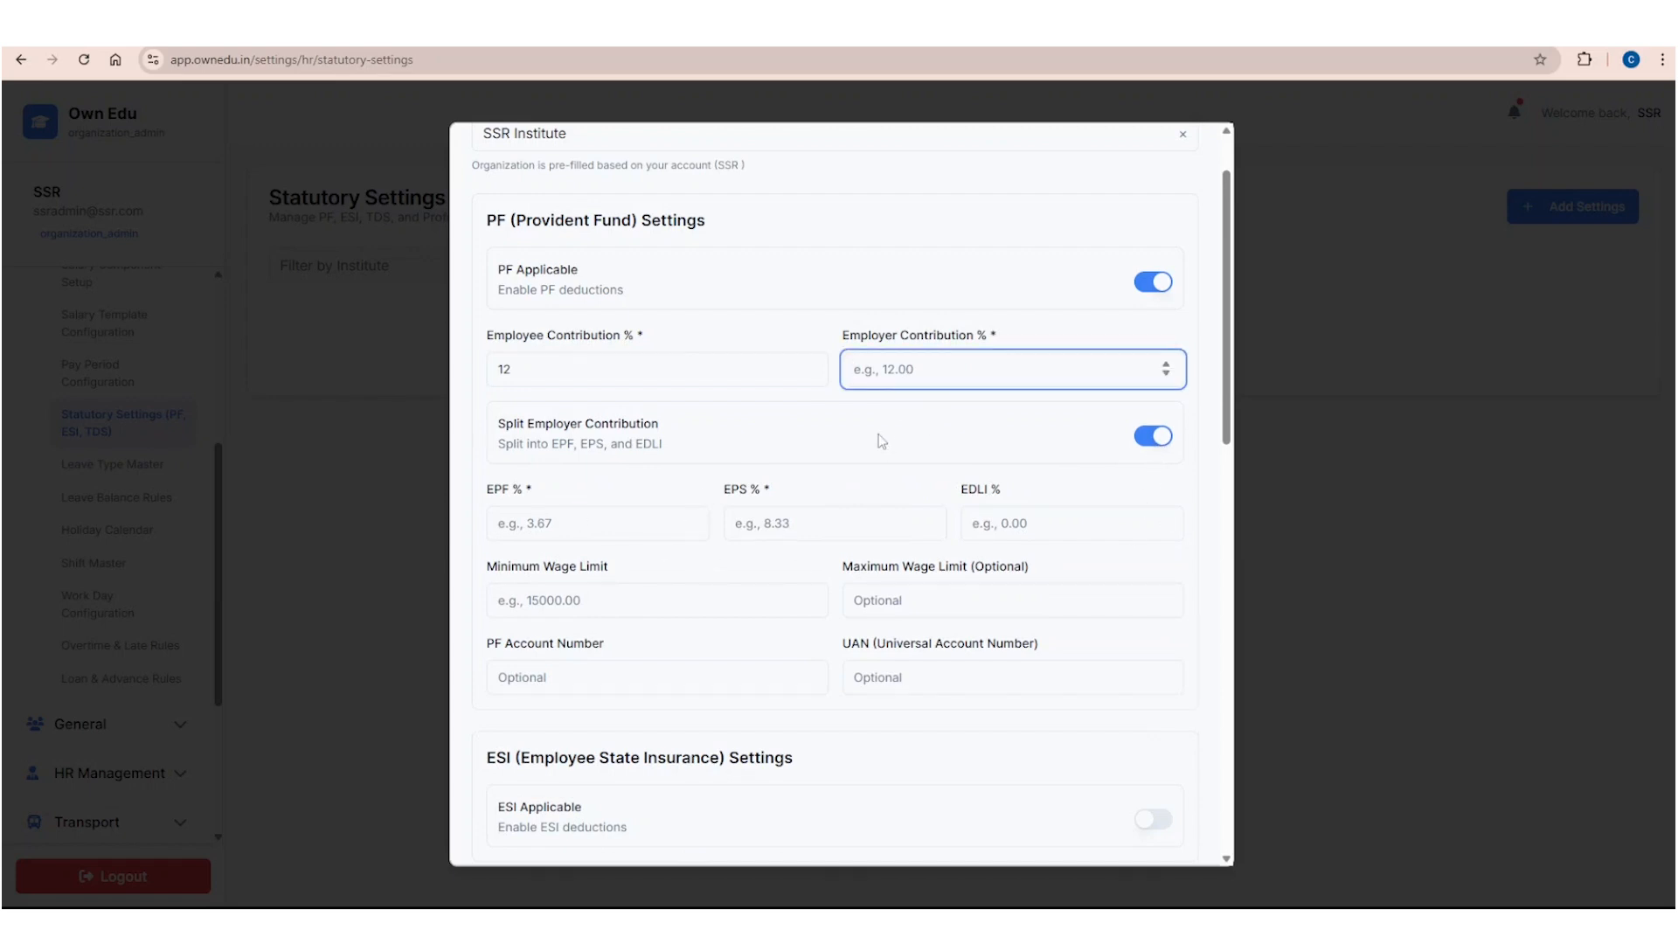
type("12")
Step: Split the employer's PF contribution into EPF 3%, EPS 4% and EDLI 5%
left_click(577, 524)
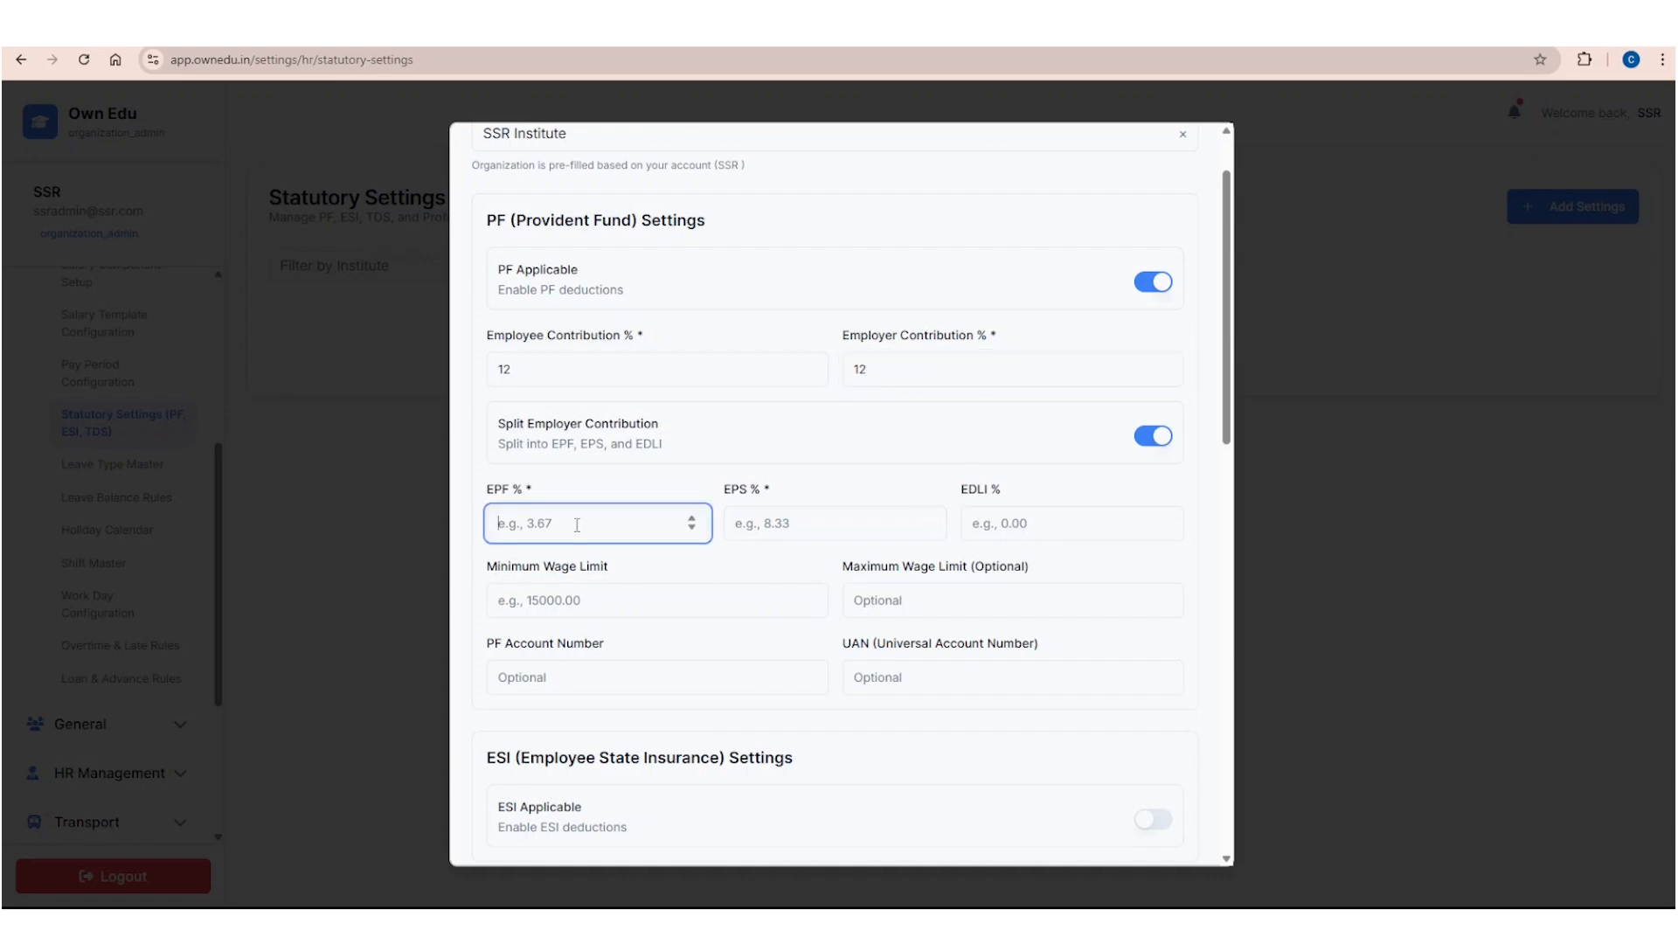
type("3")
left_click(765, 526)
type("4")
key("Tab")
type("5")
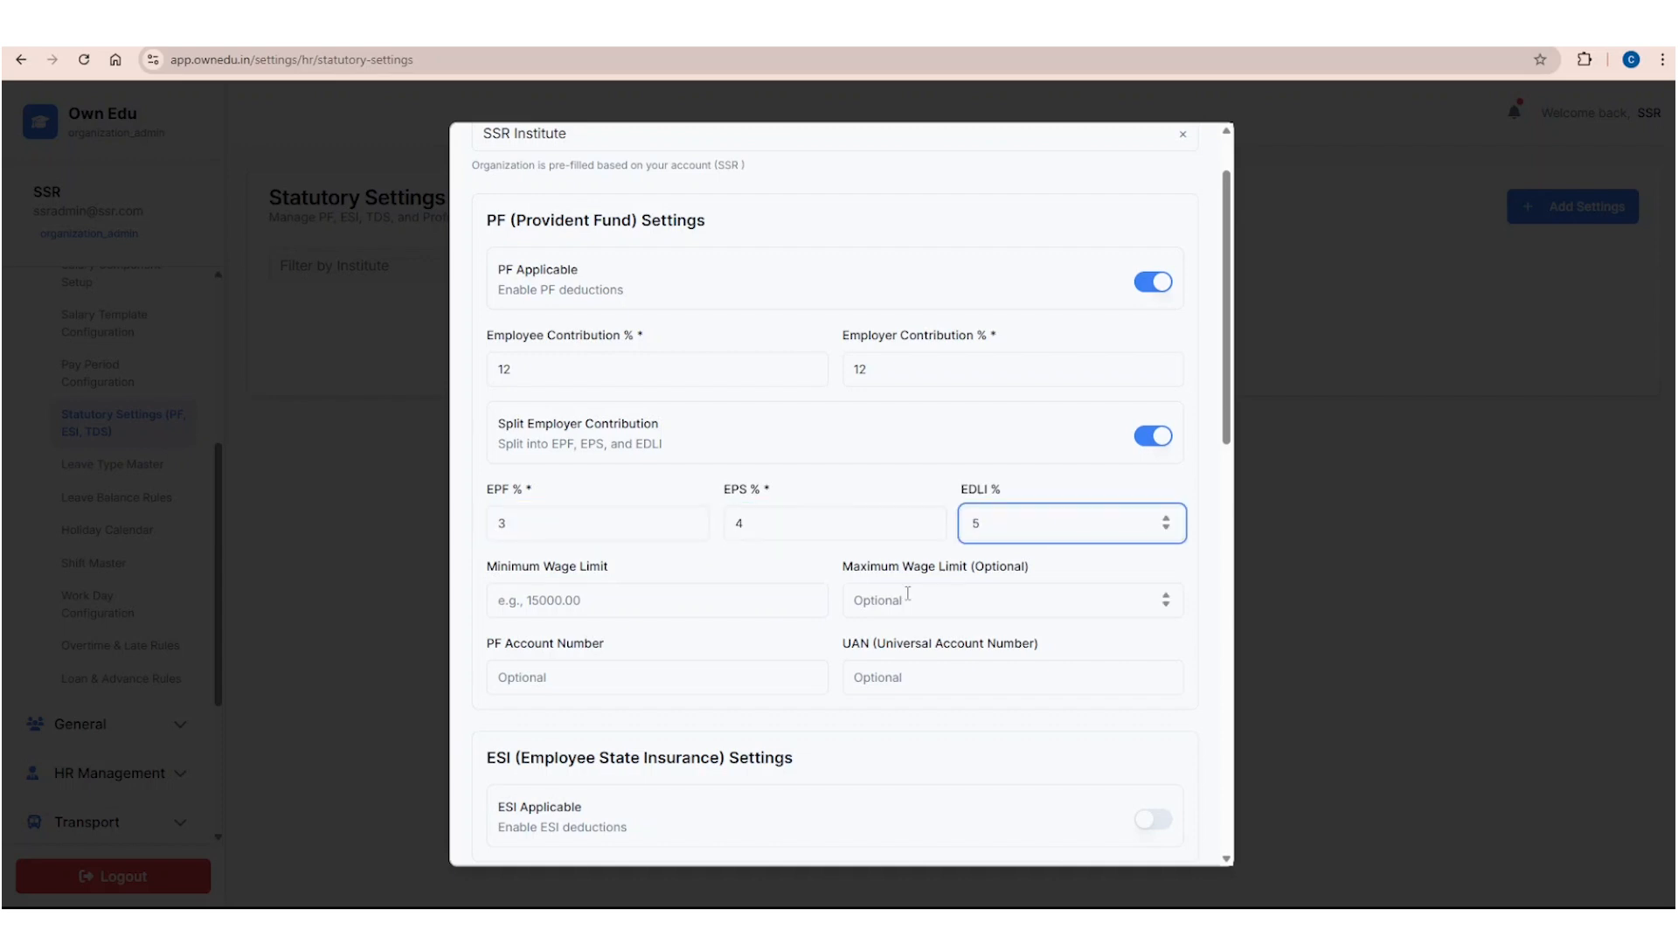
Step: Set the PF minimum wage limit to 2000, leaving the optional maximum wage limit empty
scroll(905, 603, "down", 1)
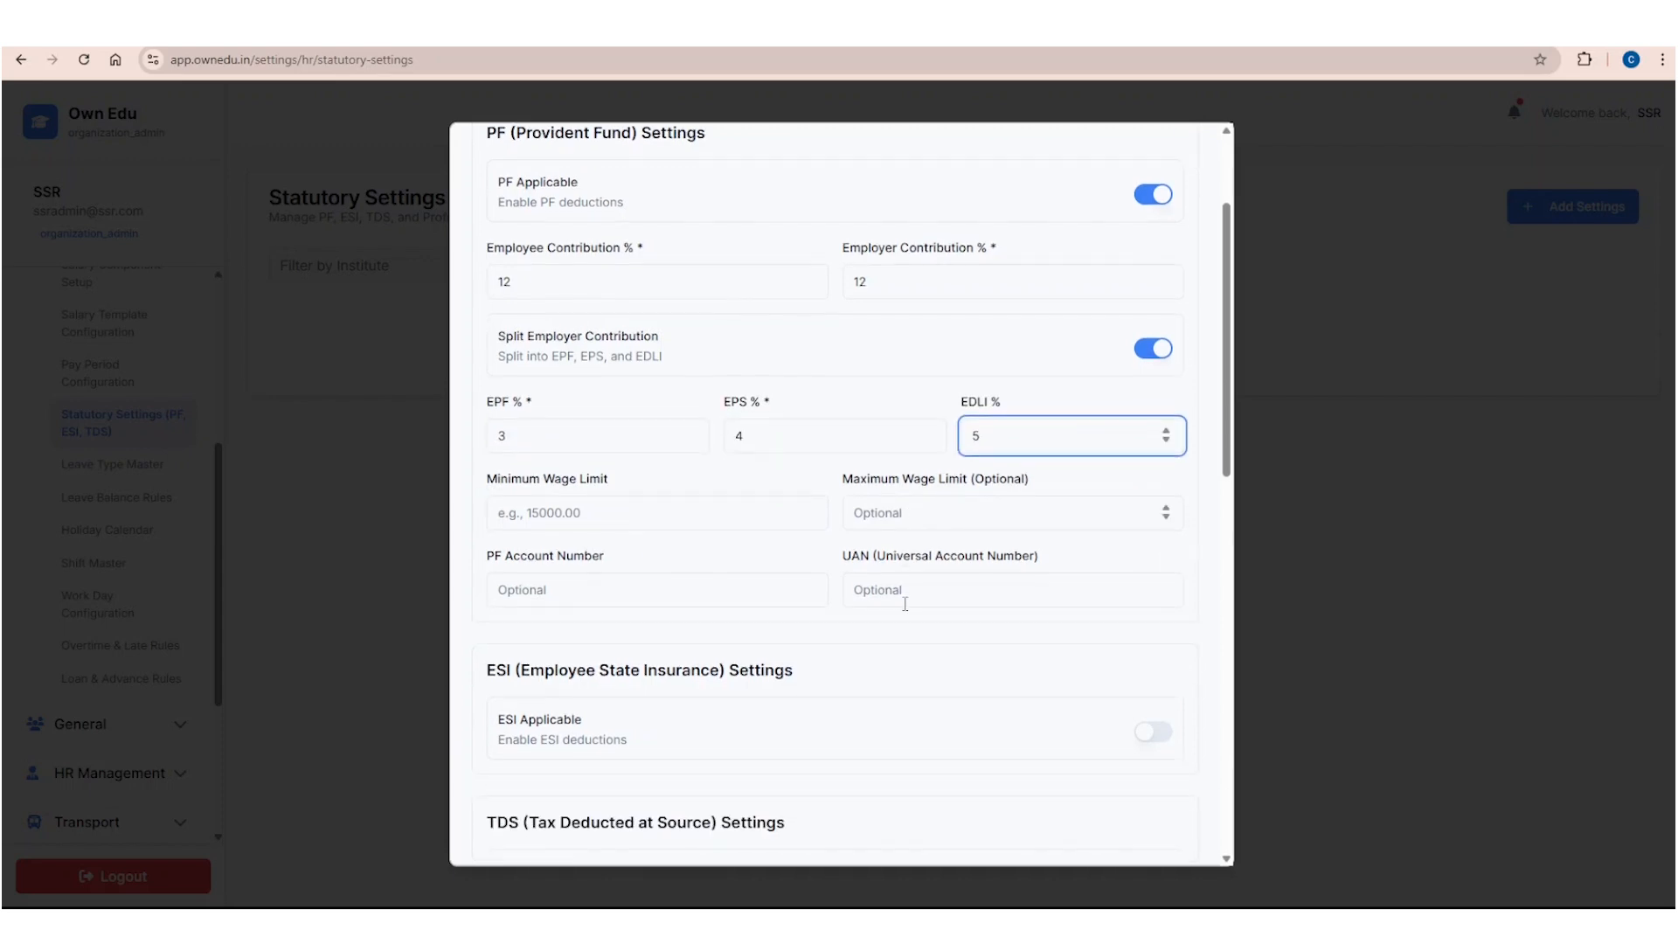
left_click(609, 514)
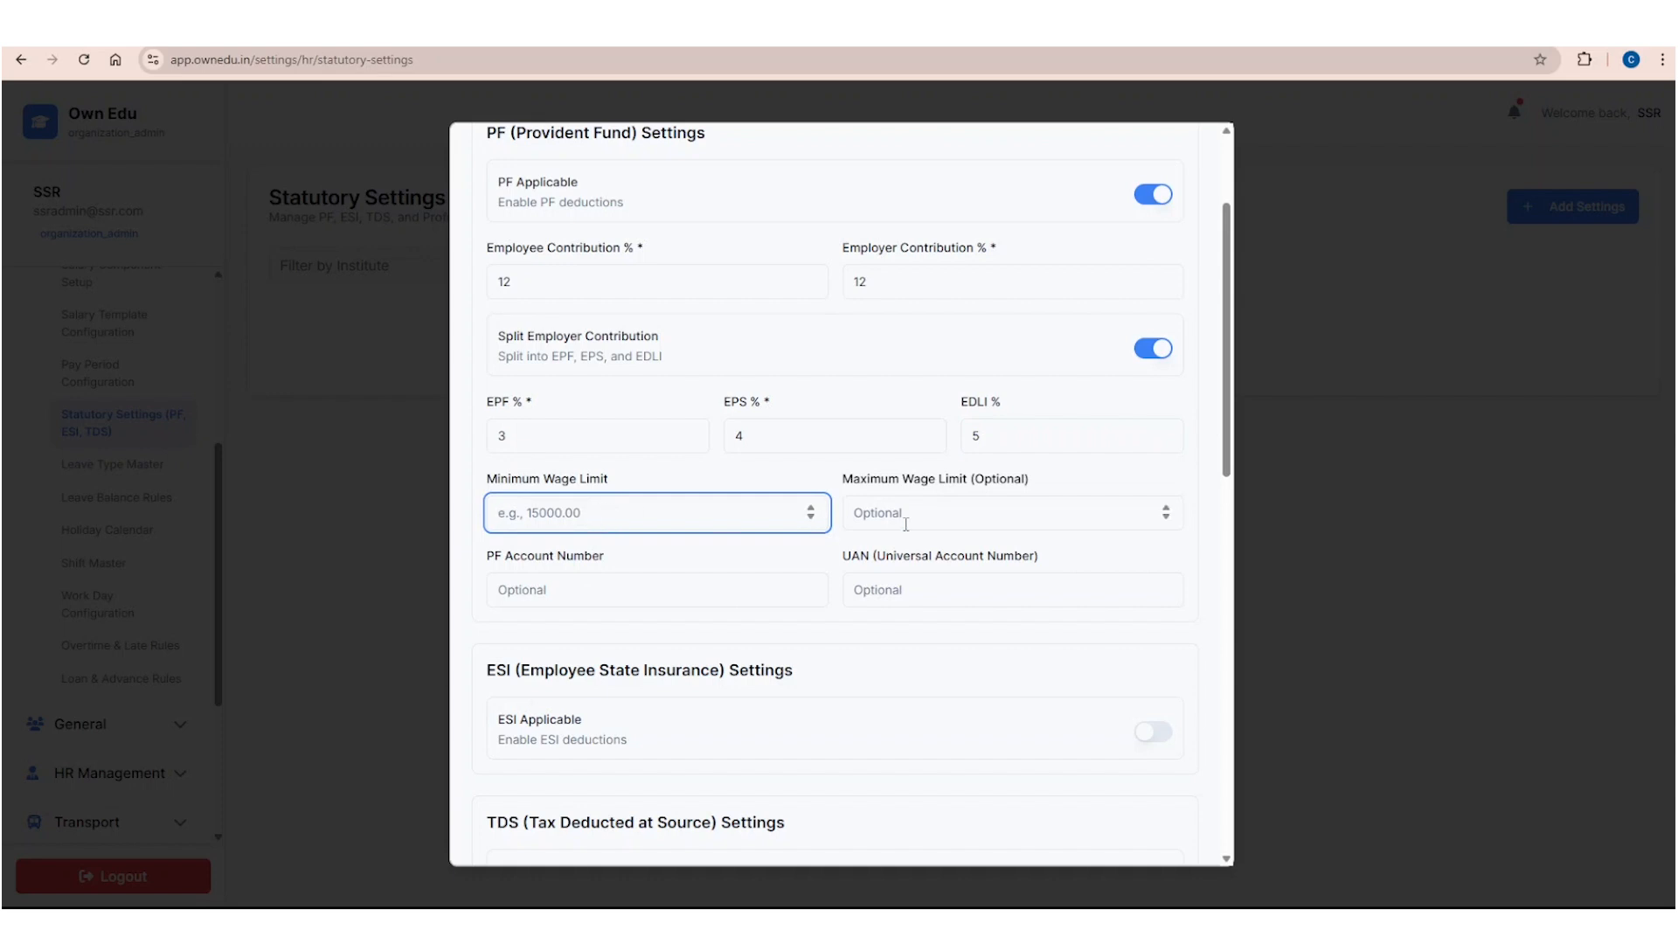
type("2000")
left_click(907, 523)
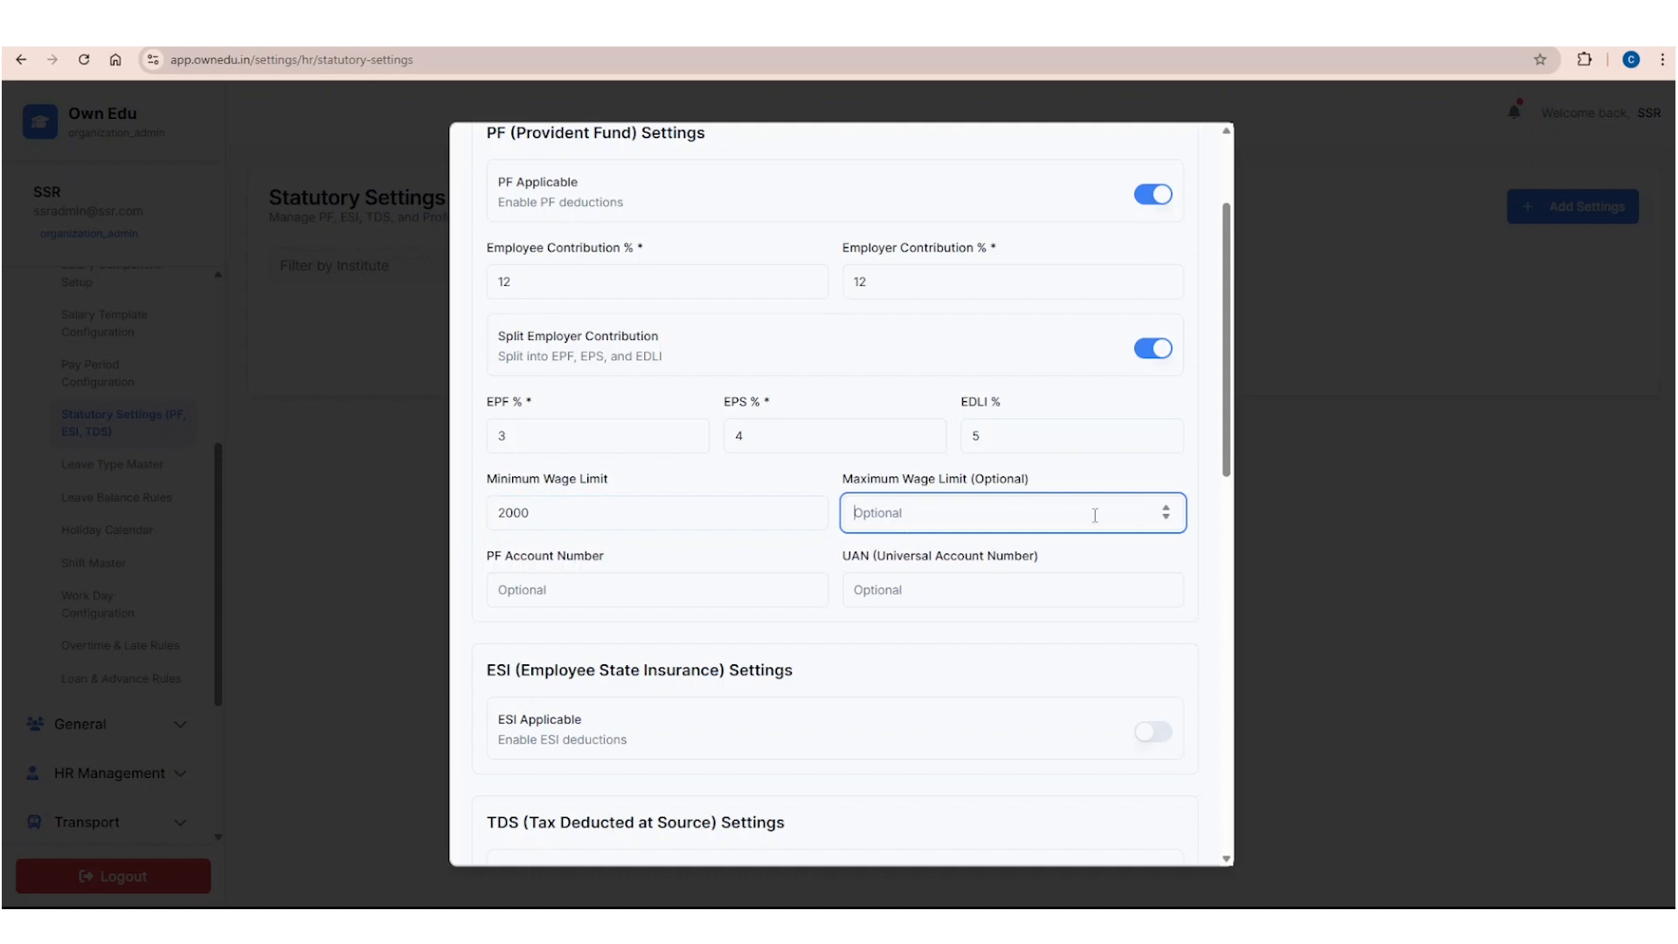
Step: Enter the PF account number and the Universal Account Number, and check the completed PF settings
left_click(573, 596)
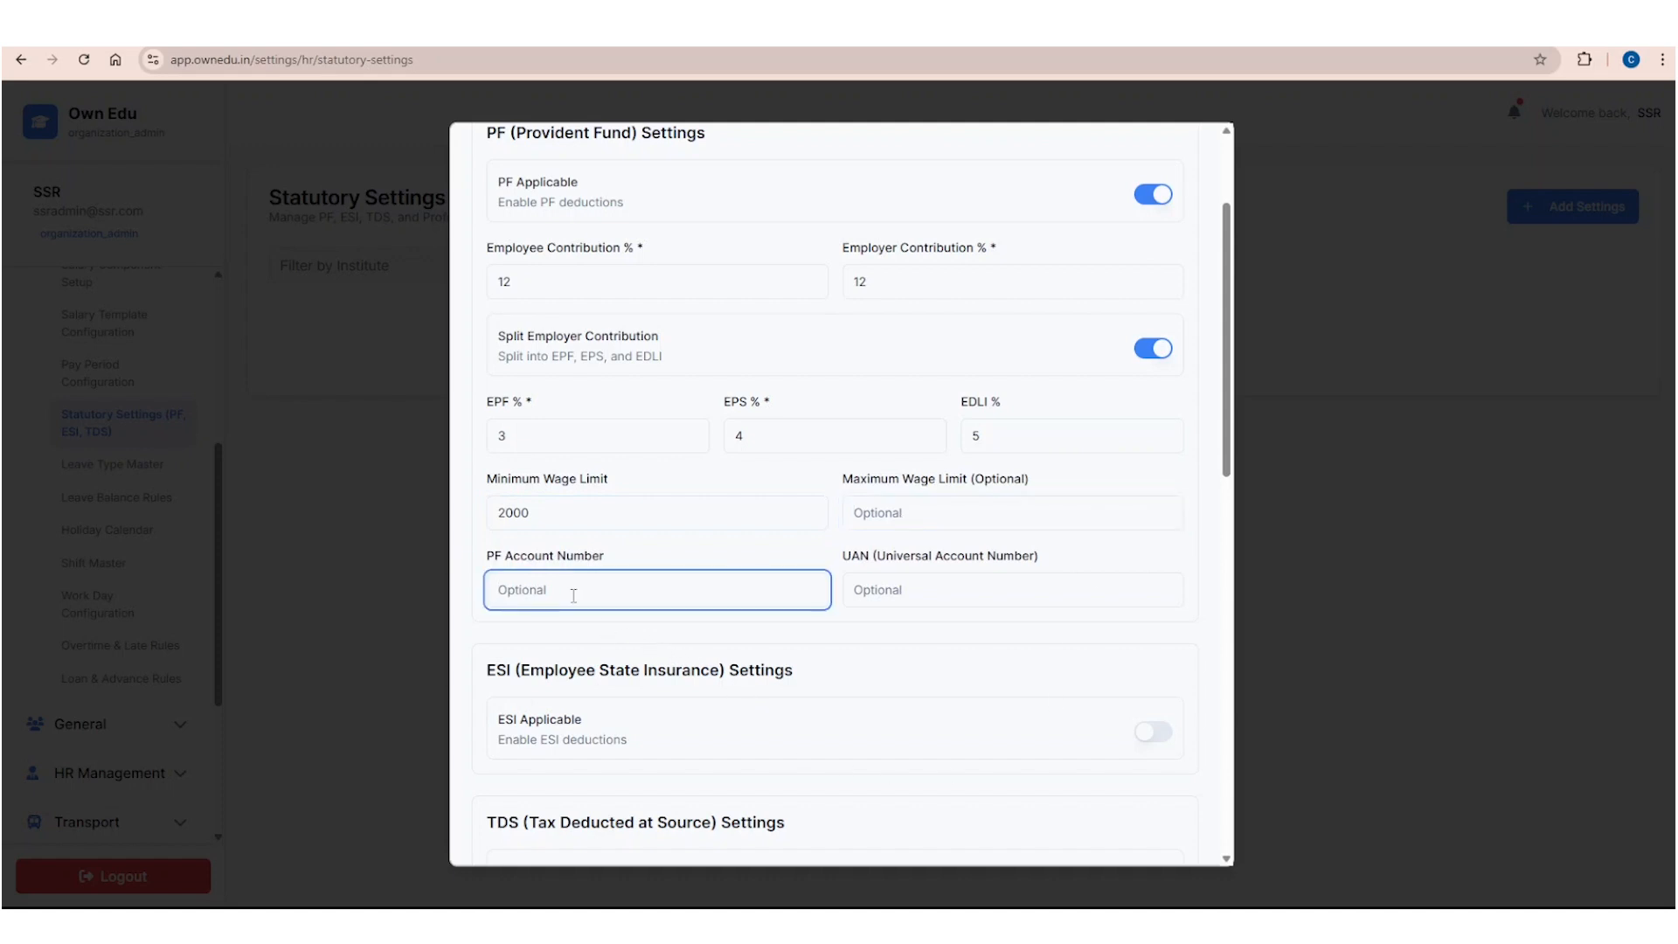
type("FGtr56655434555")
left_click(885, 597)
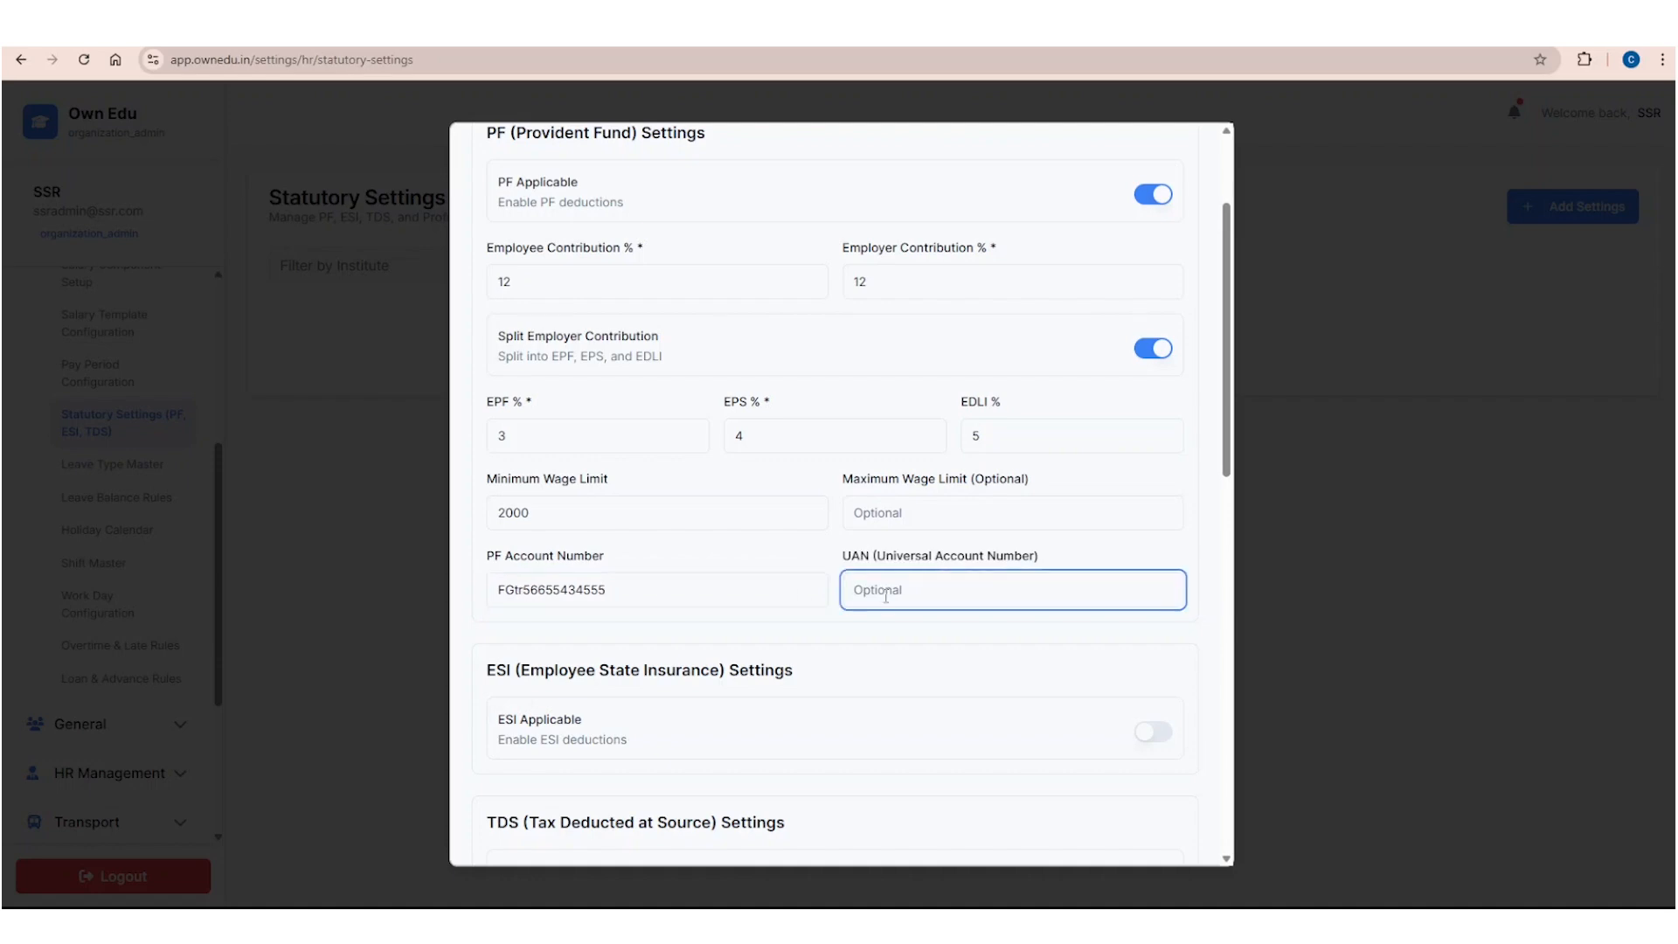
type("UAN98766564454")
scroll(816, 555, "up", 2)
scroll(1034, 450, "down", 4)
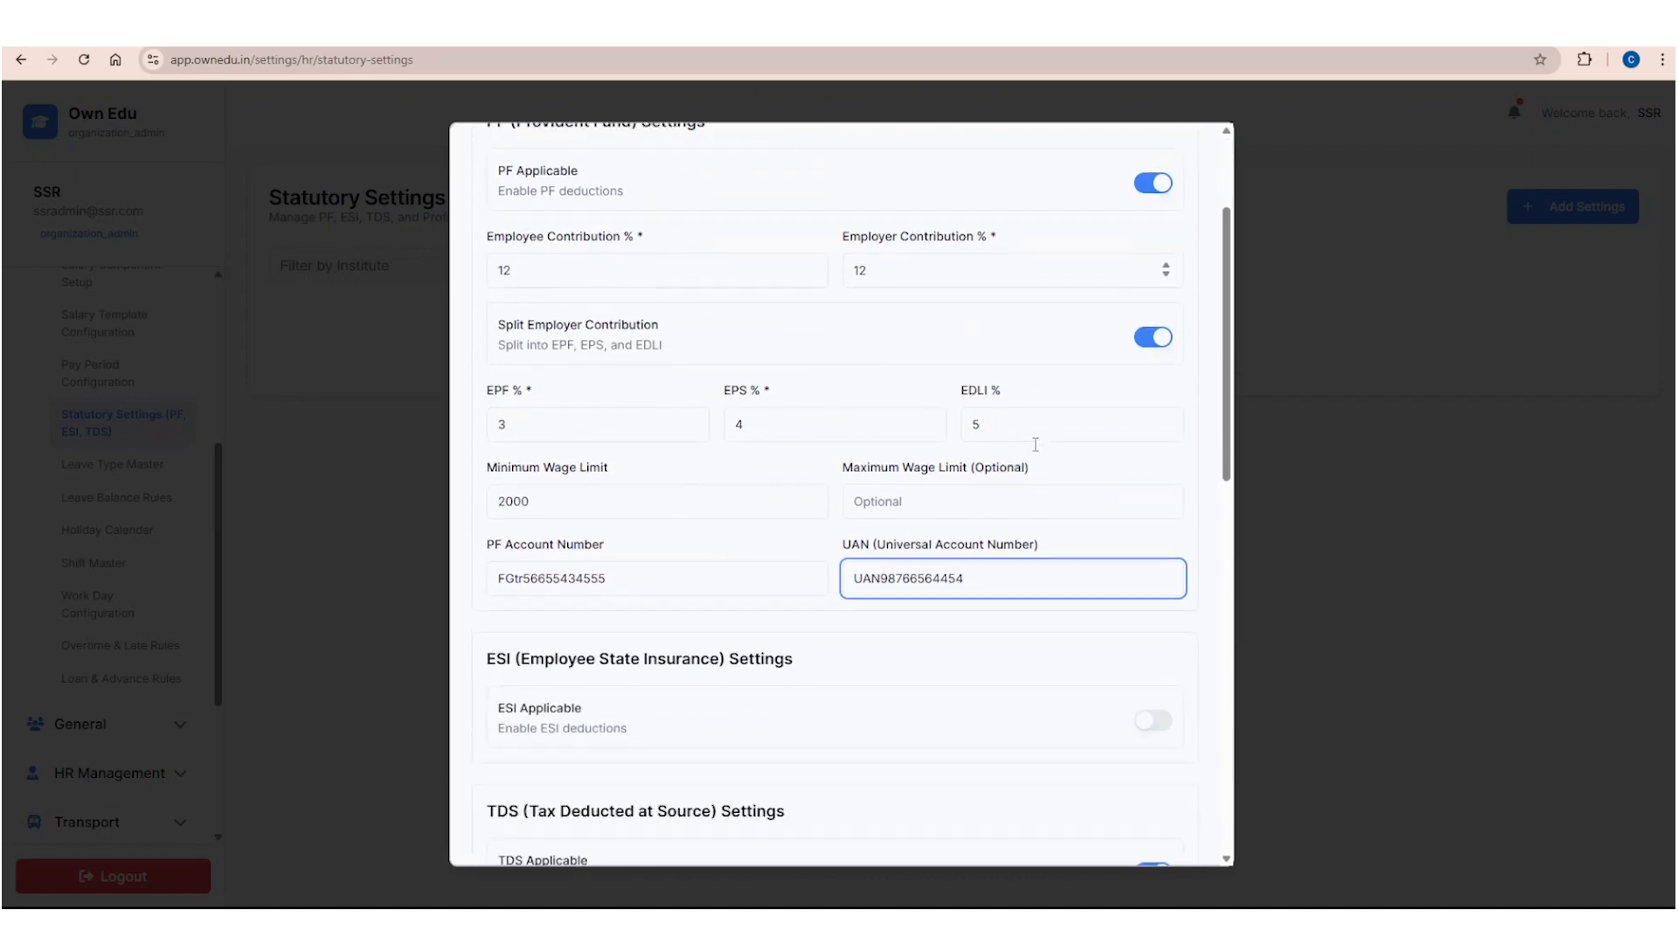
Step: Enable ESI deductions with an employee contribution of 0.75% and an employer contribution of 3%
scroll(1035, 446, "down", 3)
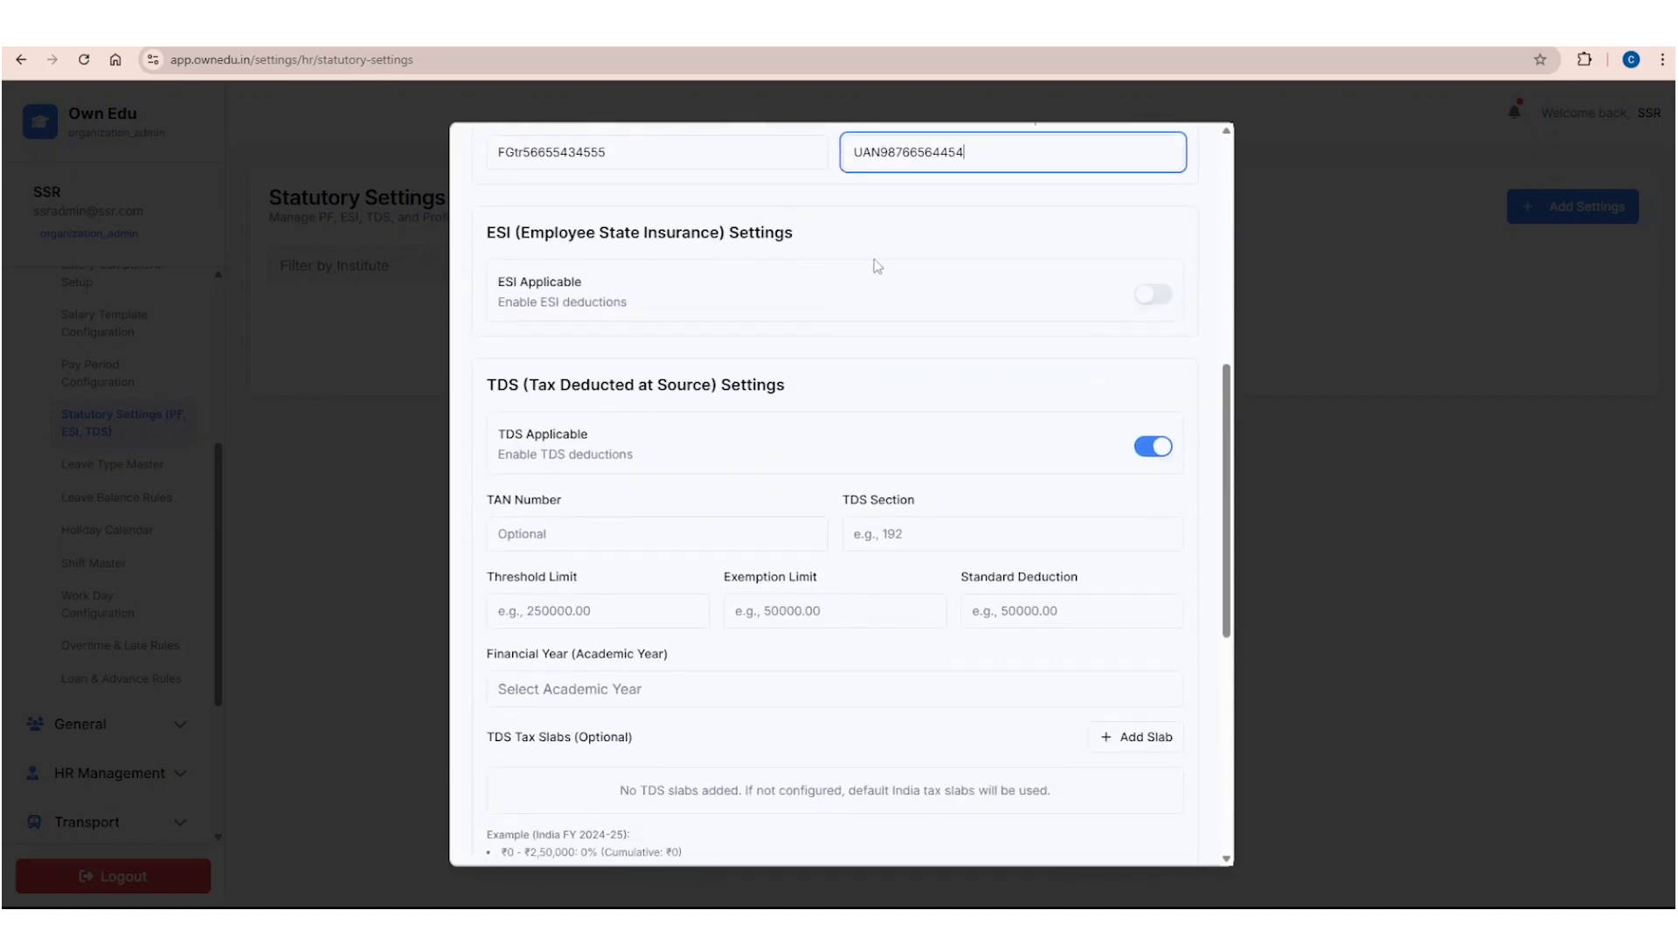
left_click(1166, 301)
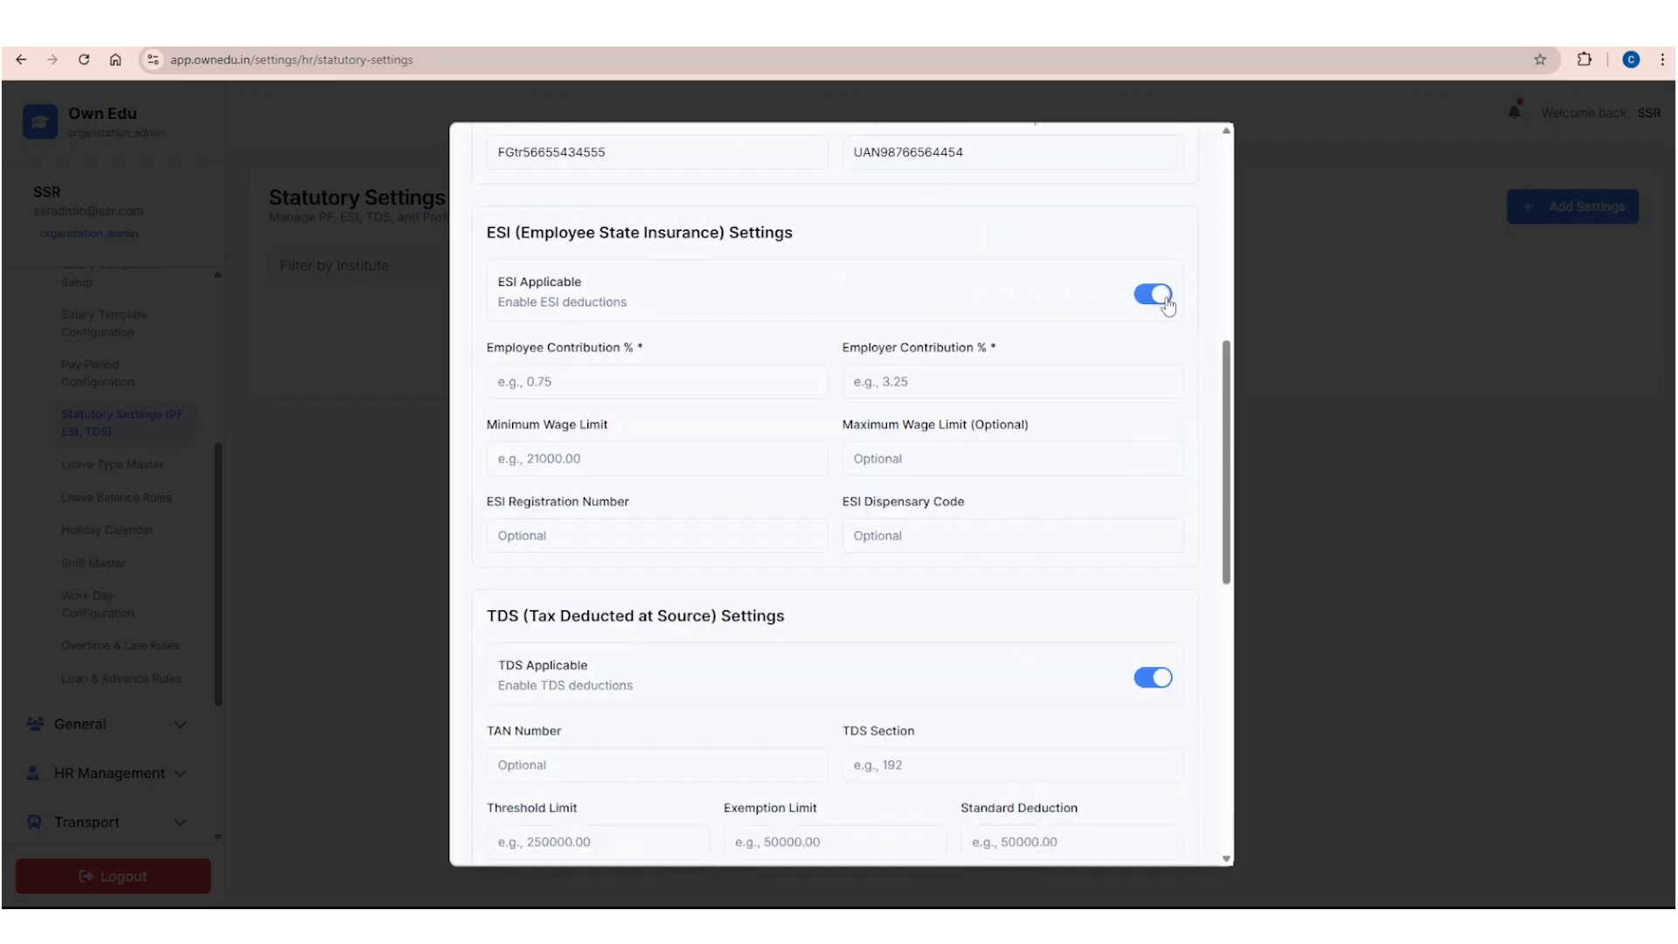
left_click(609, 383)
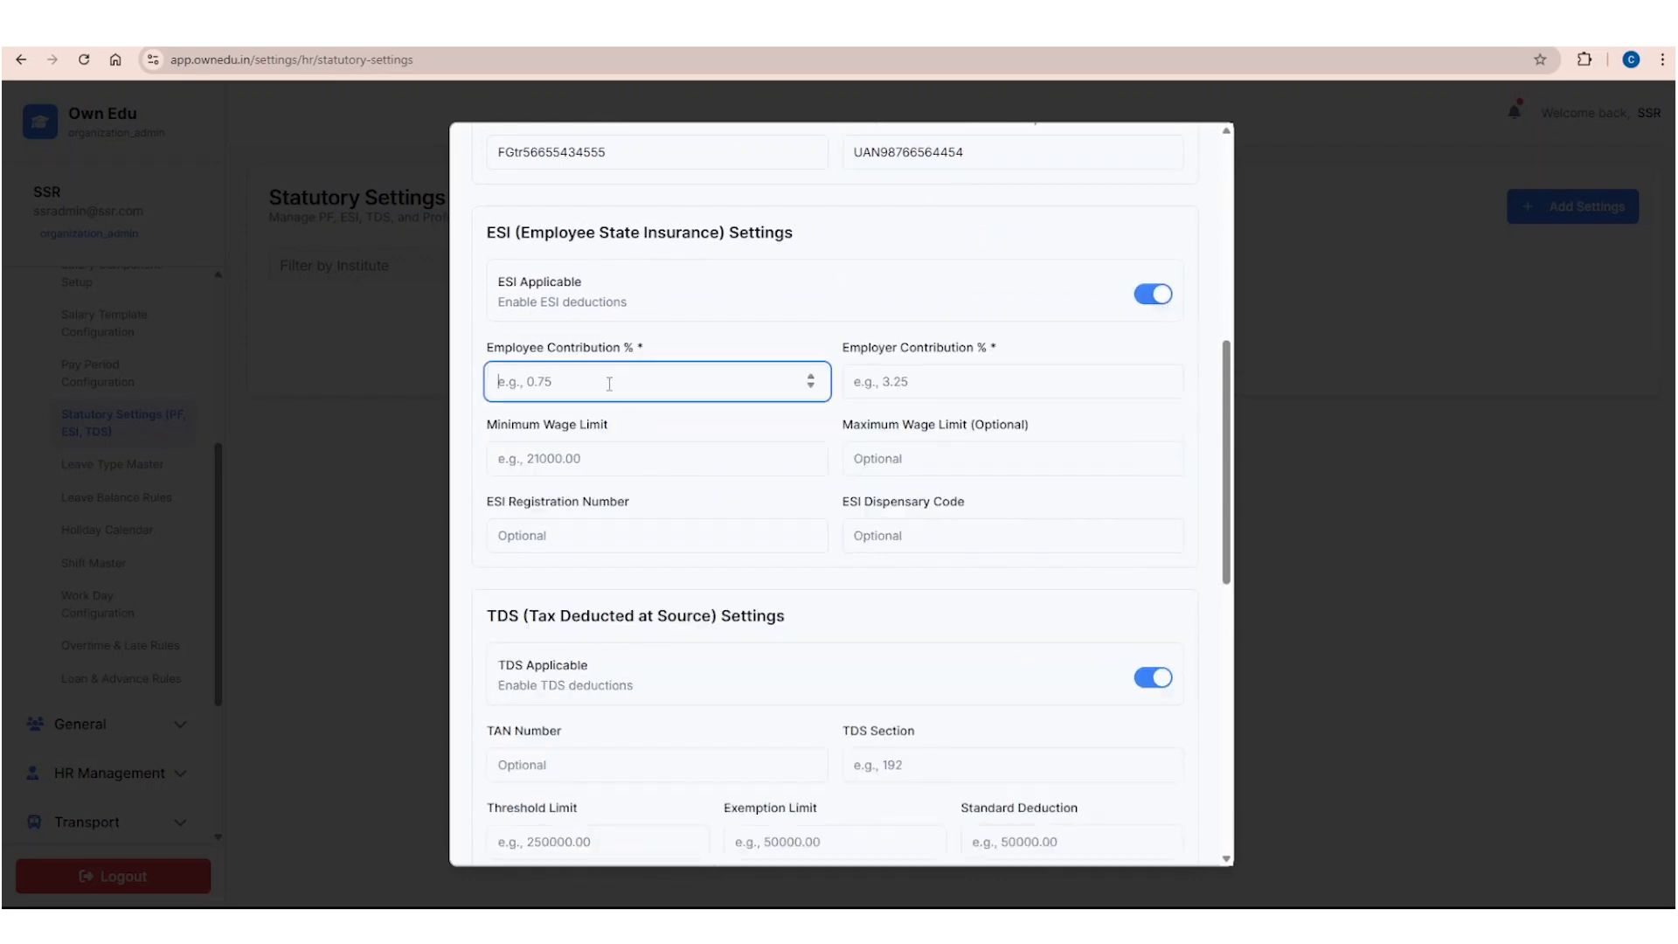
type("0.75")
left_click(936, 383)
type("3")
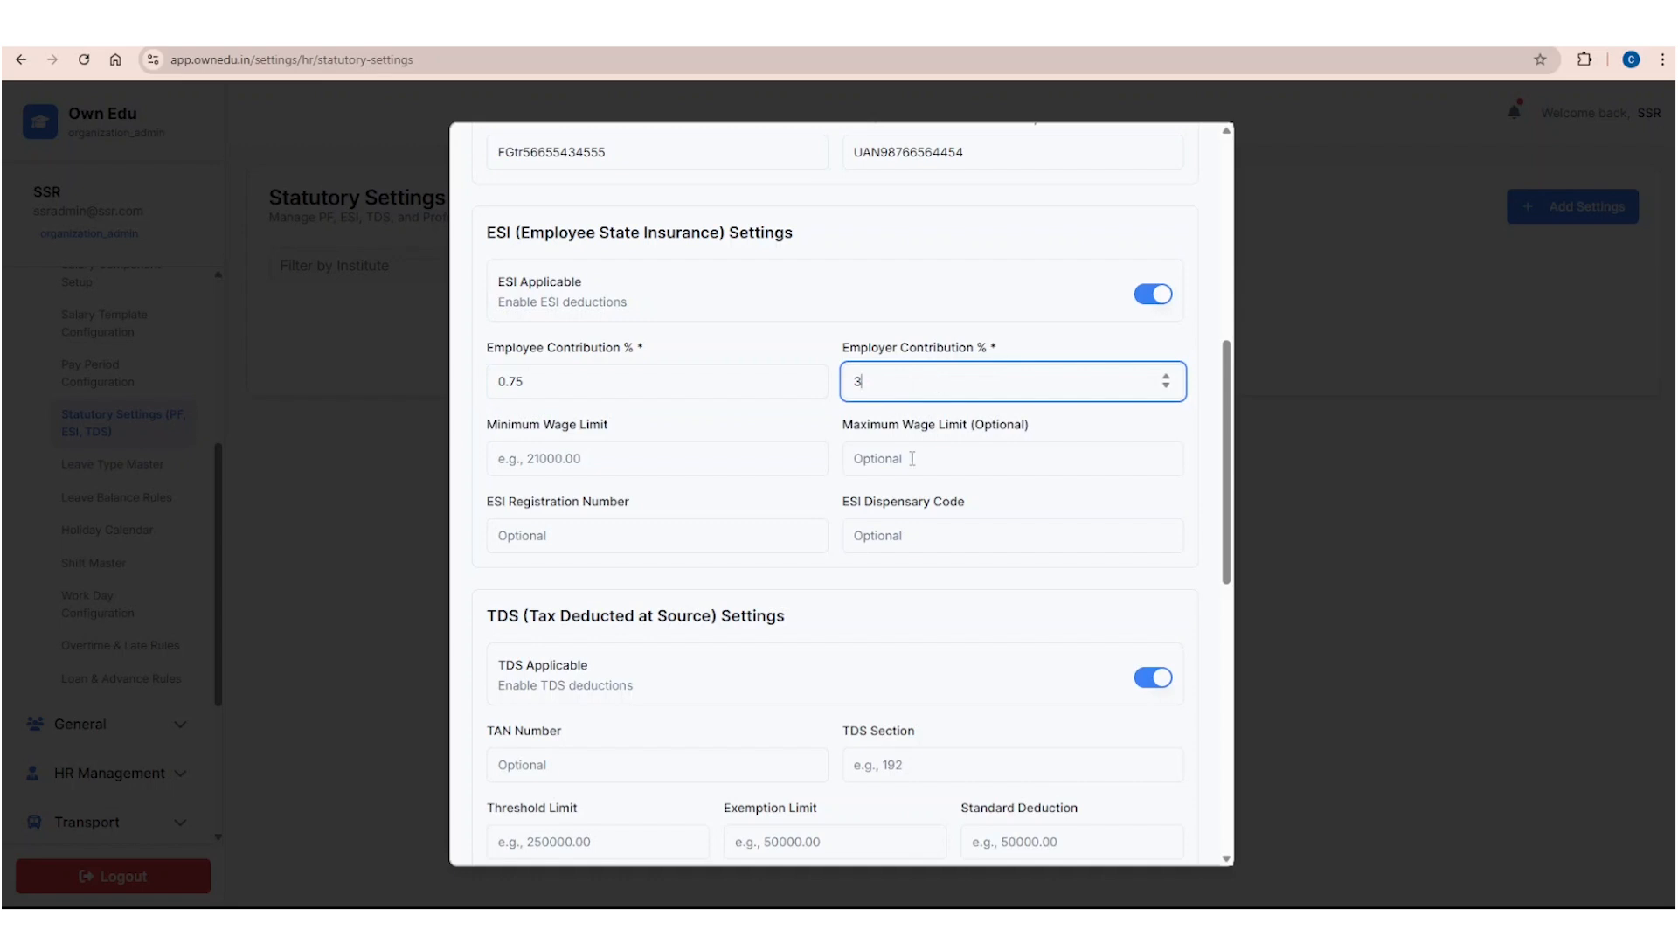
Step: Set the ESI minimum wage limit to 3000 and enter the ESI registration number, leaving the maximum limit and dispensary code empty
left_click(602, 453)
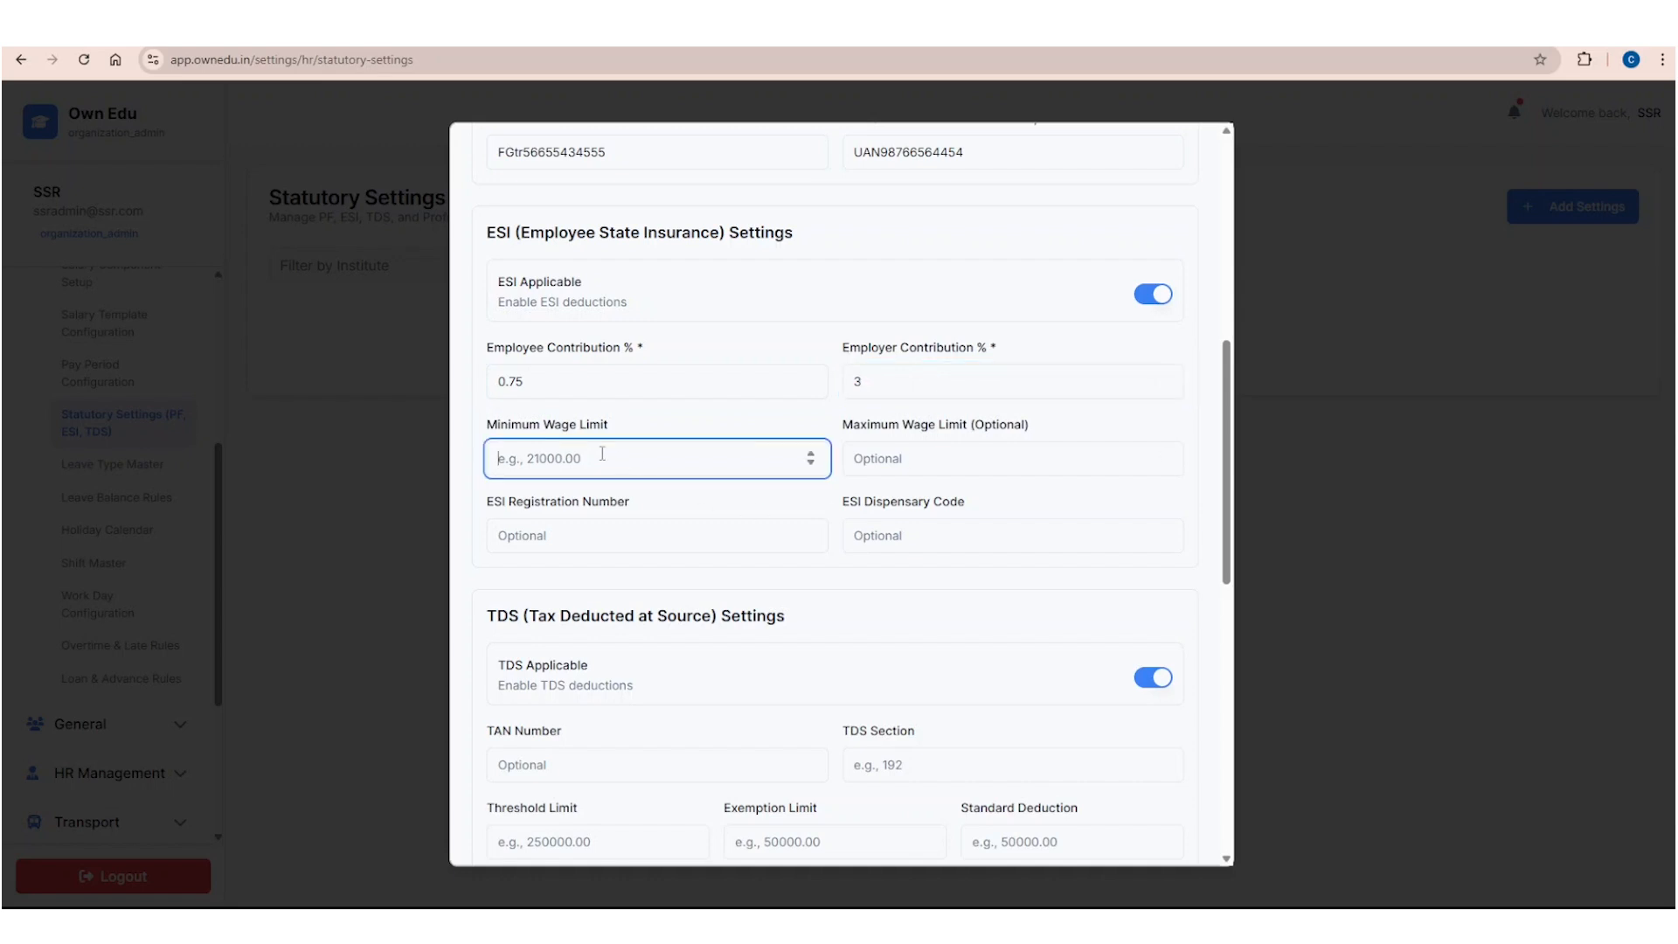
type("3000")
left_click(953, 463)
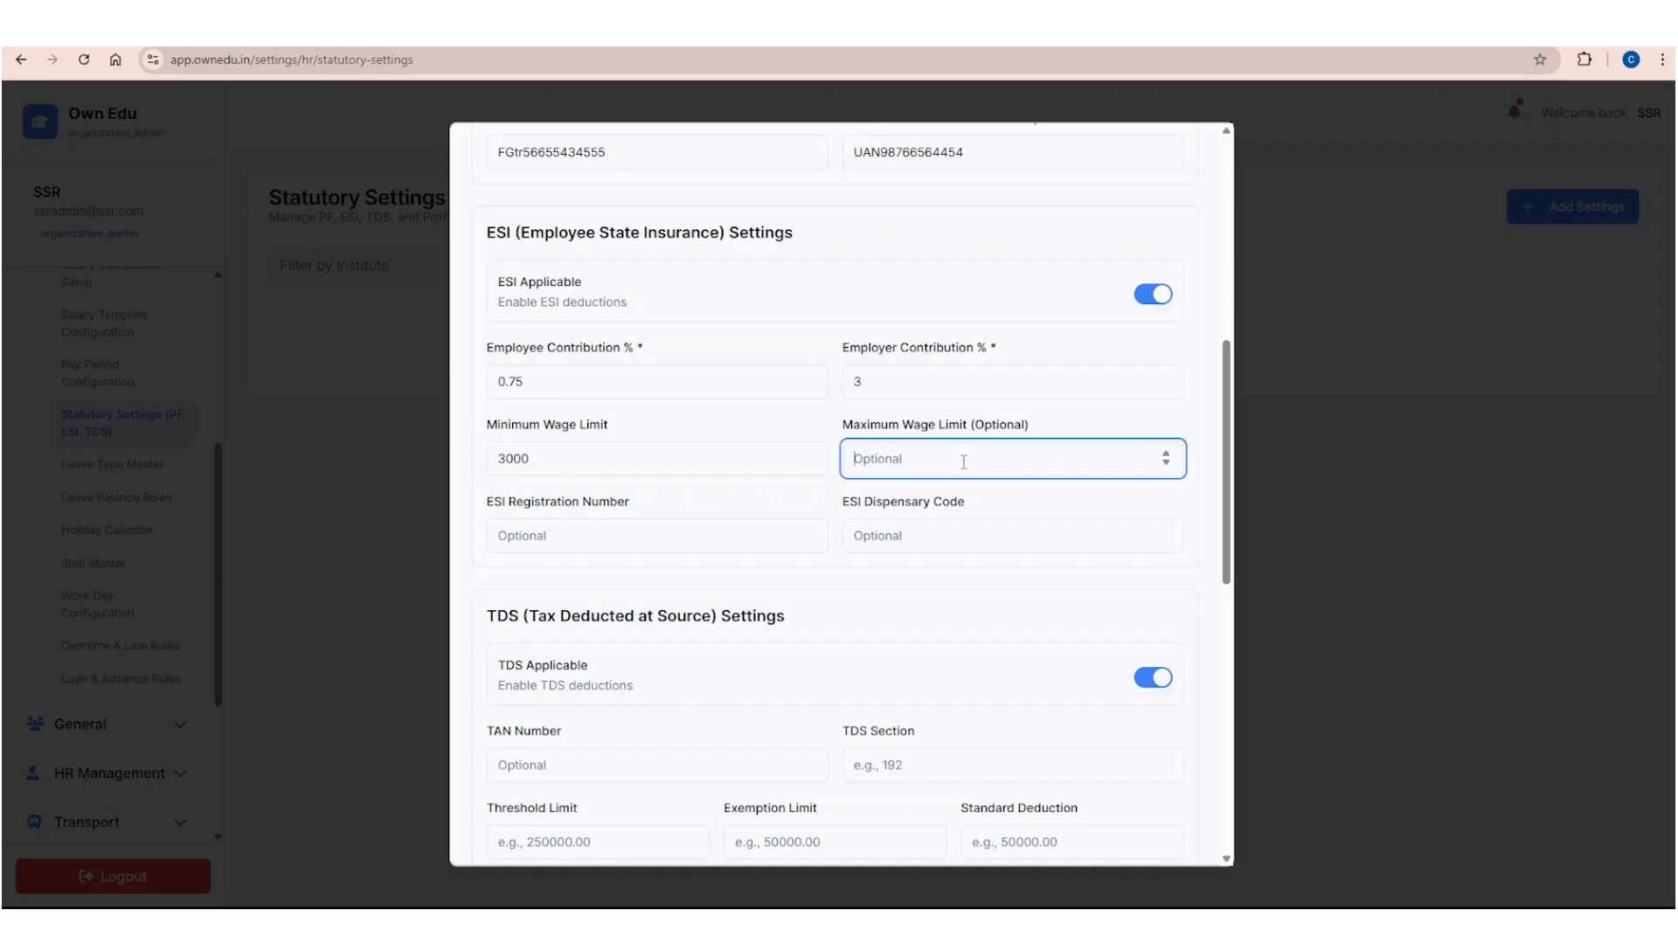
left_click(600, 534)
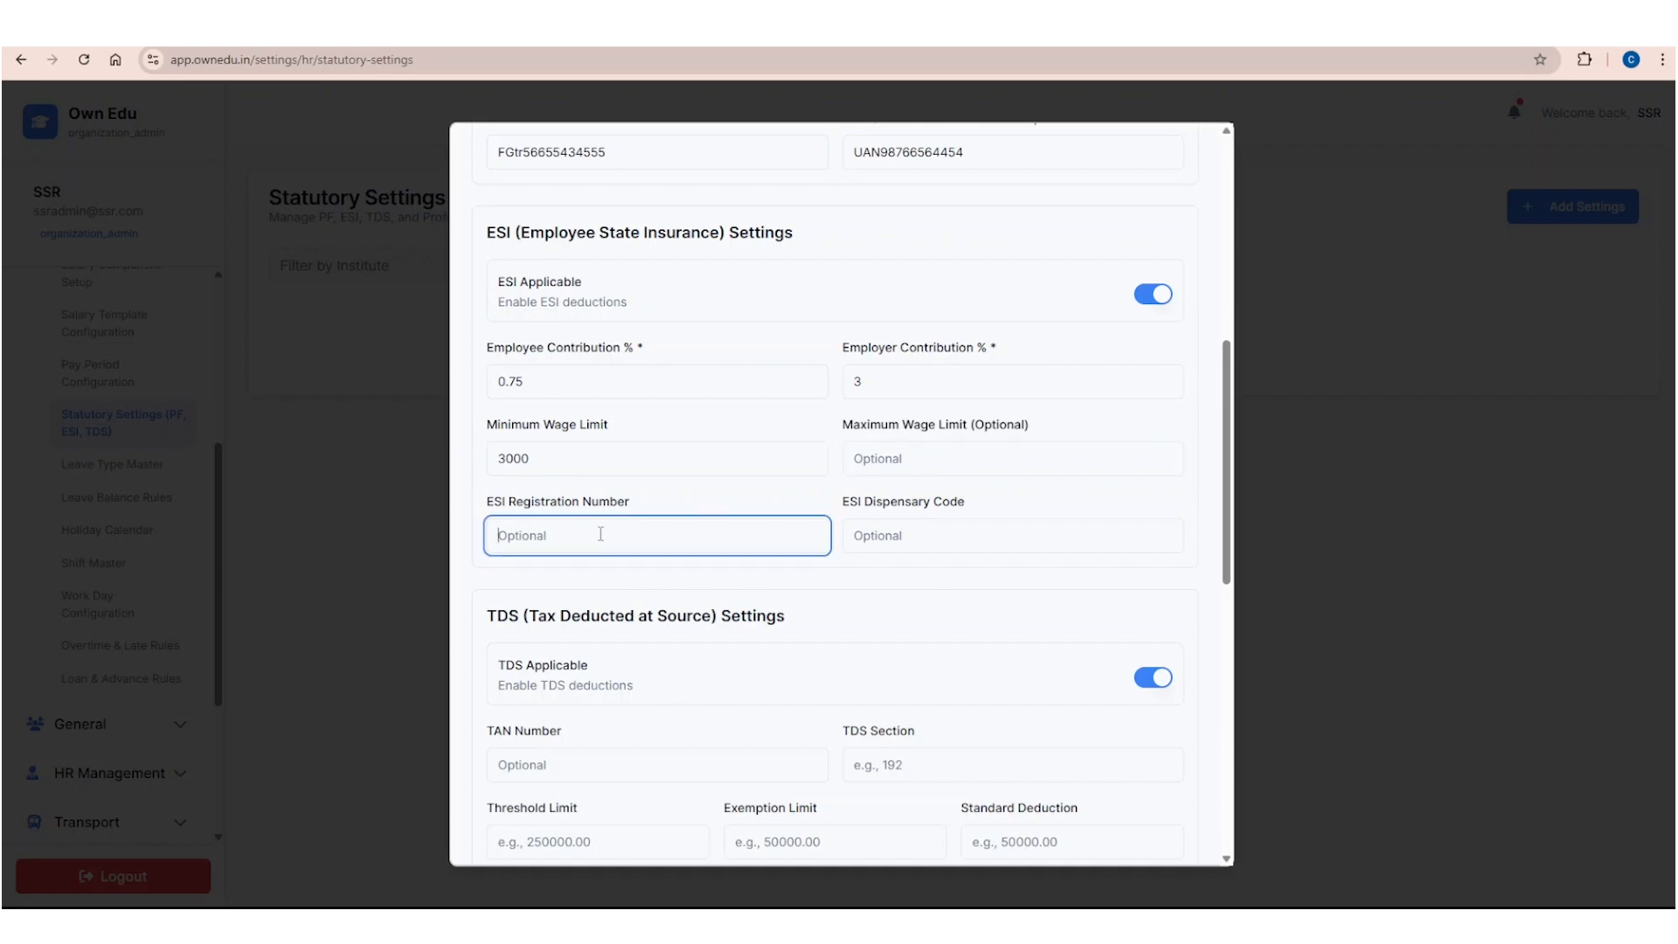
type("ESIR9876868787")
left_click(913, 541)
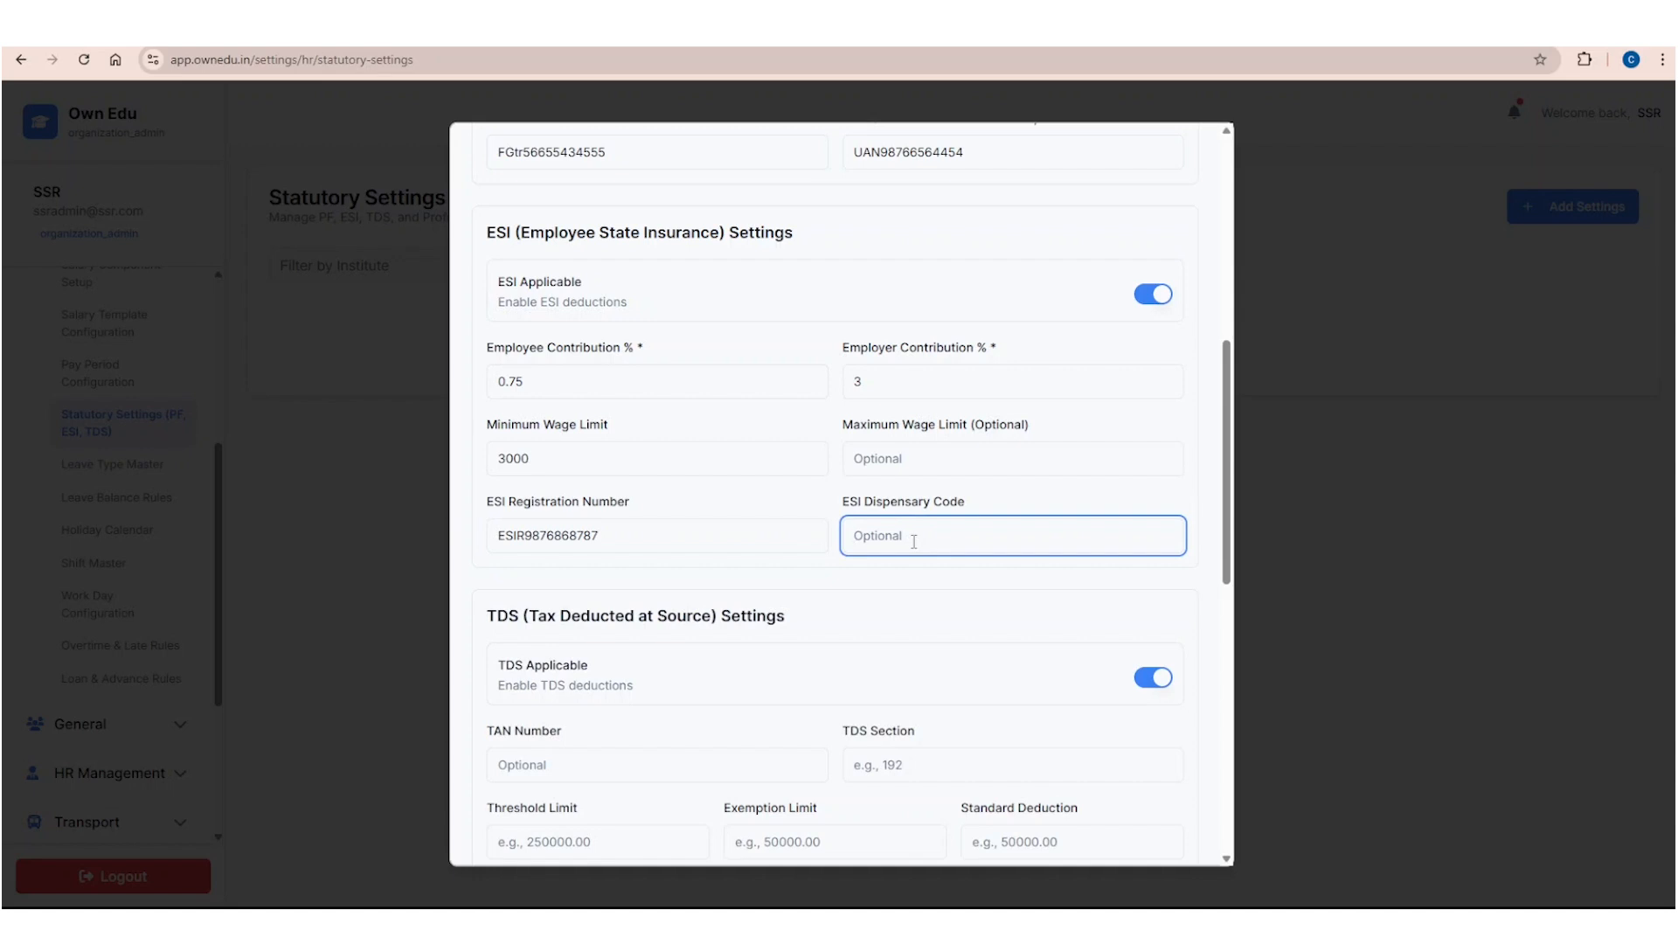
Step: In the TDS settings, enter the TAN number and set the TDS section to 120
scroll(913, 577, "down", 2)
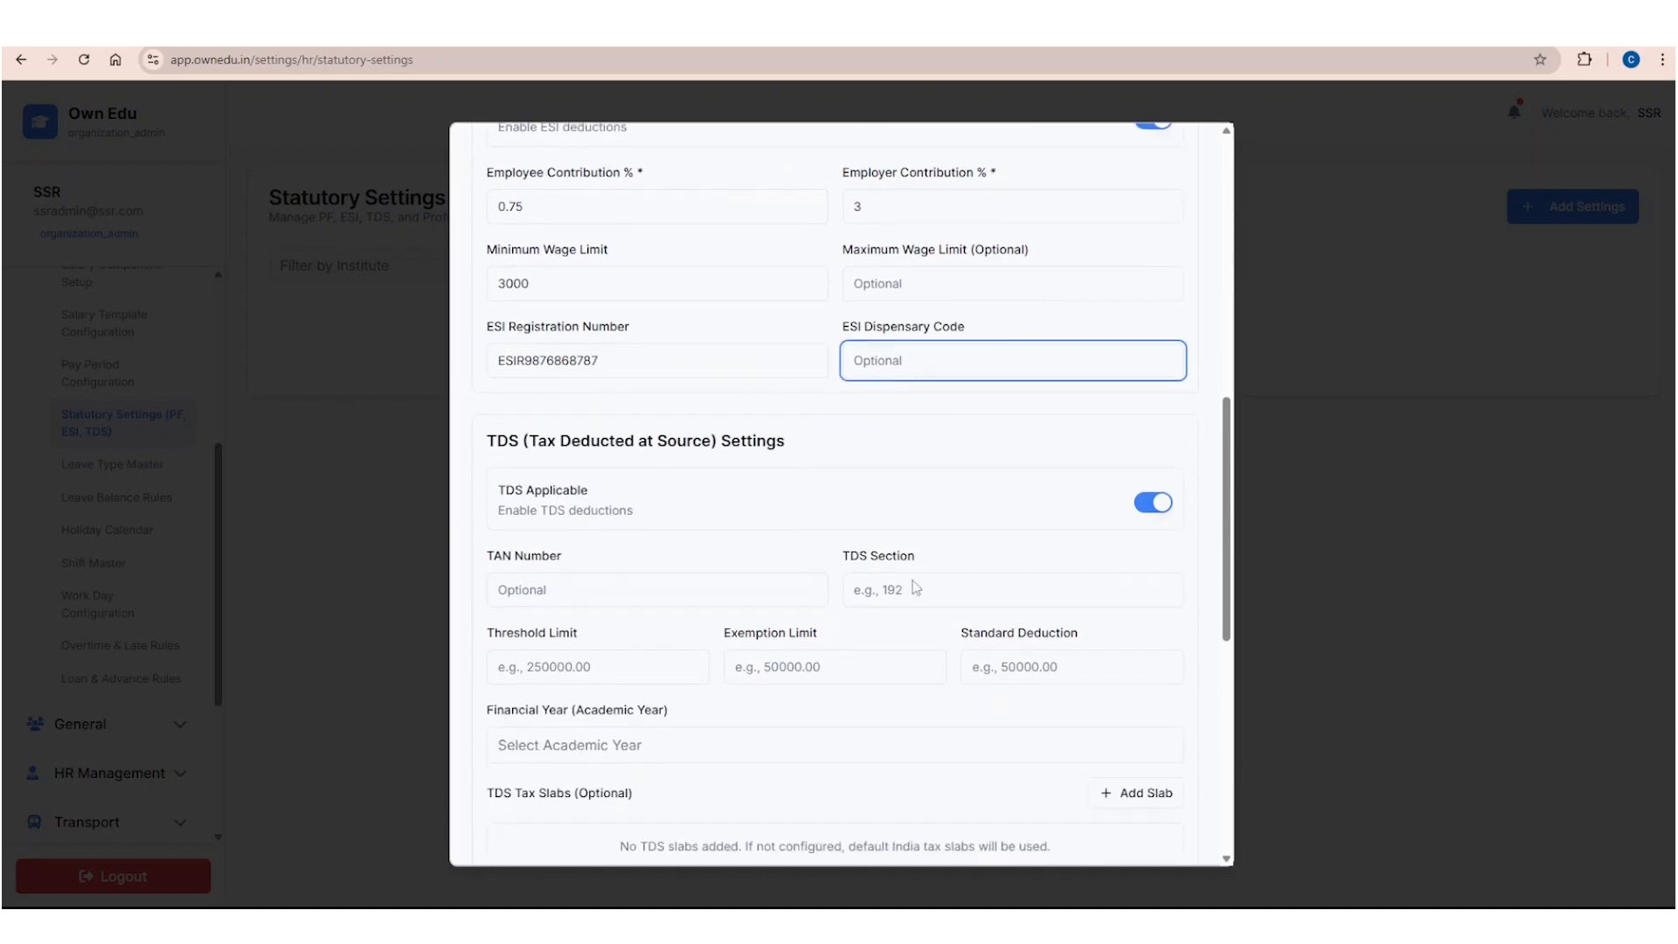
scroll(913, 580, "down", 2)
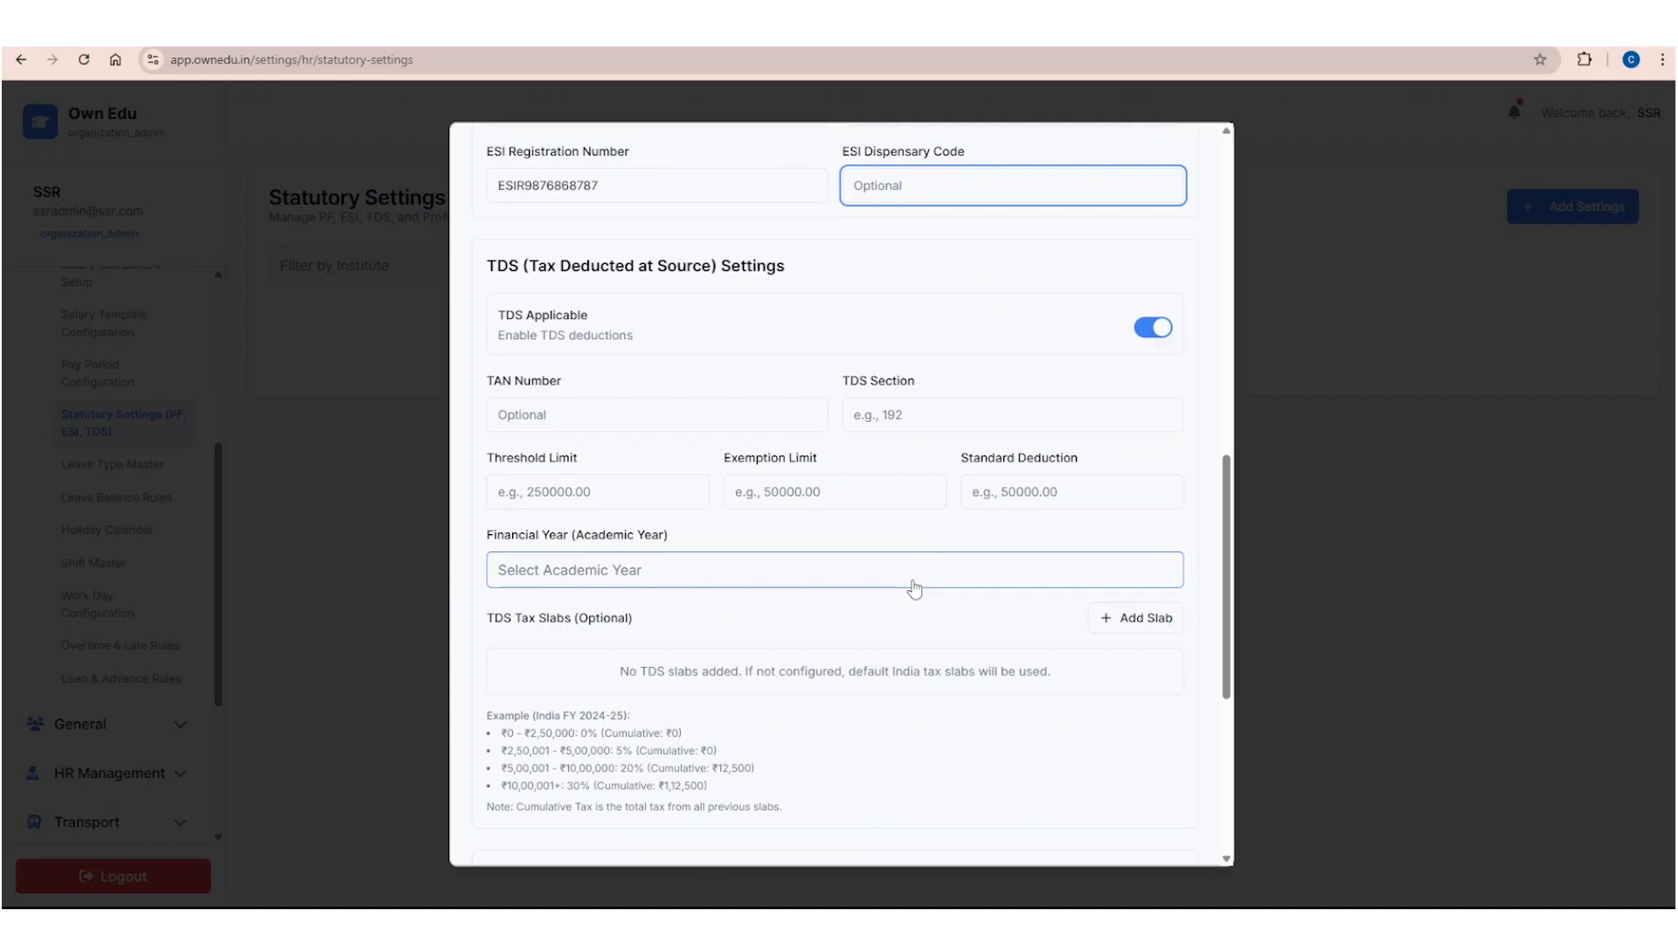
left_click(658, 415)
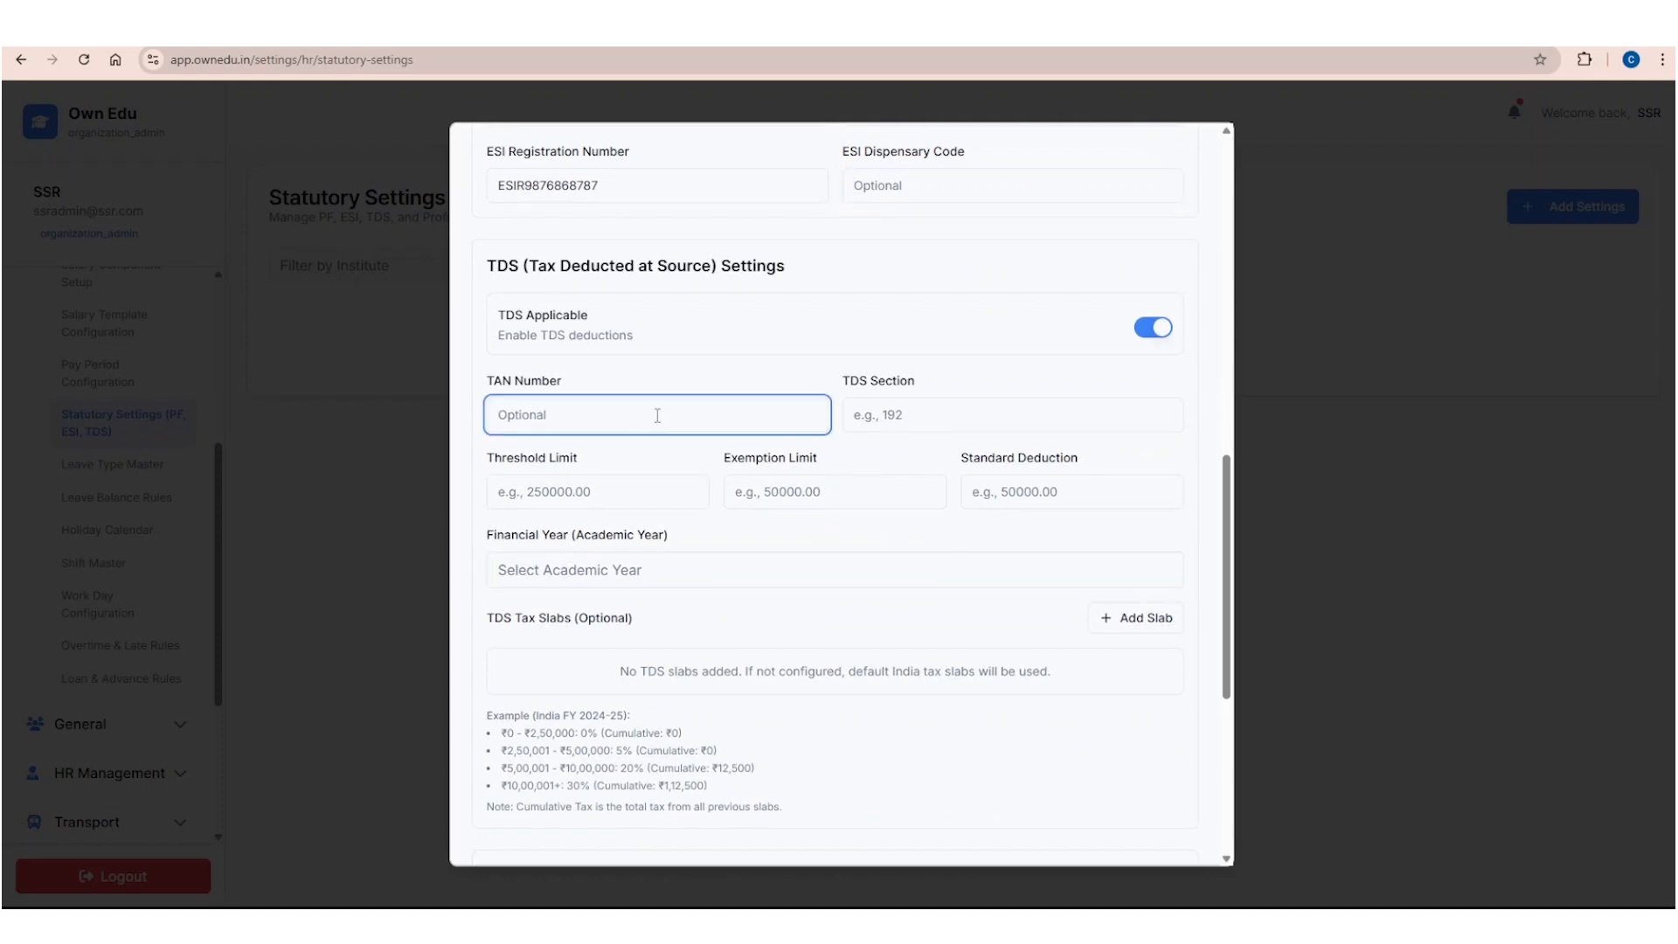
type("TAN6546545645645")
left_click(968, 402)
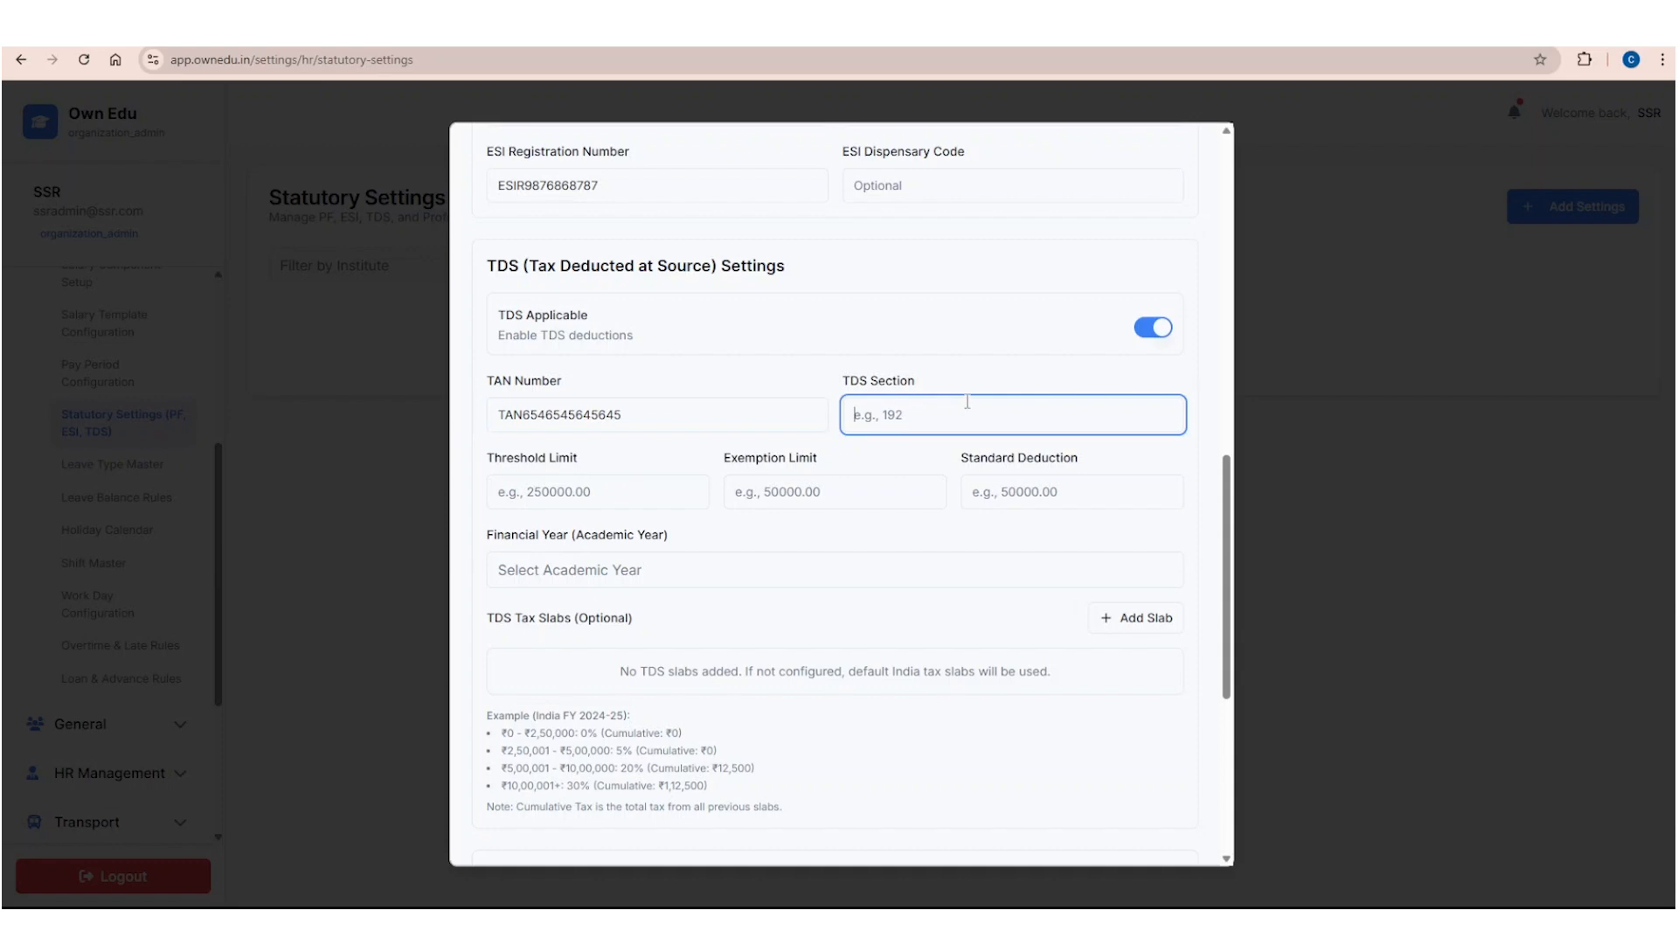
type("120")
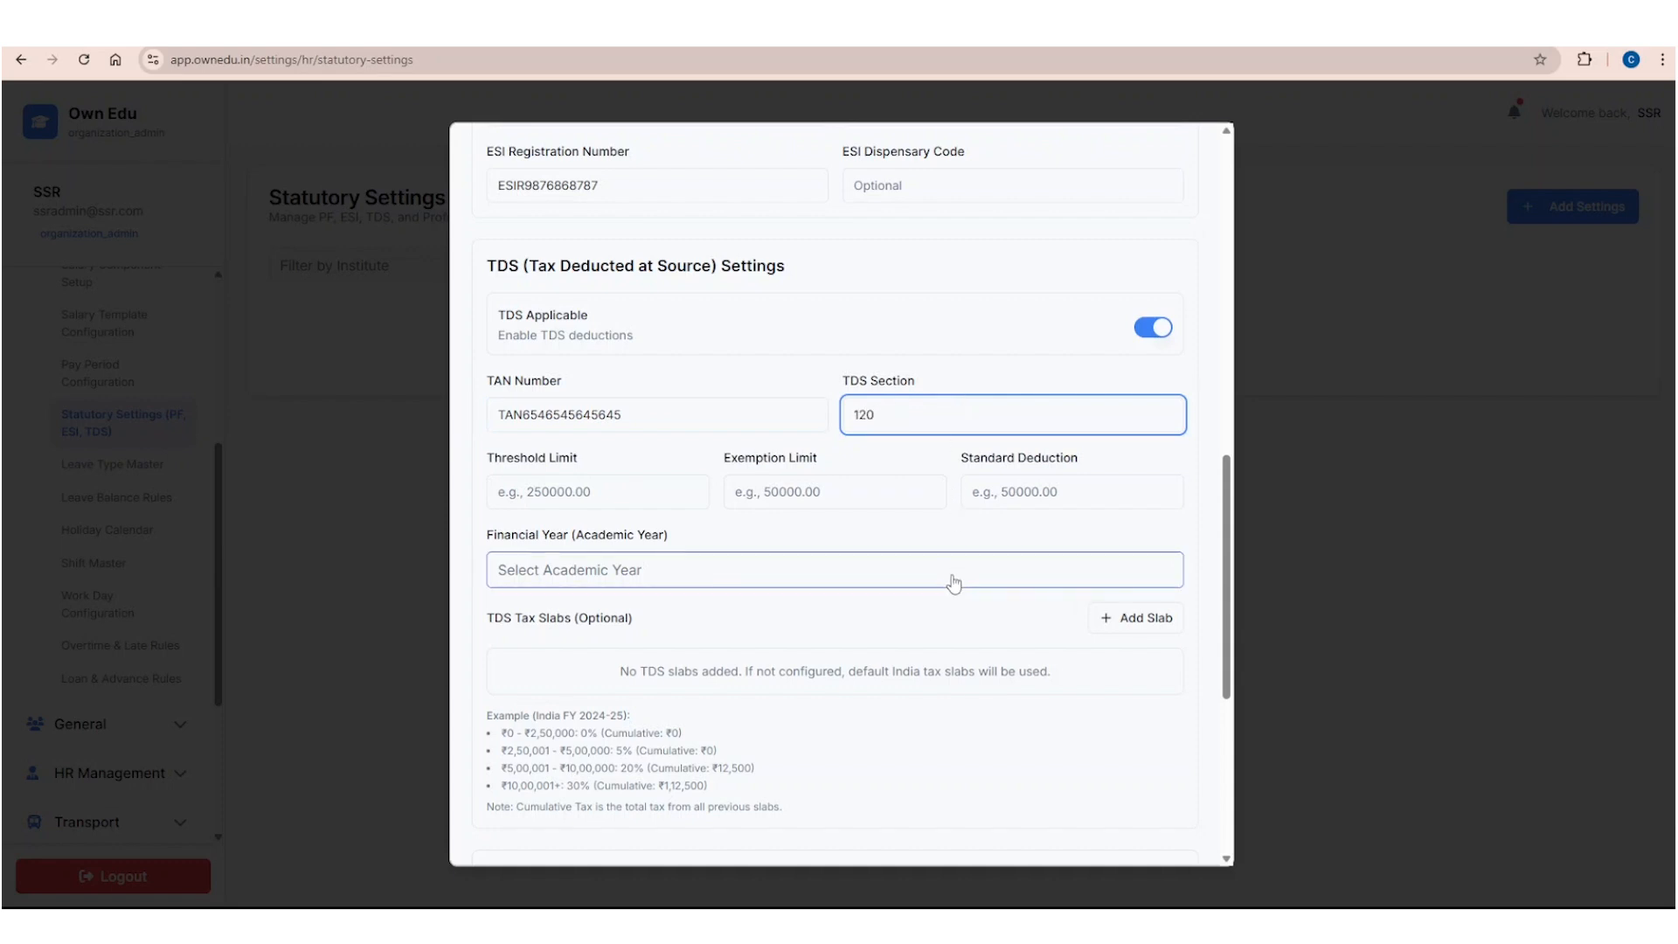
Step: Set the TDS threshold limit to 3000, exemption limit to 4000 and standard deduction to 500, and choose financial year 2026-2027
left_click(541, 487)
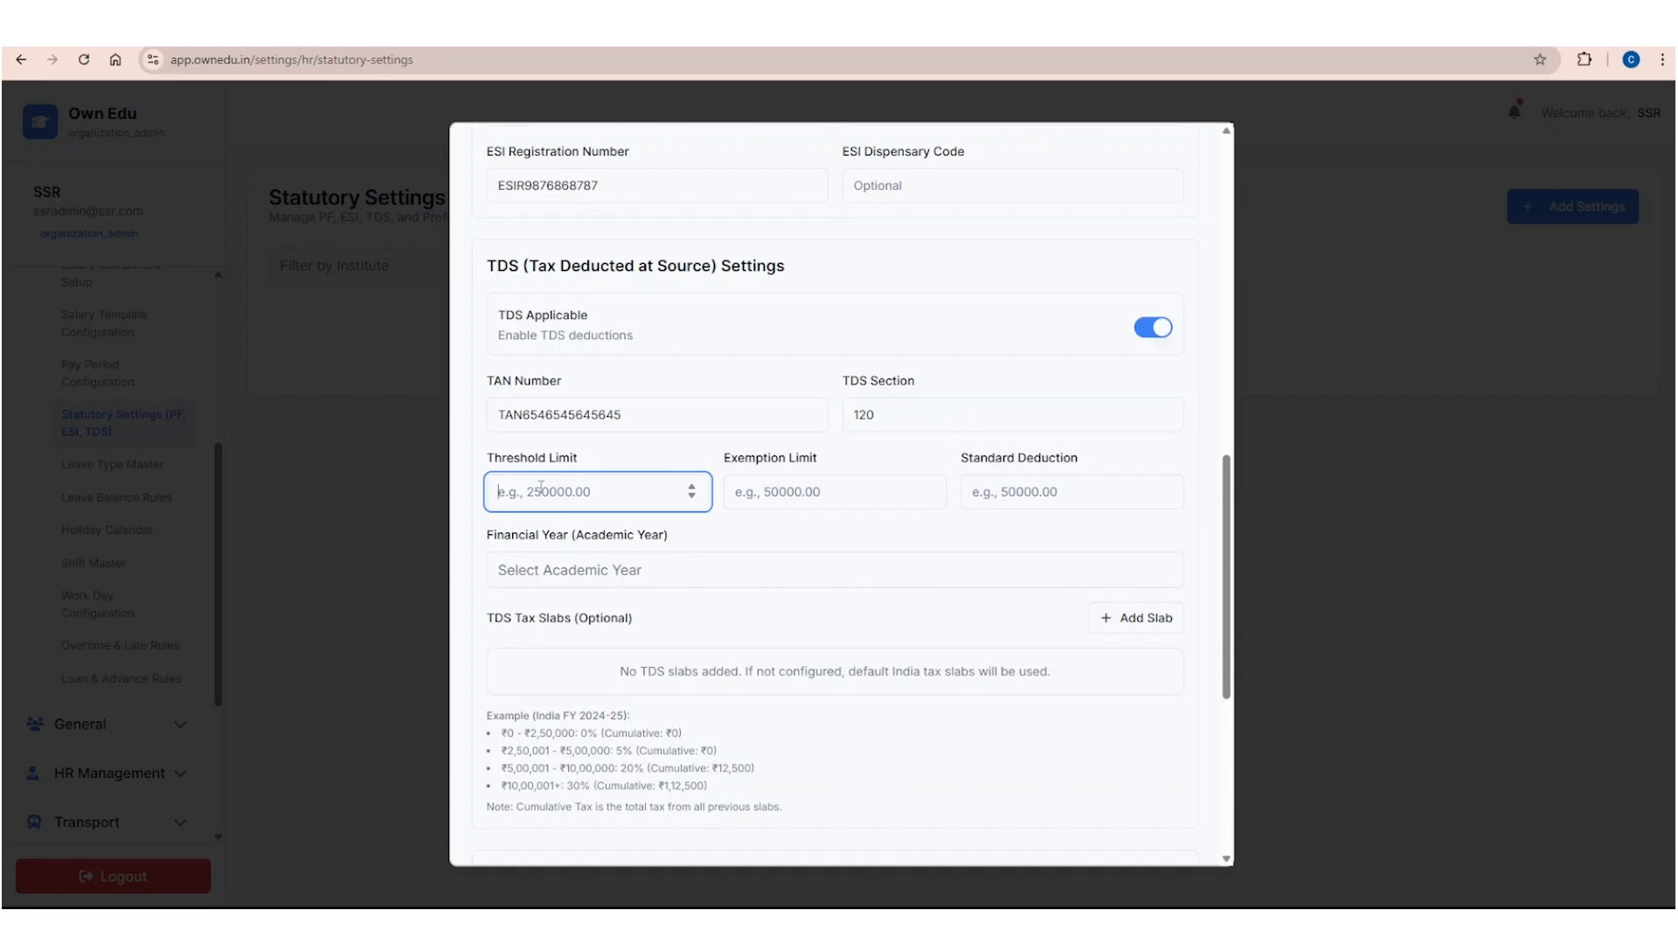
type("3000")
left_click(790, 496)
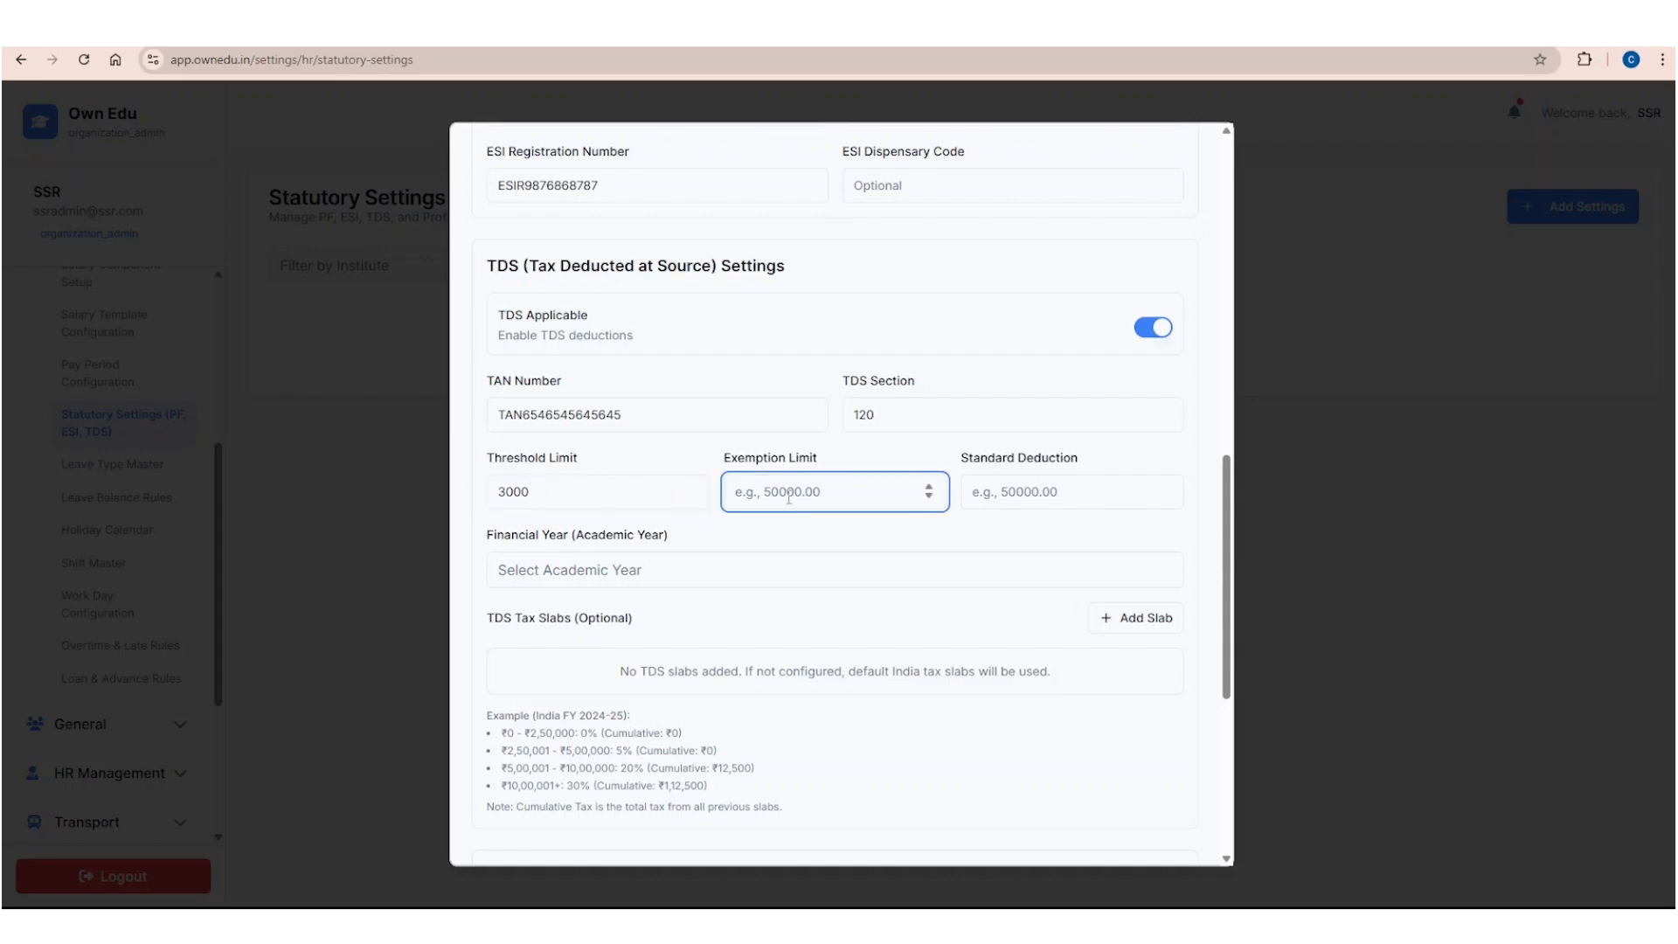
type("4000")
left_click(1033, 484)
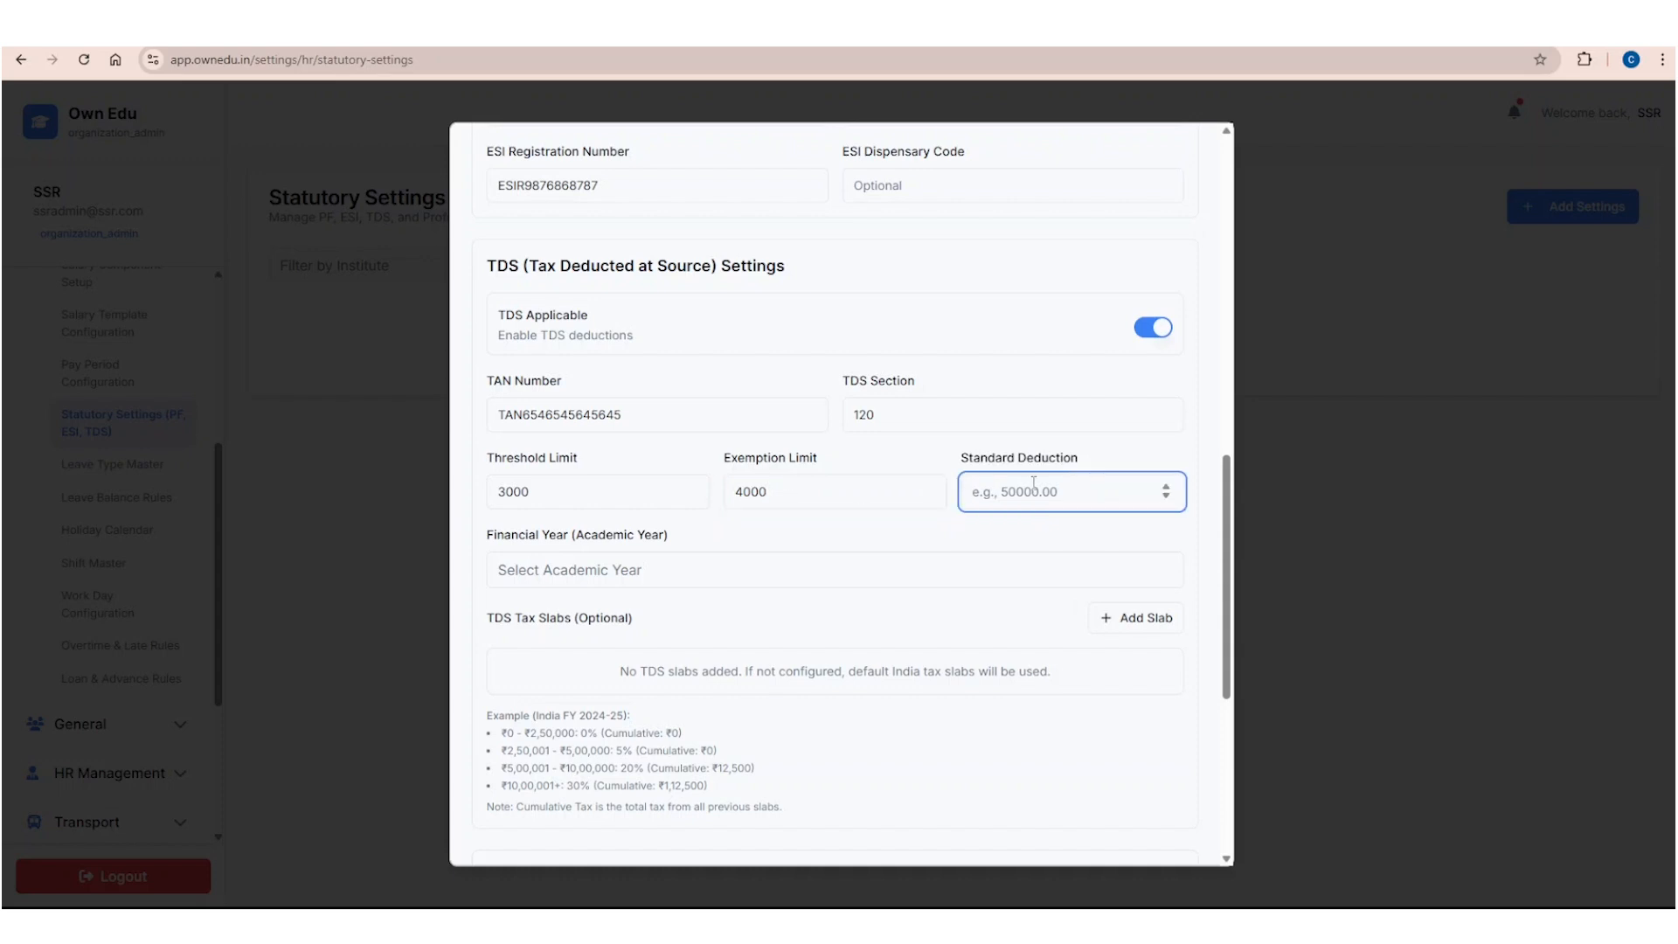
type("500")
left_click(805, 572)
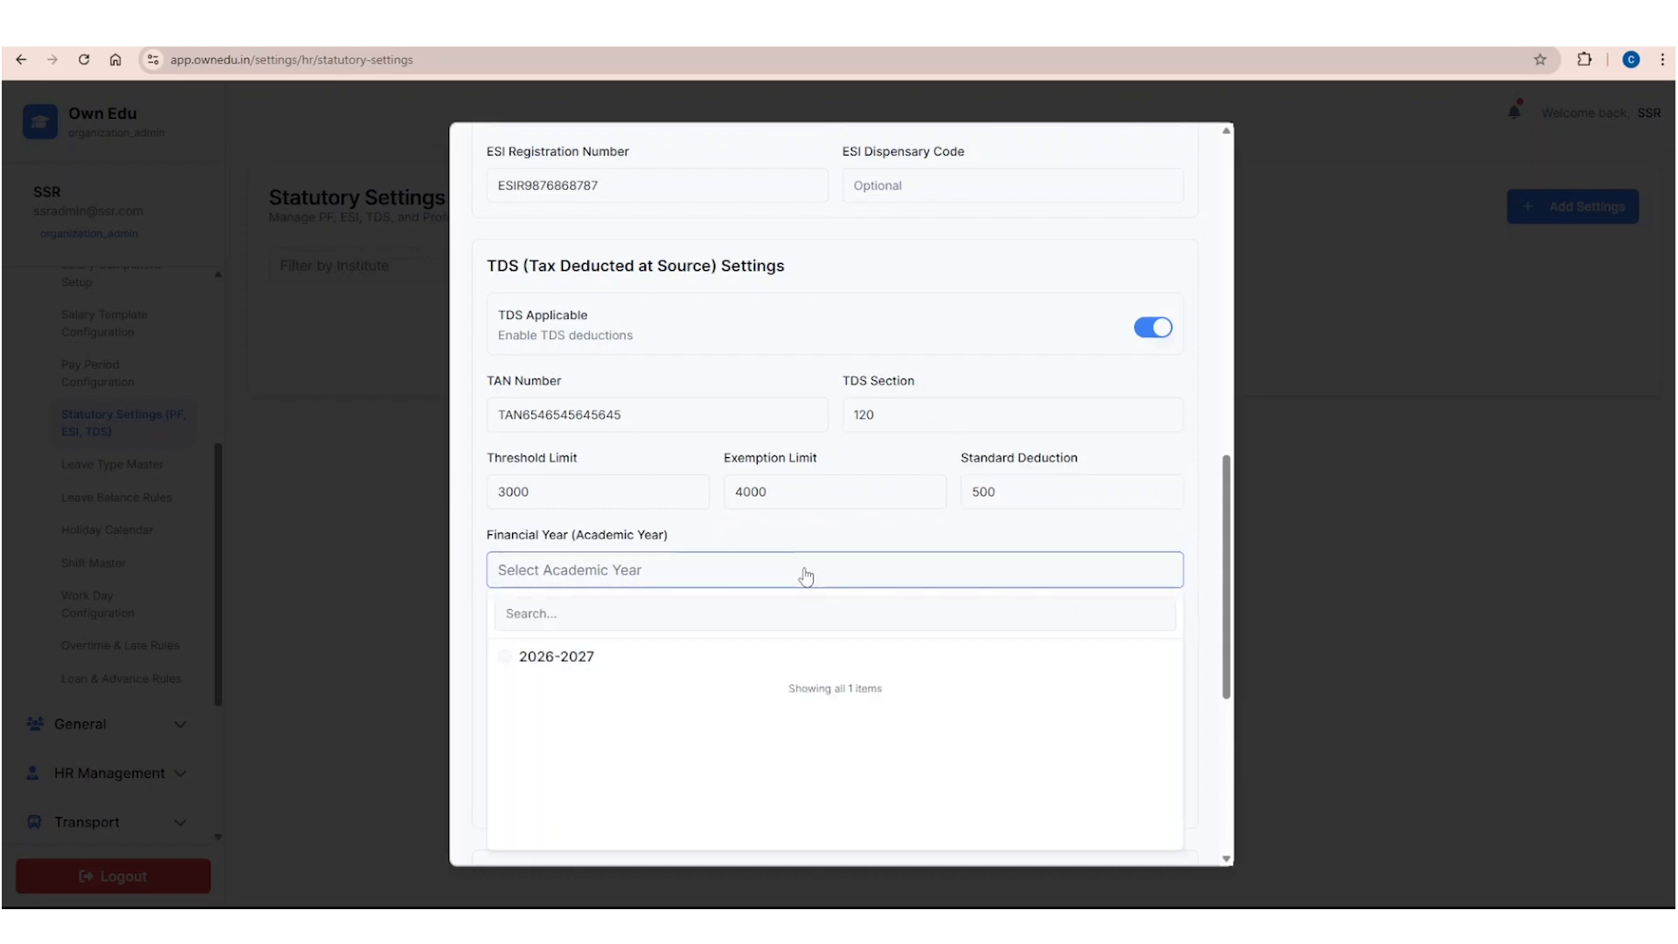
left_click(614, 656)
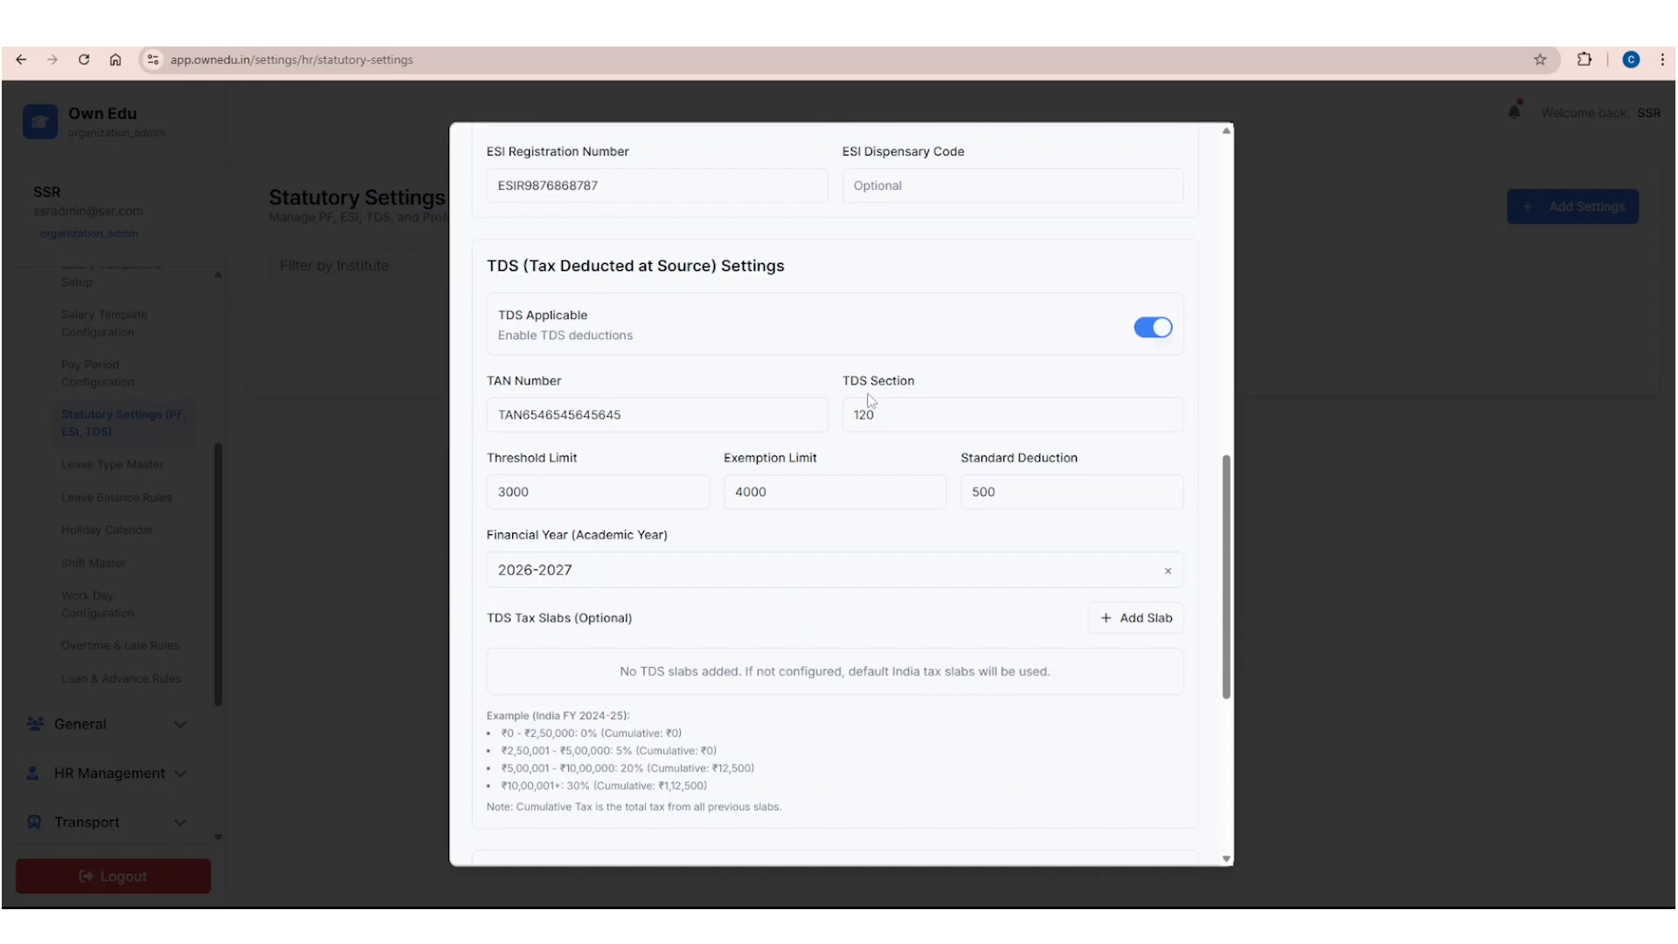
scroll(869, 403, "down", 2)
scroll(871, 402, "down", 2)
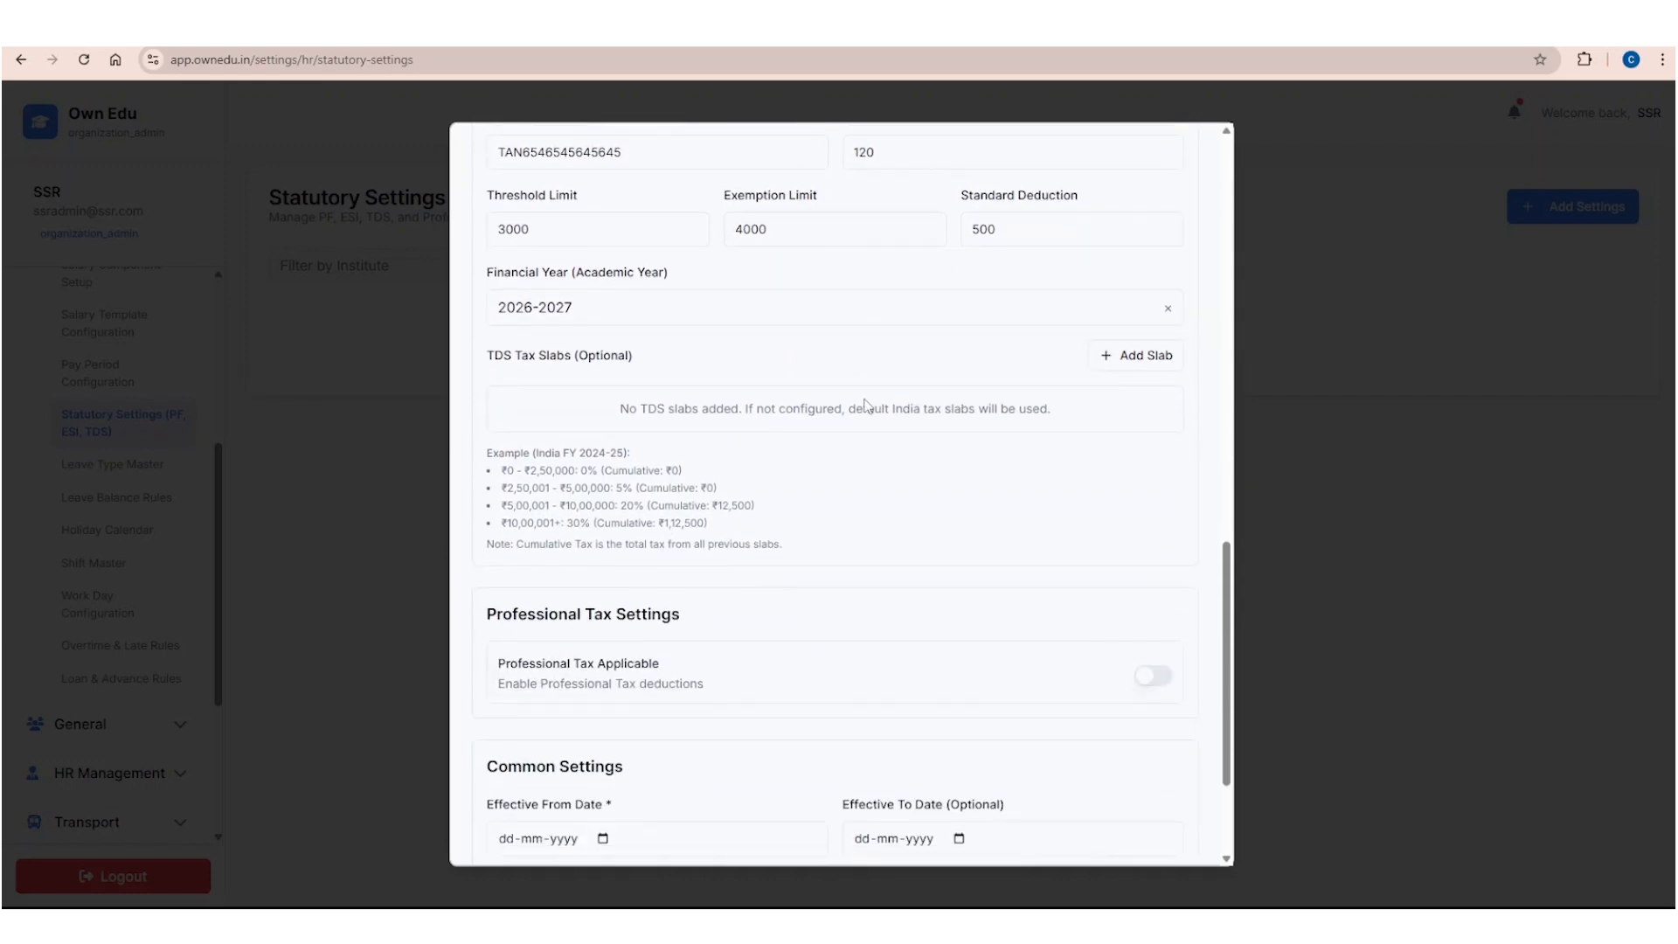
left_click(1141, 354)
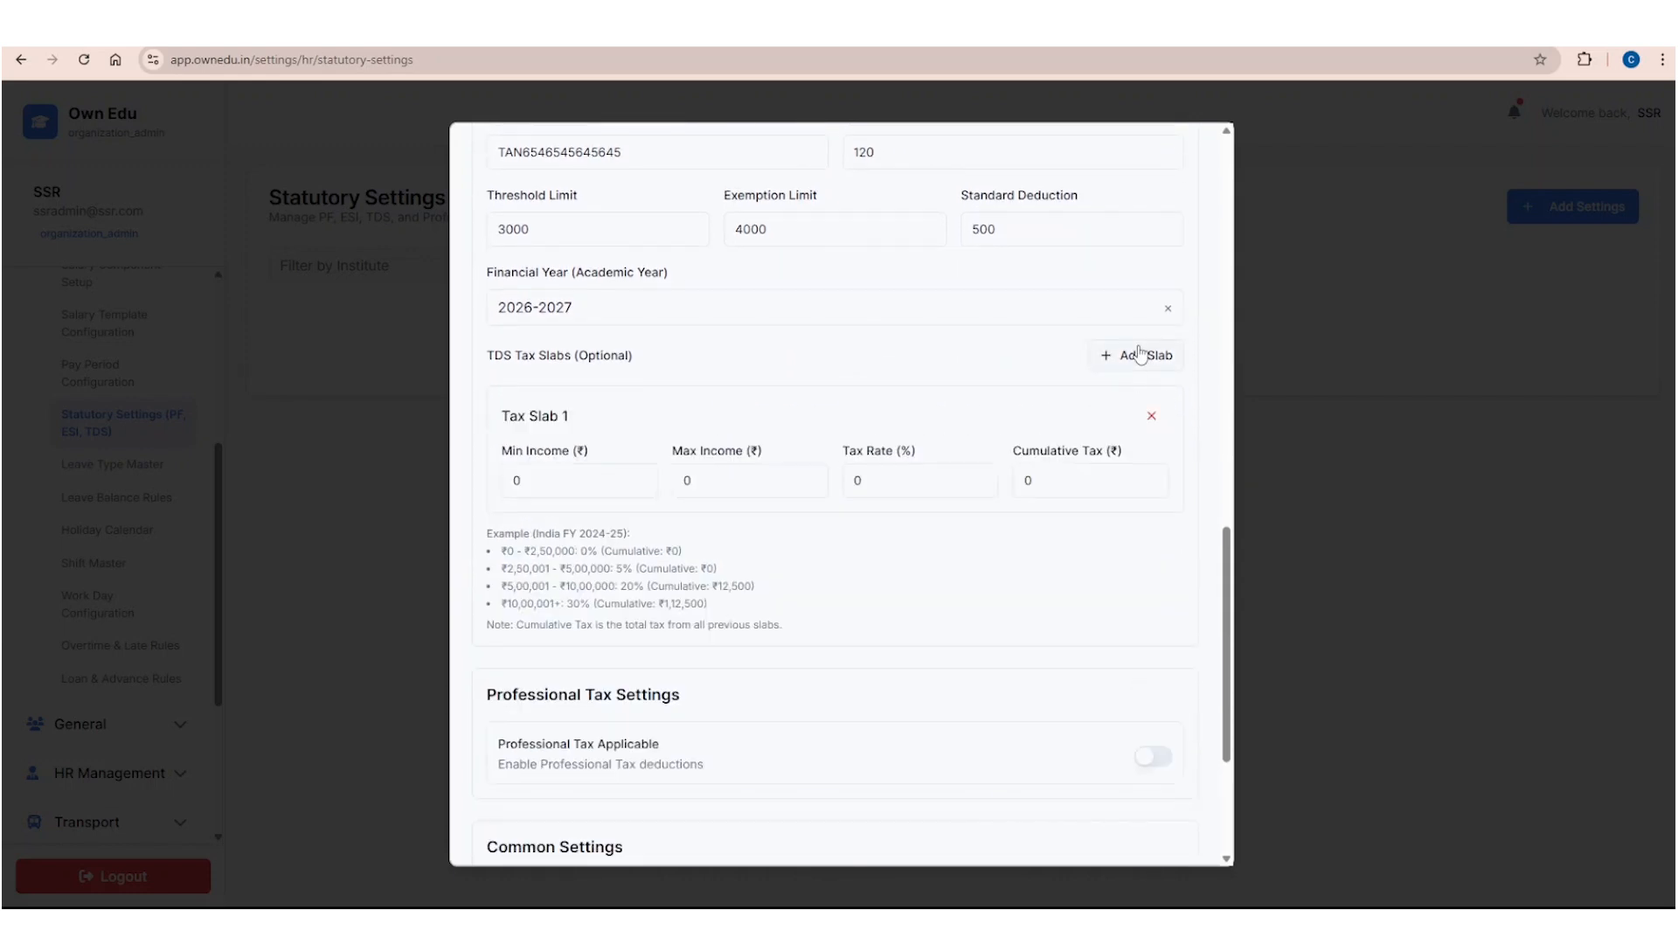
left_click(551, 468)
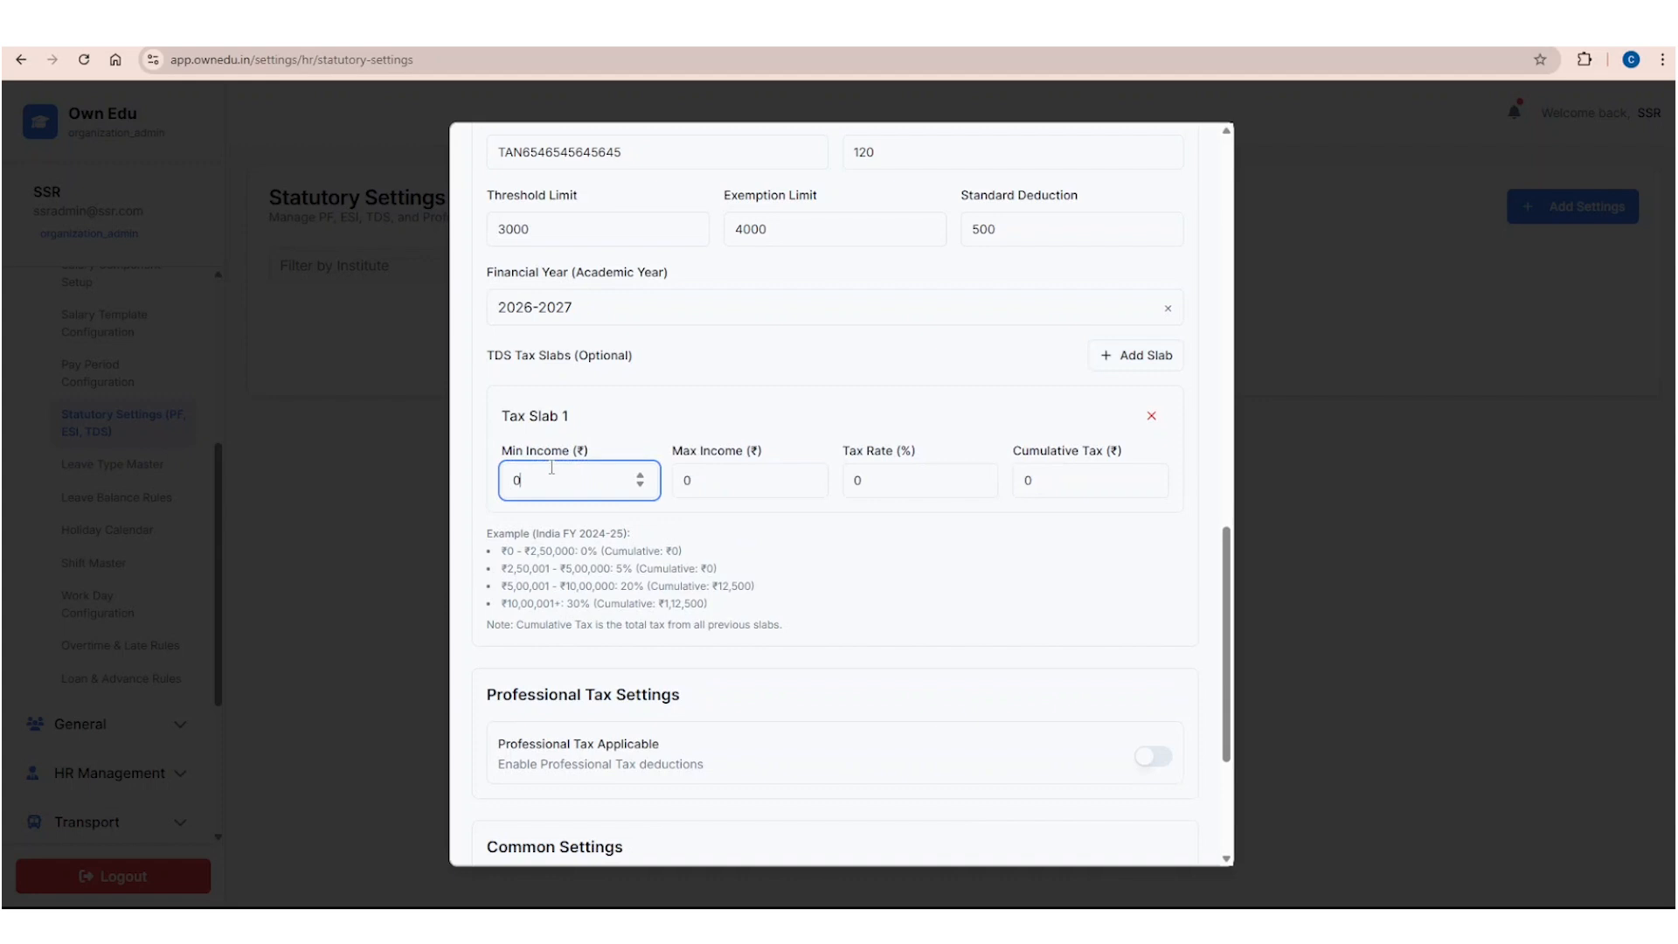
left_click(719, 473)
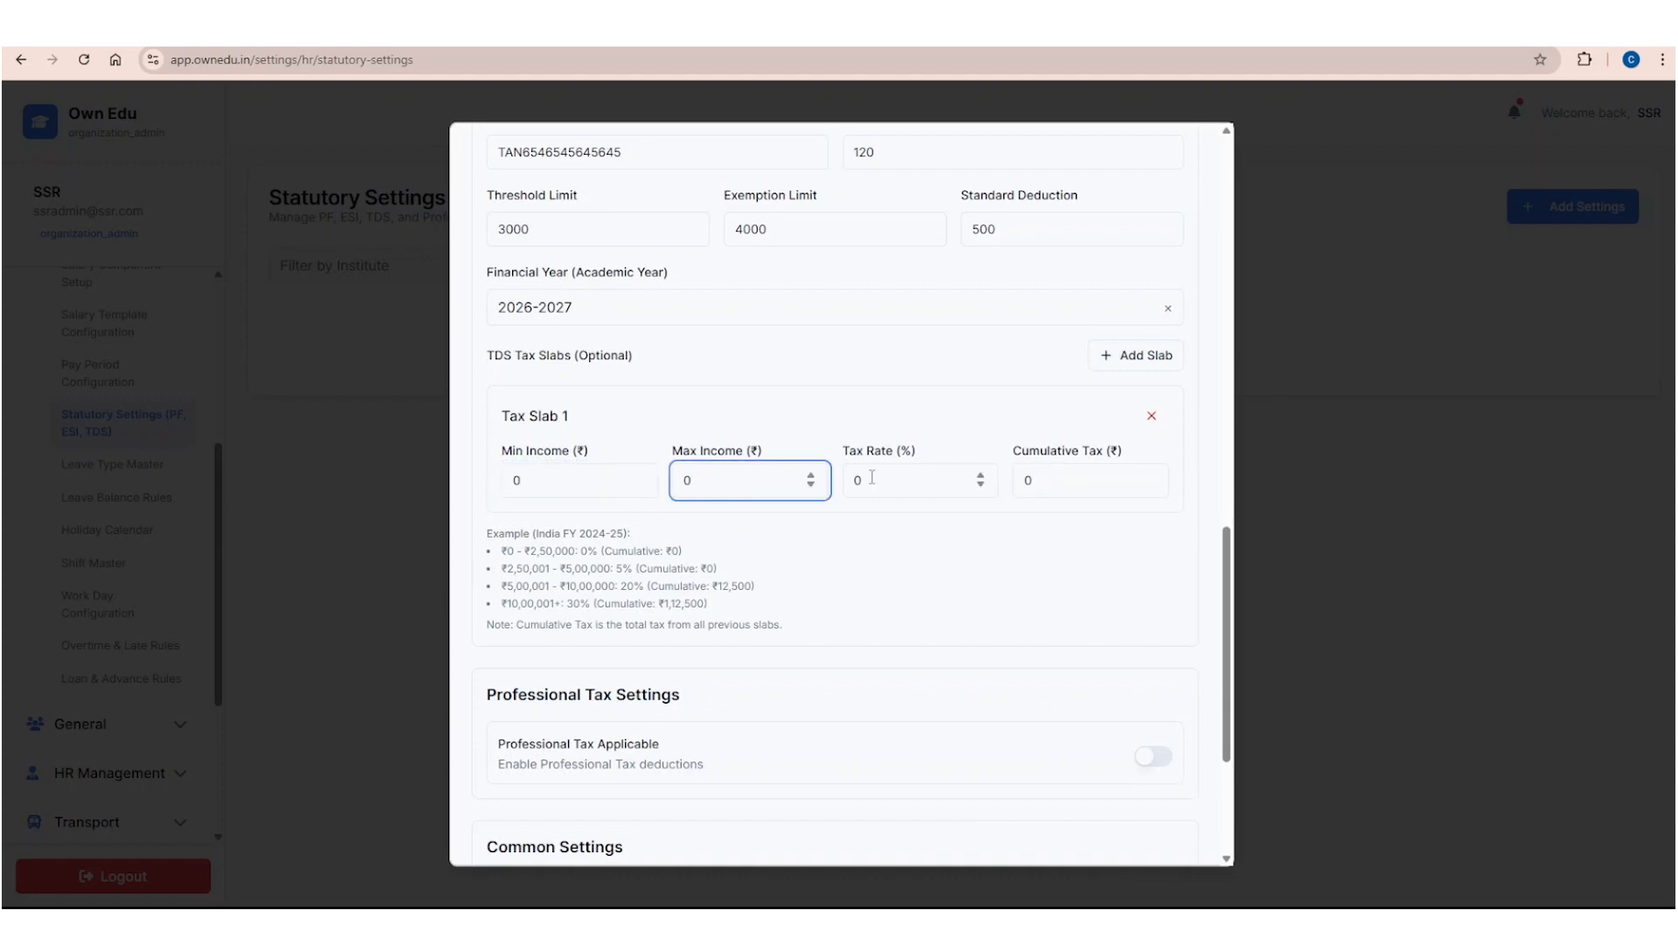
left_click(871, 477)
left_click(1035, 481)
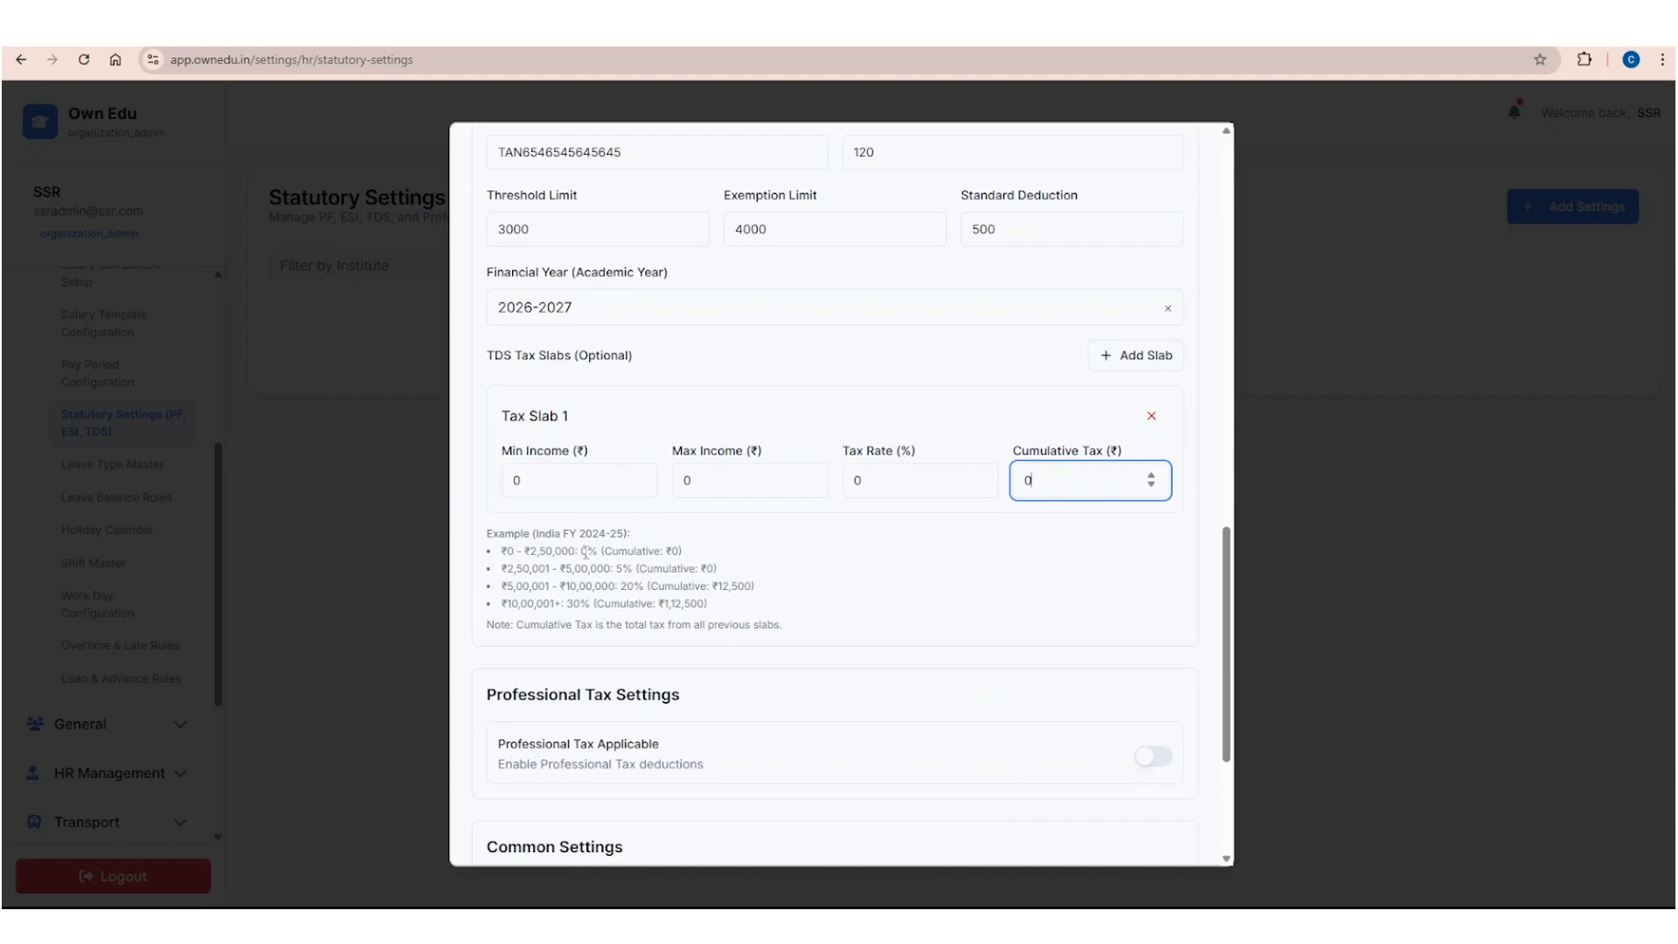
left_click(1151, 415)
Step: Enable Professional Tax deductions and set the state to Tamil Nadu, leaving the registration number empty
scroll(957, 418, "down", 3)
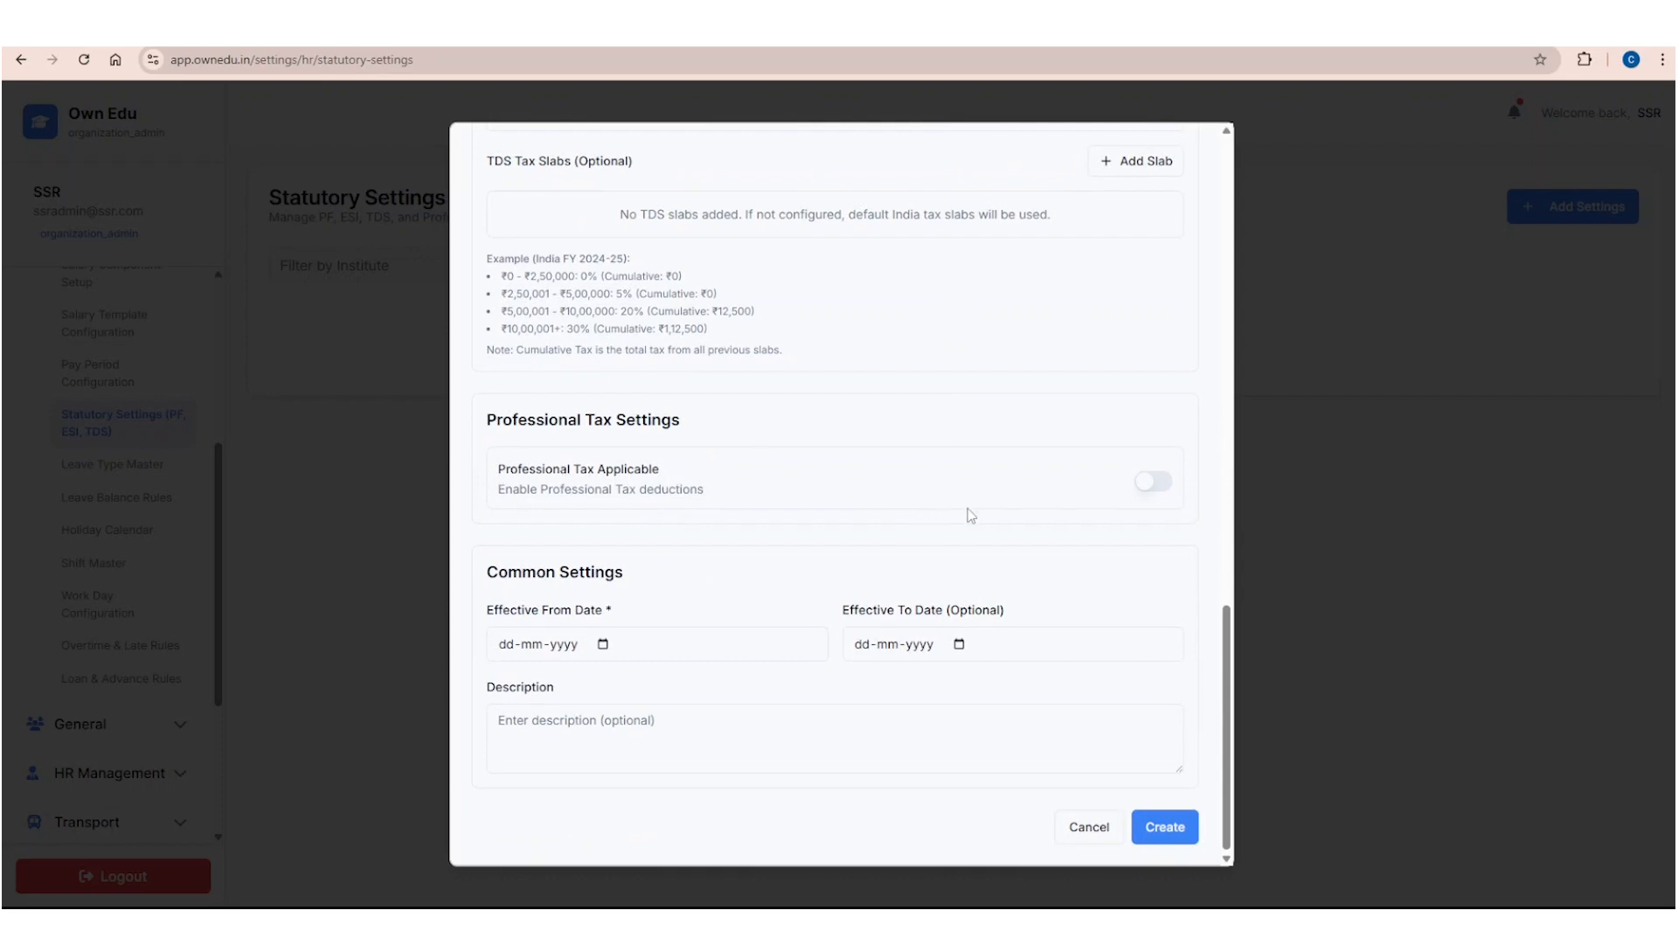
left_click(1156, 485)
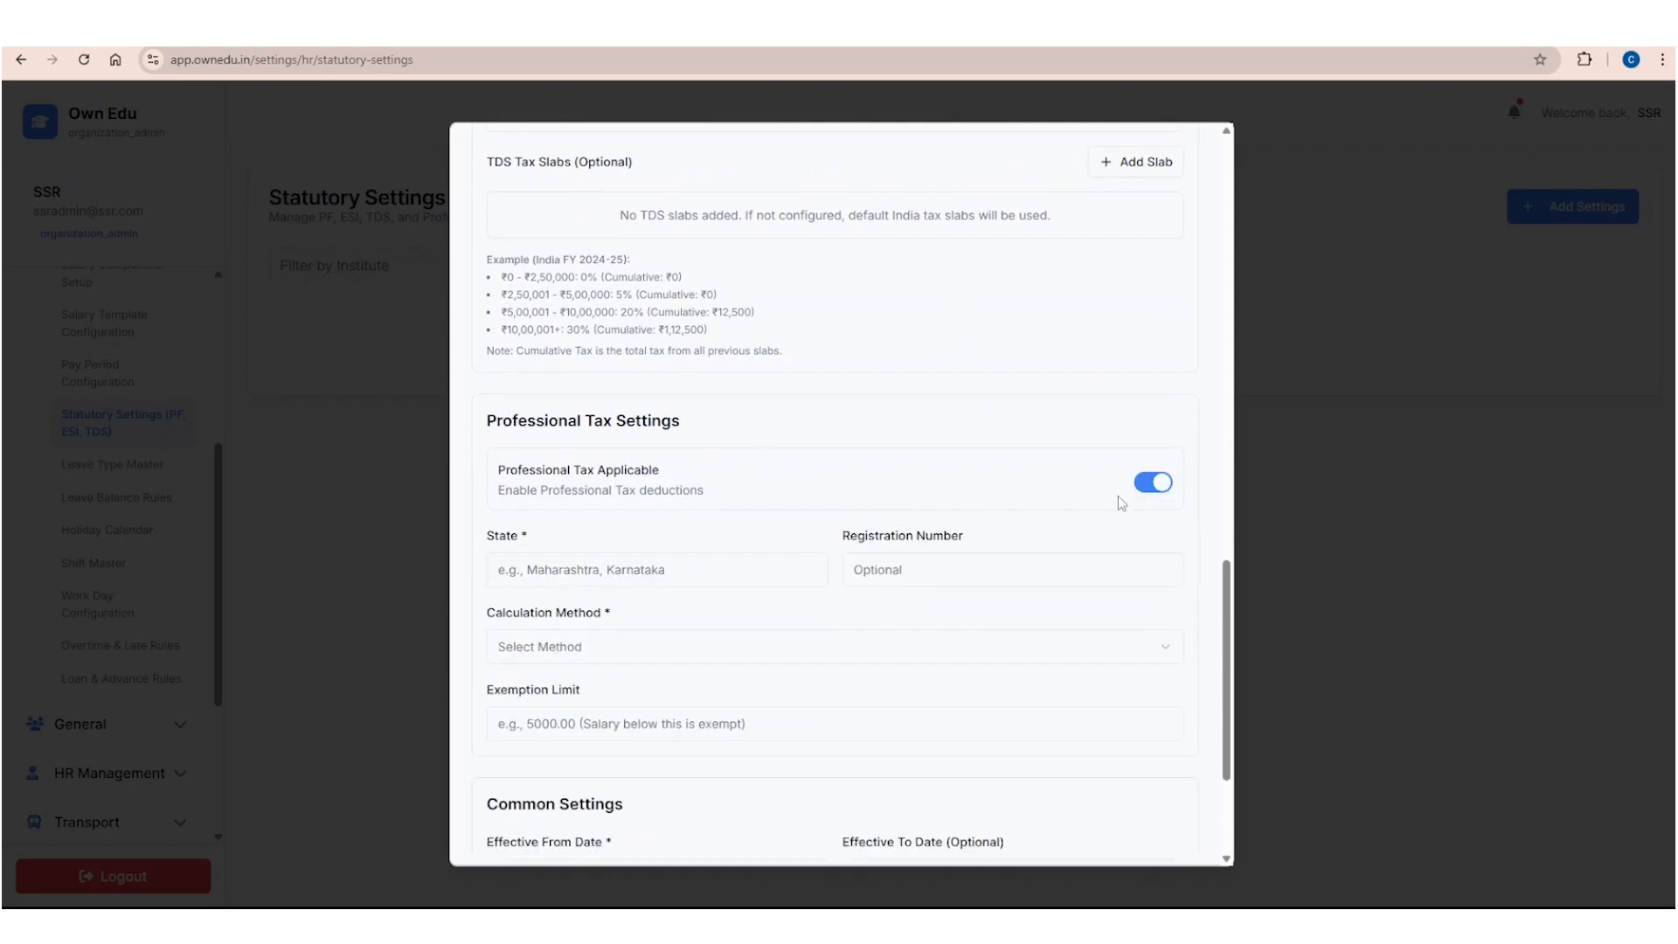
left_click(584, 568)
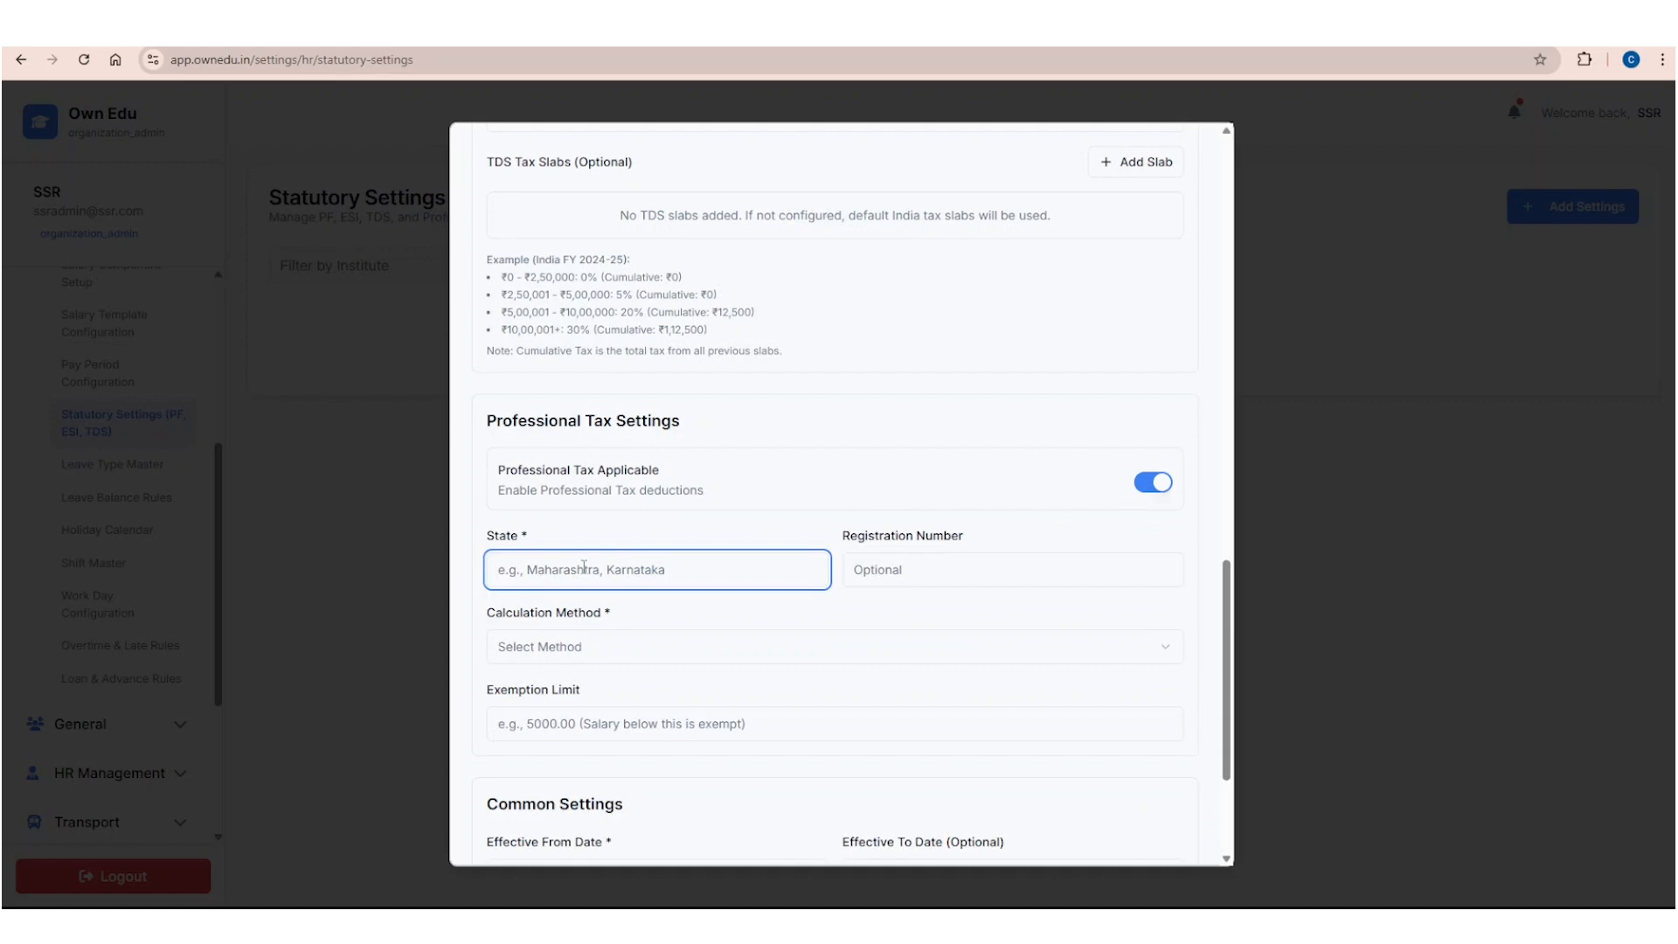
type("Tamil Nadu")
left_click(903, 572)
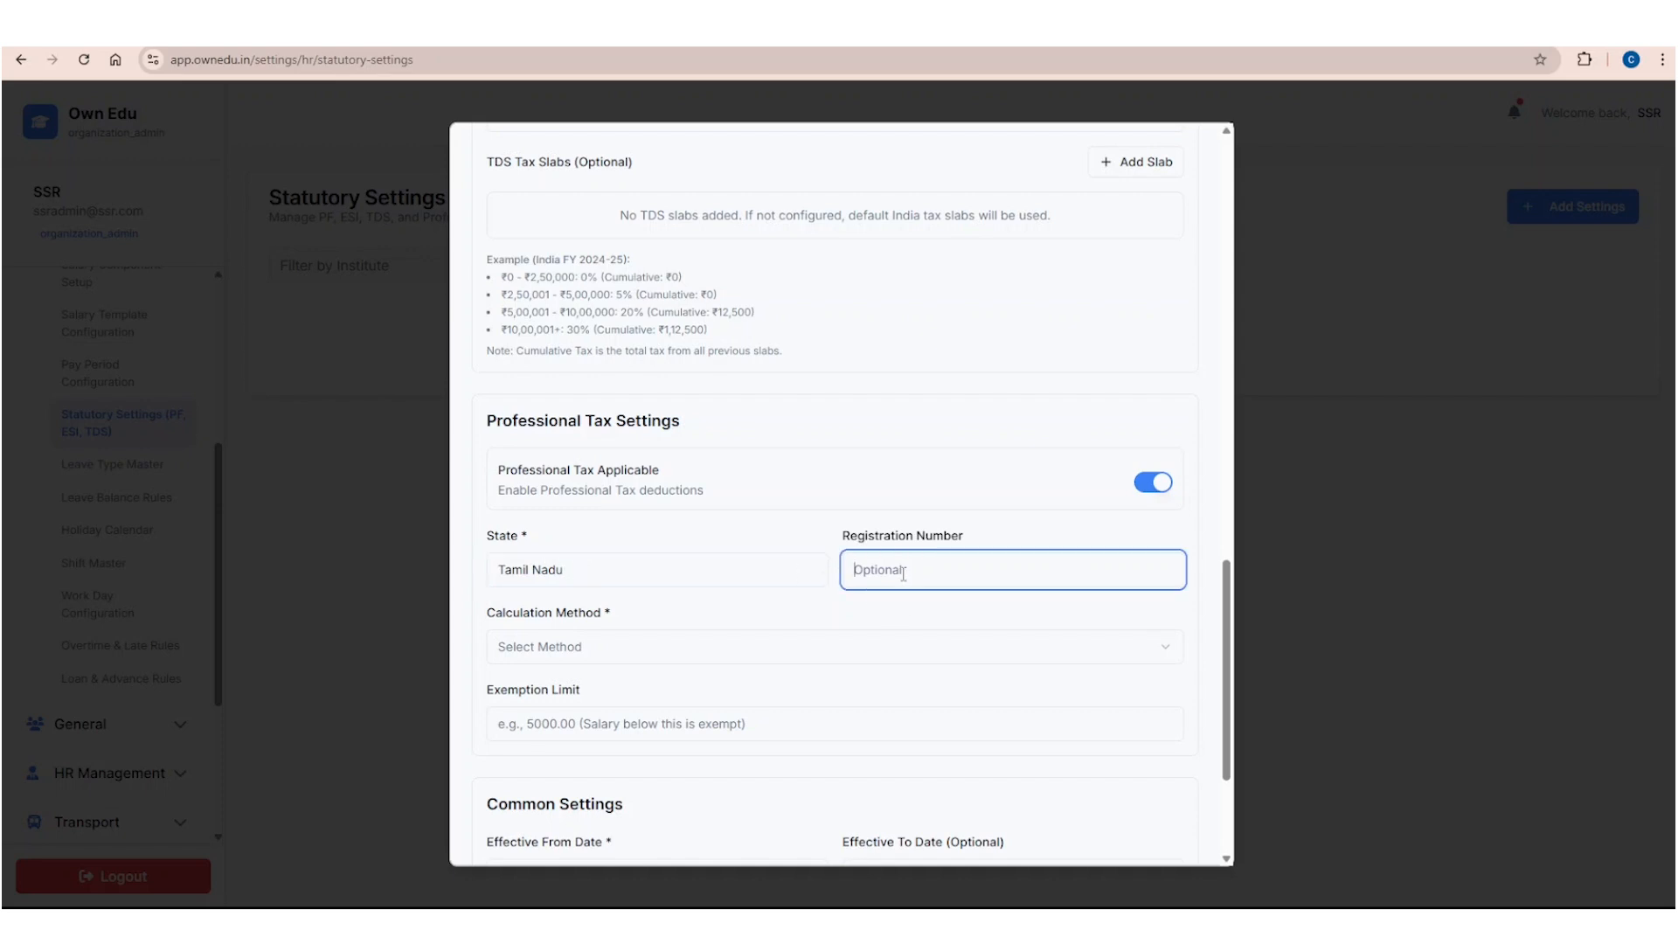
Step: Set the Professional Tax calculation method to Fixed Amount, with a fixed amount of 100 and an exemption limit of 3000
scroll(884, 588, "down", 3)
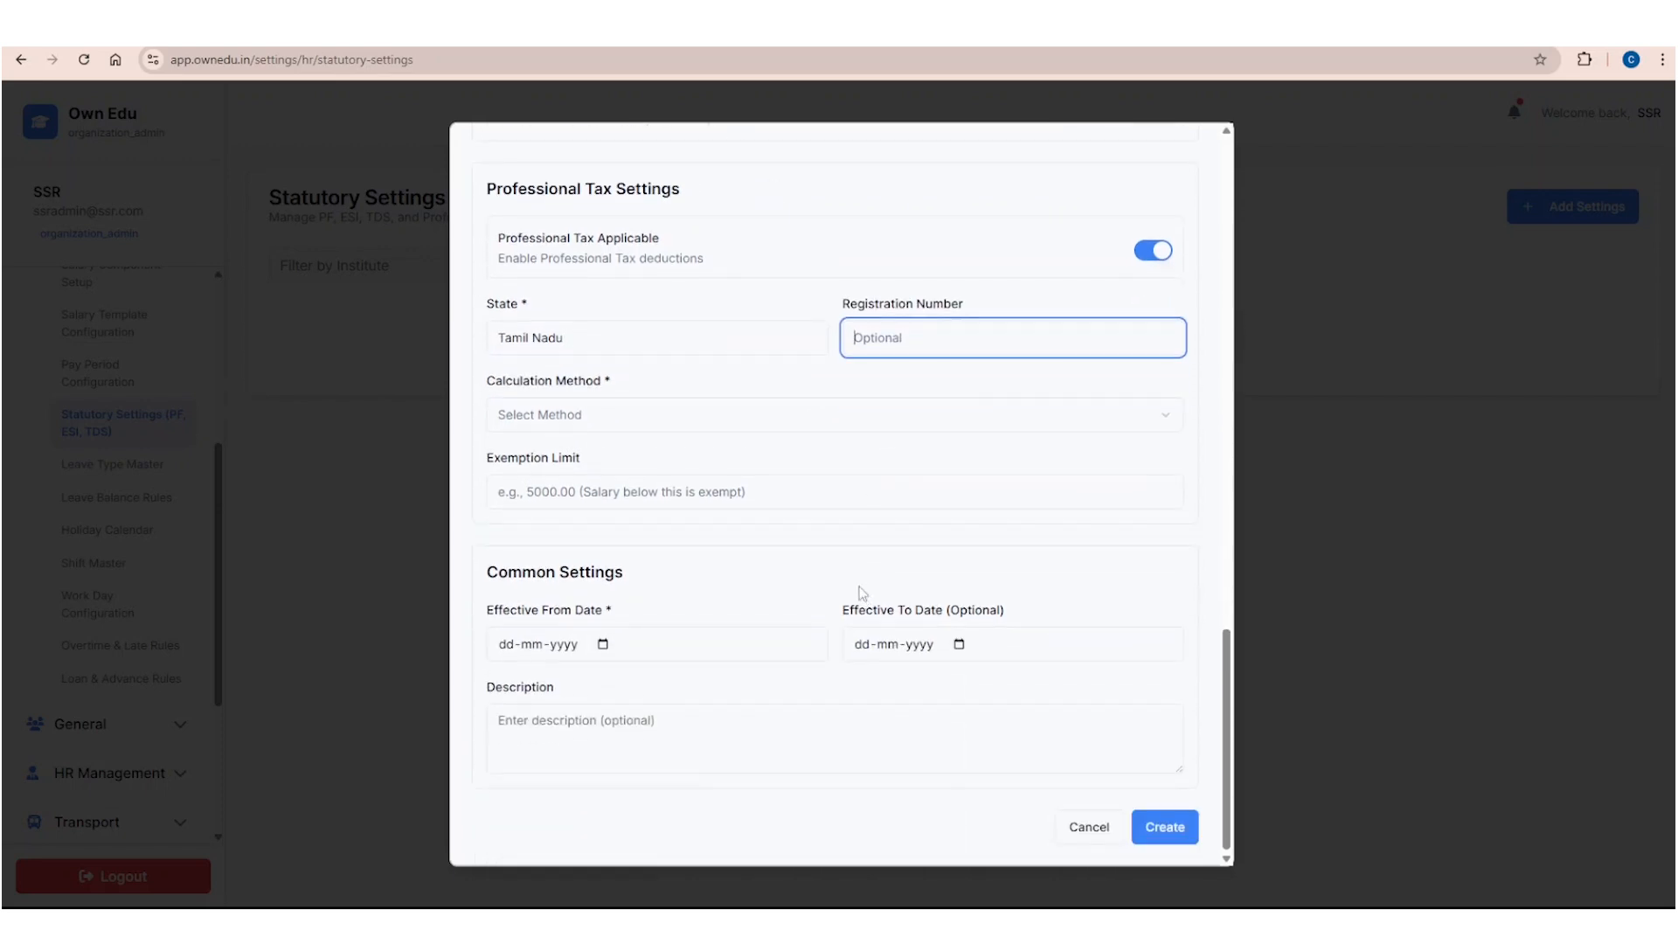
left_click(820, 418)
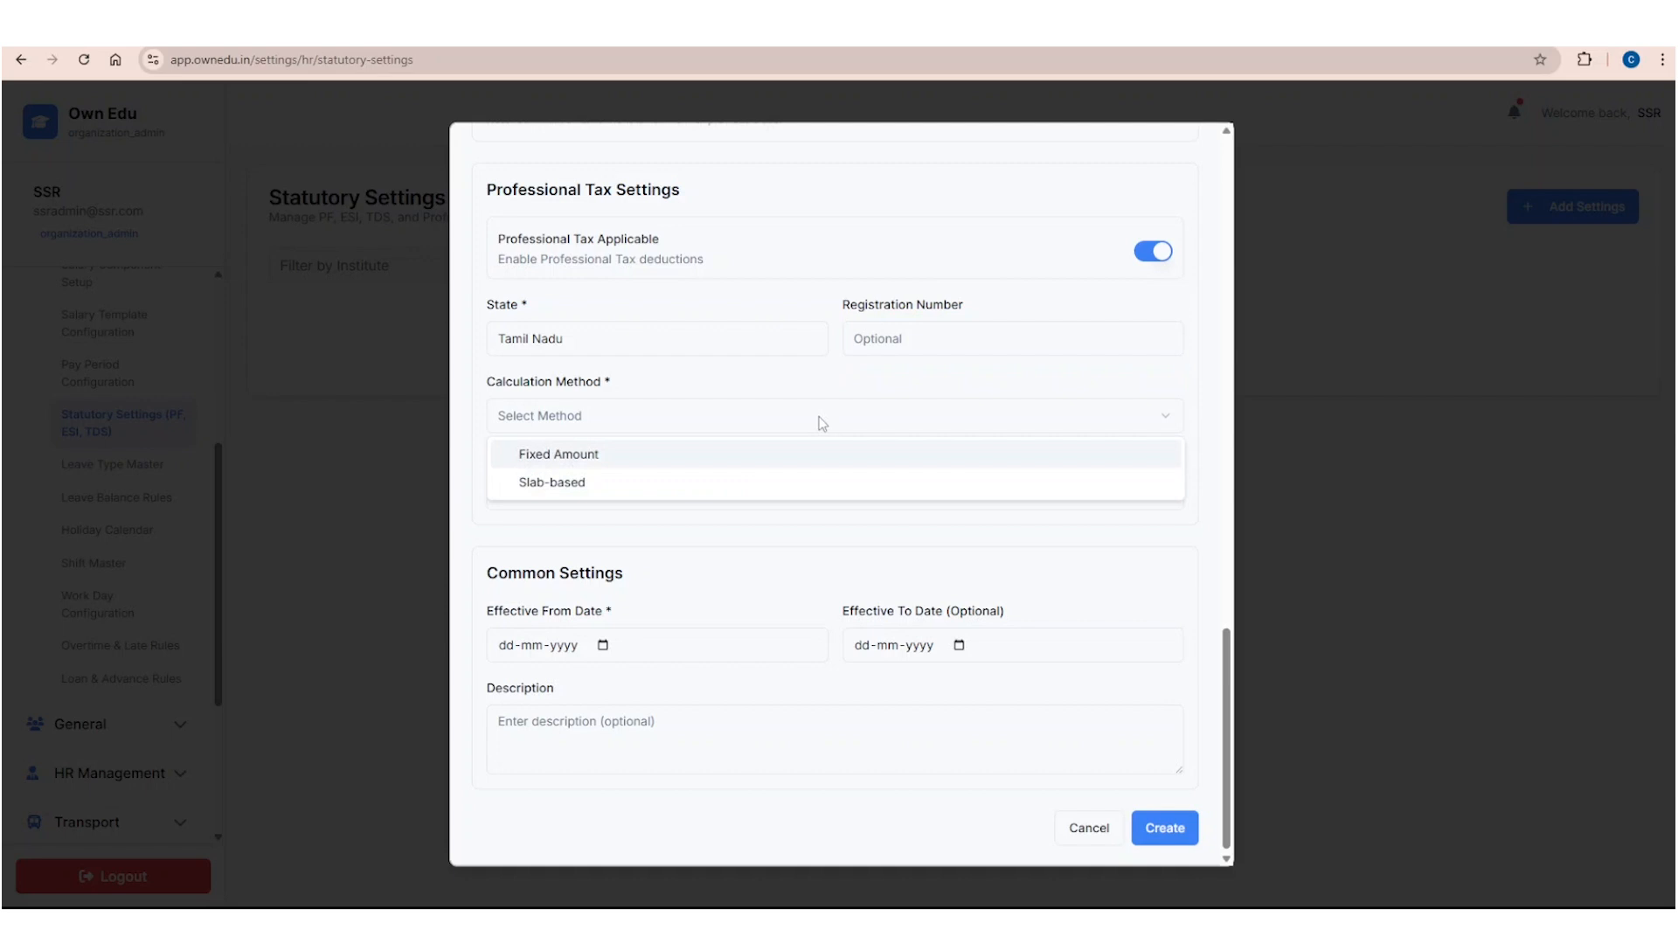
left_click(731, 480)
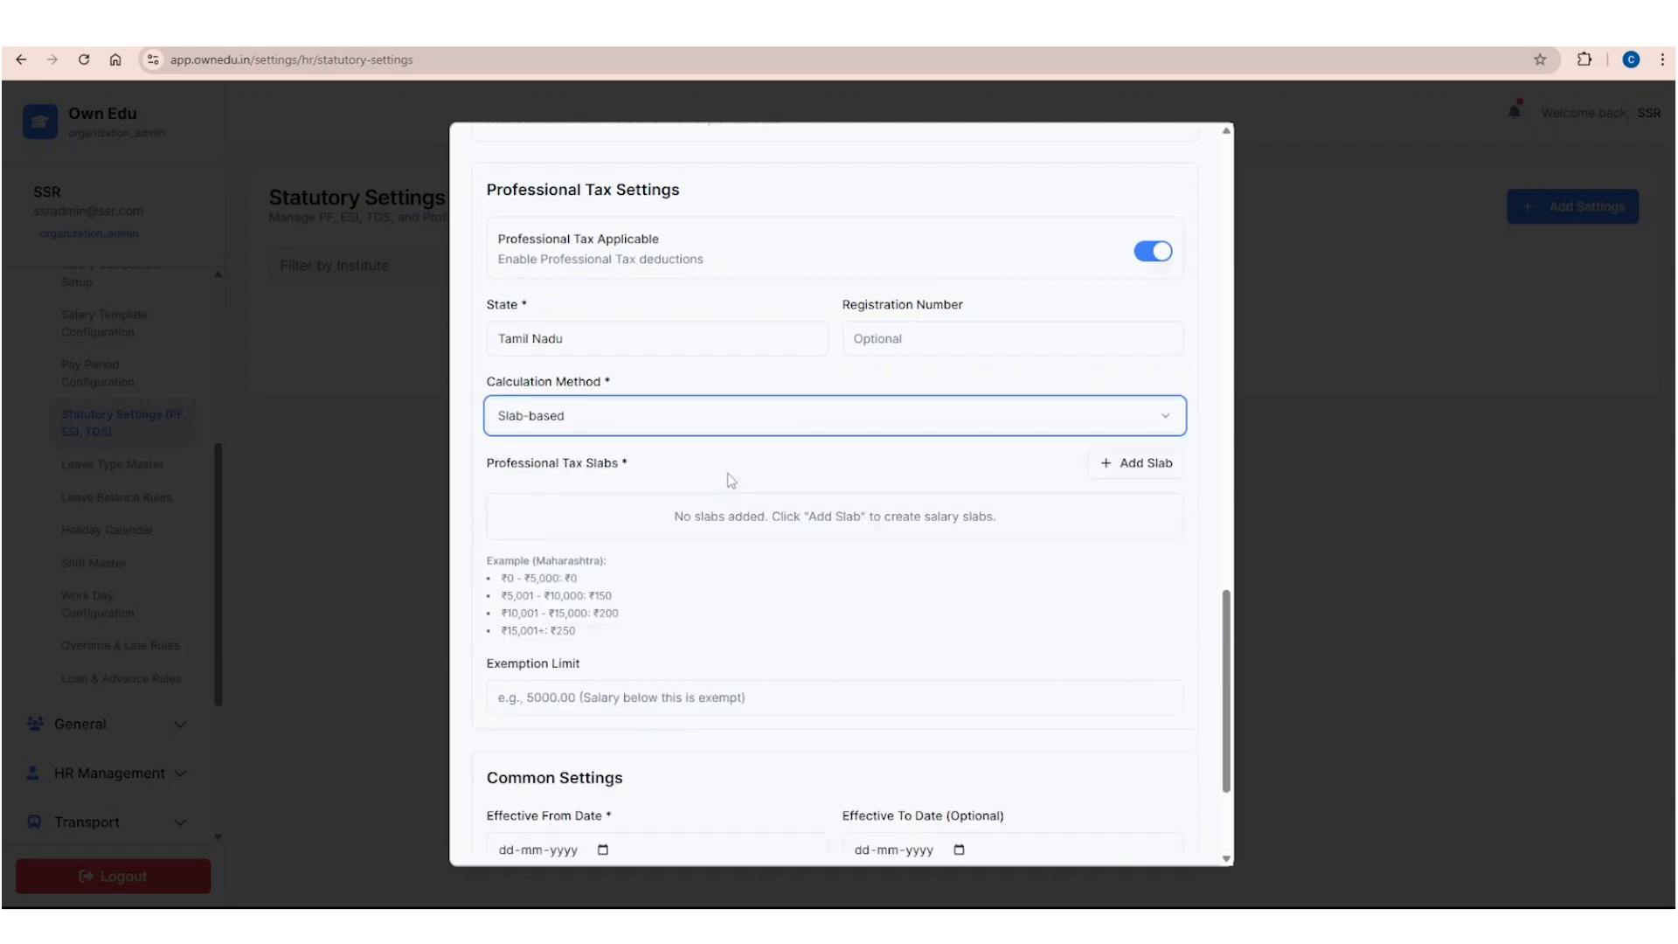
left_click(678, 428)
left_click(658, 461)
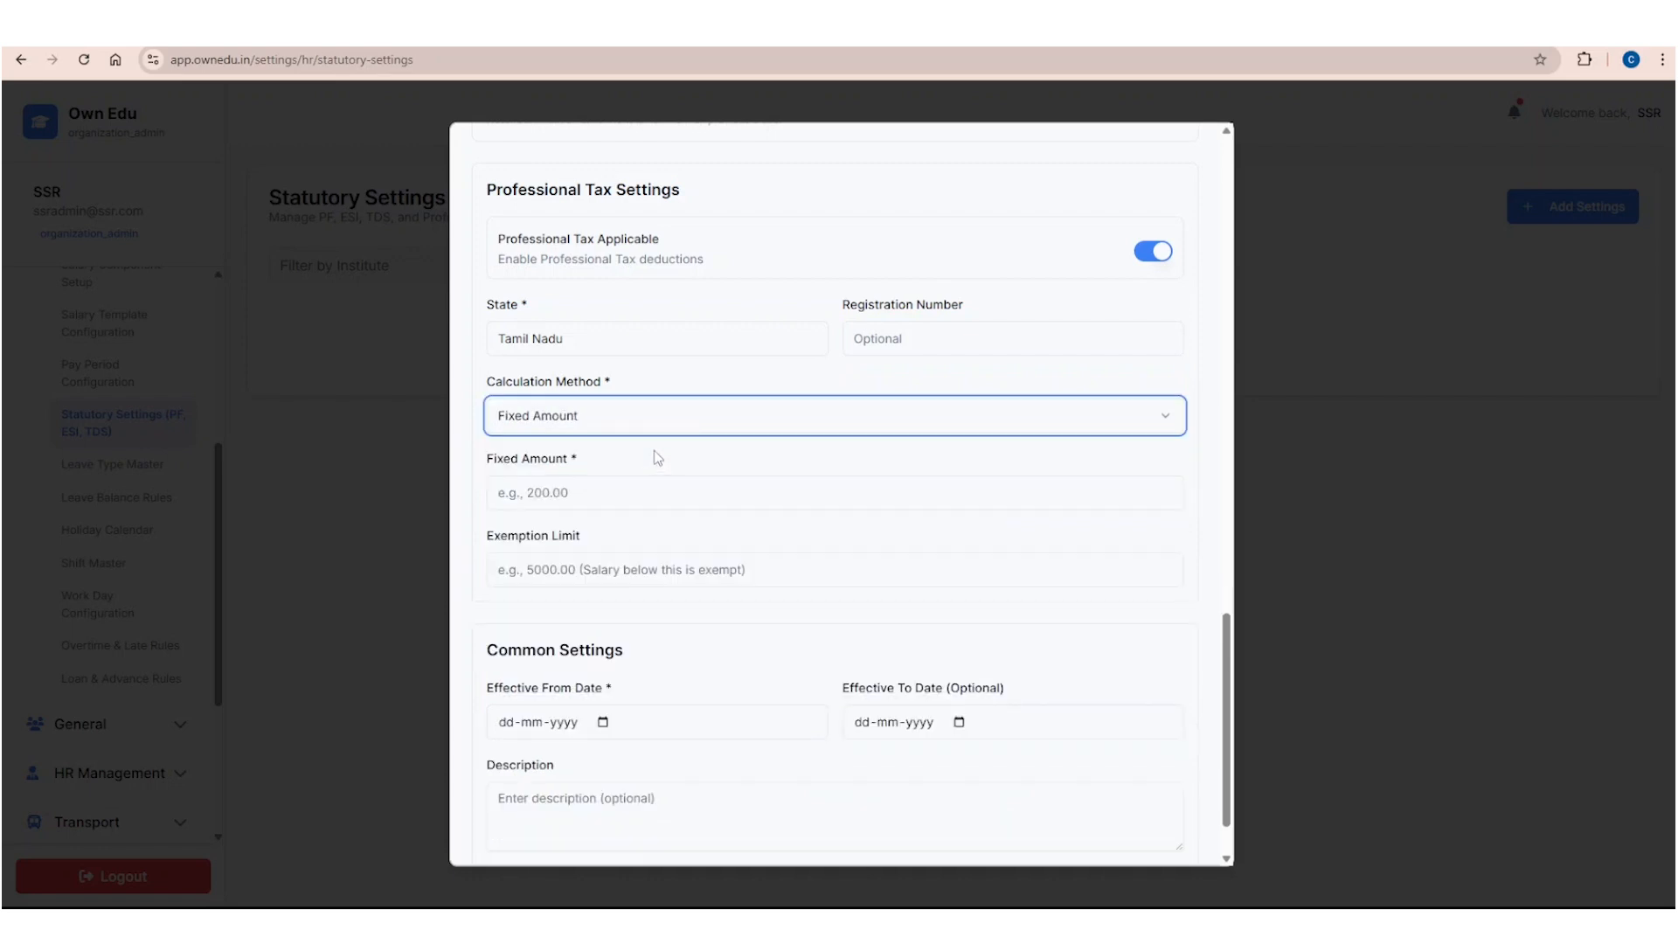
left_click(624, 489)
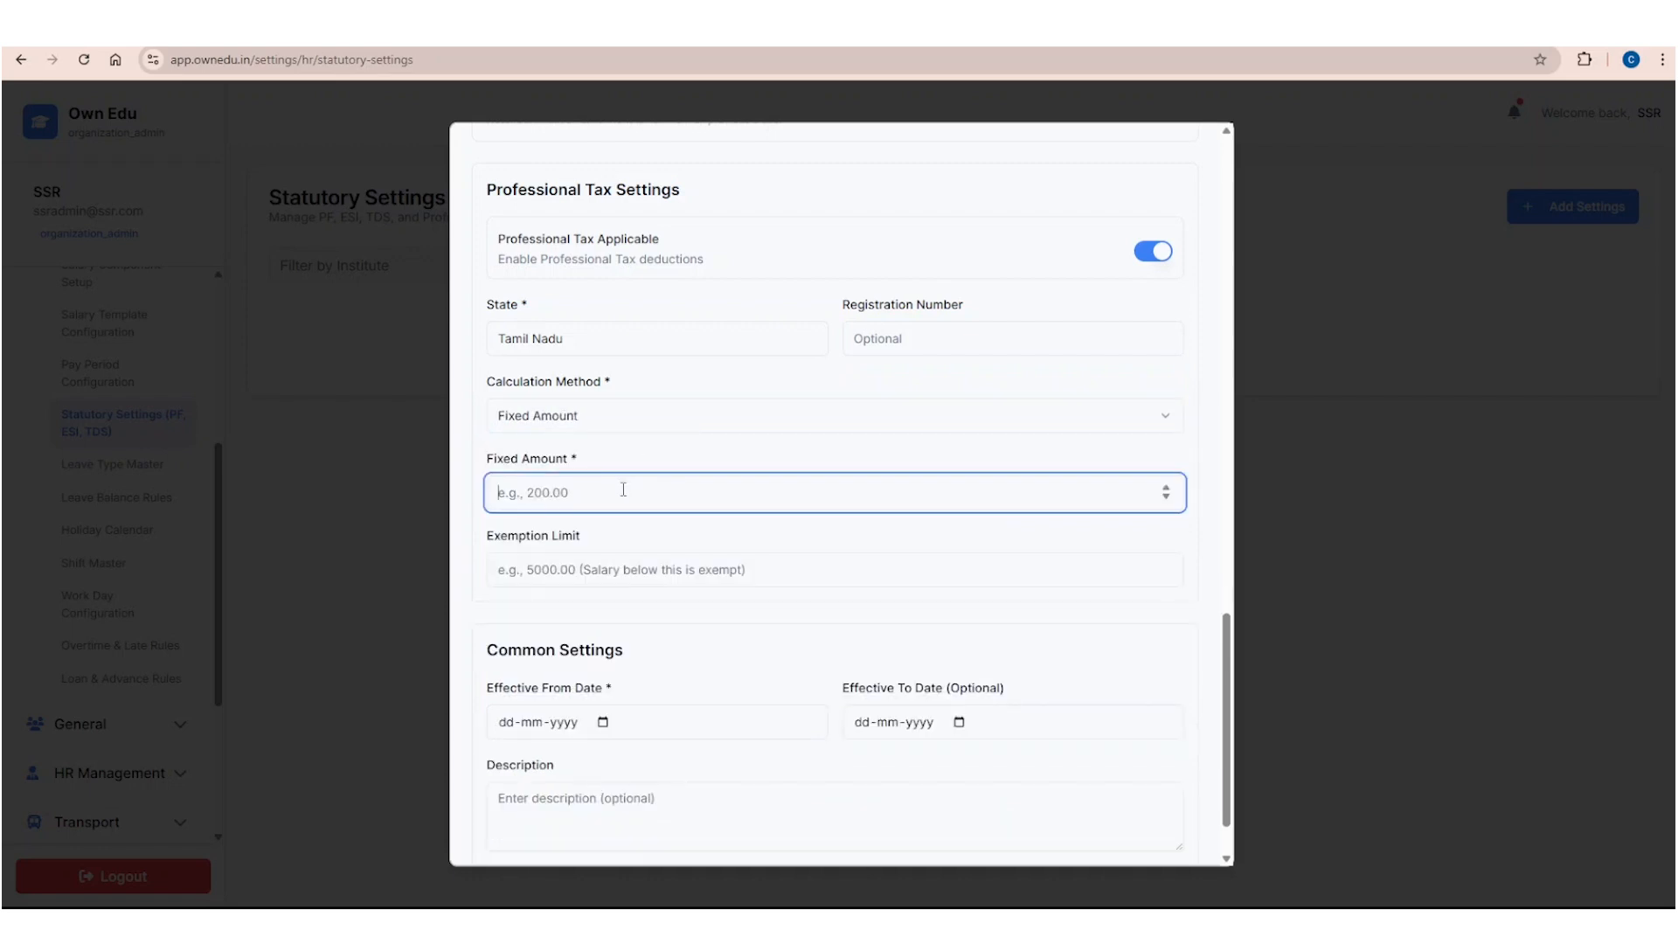
type("100")
left_click(572, 574)
type("3000")
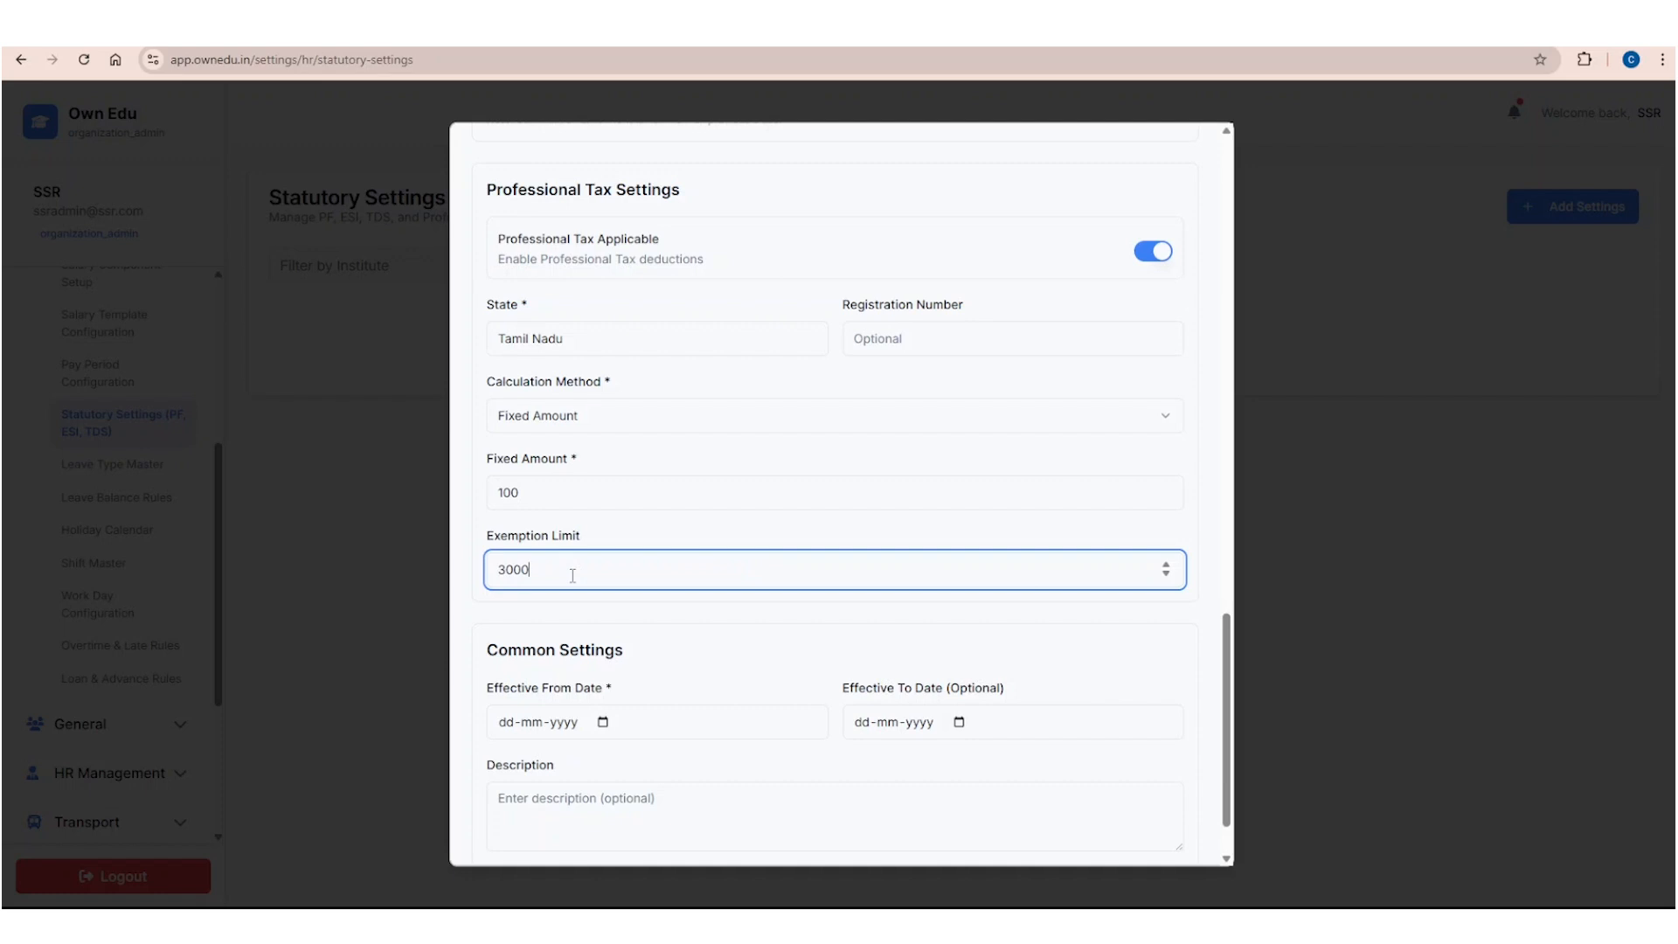
type(".02")
key("BackSpace")
key("BackSpace")
key("BackSpace")
Step: Set the effective from date of the statutory settings to 01-01-2025
scroll(651, 459, "down", 1)
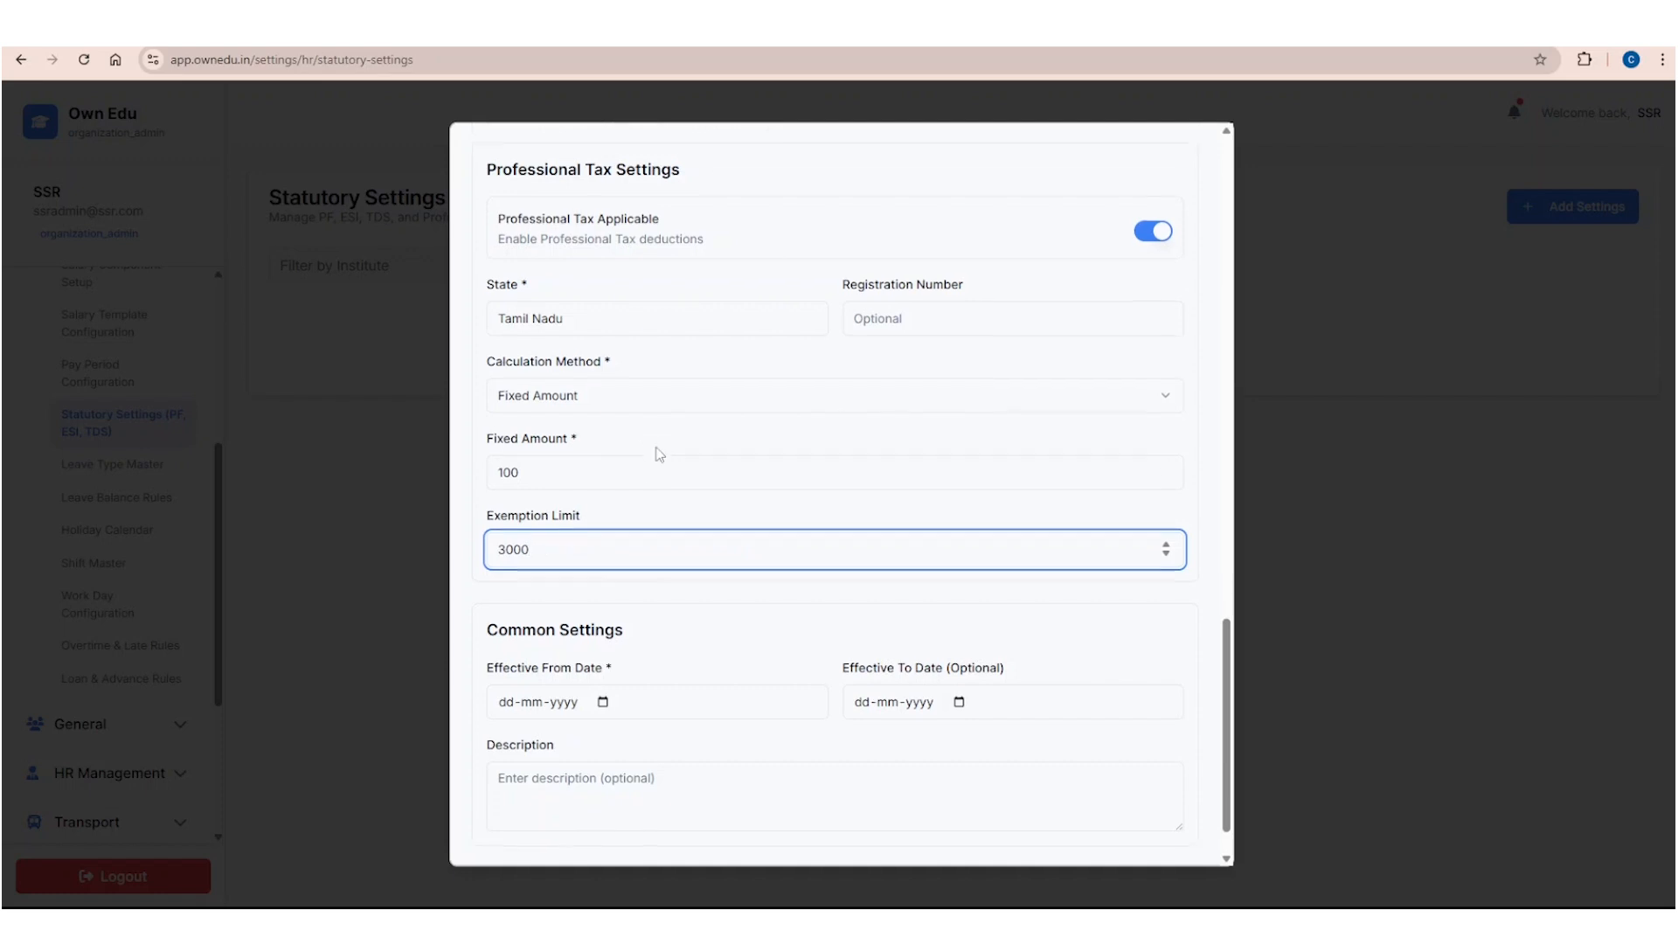
scroll(633, 437, "up", 2)
scroll(889, 398, "down", 1)
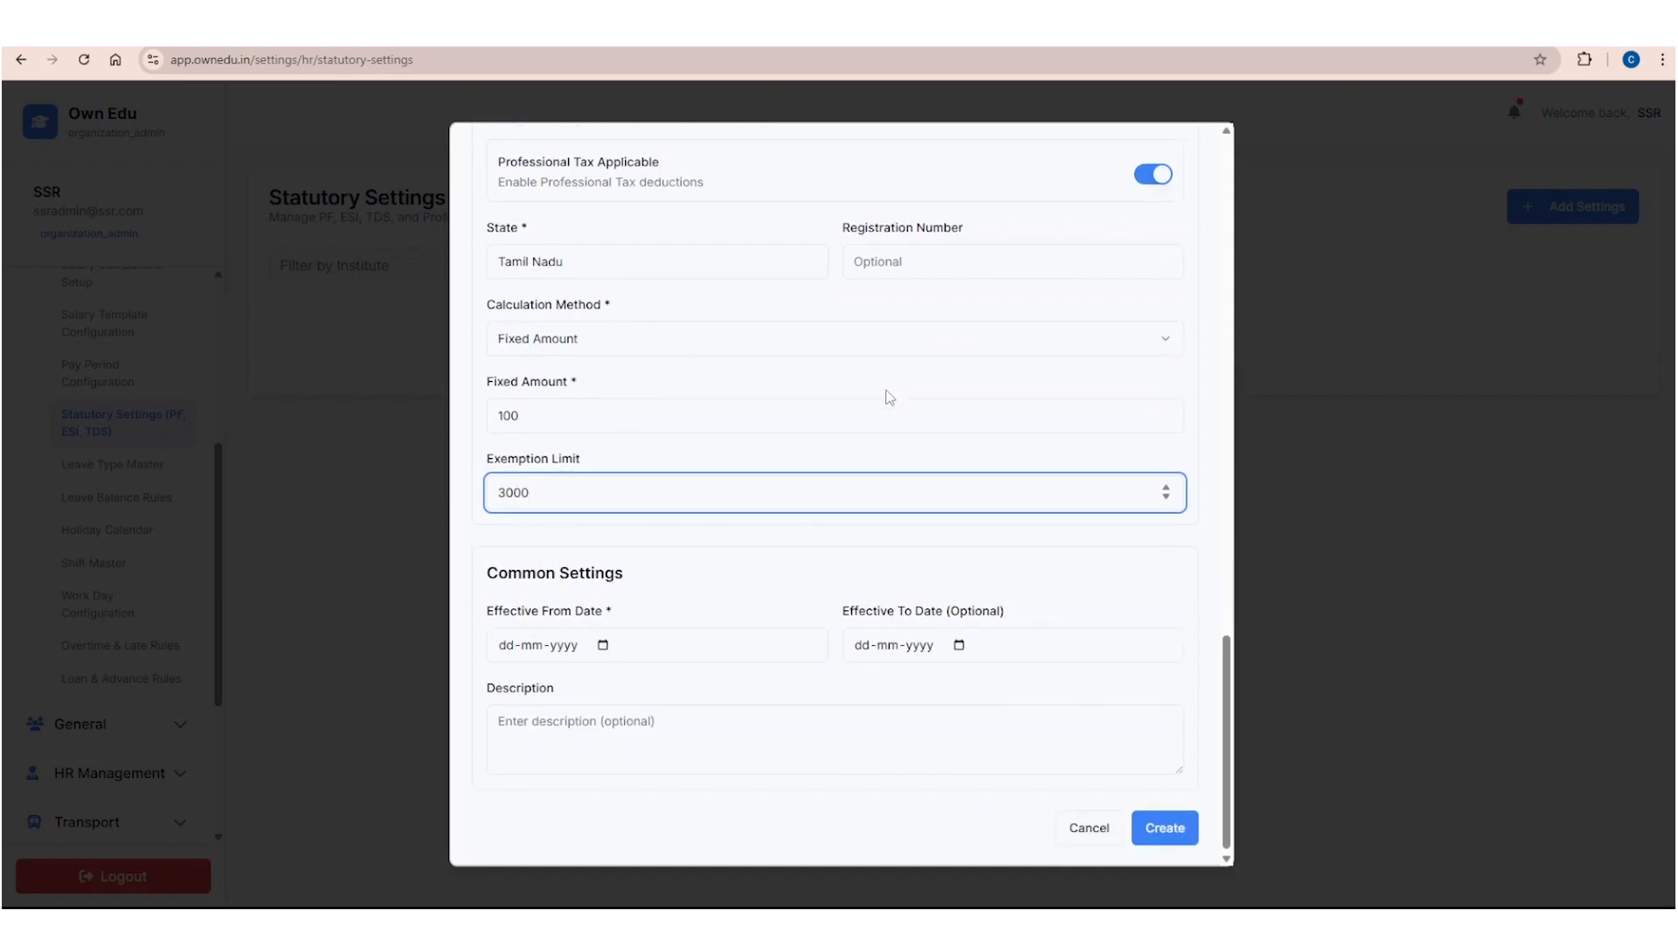
left_click(610, 648)
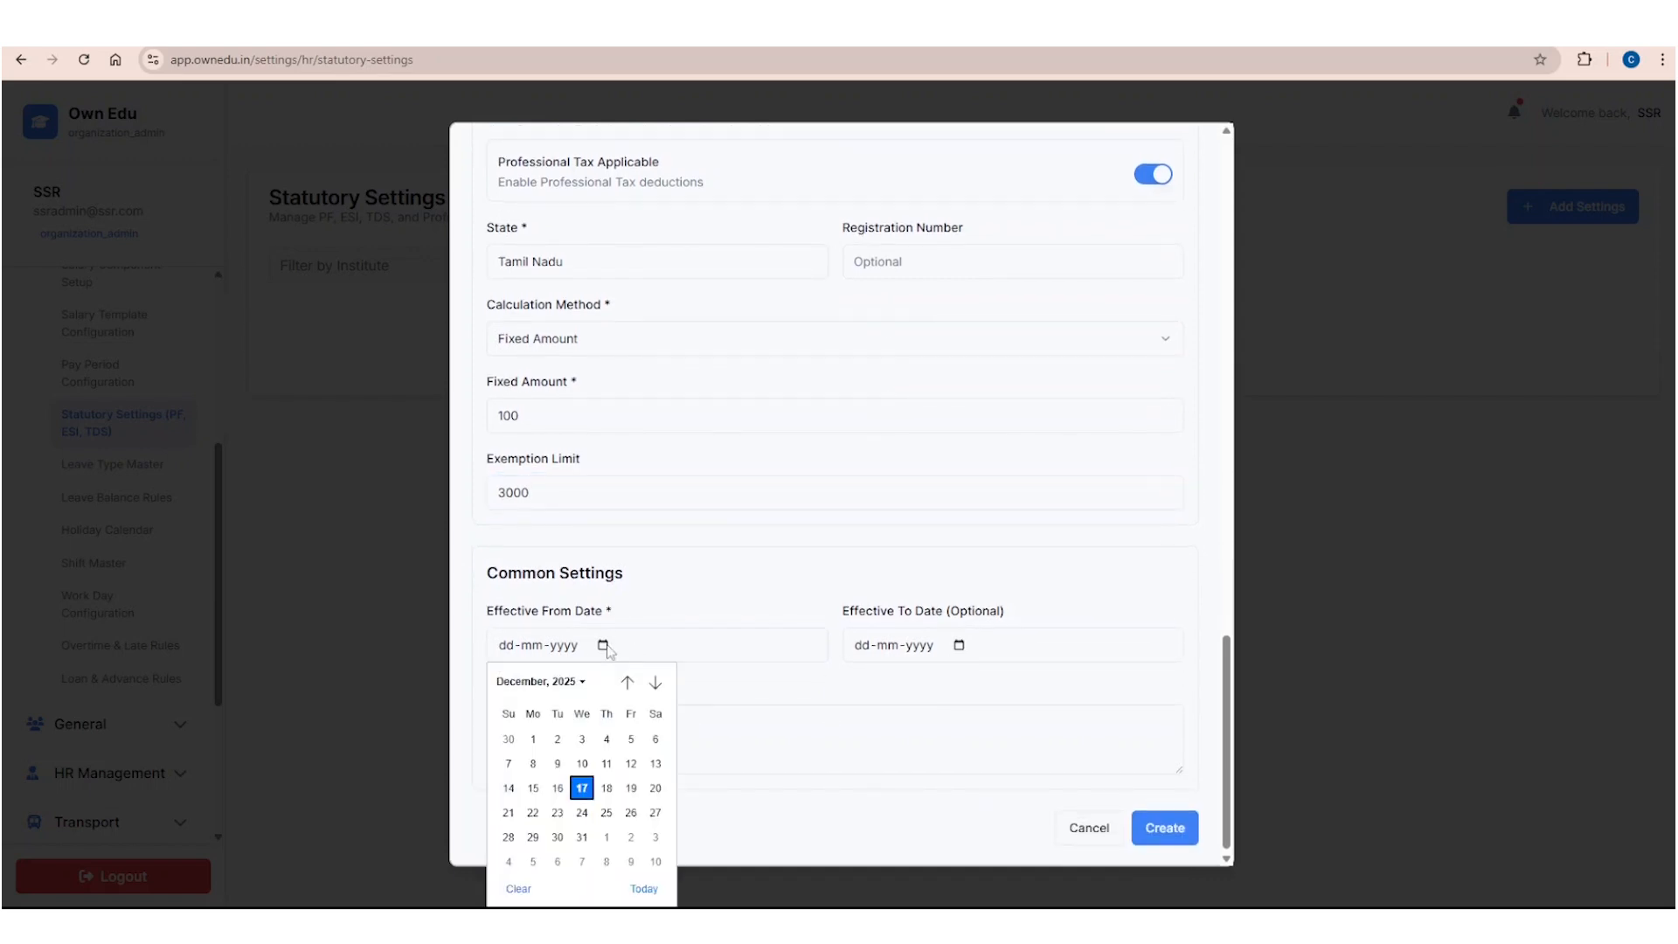
left_click(581, 685)
left_click(515, 739)
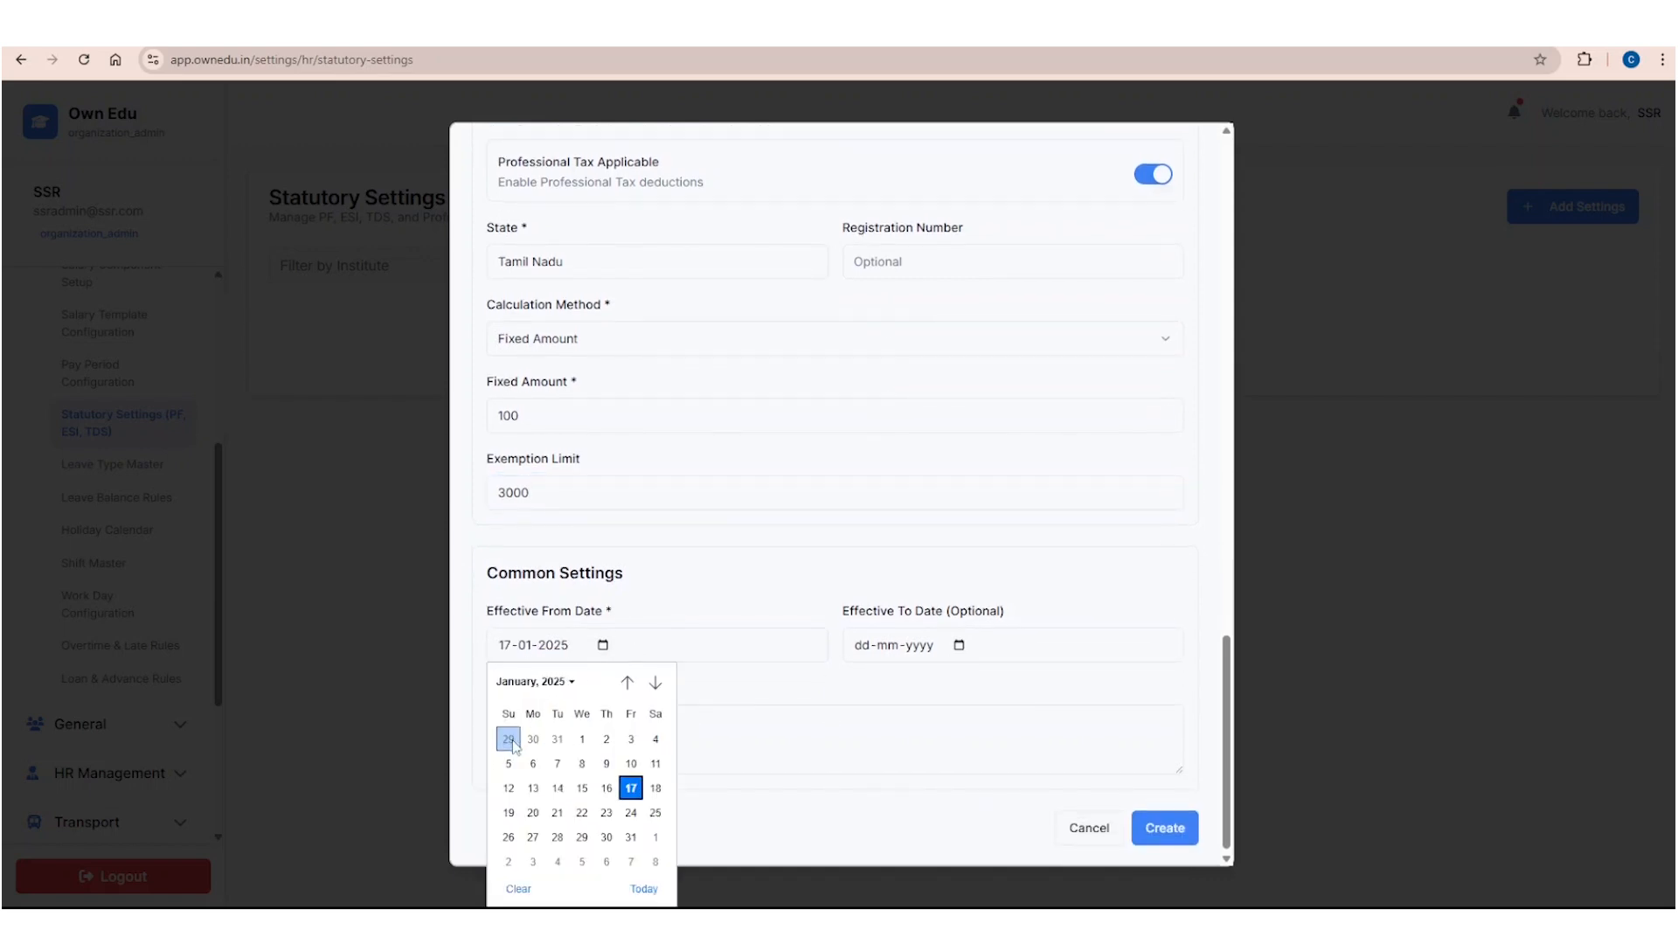
left_click(583, 740)
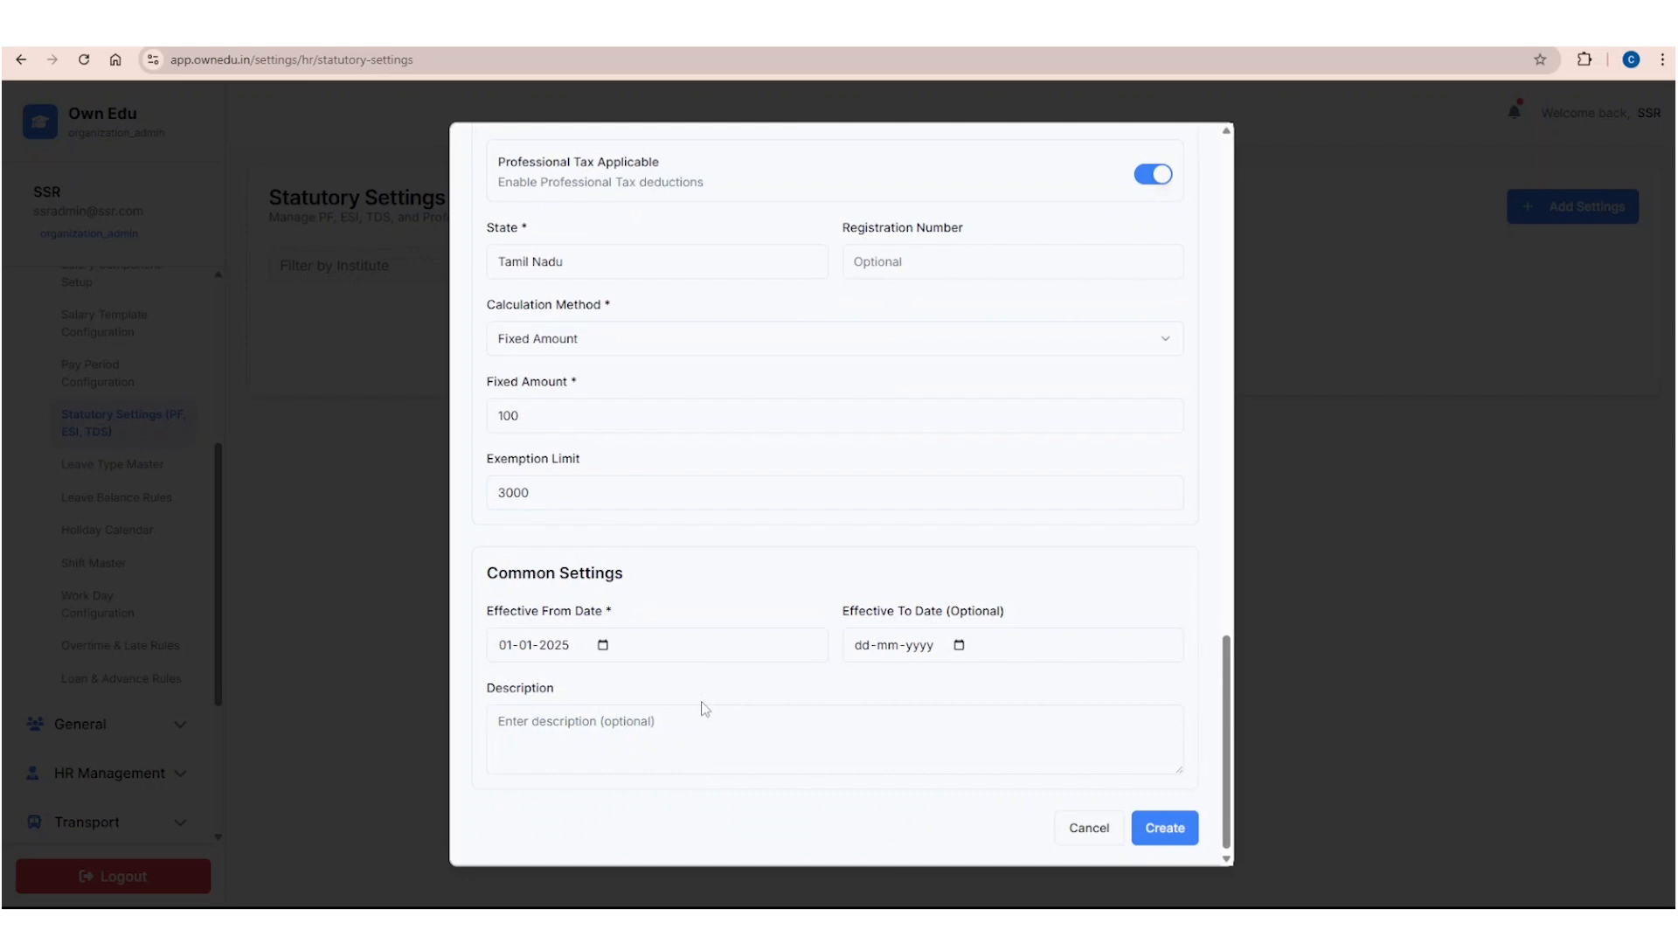
Step: Set the effective to date of the statutory settings to 31-12-2027
left_click(959, 646)
left_click(938, 683)
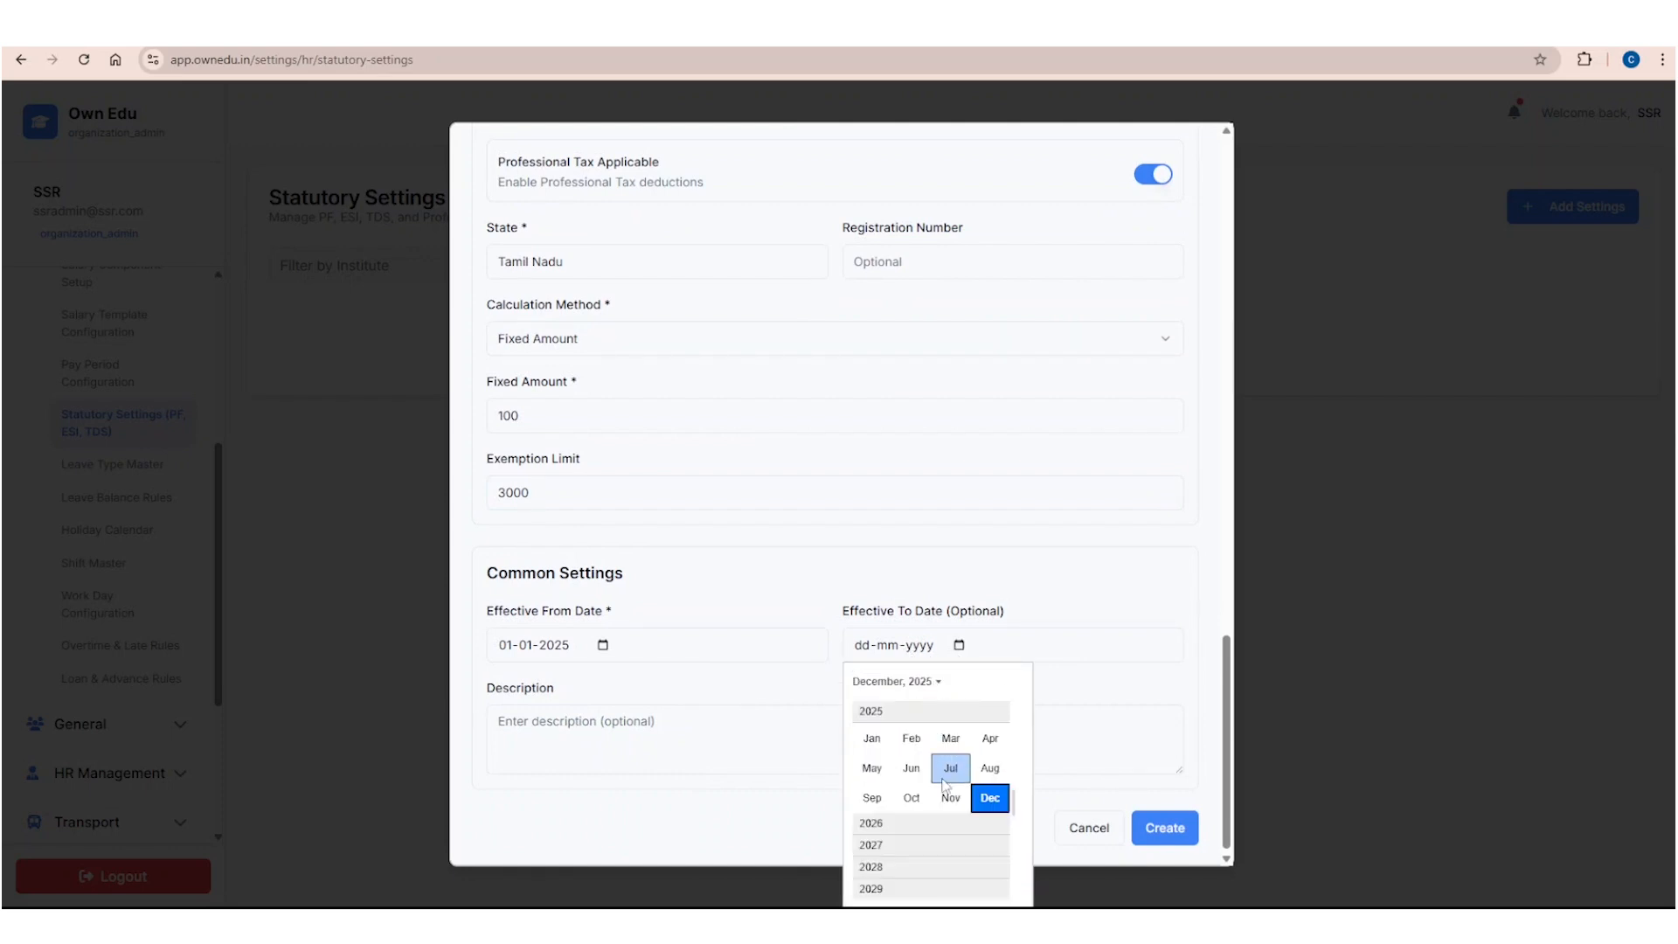
scroll(961, 800, "down", 2)
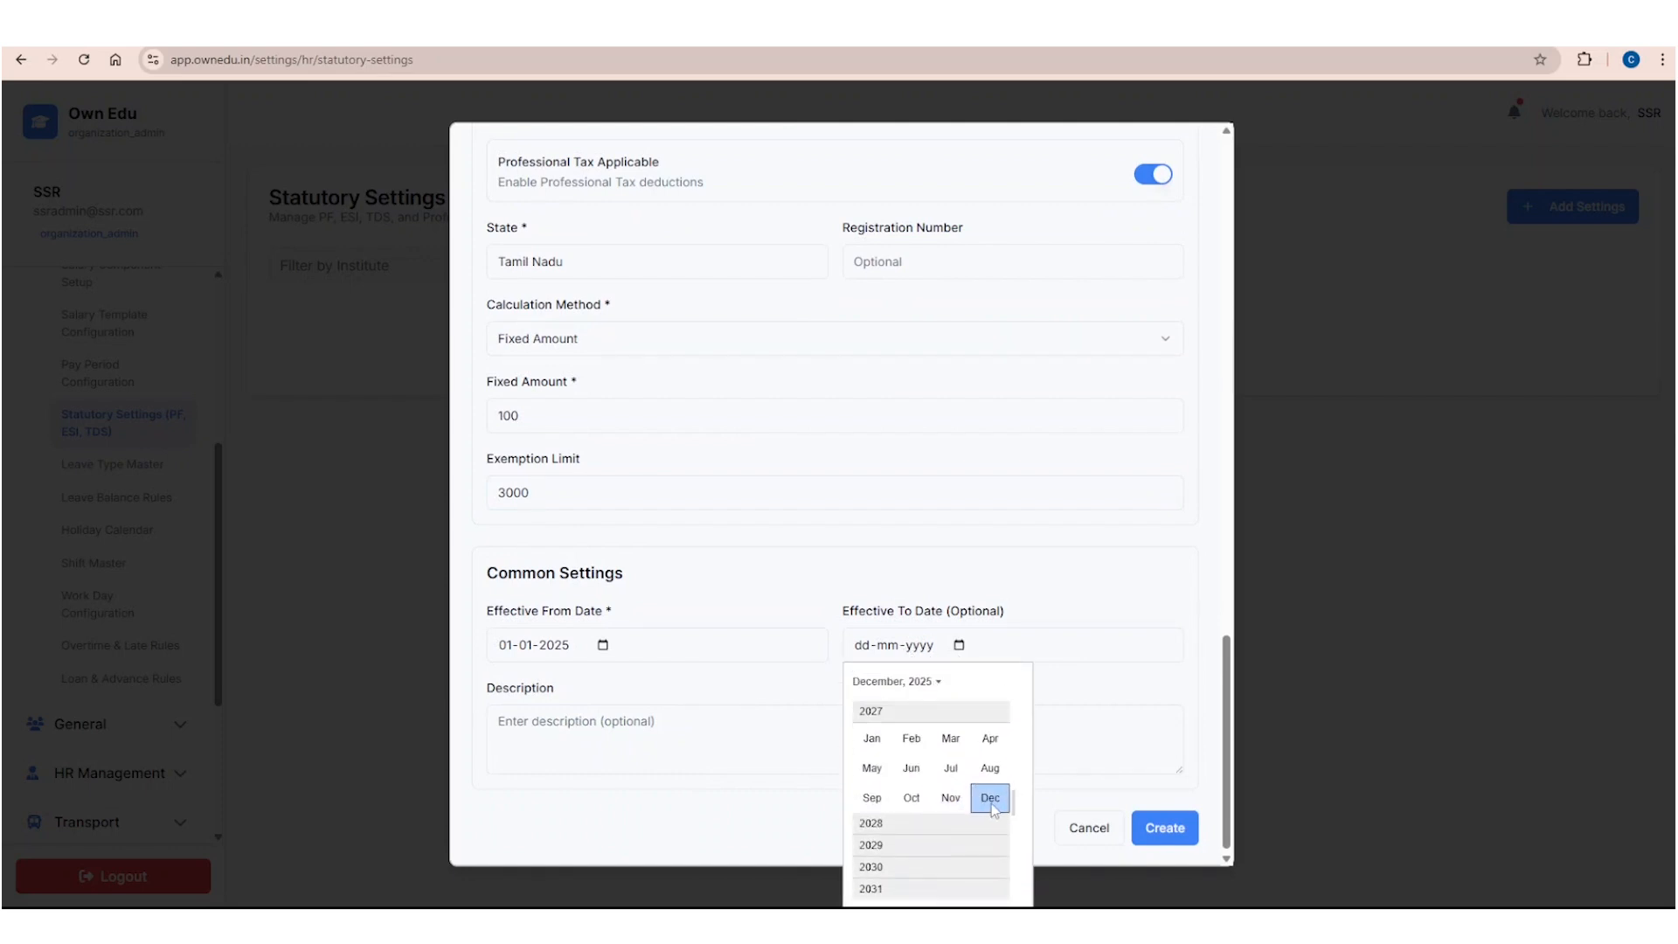
left_click(991, 798)
left_click(987, 836)
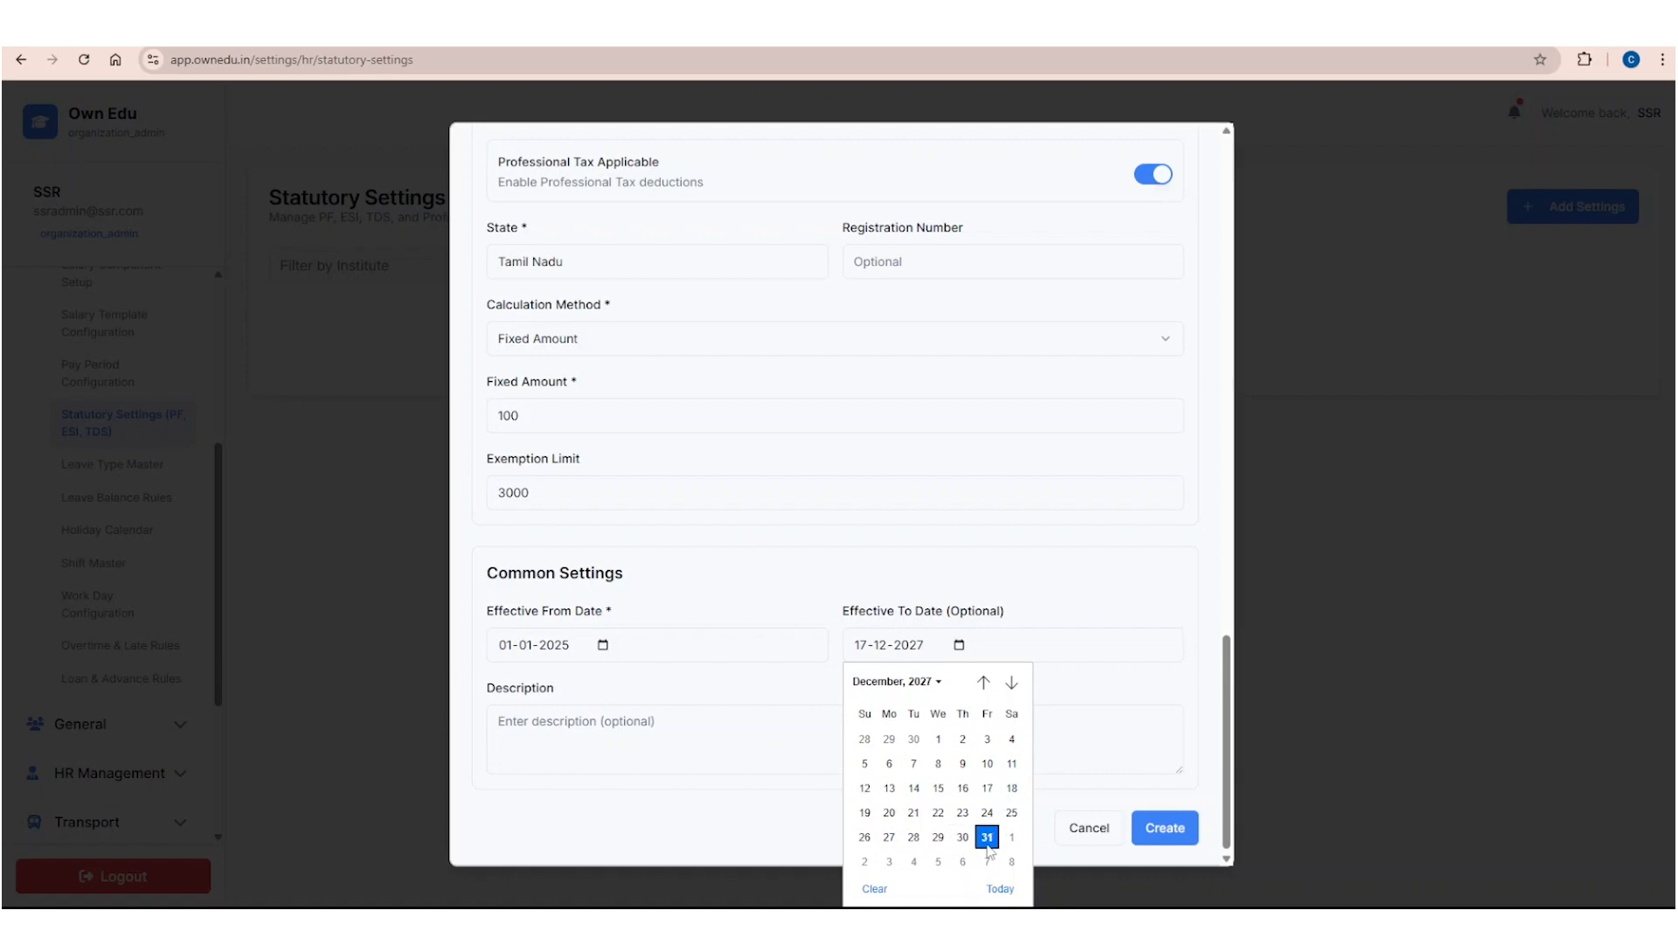
Step: Review the completed PF, ESI, TDS and Professional Tax entries, create the statutory settings and dismiss the notification
scroll(855, 704, "up", 6)
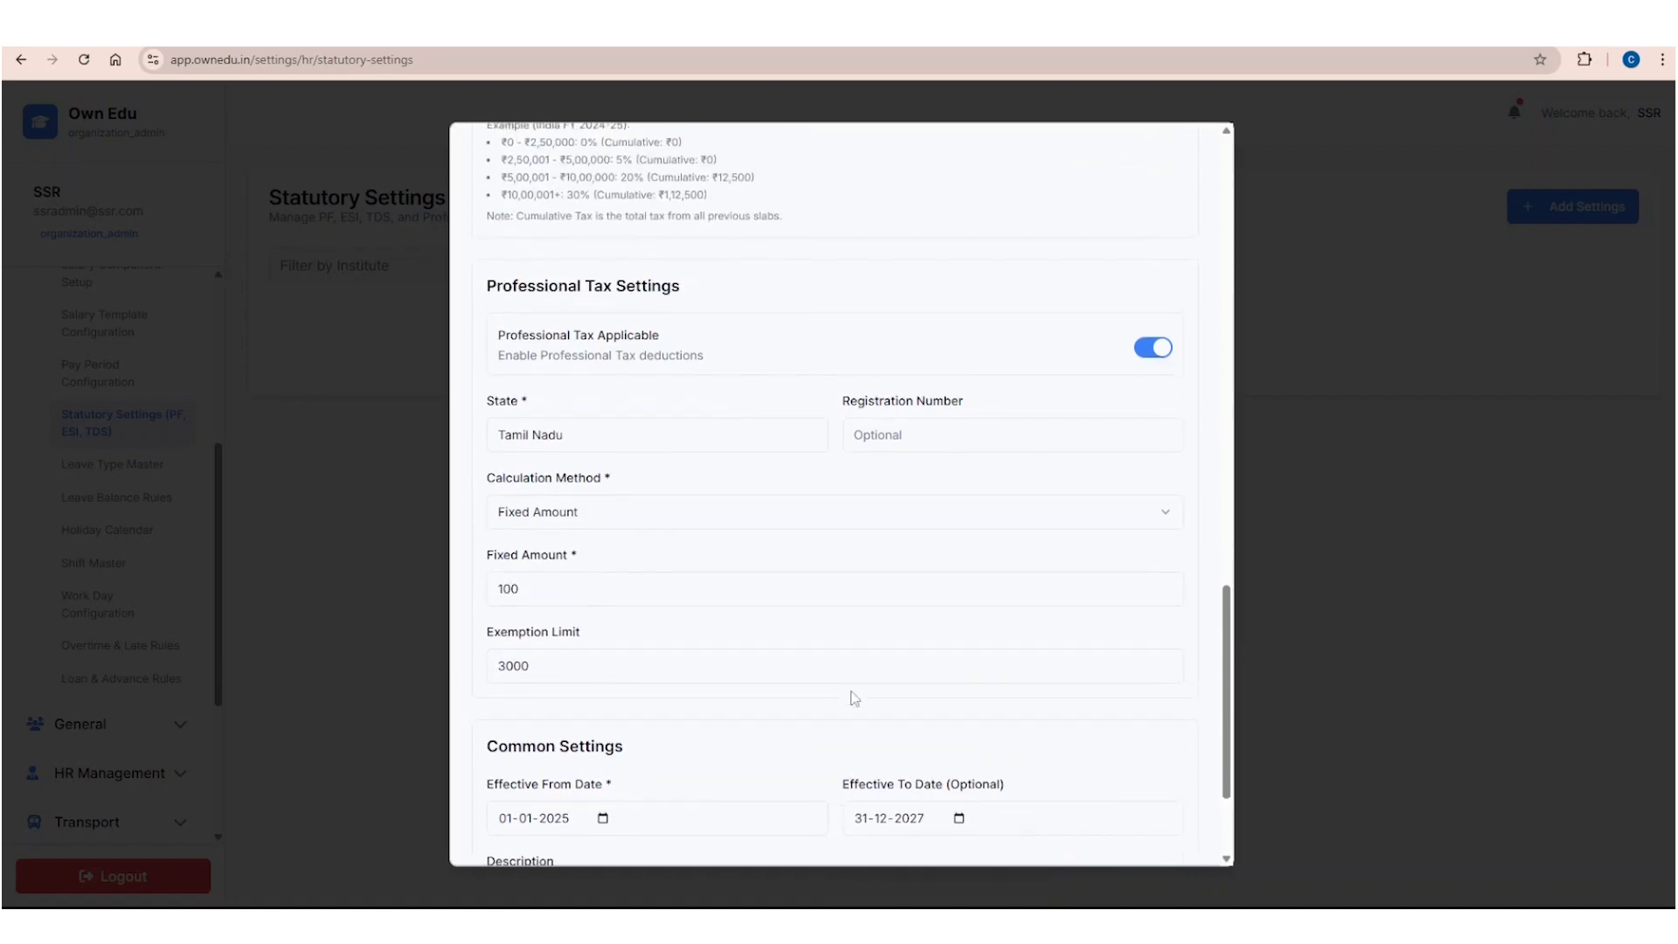
scroll(853, 690, "up", 15)
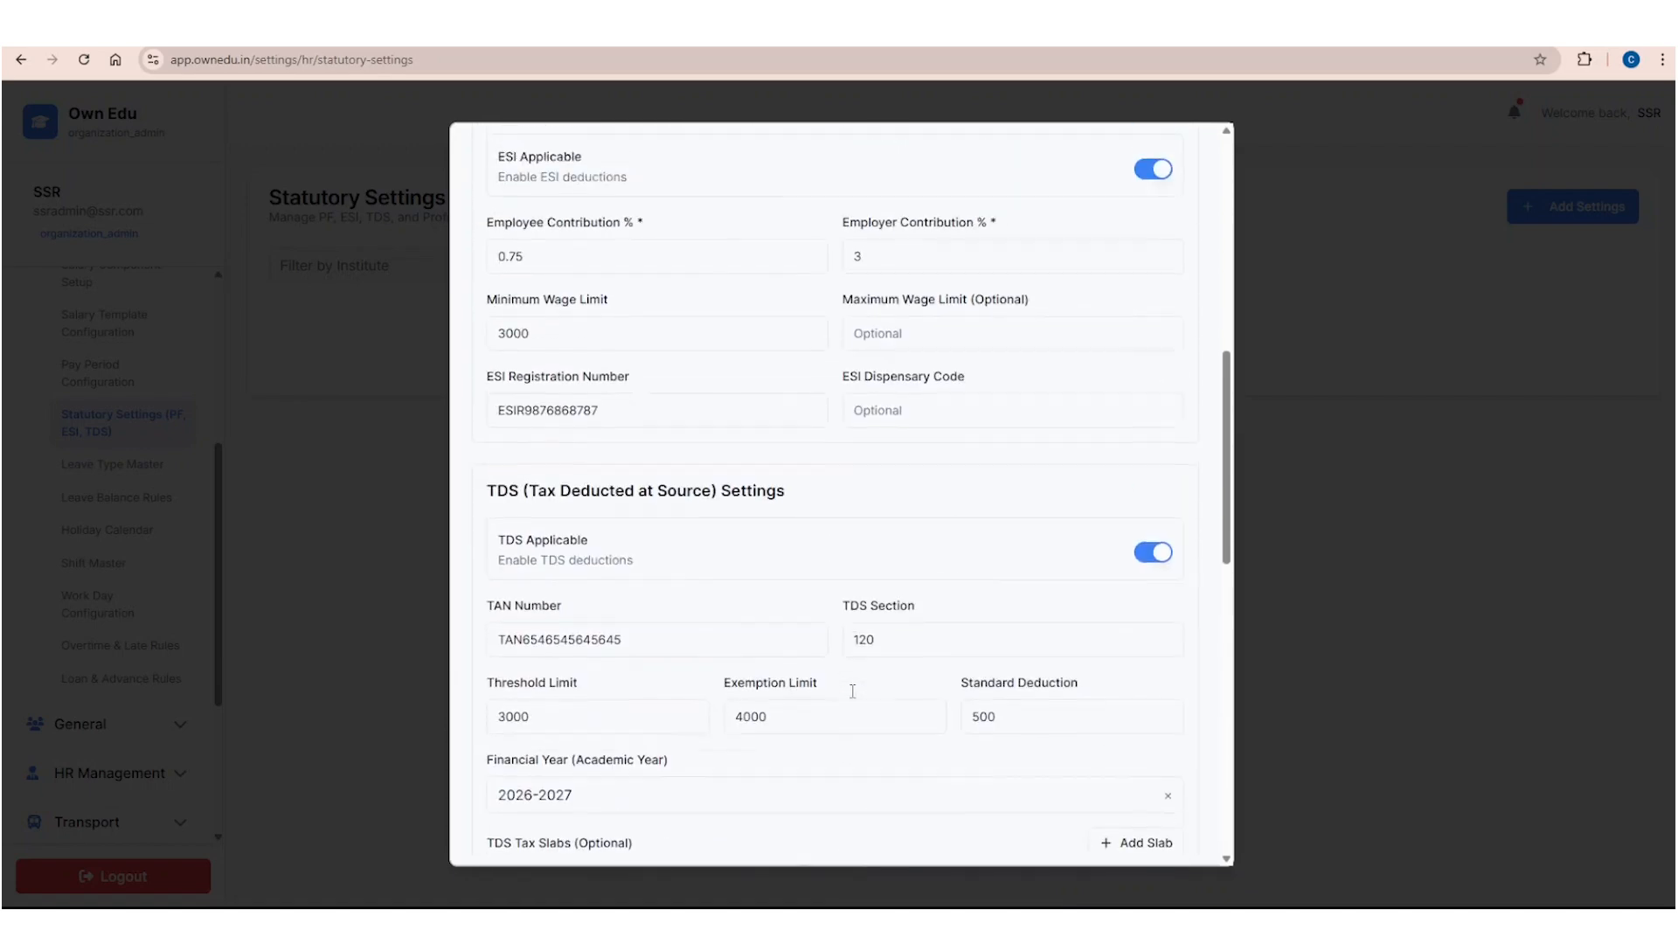
scroll(772, 356, "down", 12)
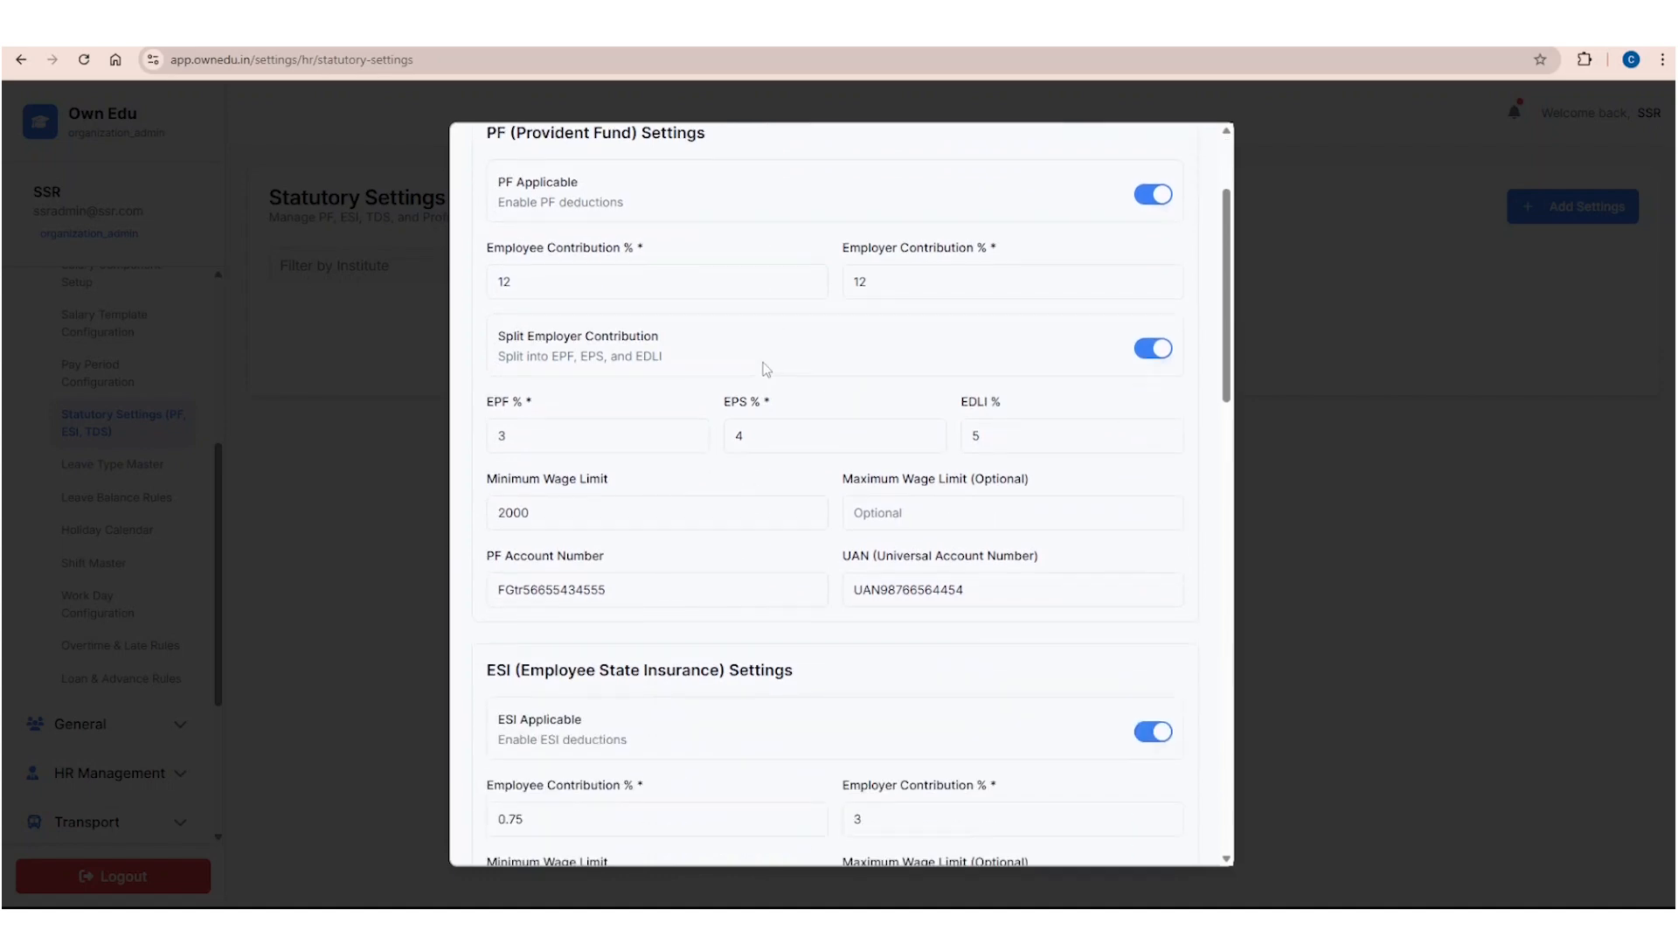
scroll(765, 394, "down", 6)
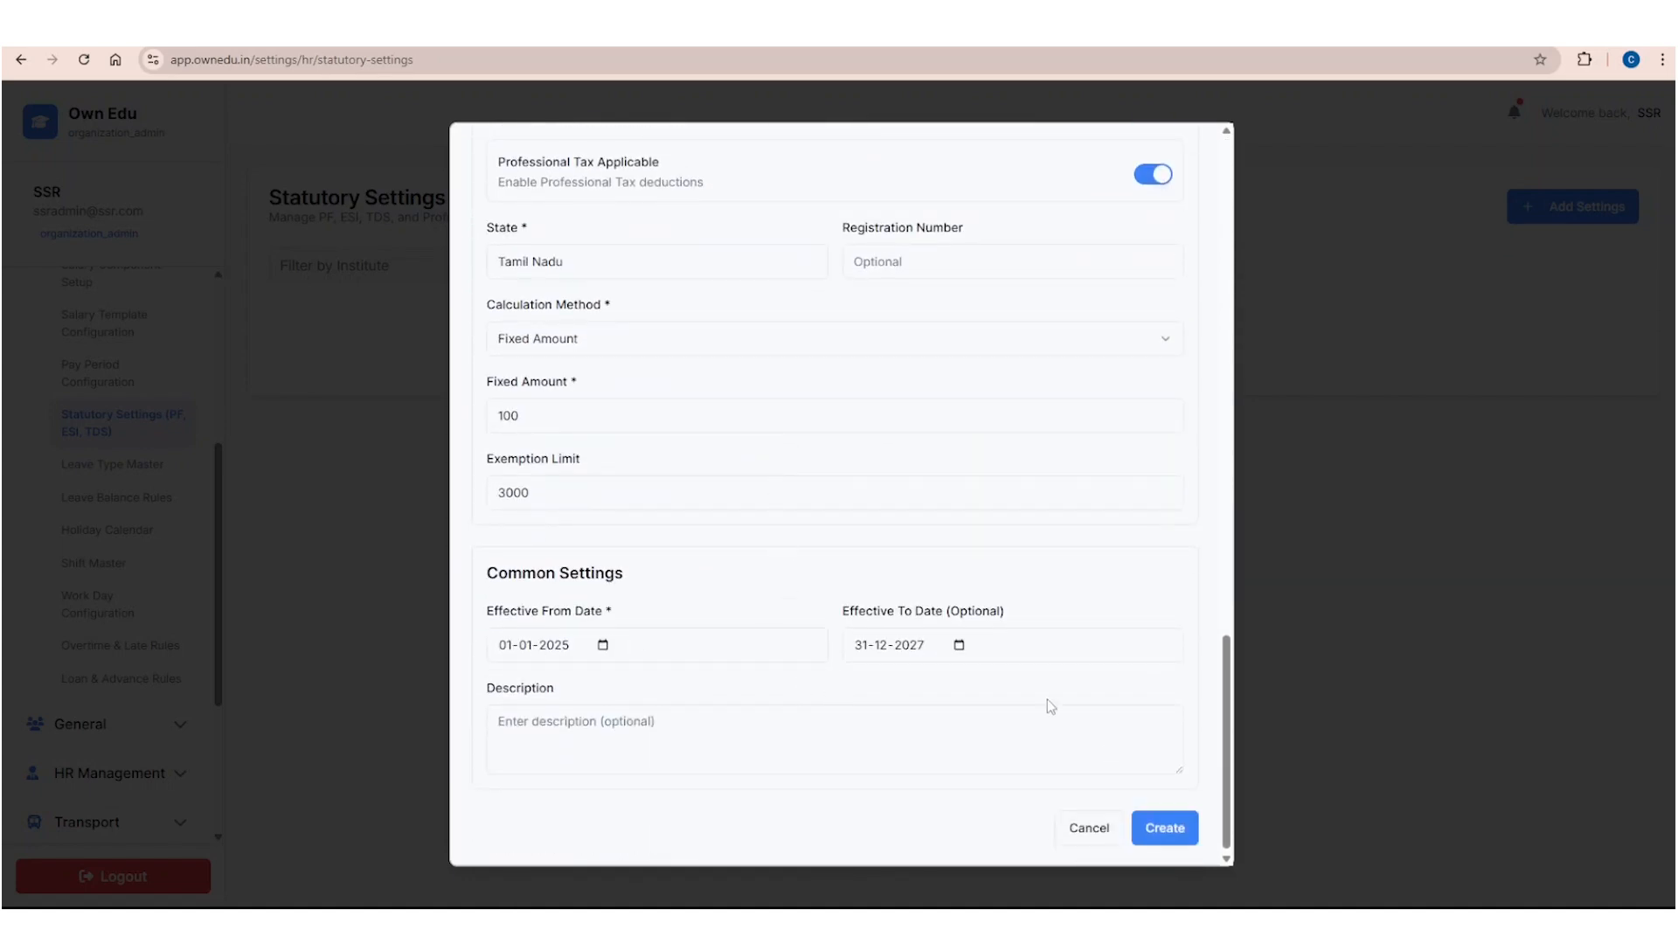
left_click(1184, 840)
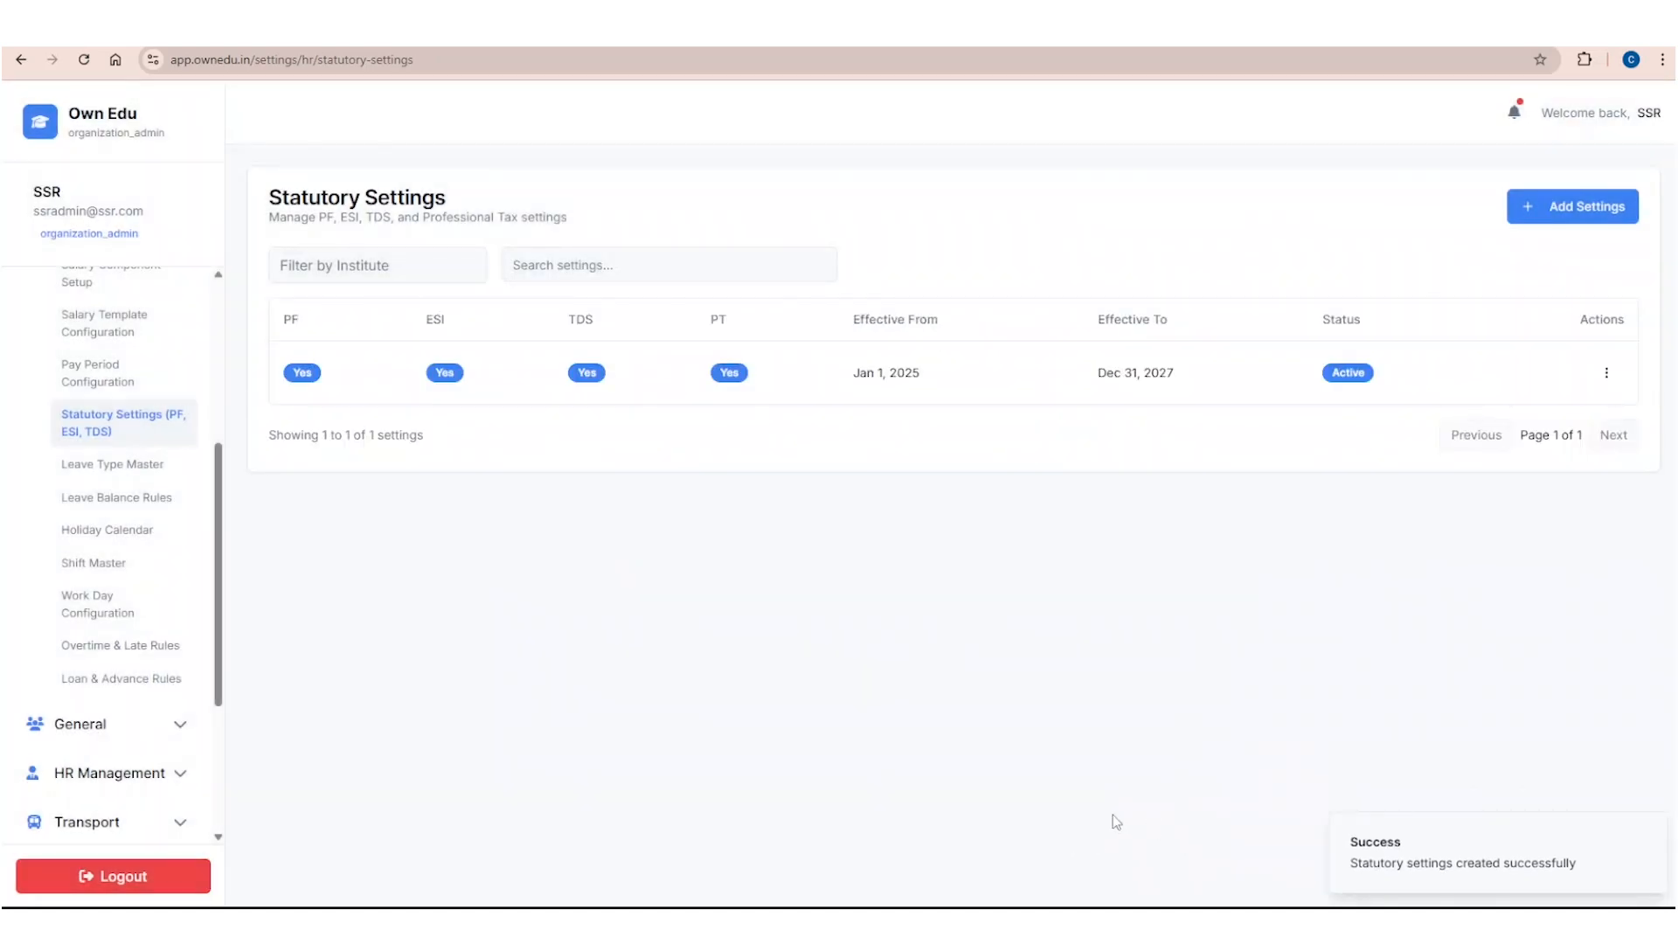
left_click(1650, 827)
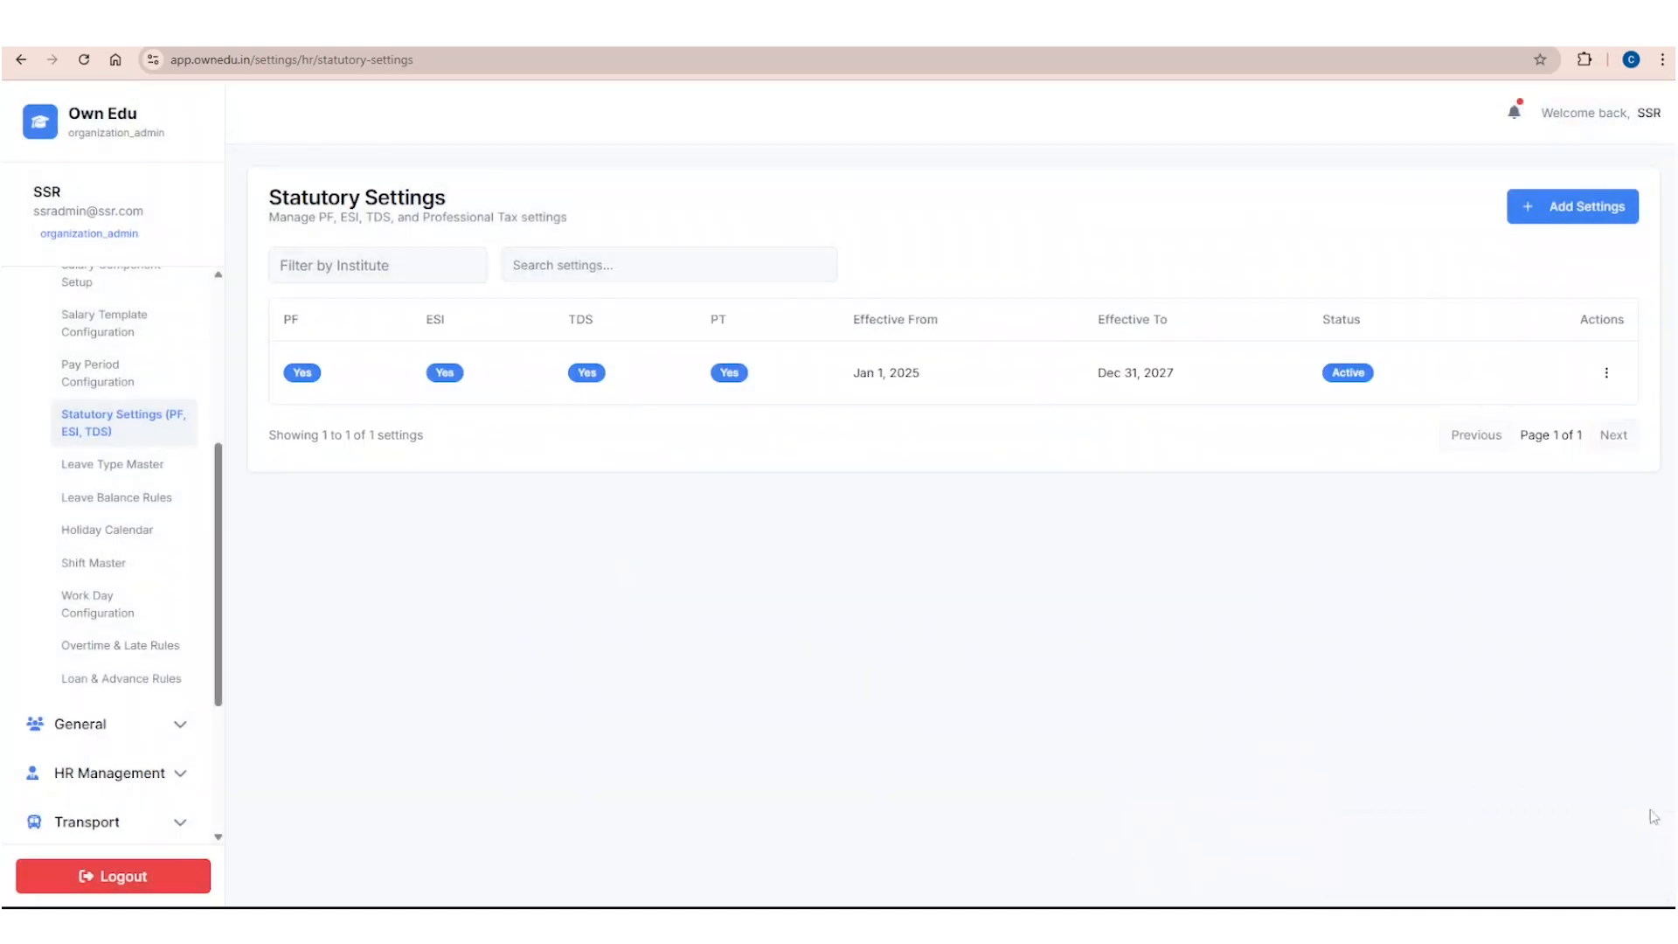
Step: Check the institute filter options and the search field of the statutory settings list without applying either
left_click(405, 283)
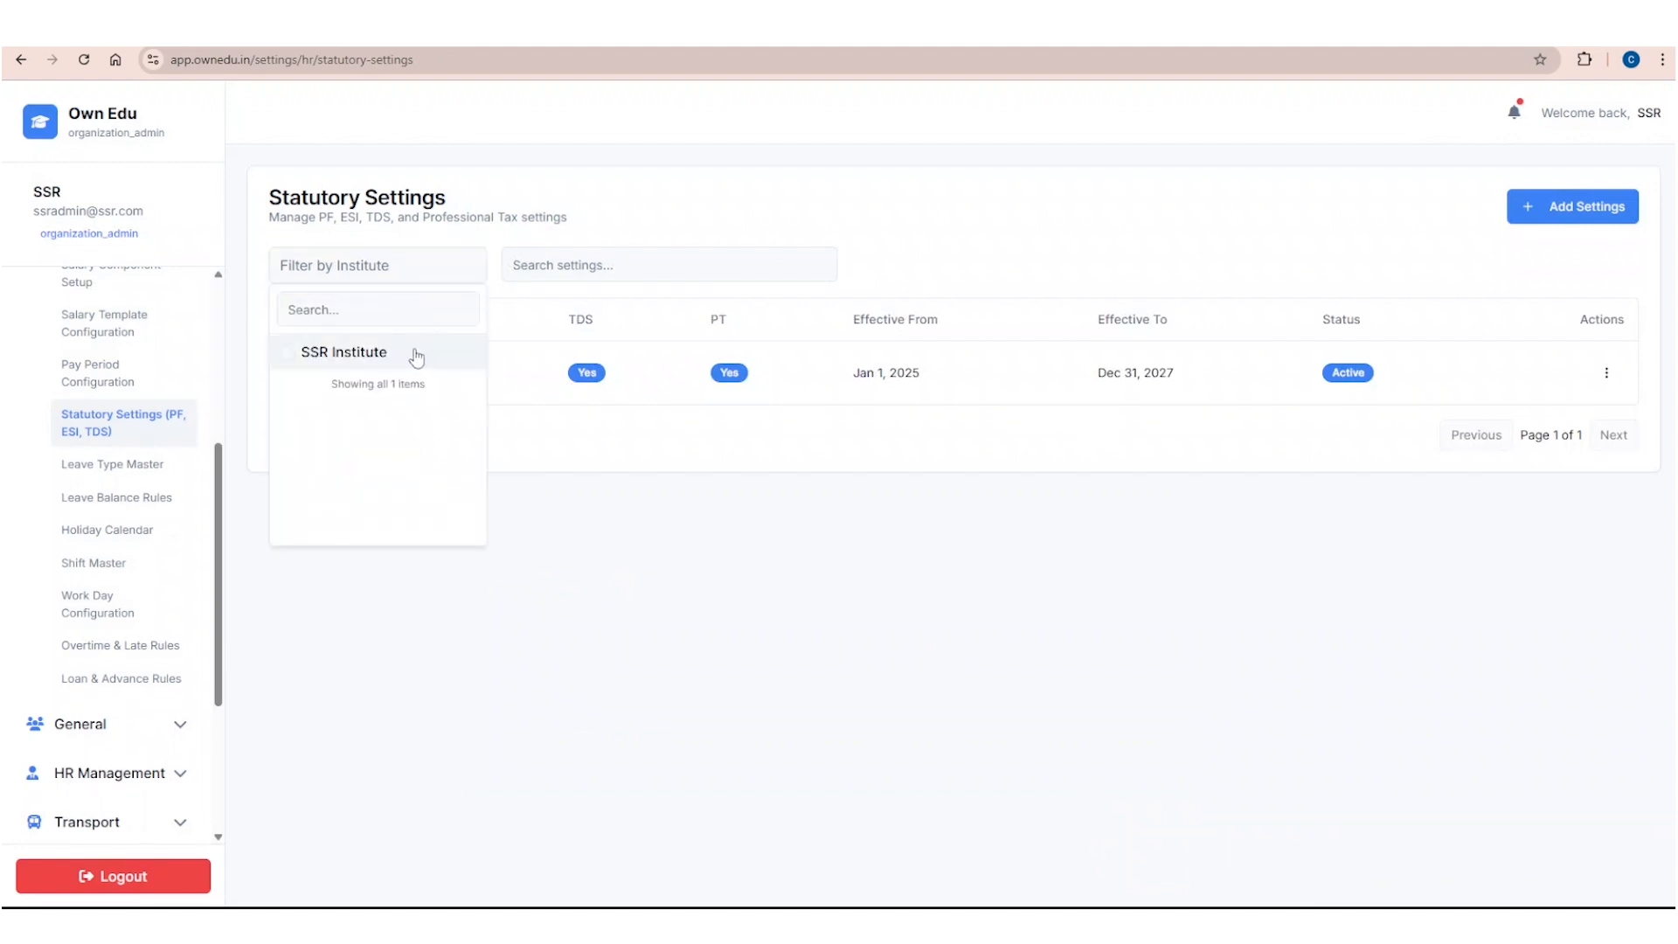
left_click(644, 254)
left_click(610, 260)
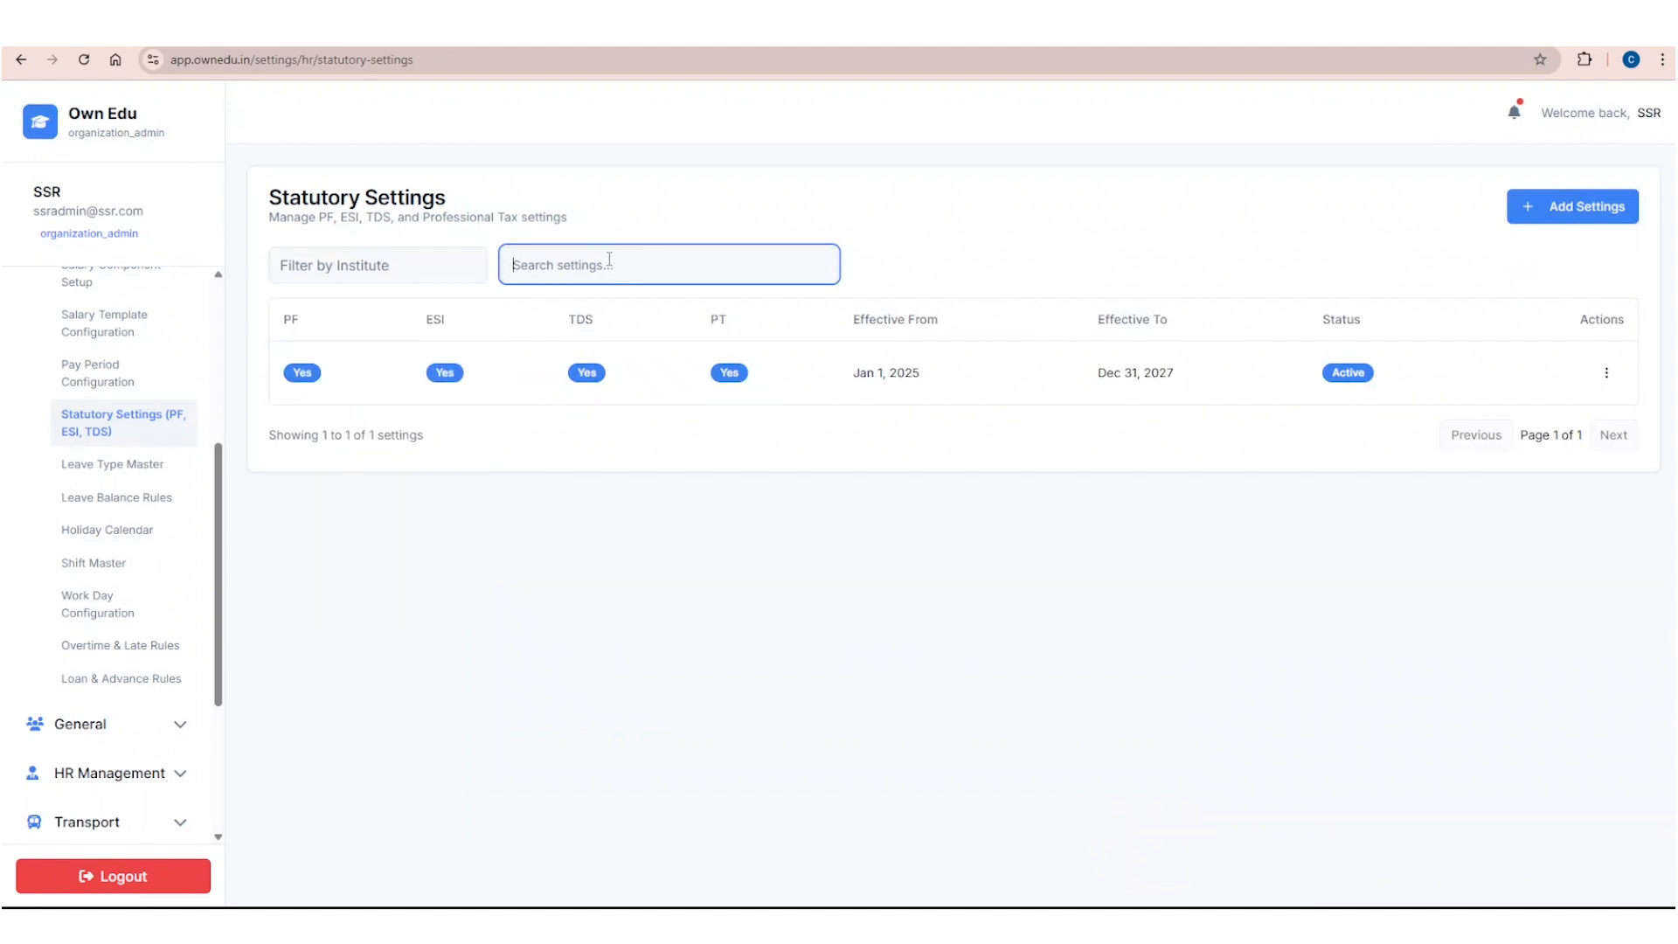
left_click(719, 439)
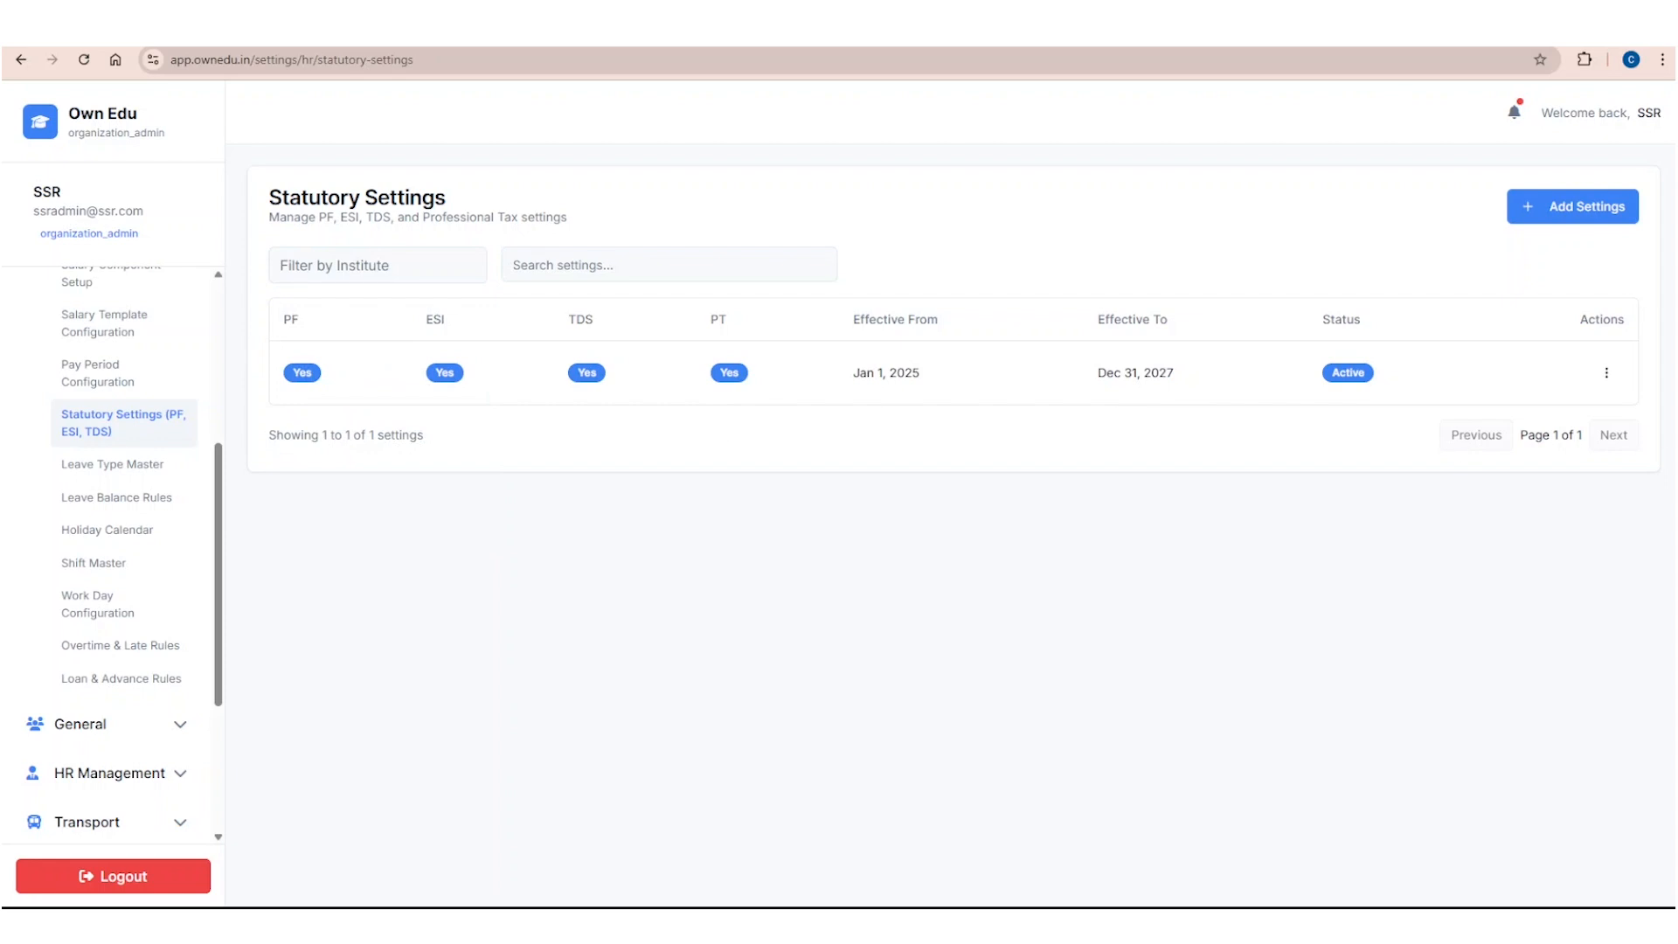
Step: View the details of the statutory settings record, examine its PF, ESI, TDS, Professional Tax and common sections, and close them
left_click(1606, 376)
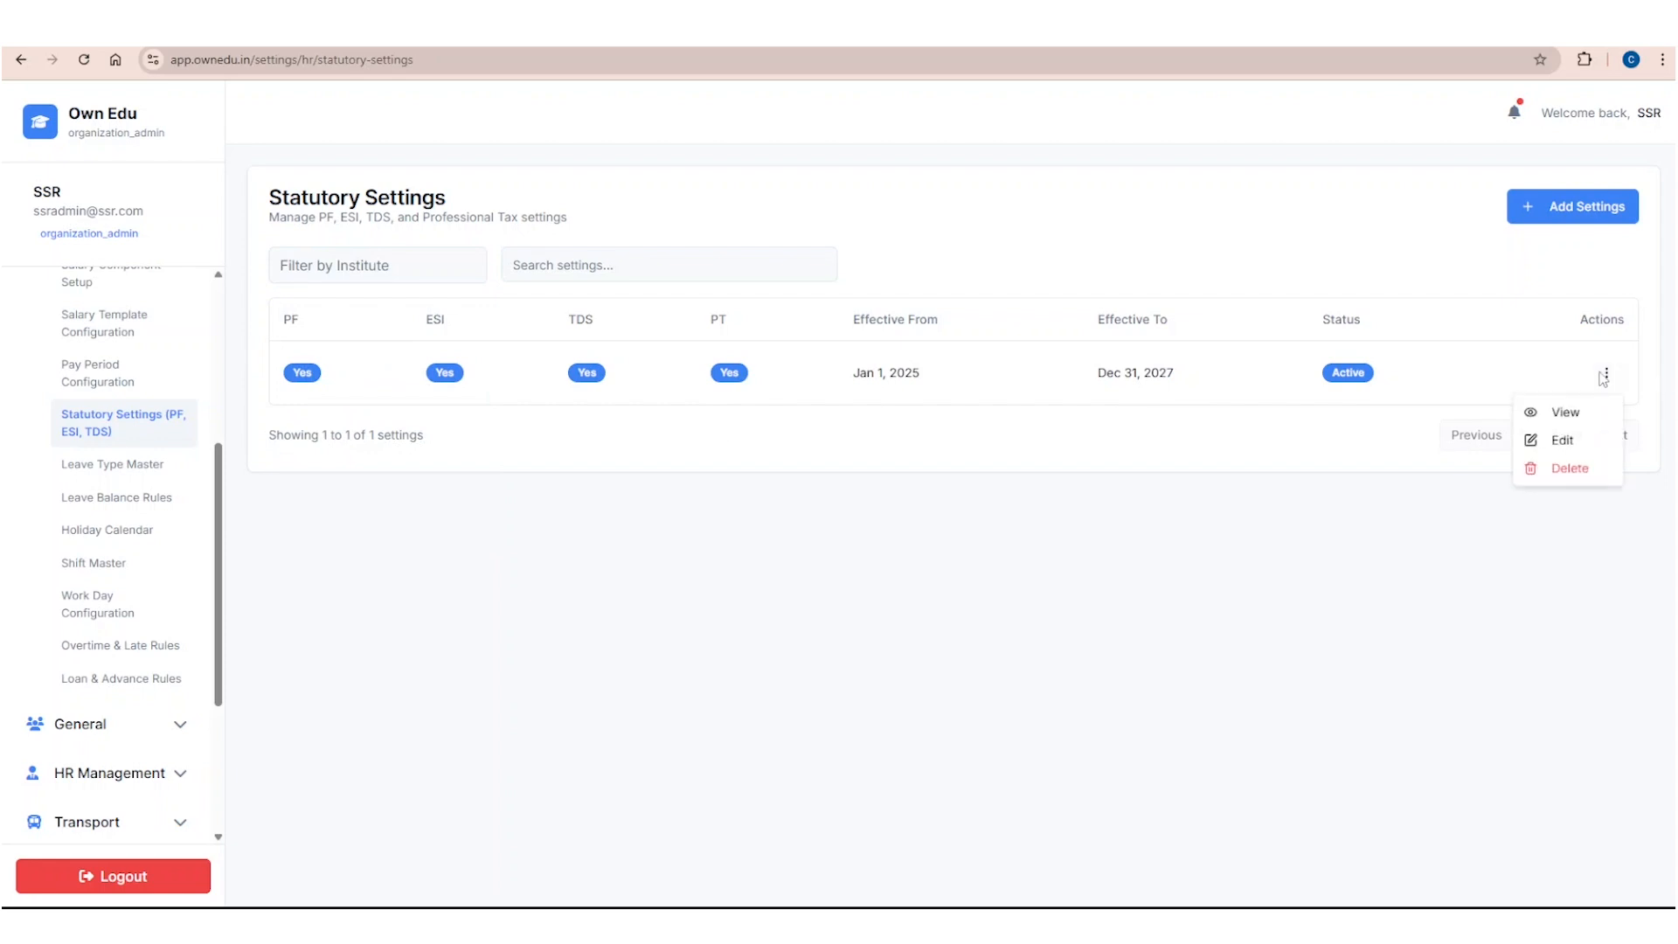
left_click(1564, 413)
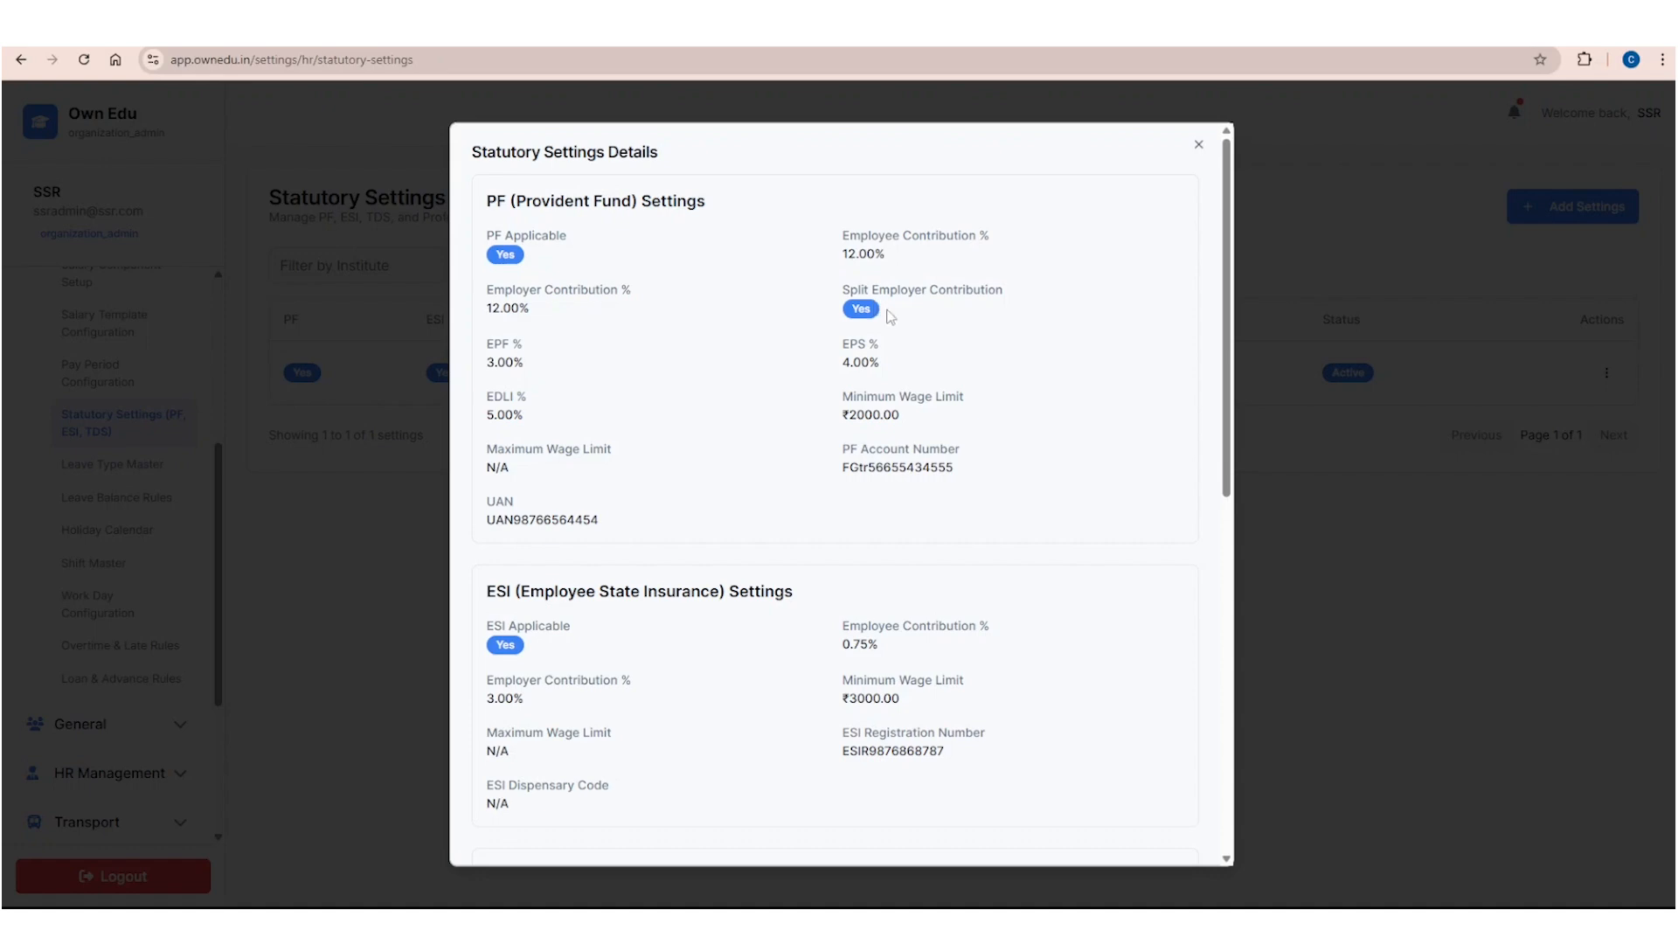
scroll(903, 357, "down", 2)
scroll(903, 357, "down", 6)
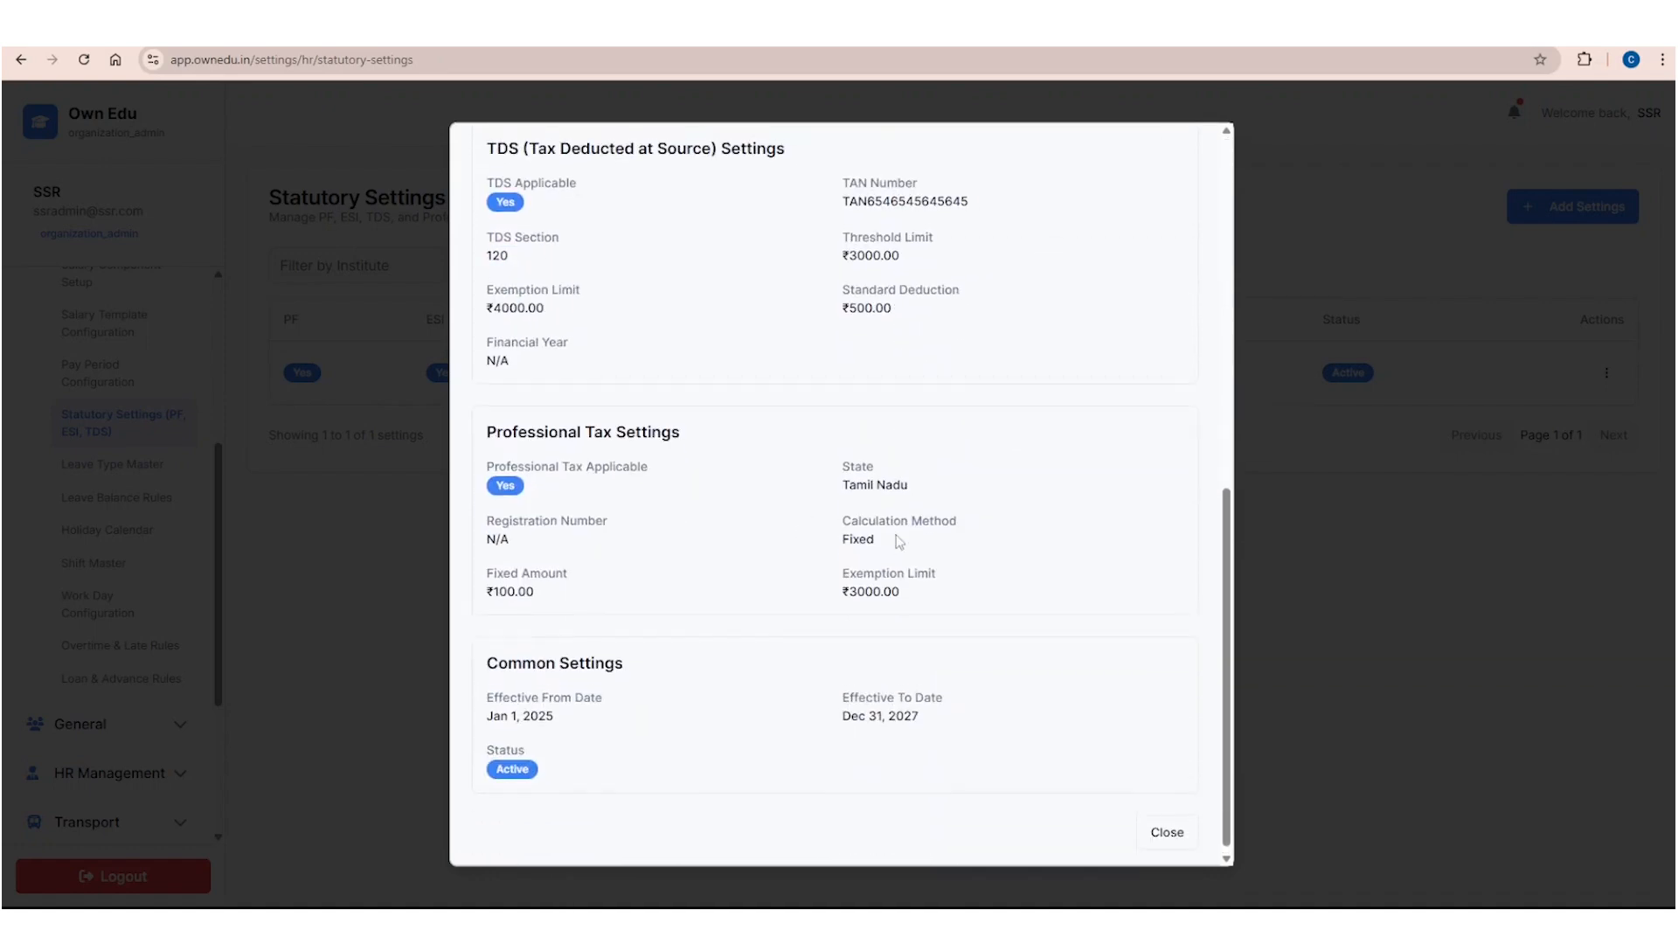
scroll(896, 538, "up", 4)
scroll(896, 540, "up", 5)
scroll(899, 542, "down", 6)
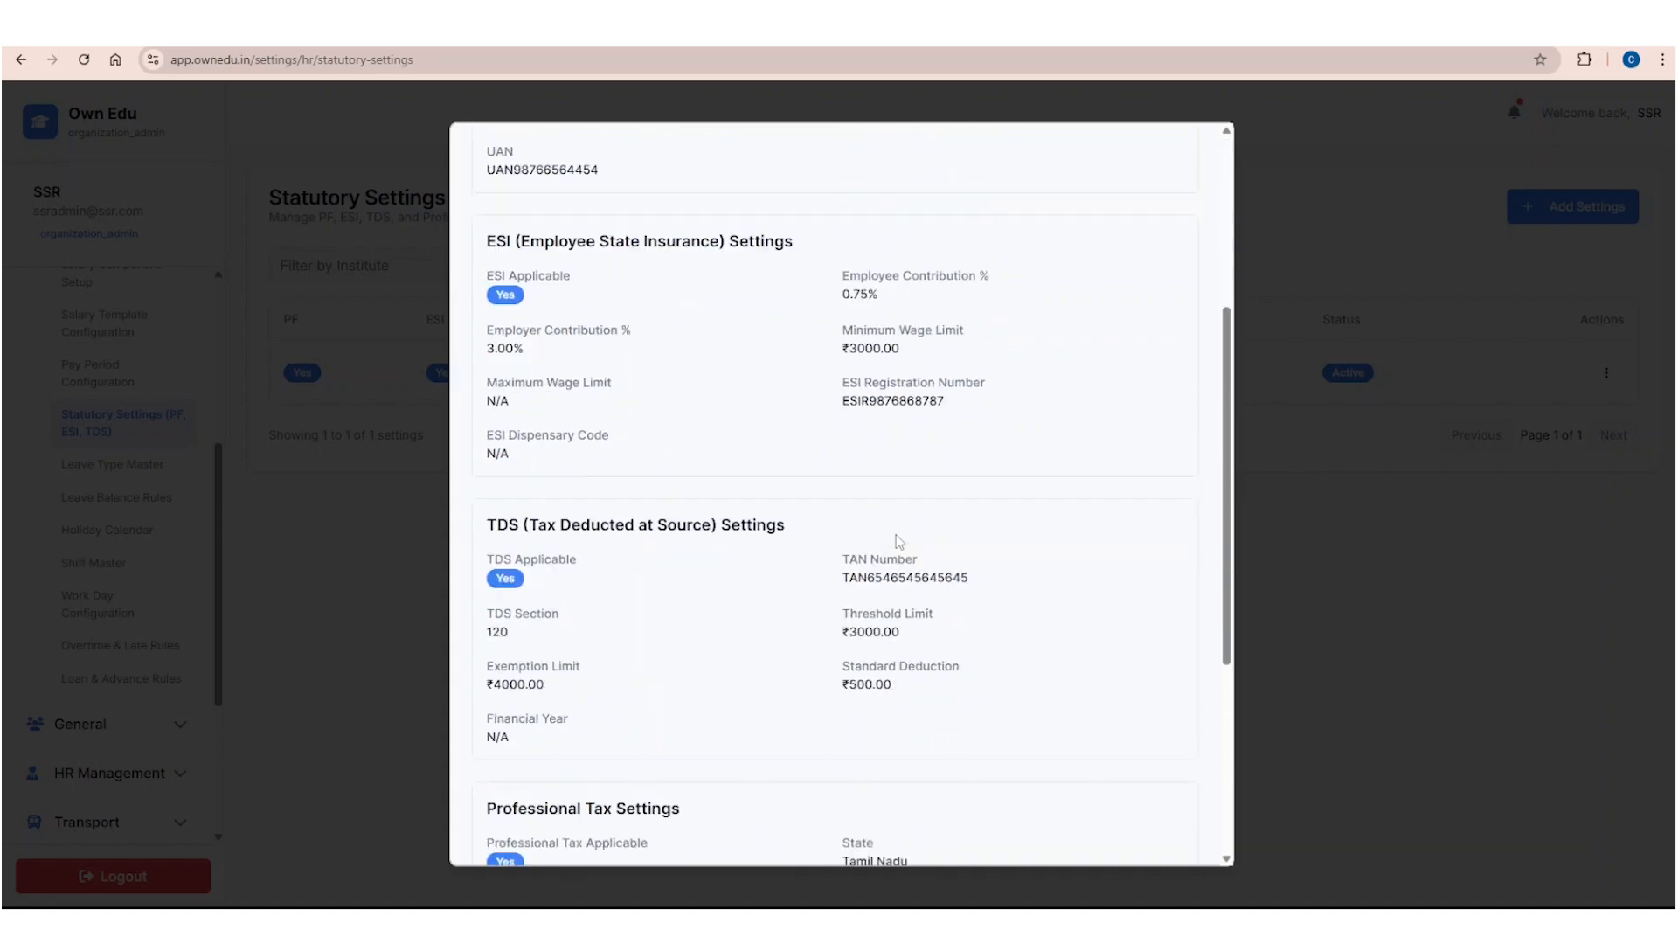
scroll(900, 542, "down", 3)
left_click(1172, 828)
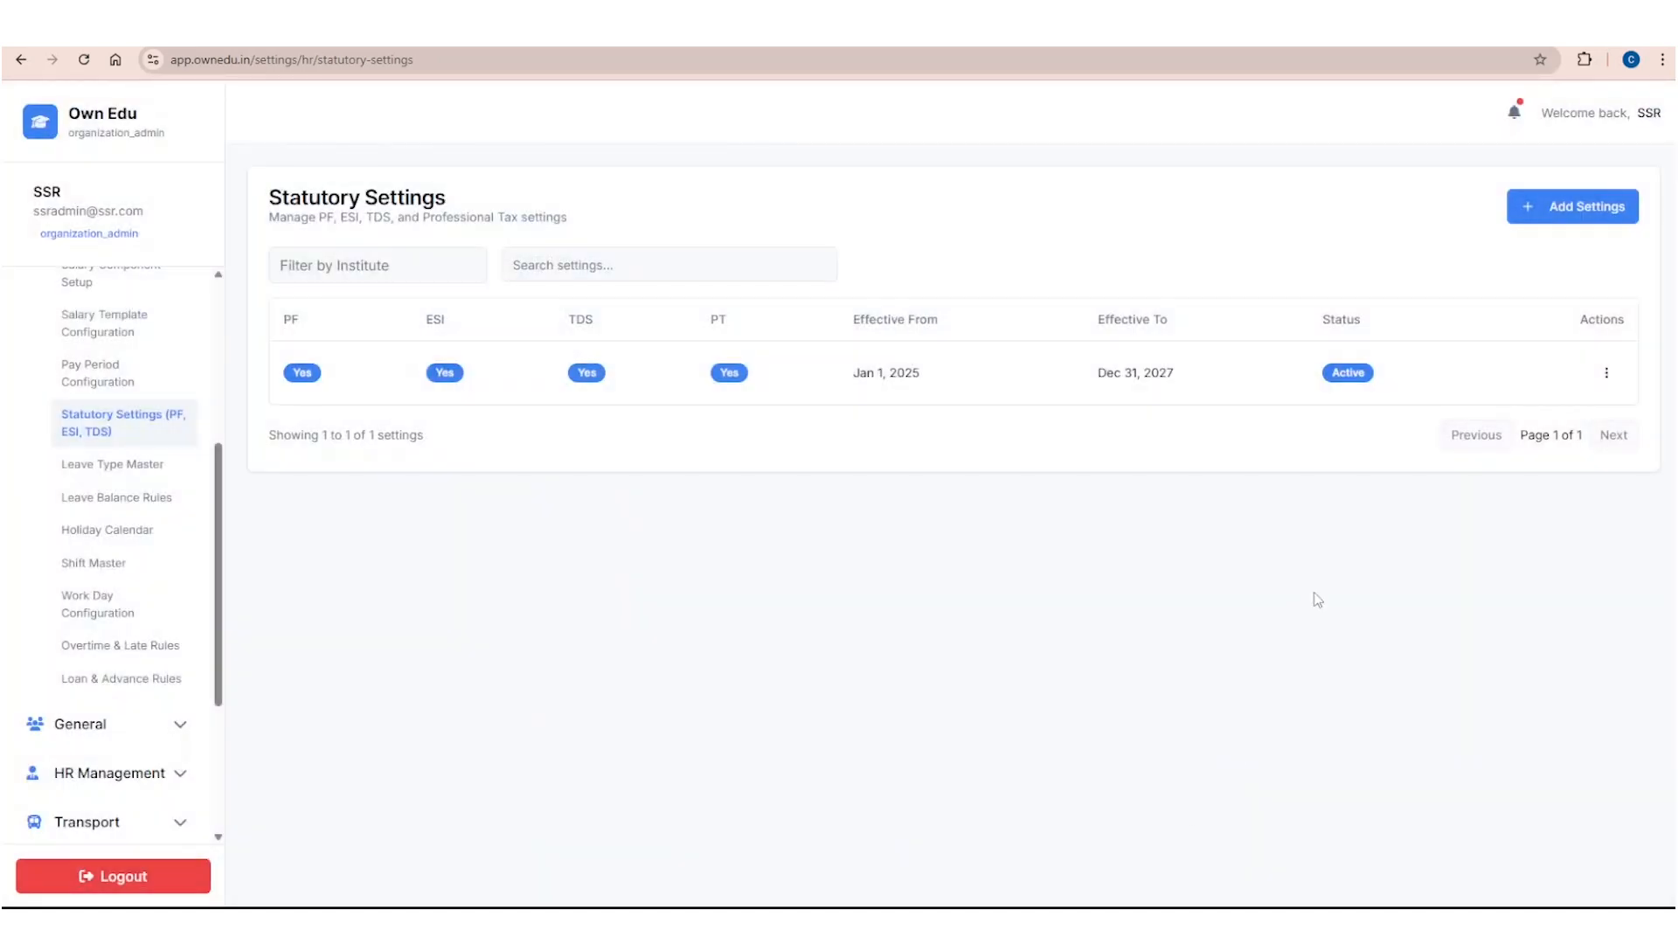
Step: Open the statutory settings record for editing, look through its PF, ESI, TDS and remaining fields, and leave without saving
left_click(1606, 373)
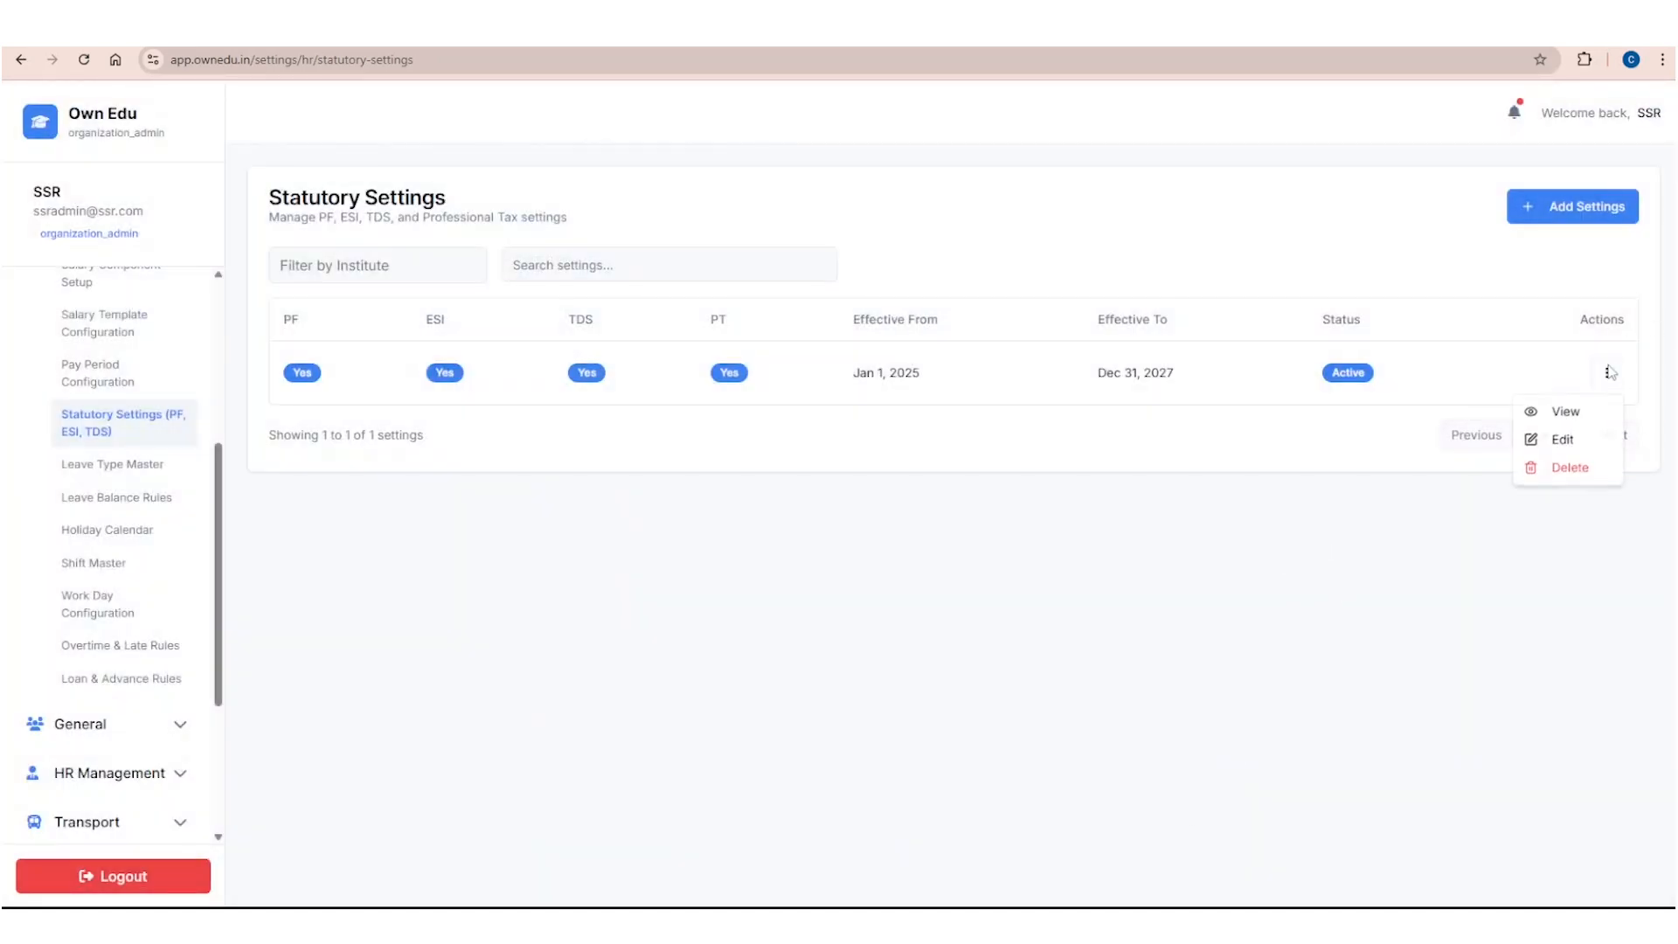
left_click(1563, 442)
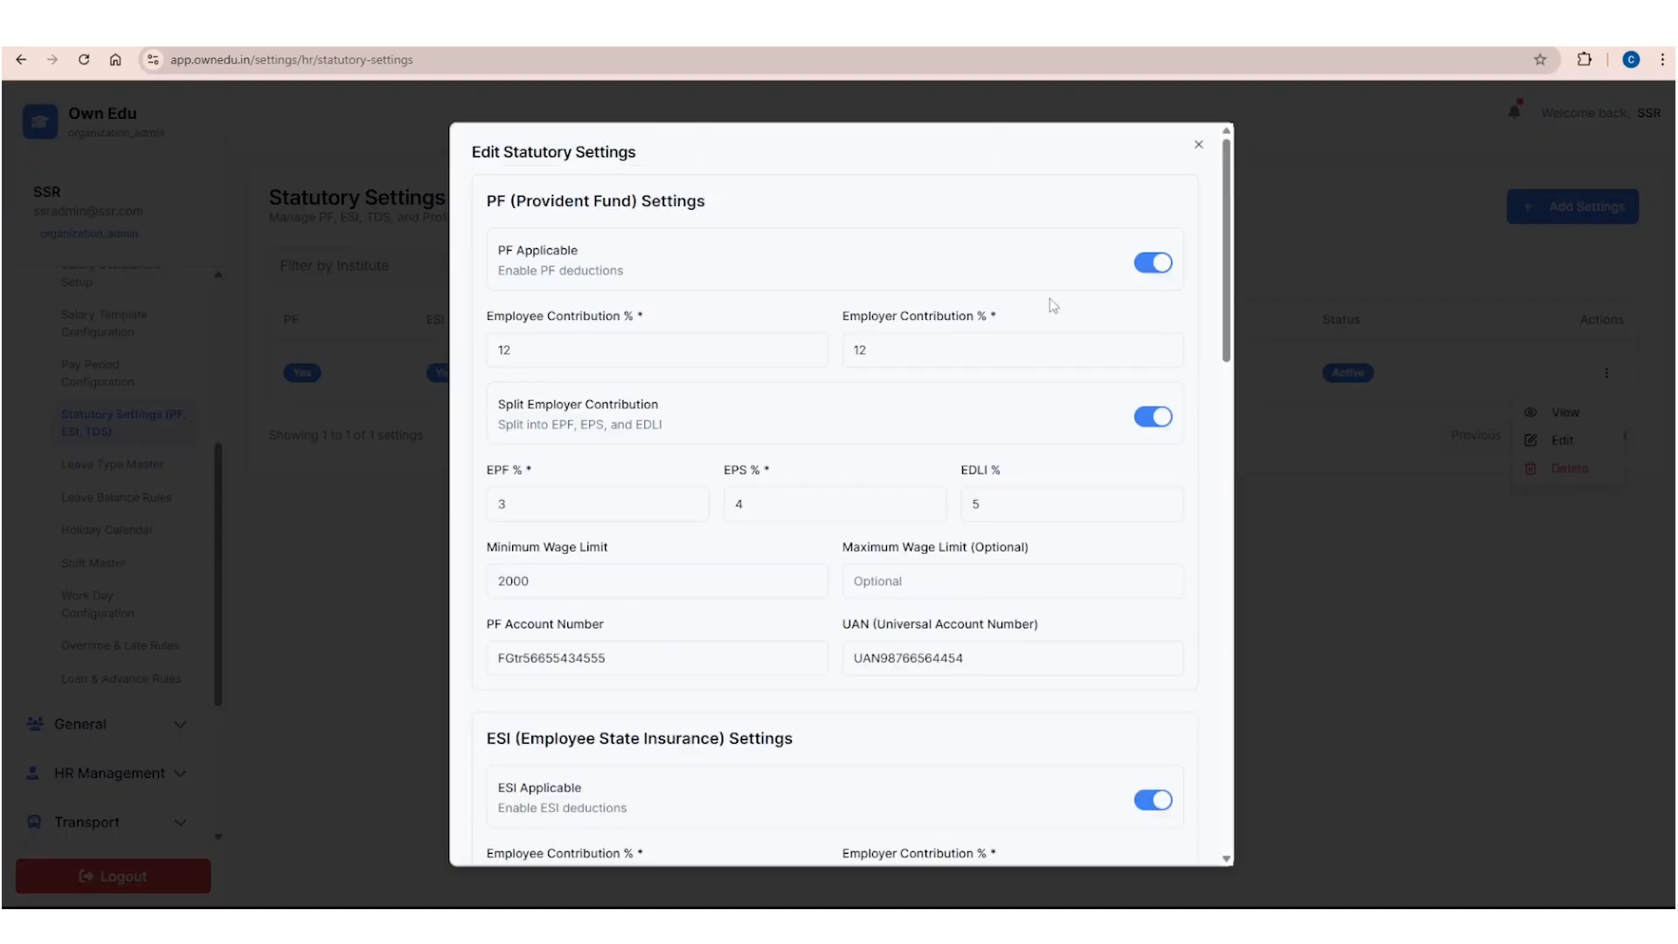
scroll(1196, 322, "down", 7)
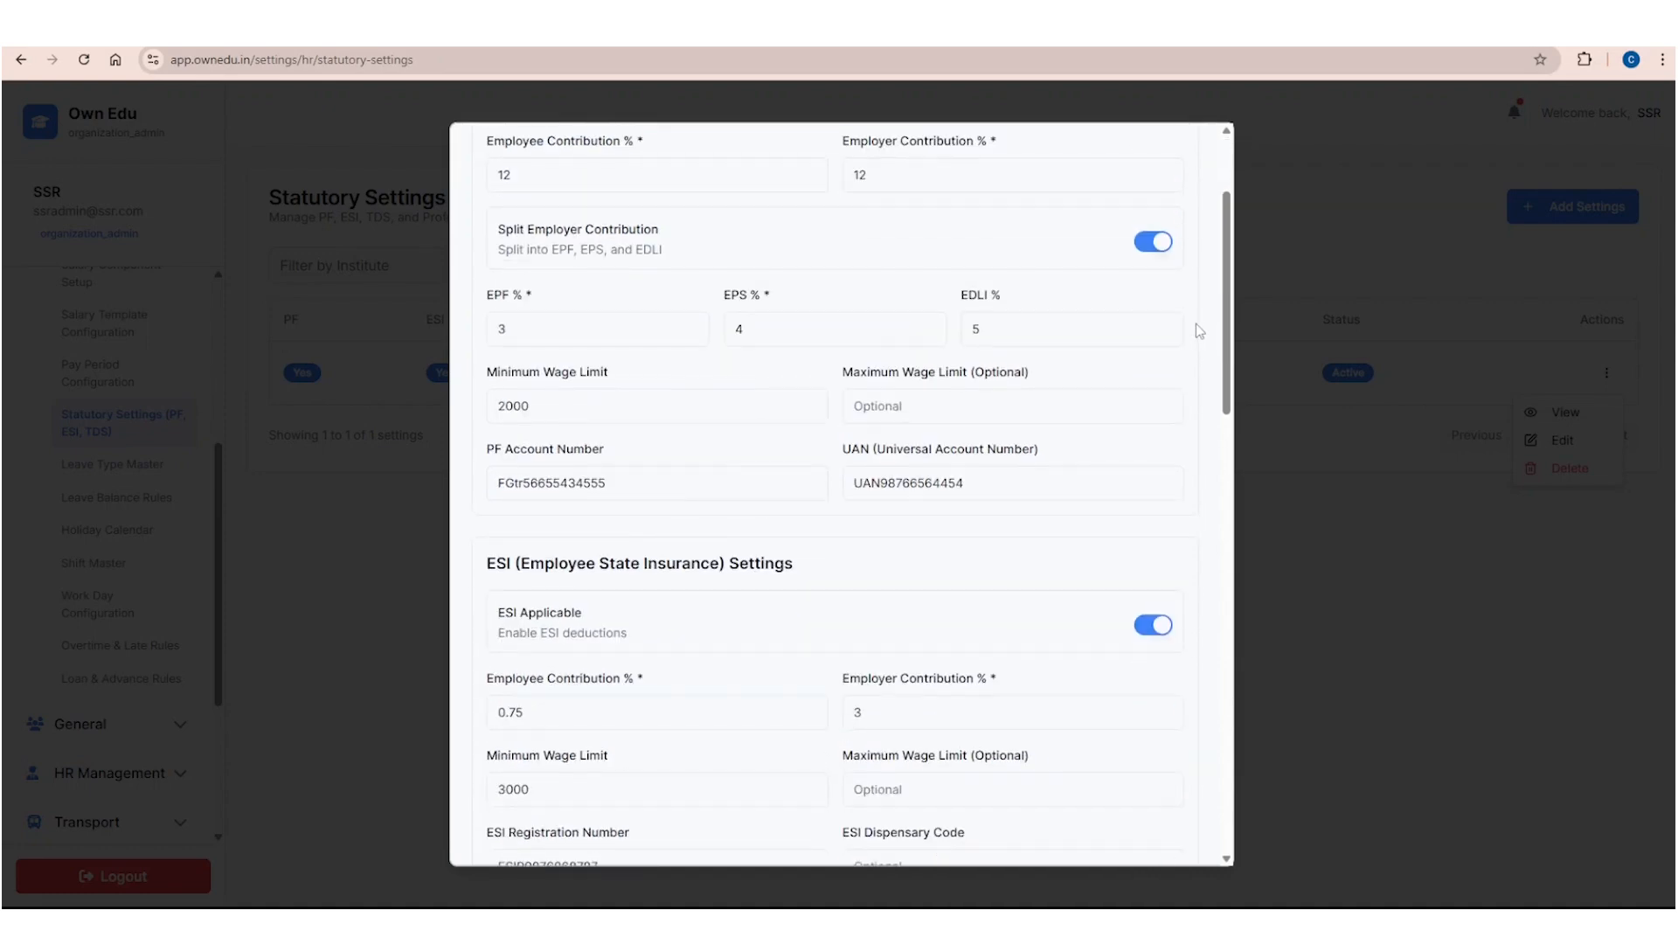
scroll(1195, 324, "down", 1)
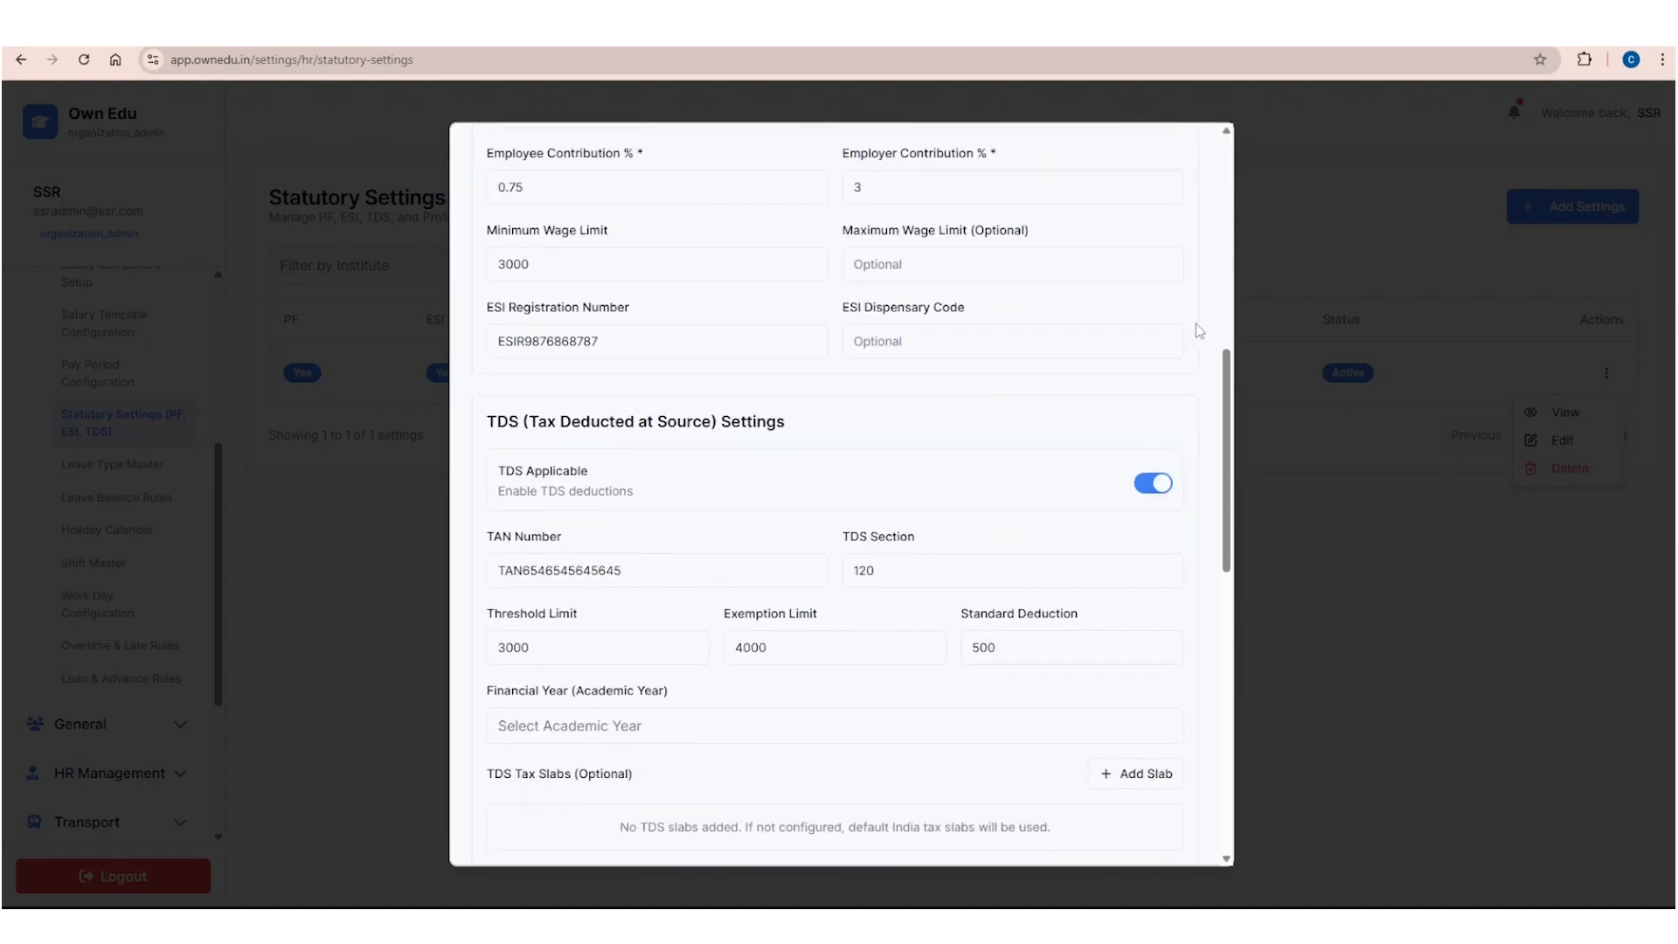
scroll(1195, 324, "down", 6)
left_click(1099, 821)
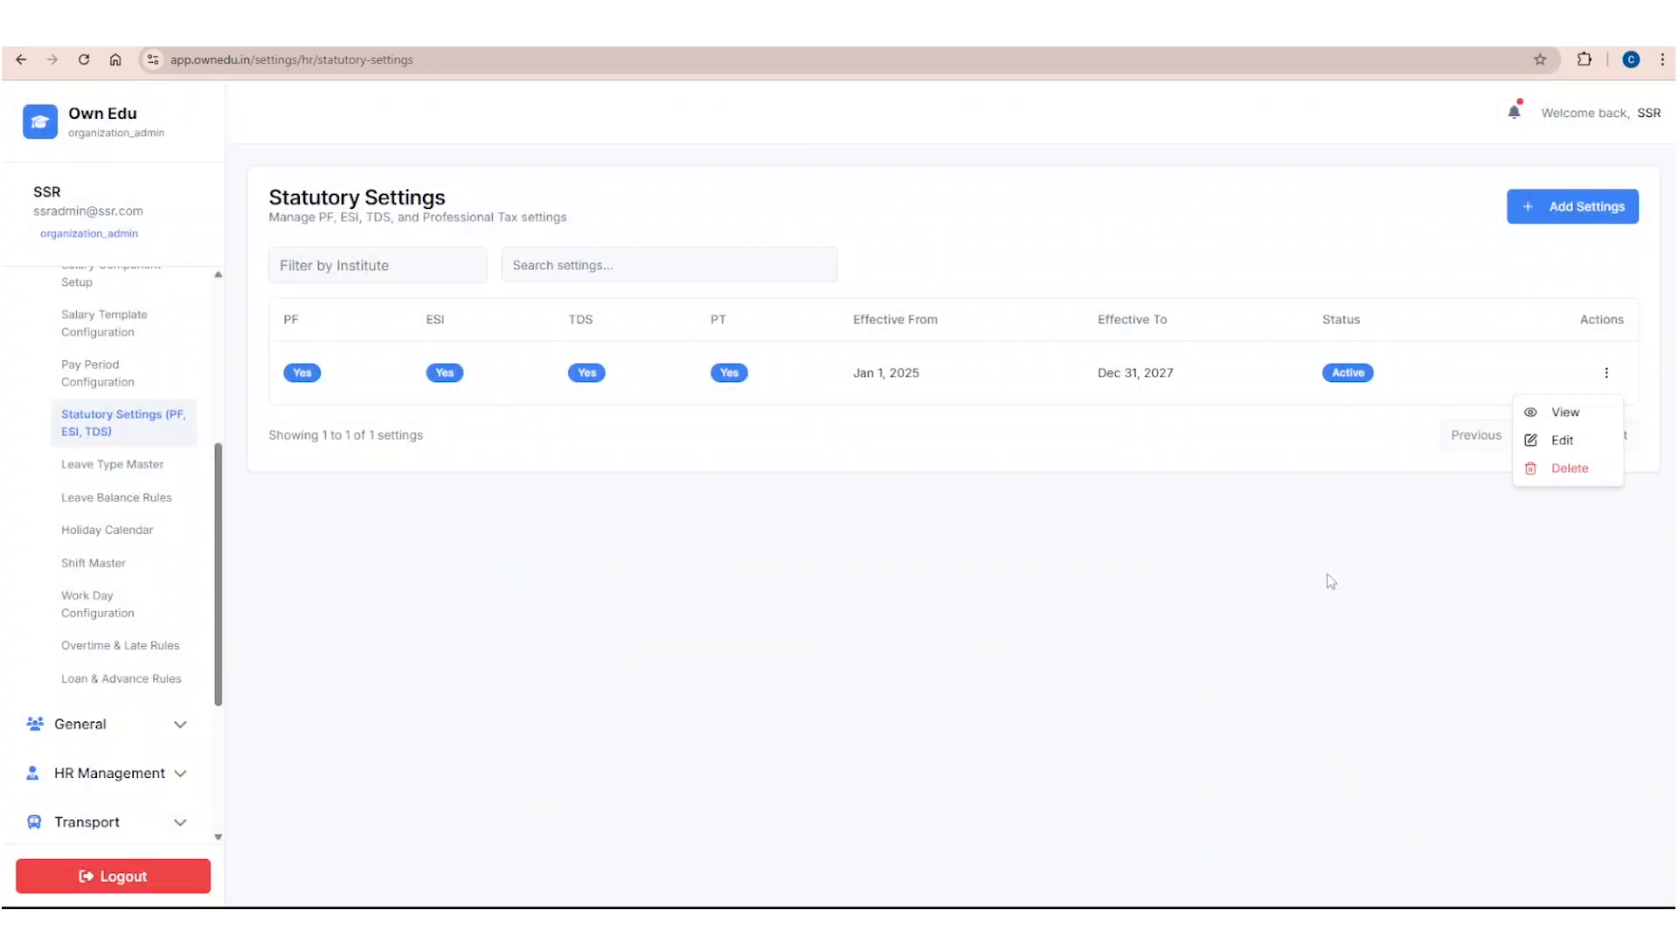
Step: Bring up the deletion confirmation for the statutory settings record and cancel it
left_click(1565, 472)
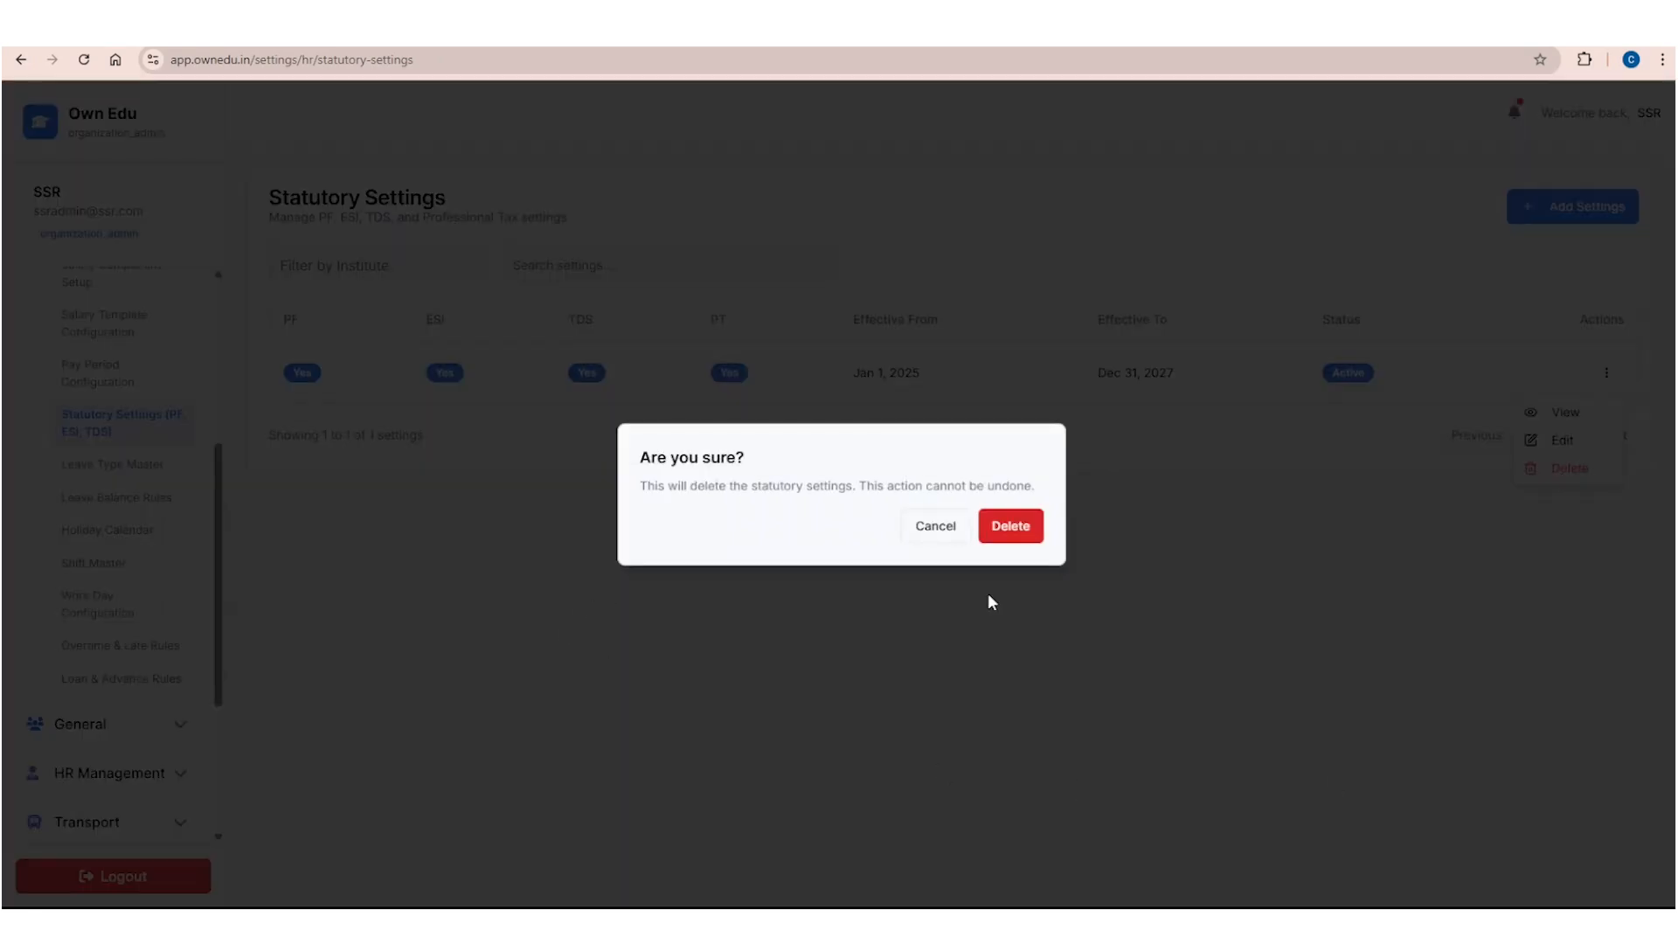
left_click(936, 528)
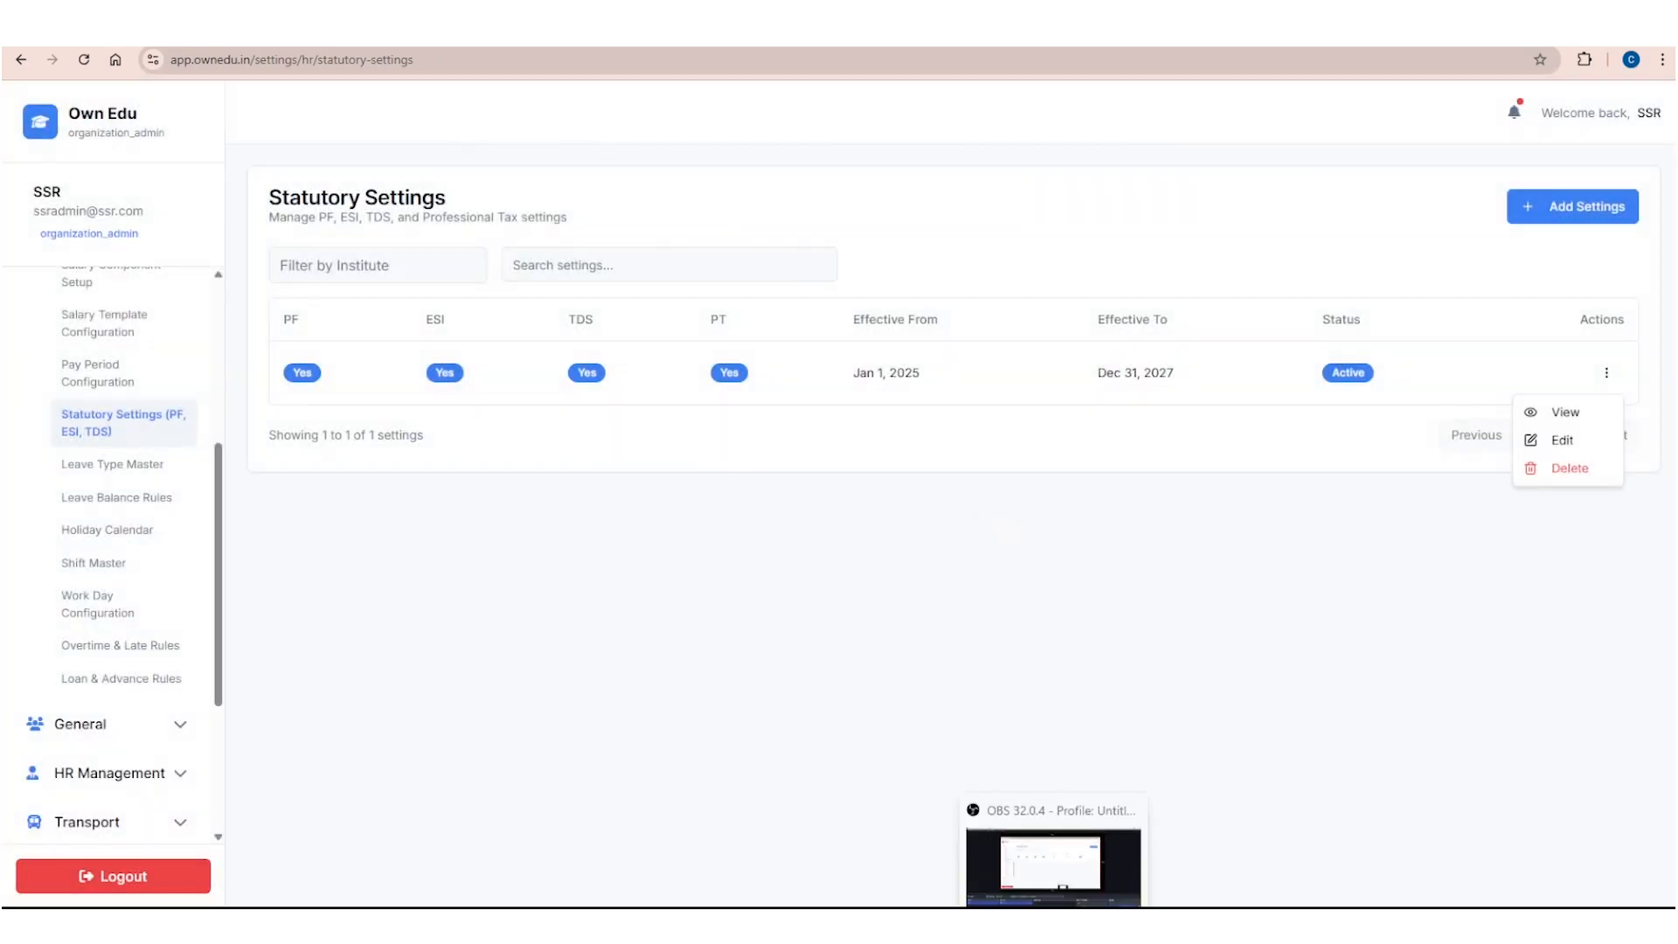